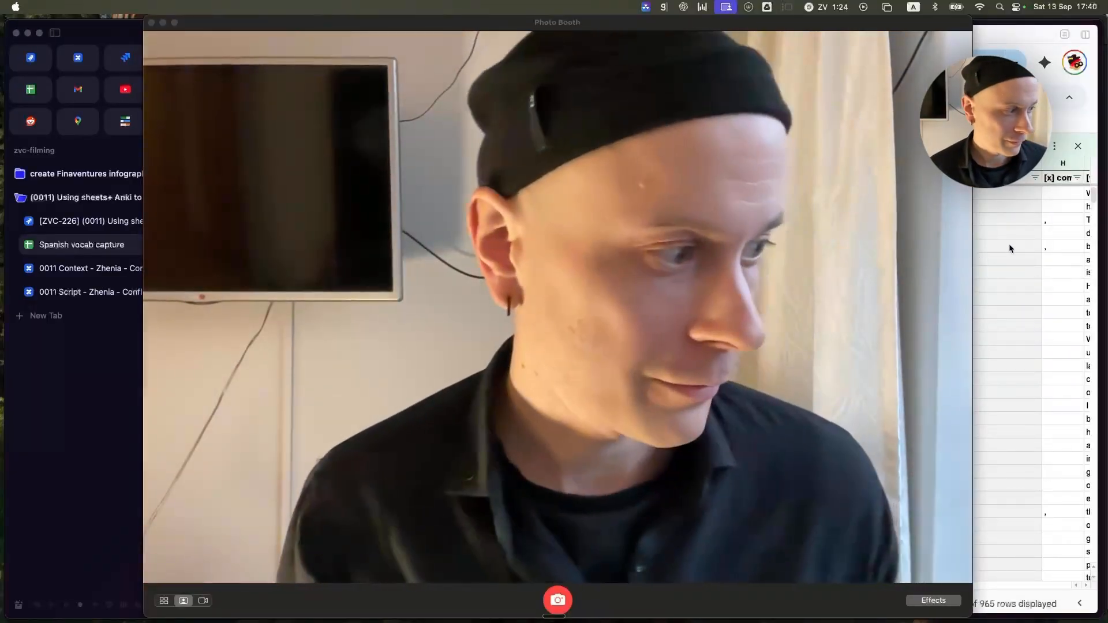
Switch to the Spanish vocab capture spreadsheet in Arc, enlarge its window to fill the screen and hide the browser sidebar.
{"action": "left_click", "coordinate": [1001, 245]}
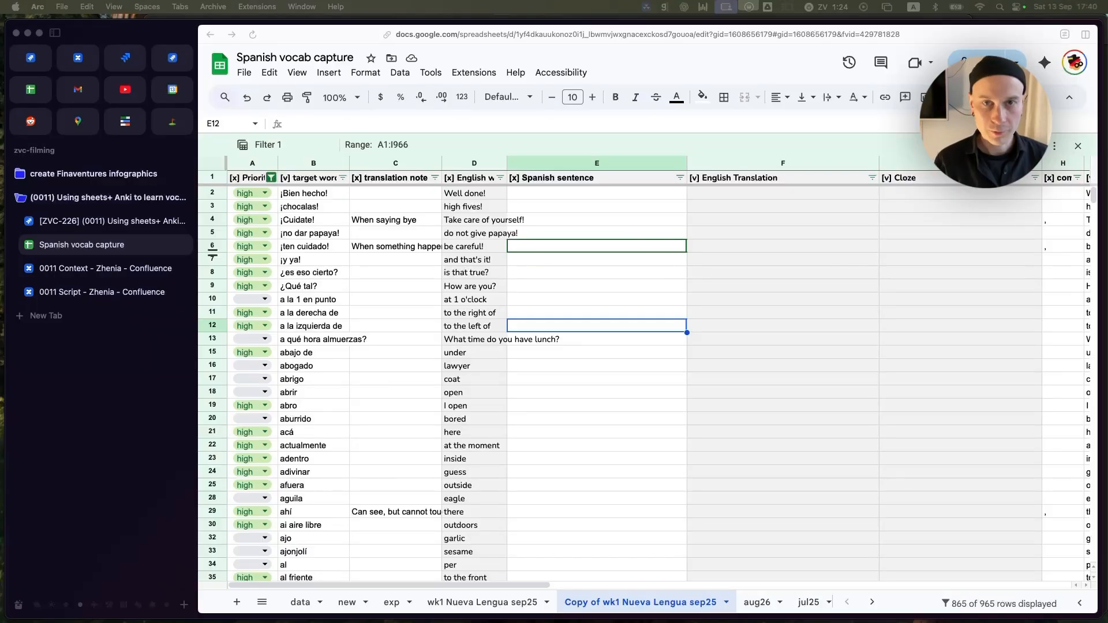
{"action": "left_click_drag", "start_coordinate": [171, 29], "coordinate": [201, 123]}
{"action": "left_click", "coordinate": [480, 37]}
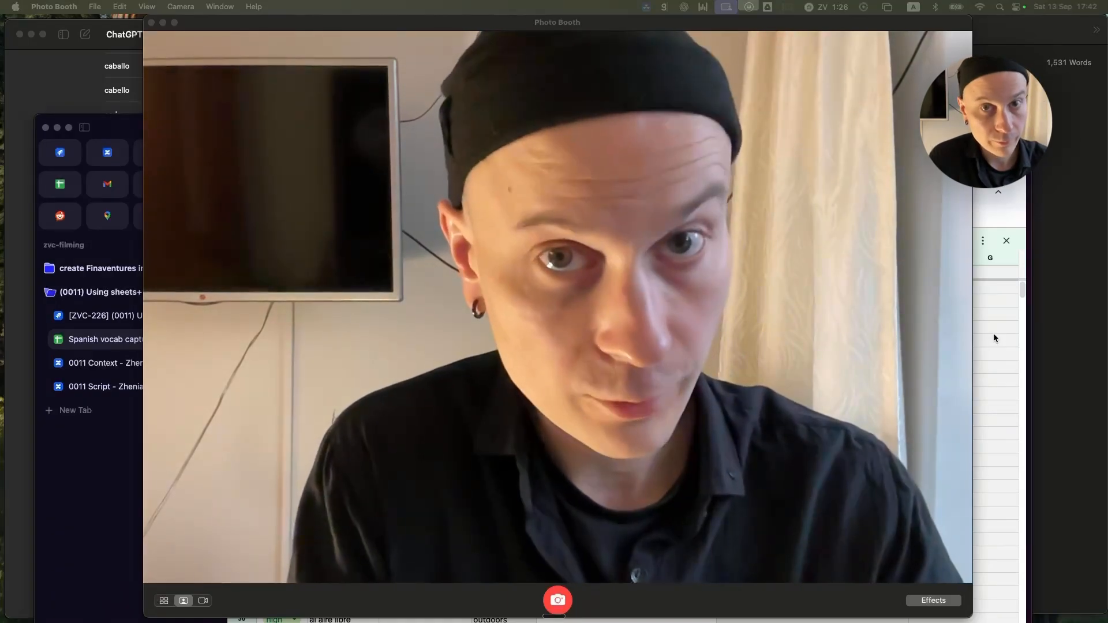
{"action": "left_click", "coordinate": [993, 338]}
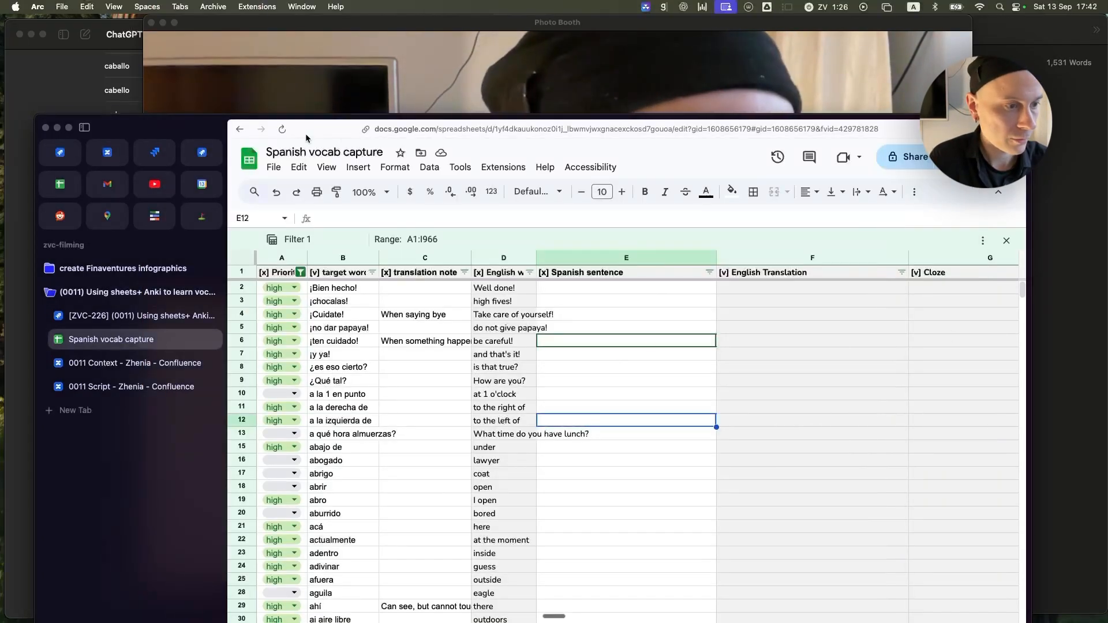
{"action": "double_click", "coordinate": [186, 129]}
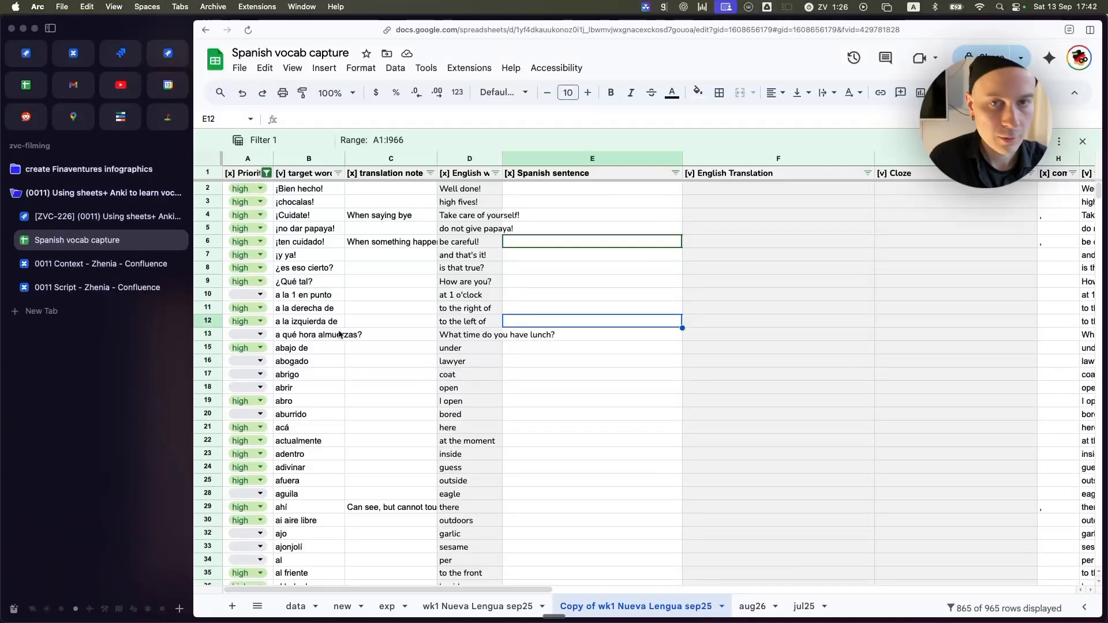
{"action": "key", "text": "super+s"}
{"action": "key", "text": "super+s"}
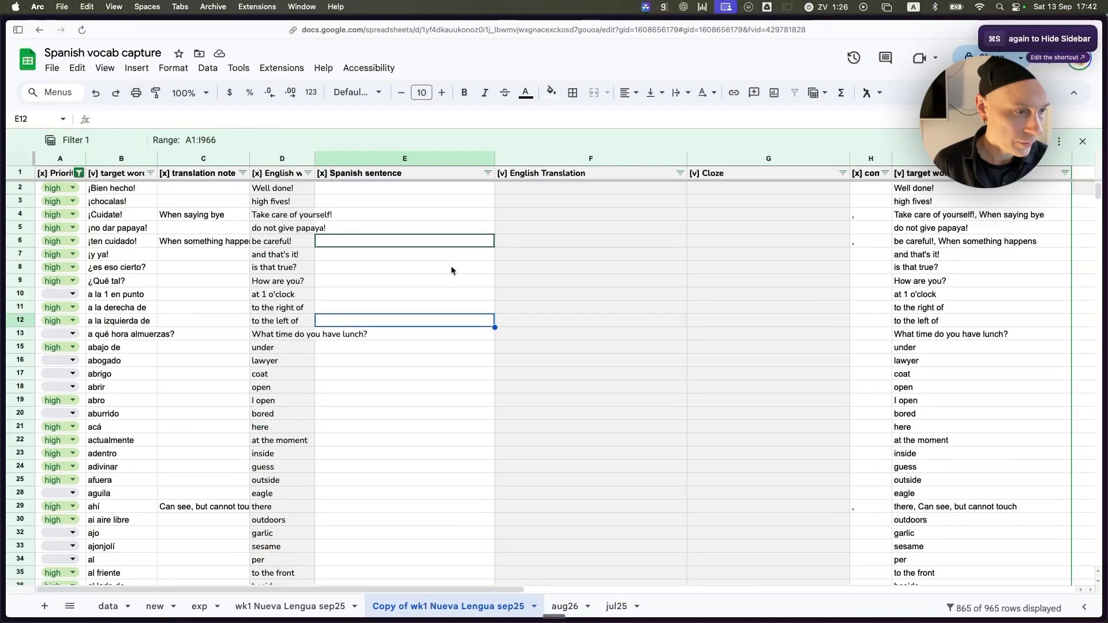
Examine the target word and translation note columns and the translation formulas in the English word column.
{"action": "scroll", "coordinate": [451, 270], "scroll_direction": "down", "scroll_amount": 1}
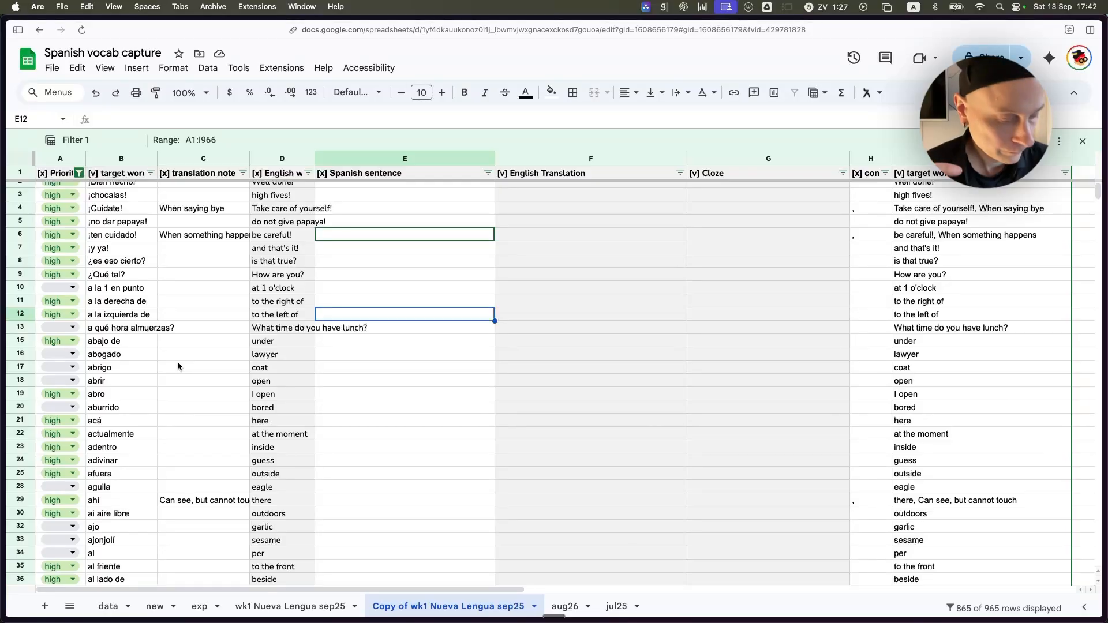
{"action": "scroll", "coordinate": [178, 368], "scroll_direction": "up", "scroll_amount": 1}
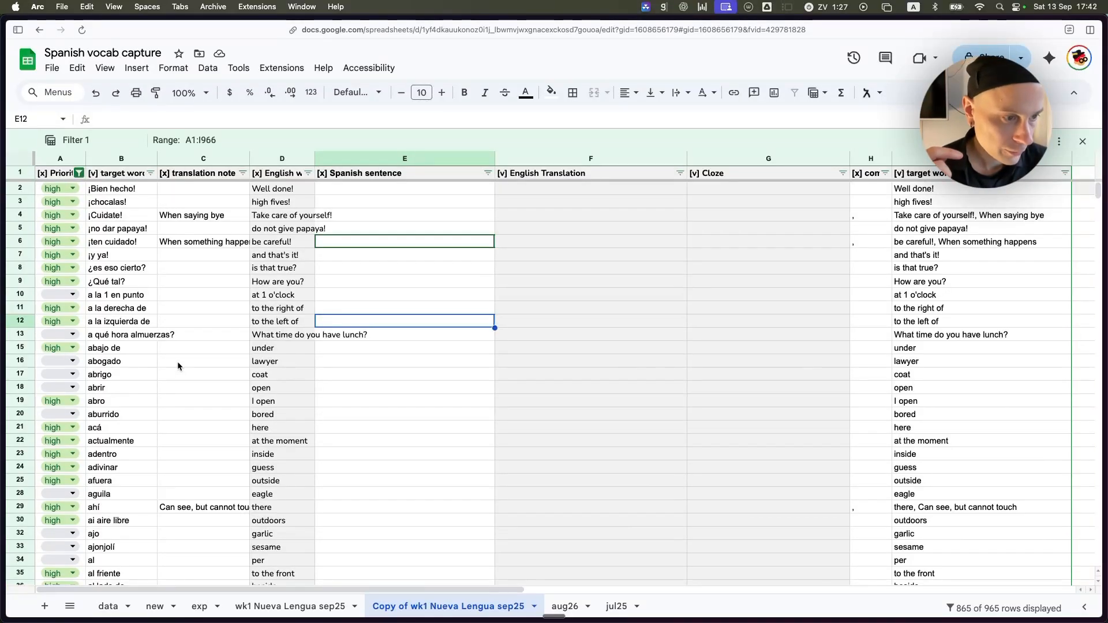
{"action": "left_click", "coordinate": [118, 158]}
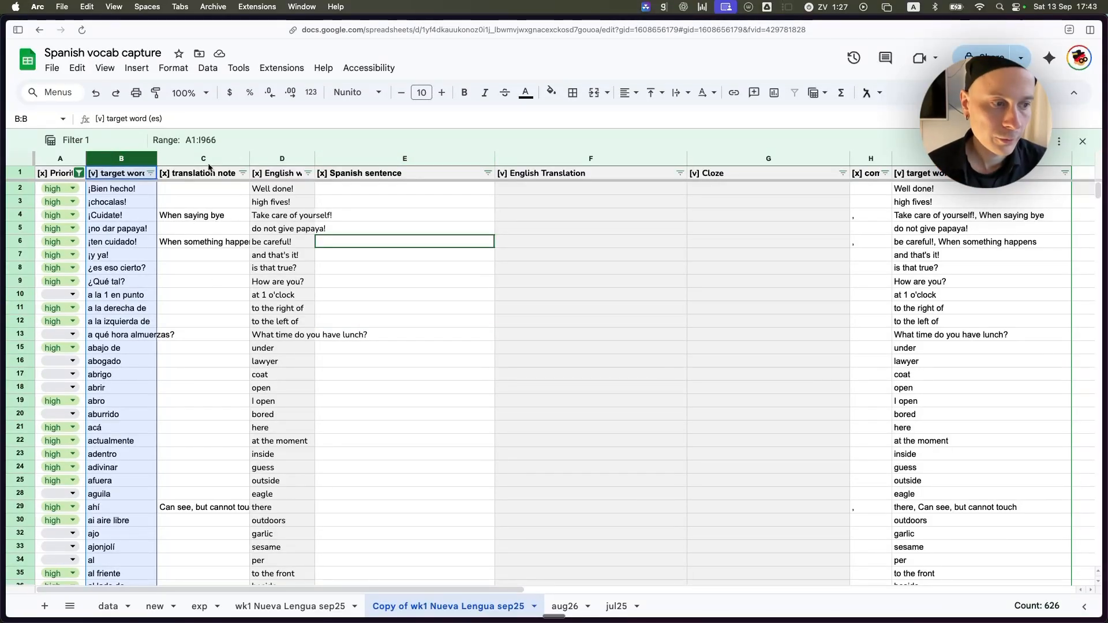
{"action": "left_click", "coordinate": [187, 157]}
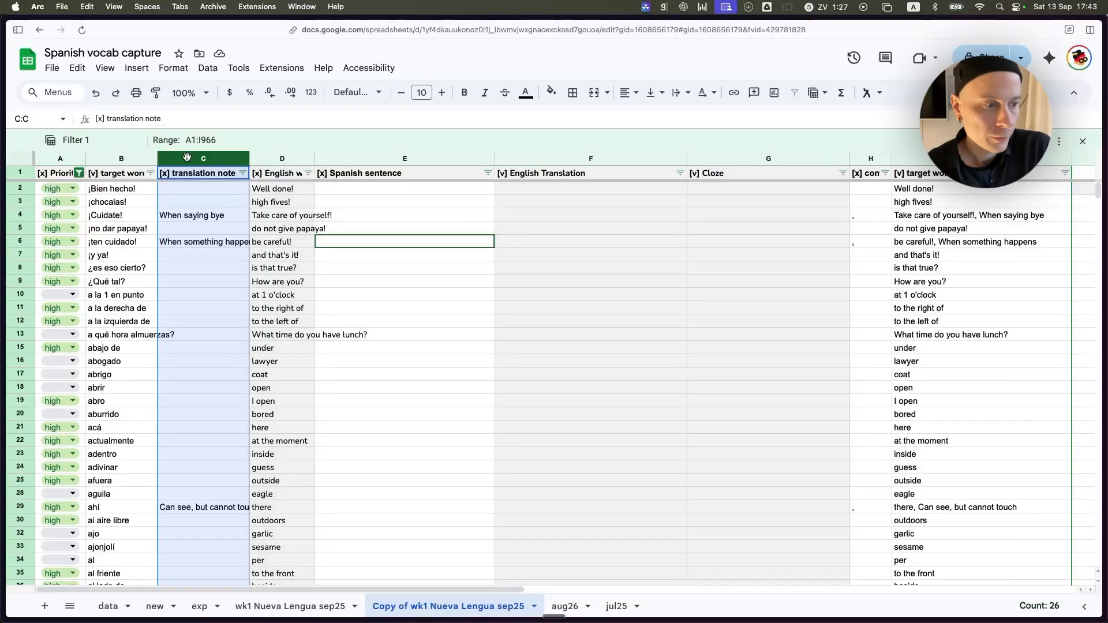
{"action": "left_click", "coordinate": [284, 259]}
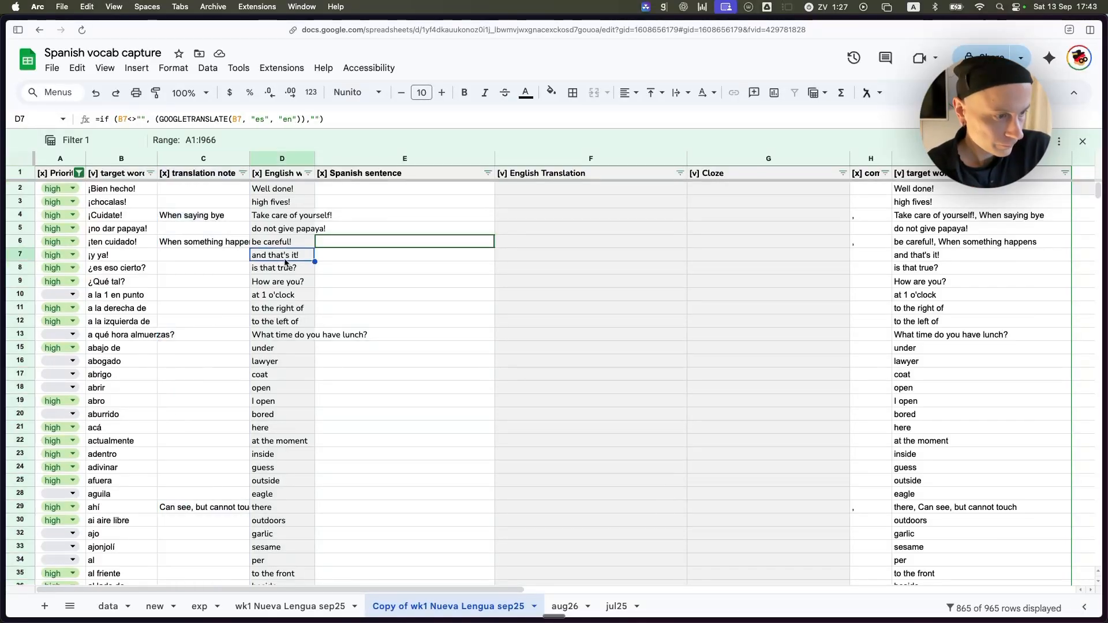
{"action": "left_click", "coordinate": [286, 243]}
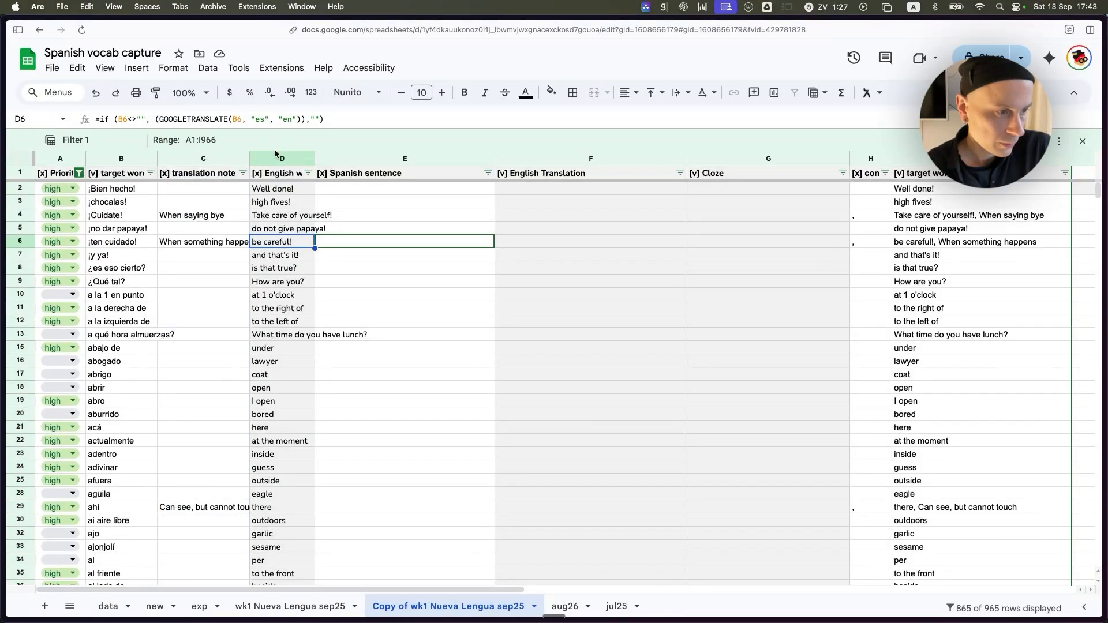
{"action": "left_click", "coordinate": [273, 166]}
{"action": "left_click", "coordinate": [256, 219]}
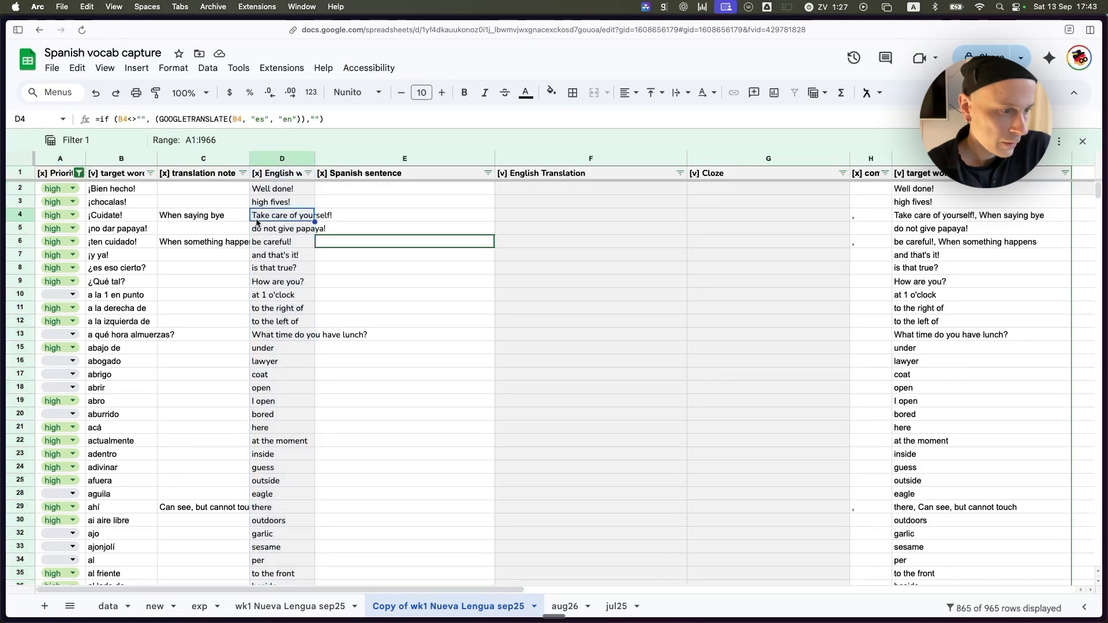
{"action": "left_click", "coordinate": [275, 256]}
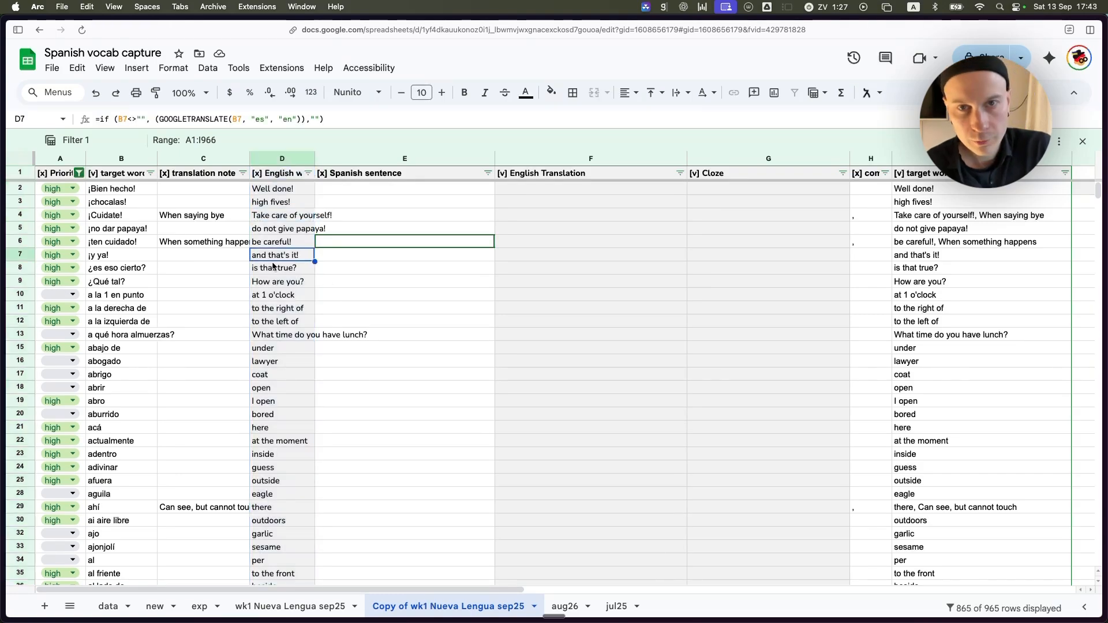
Apply the lightest gray fill color to the whole English word column D.
{"action": "left_click", "coordinate": [284, 162]}
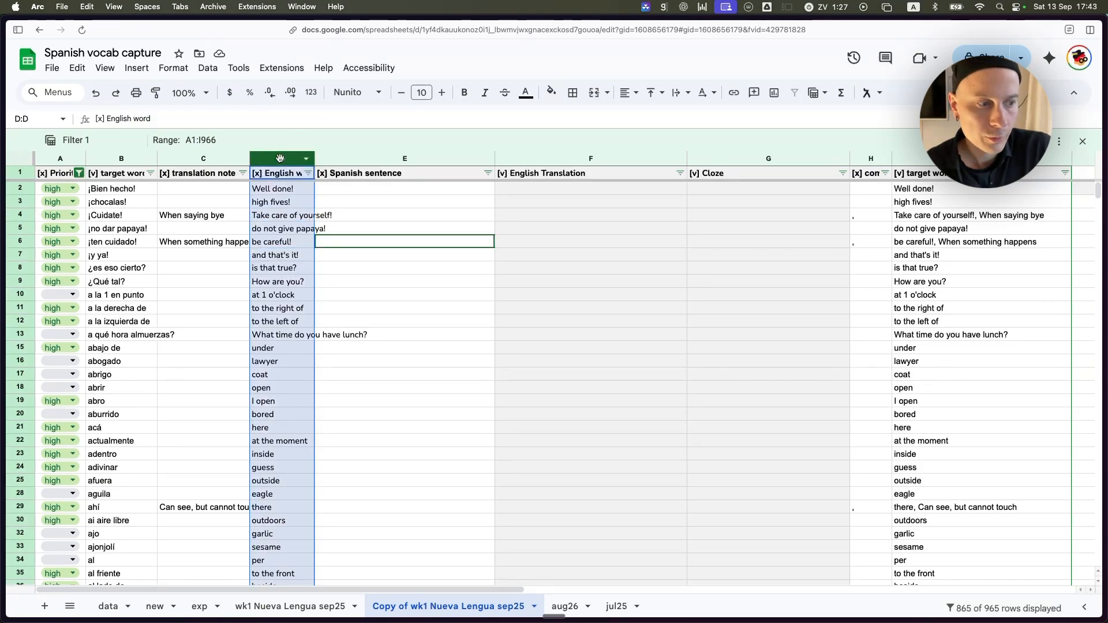
{"action": "left_click", "coordinate": [552, 93]}
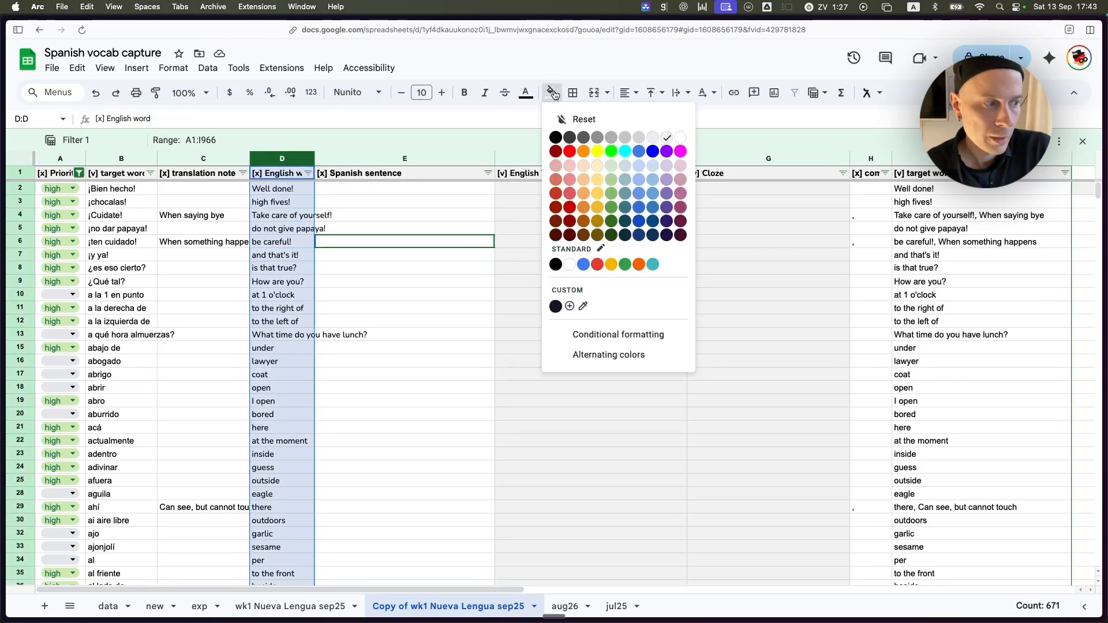
{"action": "left_click", "coordinate": [667, 139]}
{"action": "left_click", "coordinate": [404, 265]}
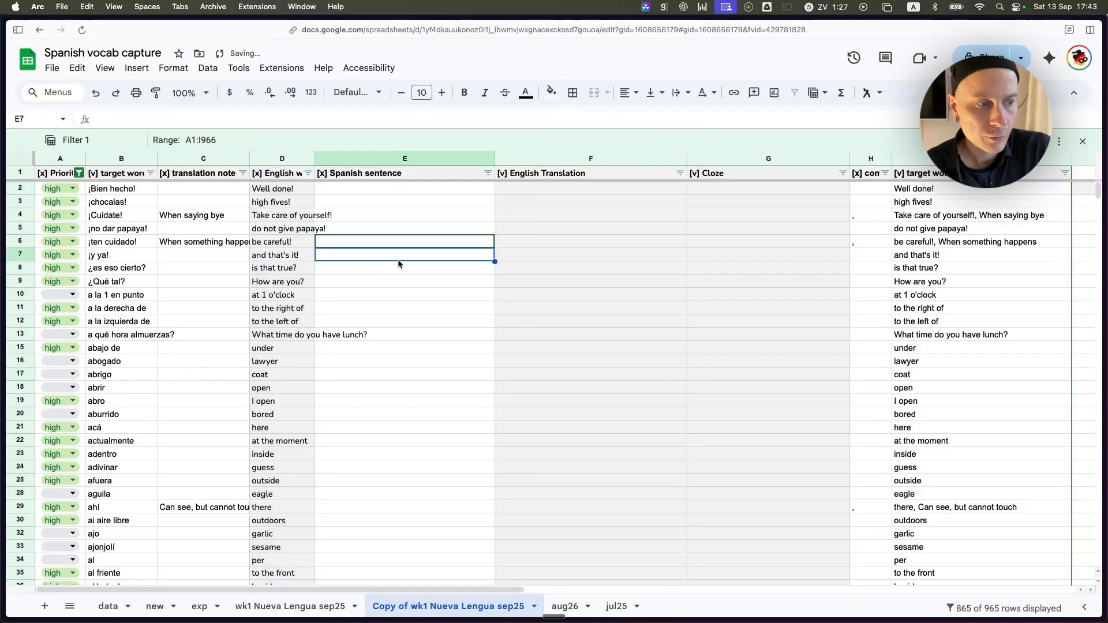
Compare the Spanish target words with the GOOGLETRANSLATE formulas in the English word column, using rows 4 and 6.
{"action": "left_click", "coordinate": [291, 217]}
{"action": "left_click", "coordinate": [178, 217]}
{"action": "left_click", "coordinate": [122, 217]}
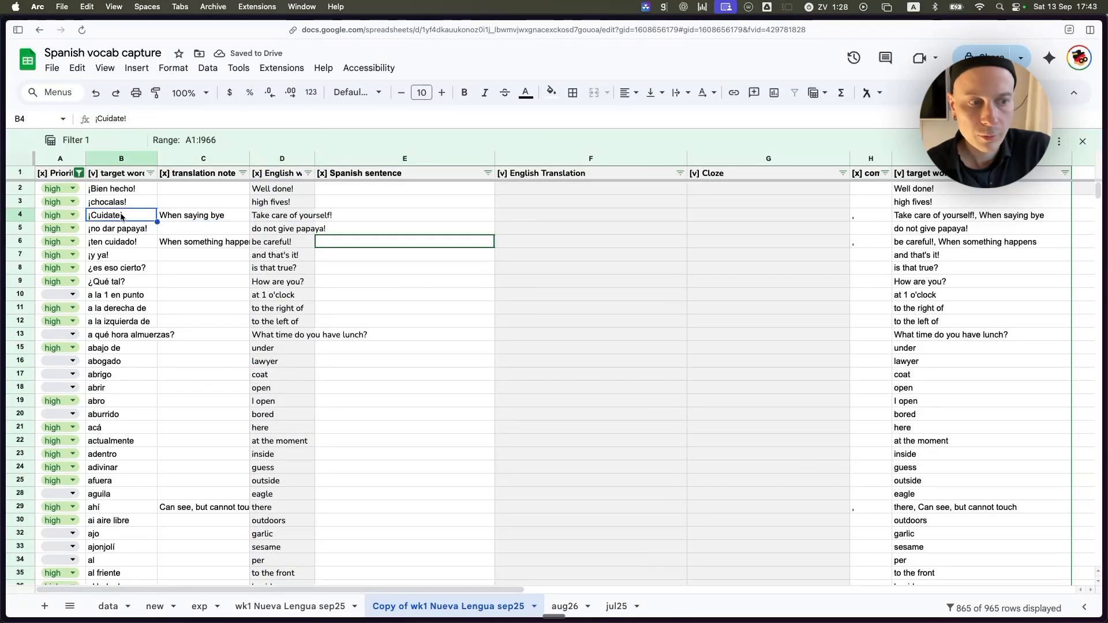
{"action": "left_click", "coordinate": [116, 255]}
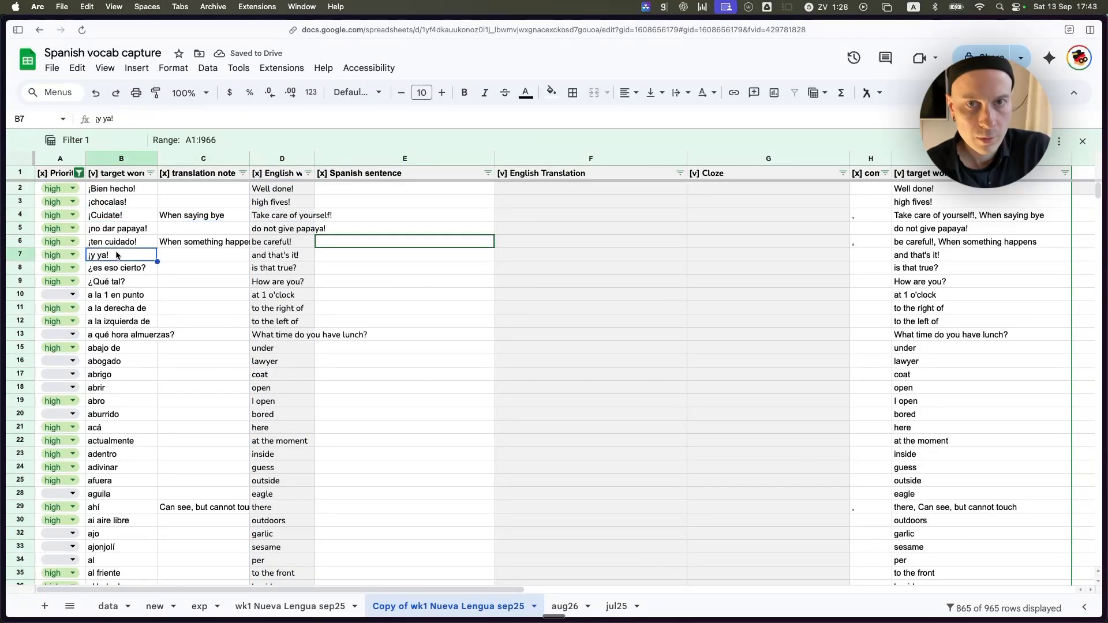
{"action": "left_click", "coordinate": [268, 244]}
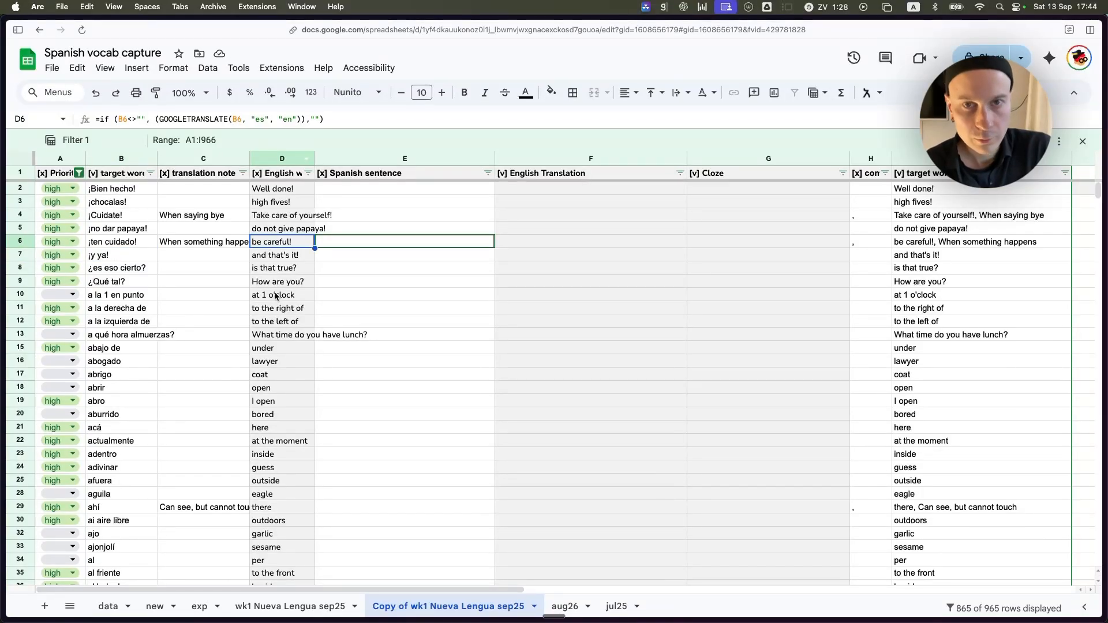
{"action": "left_click", "coordinate": [282, 218]}
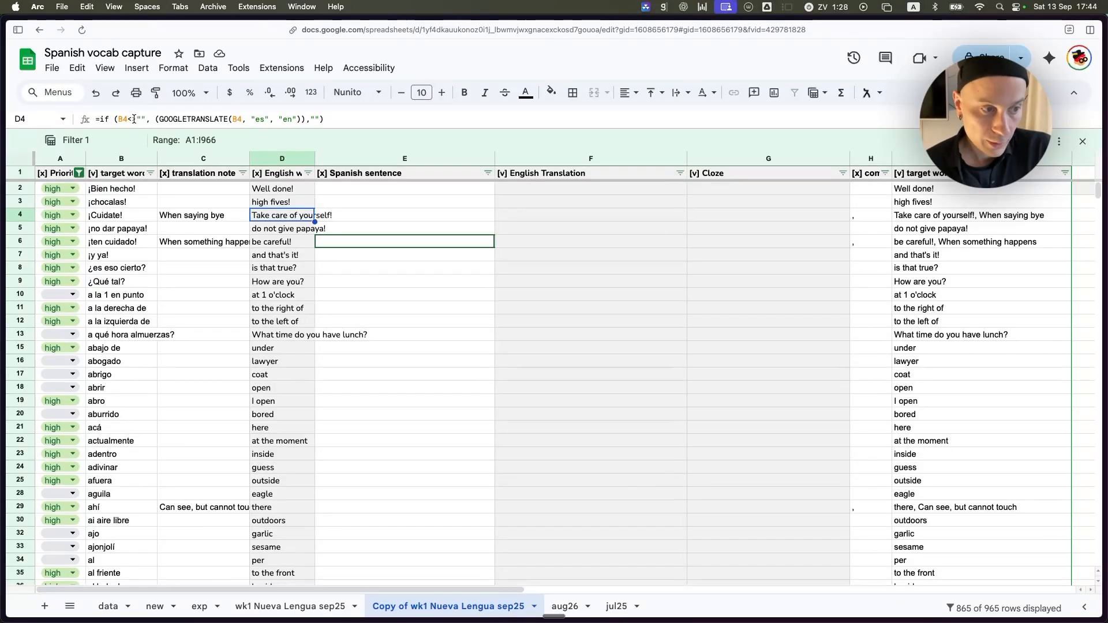
{"action": "left_click", "coordinate": [134, 217]}
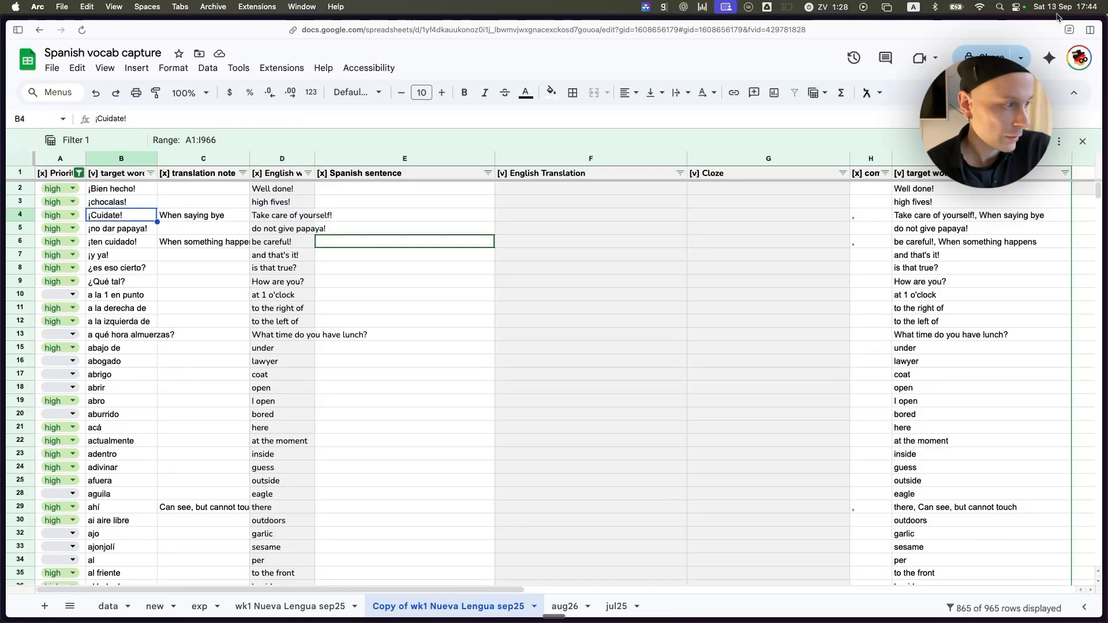
Close the Filter 1 view and add "abajo" in the first empty target word cell, B727, checking its English translation.
{"action": "left_click", "coordinate": [1082, 143]}
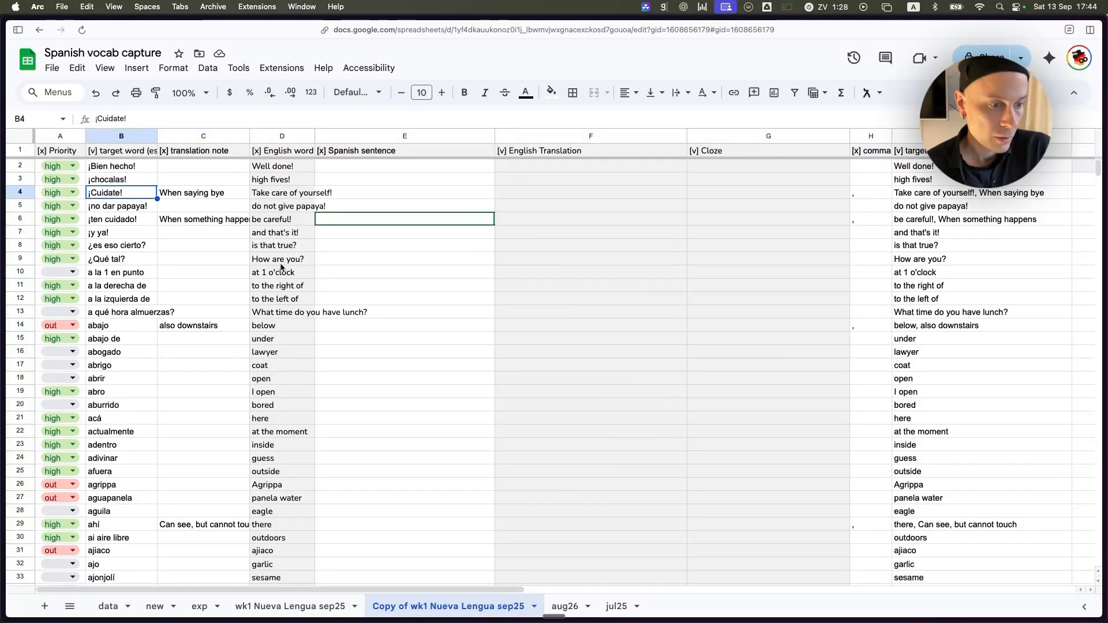
{"action": "left_click", "coordinate": [106, 327]}
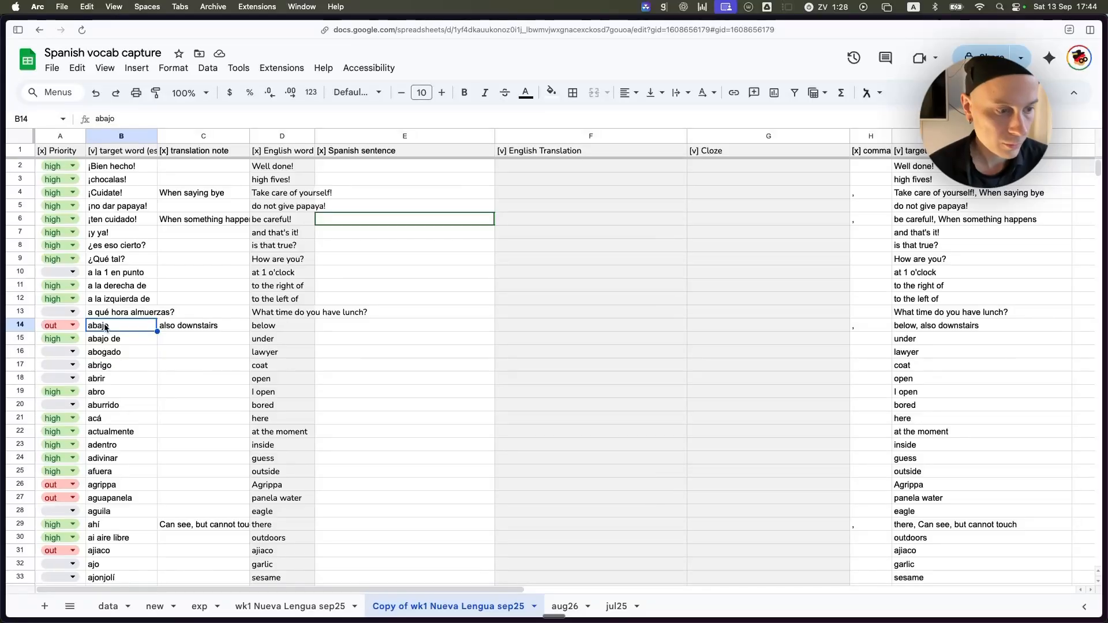
{"action": "key", "text": "super+Down"}
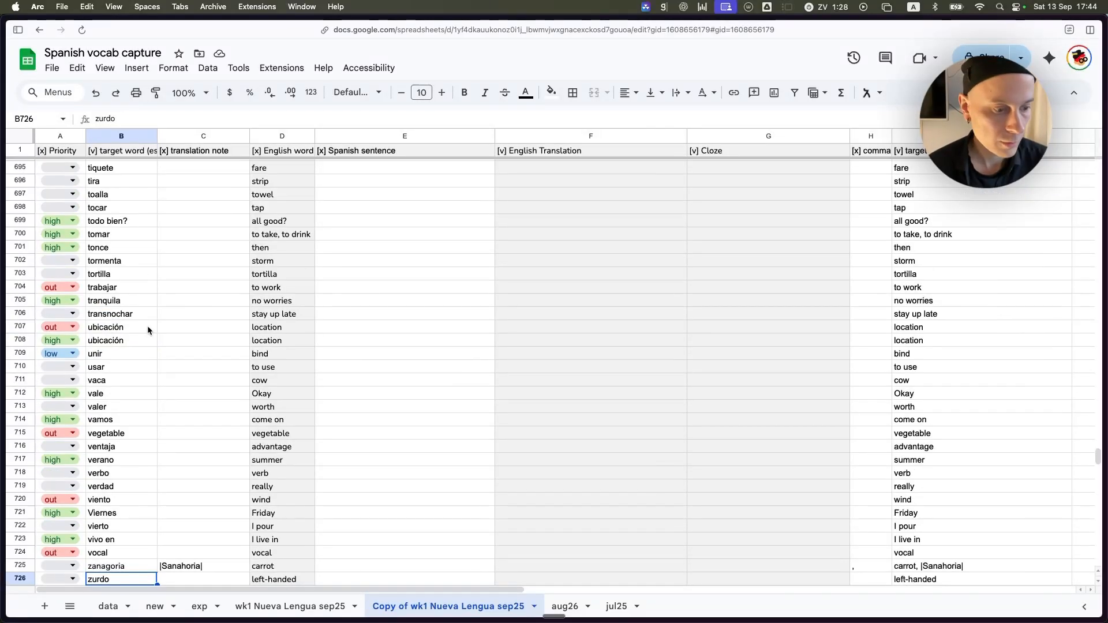
{"action": "scroll", "coordinate": [148, 325], "scroll_direction": "down", "scroll_amount": 5}
{"action": "left_click", "coordinate": [113, 402]}
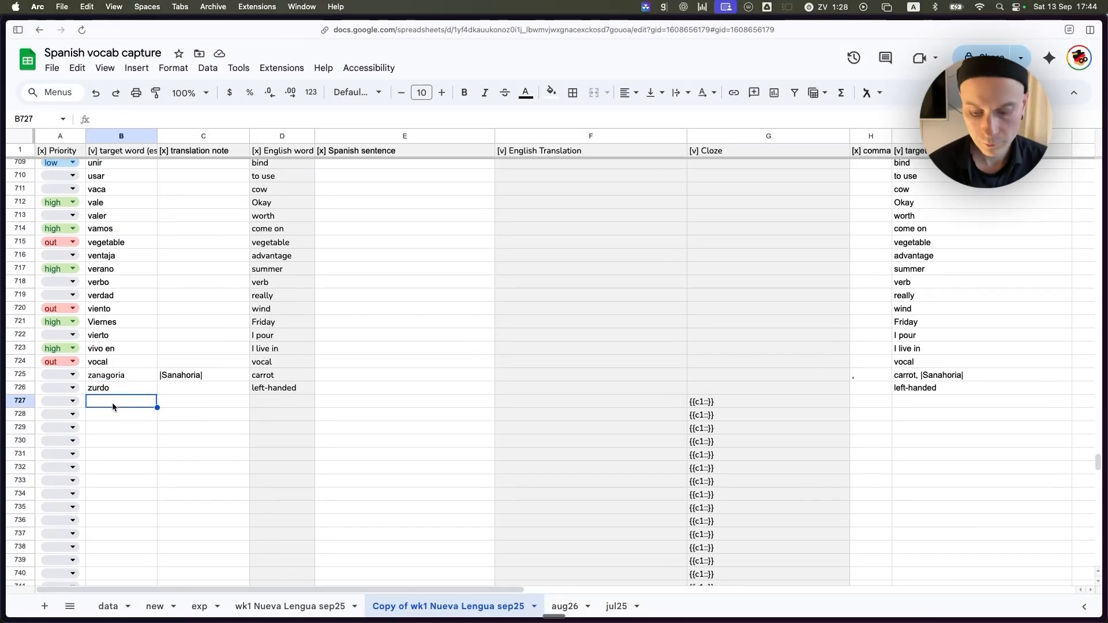
{"action": "type", "text": "abajo"}
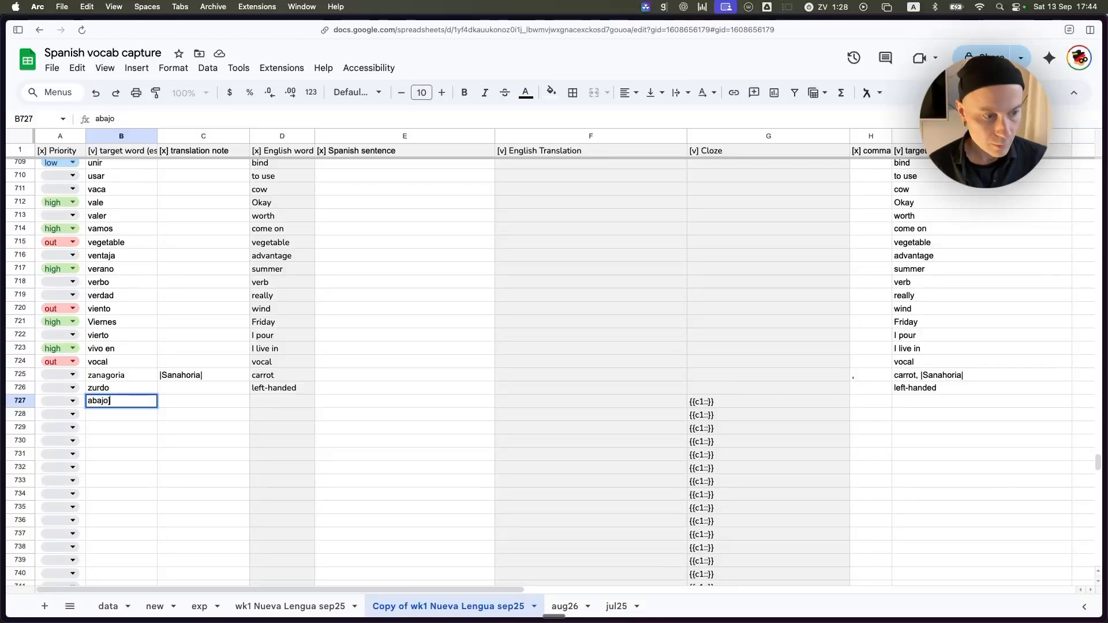
{"action": "key", "text": "Return"}
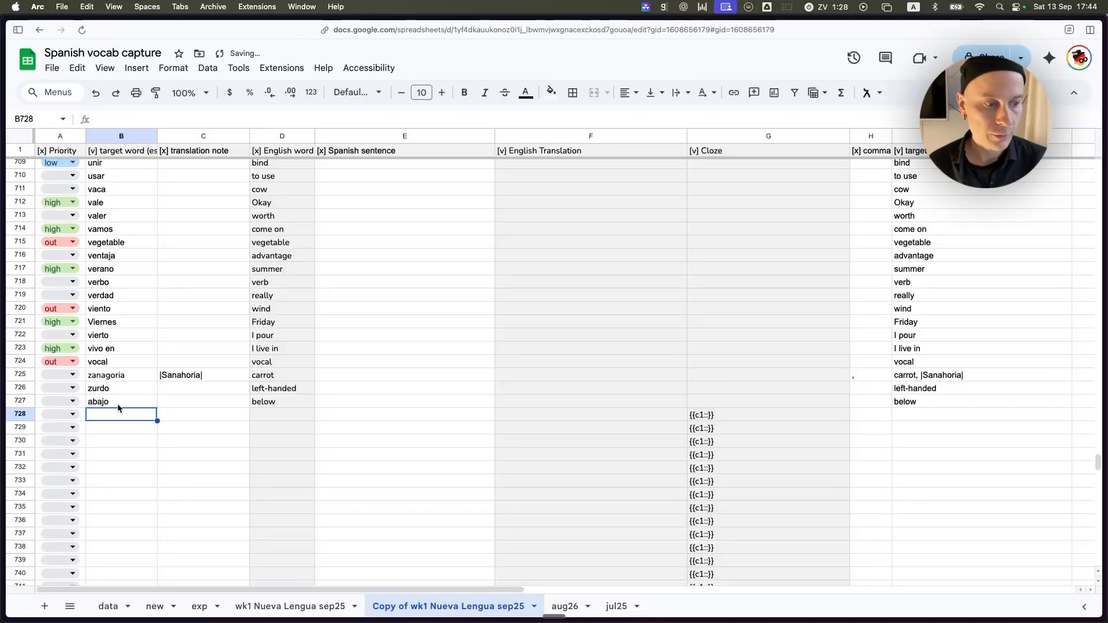
{"action": "left_click", "coordinate": [291, 403]}
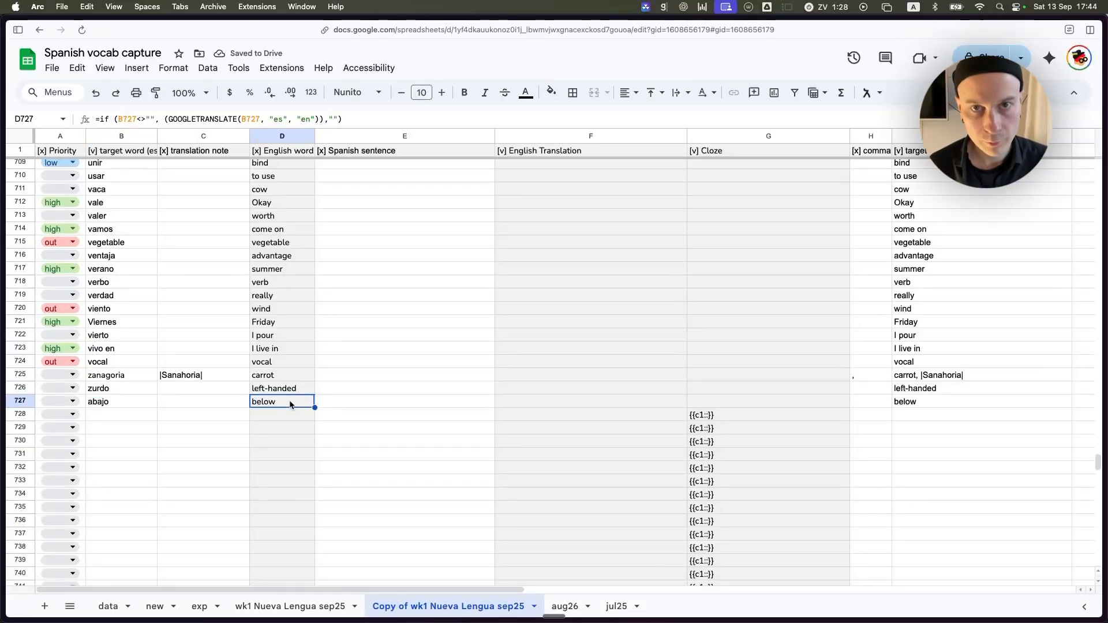
Enter "custom instruction" as the translation note for abajo in C727, and replace it with "Also means downstairs.".
{"action": "left_click", "coordinate": [213, 401]}
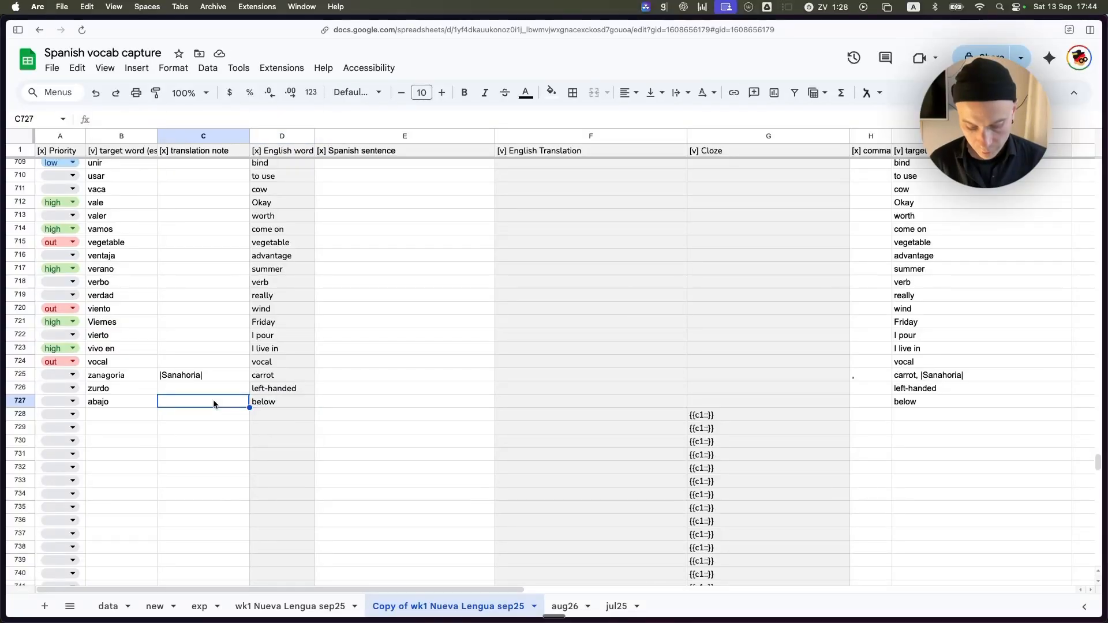
{"action": "type", "text": "custom instruction"}
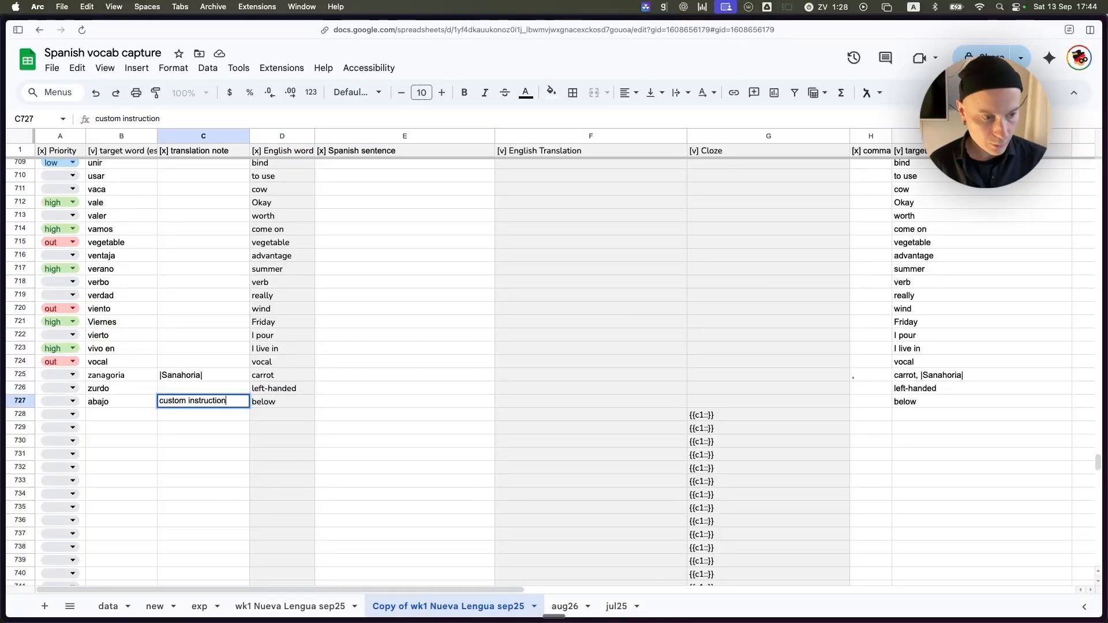
{"action": "key", "text": "Return"}
{"action": "key", "text": "Up"}
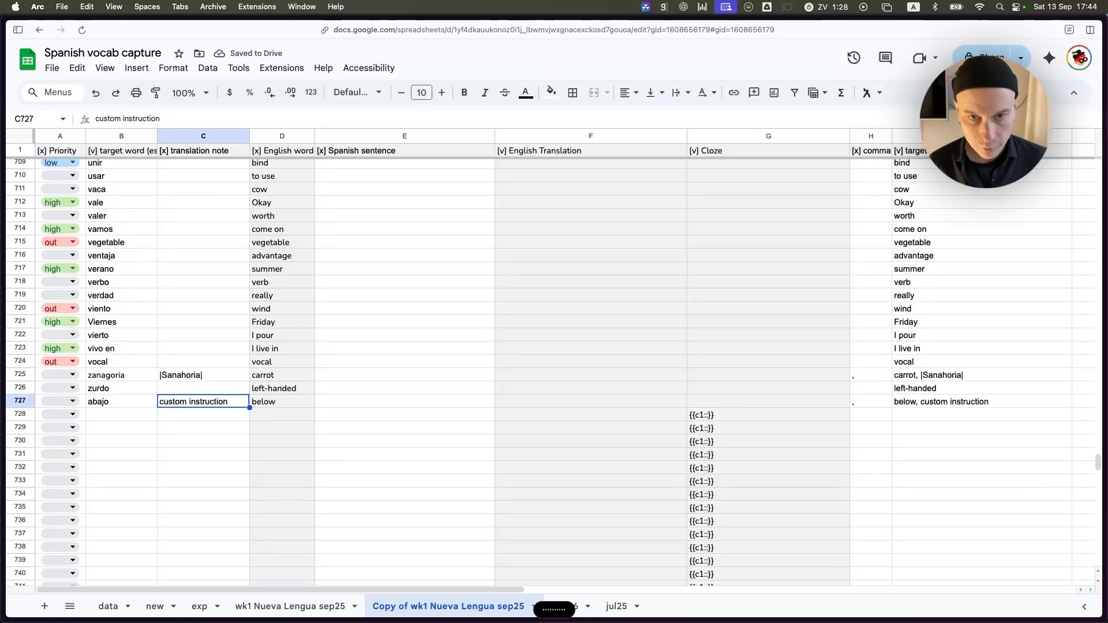
{"action": "type", "text": "Also means downstairs."}
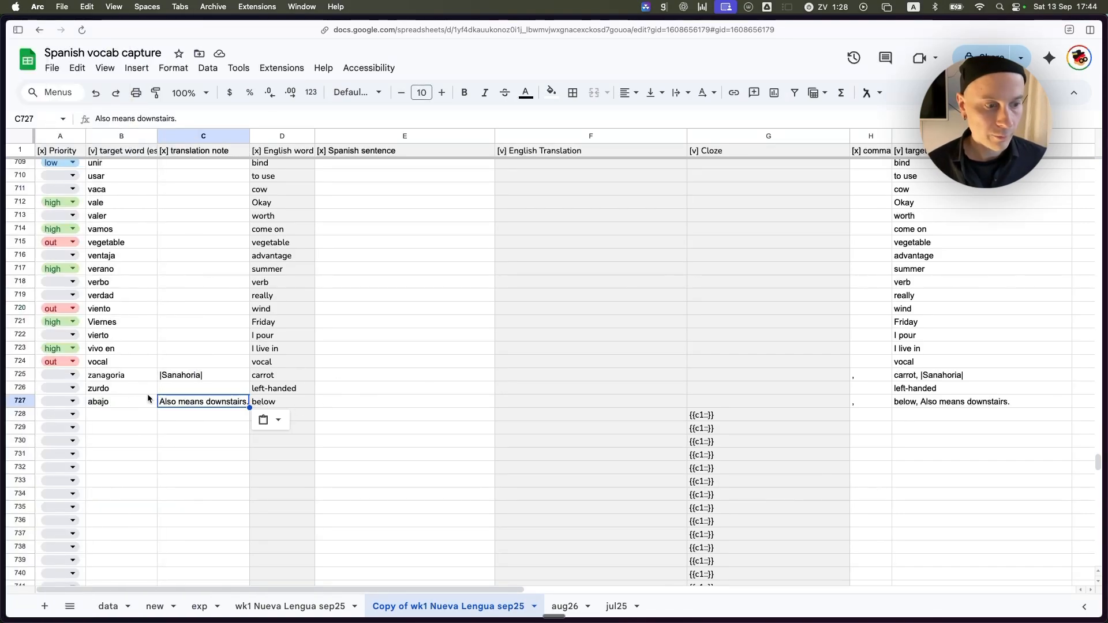
Examine row 727's English word formula, comma formula and combined target word (en) cell.
{"action": "left_click", "coordinate": [132, 405]}
{"action": "left_click", "coordinate": [282, 401]}
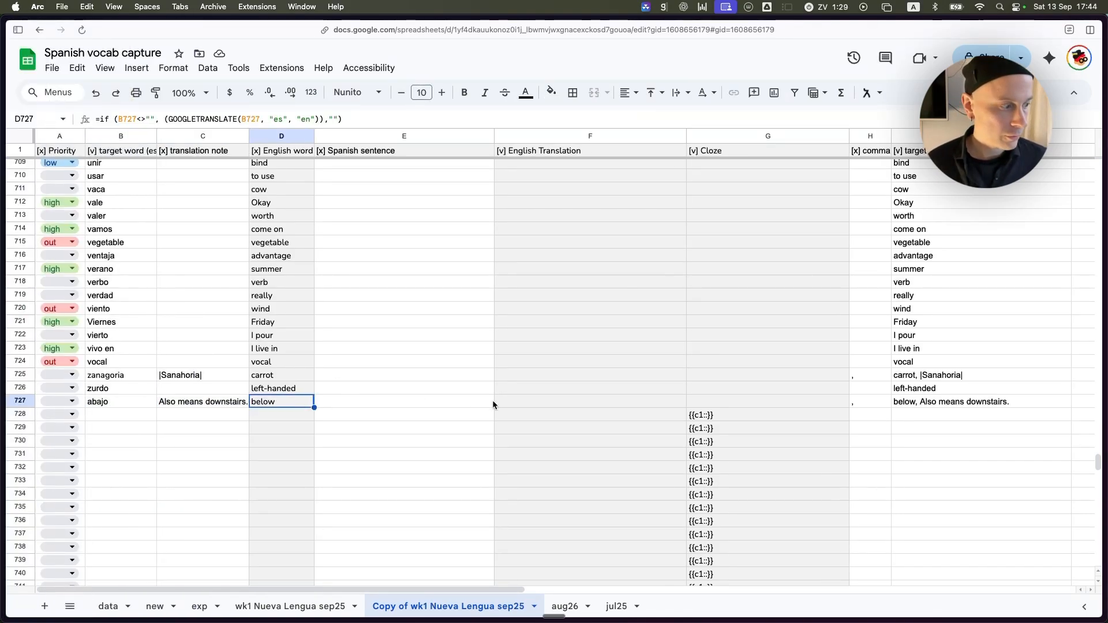
{"action": "scroll", "coordinate": [493, 399], "scroll_direction": "right", "scroll_amount": 2}
{"action": "left_click", "coordinate": [852, 400]}
{"action": "left_click", "coordinate": [823, 400]}
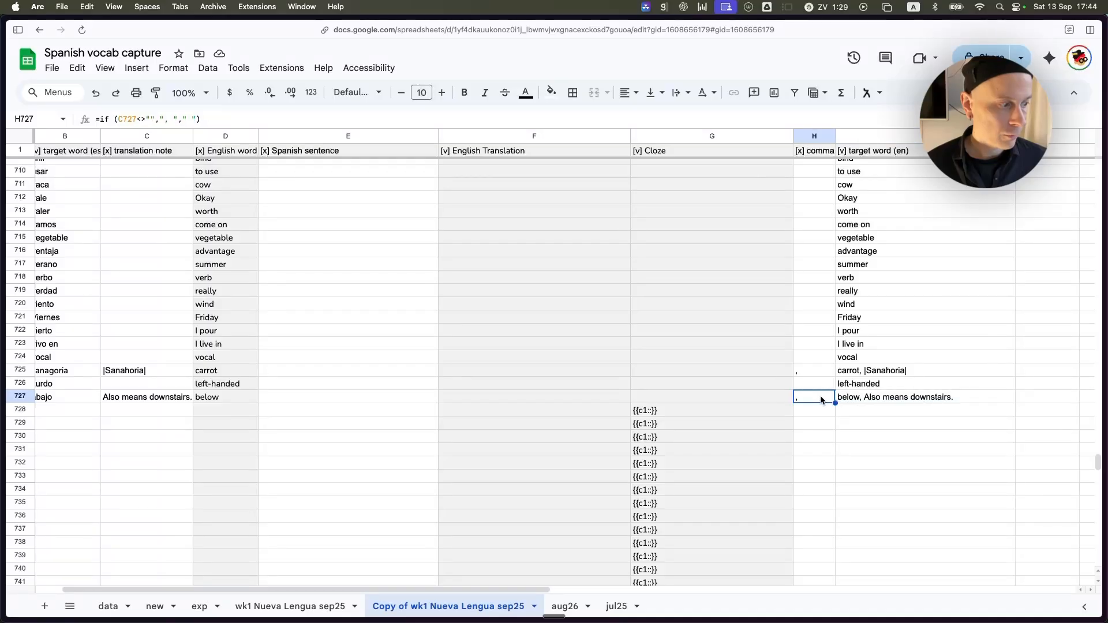
{"action": "left_click", "coordinate": [860, 397]}
{"action": "left_click", "coordinate": [809, 398]}
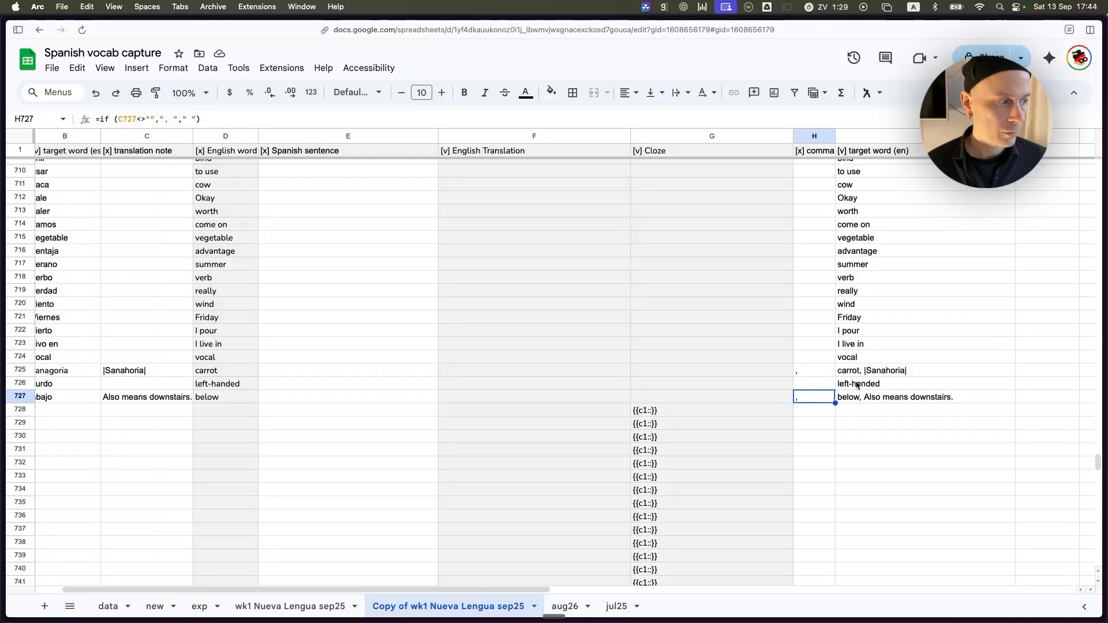
Fill the comma and target word (en) columns, H and I, with the light grey used for the other formula columns.
{"action": "left_click", "coordinate": [810, 137]}
{"action": "left_click", "coordinate": [874, 138], "text": "shift"}
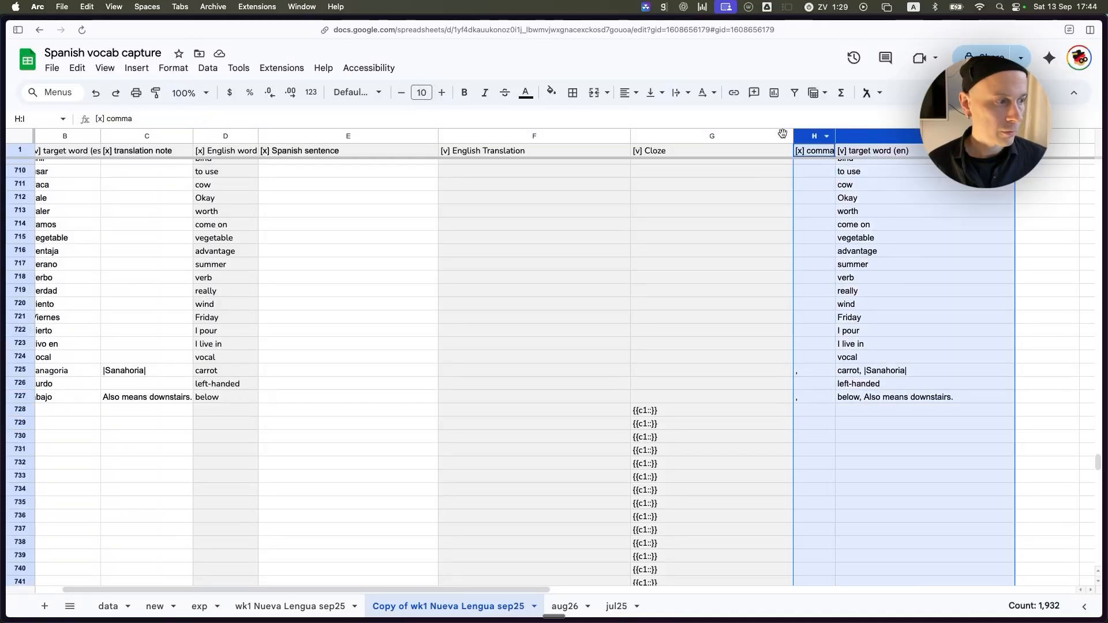
{"action": "left_click", "coordinate": [551, 93]}
{"action": "left_click", "coordinate": [666, 137]}
Examine how the IF formula in H727 supplies the comma and how the CONCATENATE formula in I727 combines D727, H727 and C727.
{"action": "left_click", "coordinate": [823, 401]}
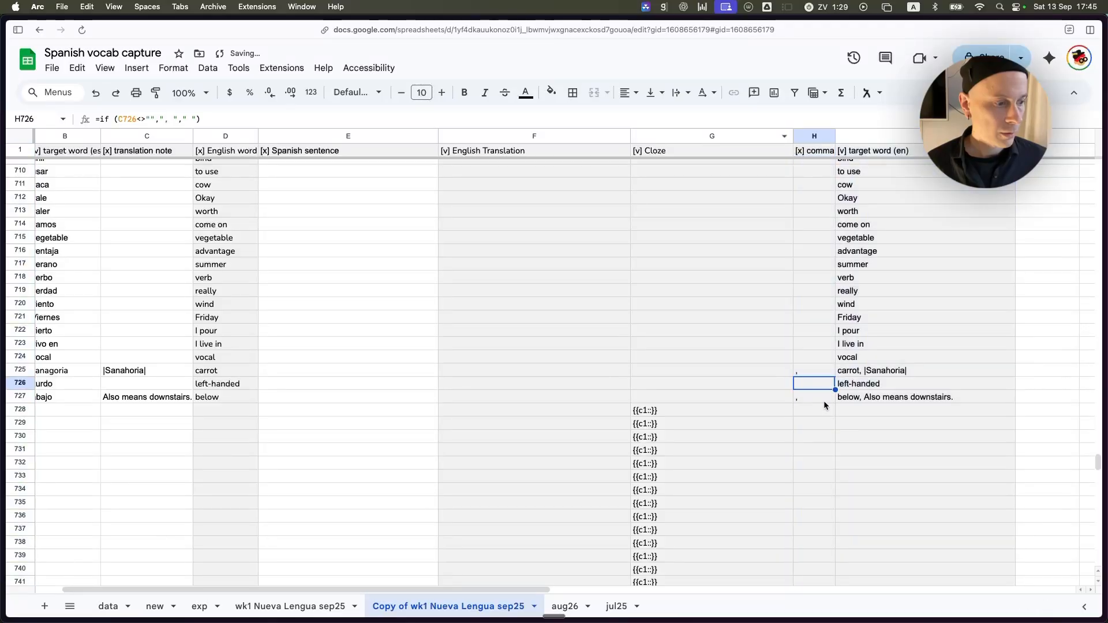
{"action": "double_click", "coordinate": [825, 400]}
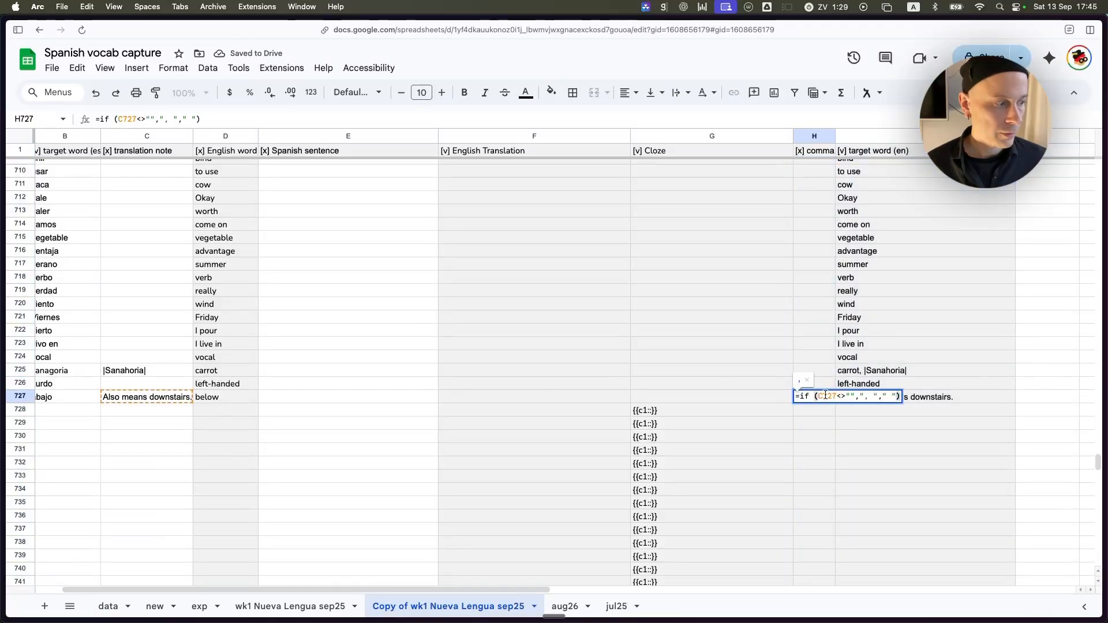
{"action": "key", "text": "shift+Return"}
{"action": "left_click", "coordinate": [827, 397]}
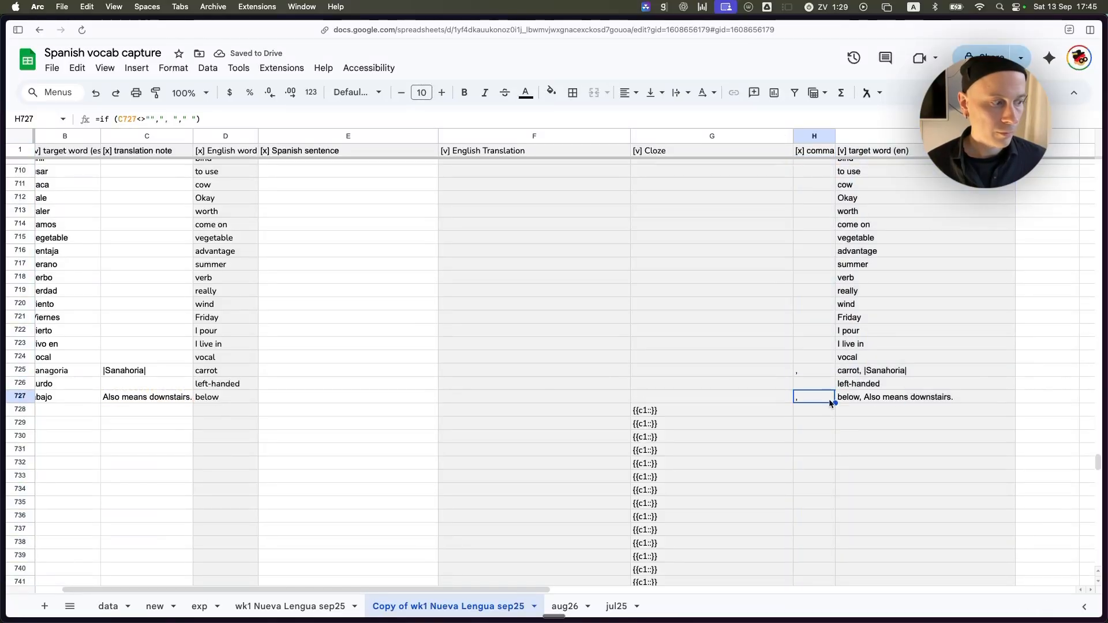
{"action": "left_click", "coordinate": [868, 398]}
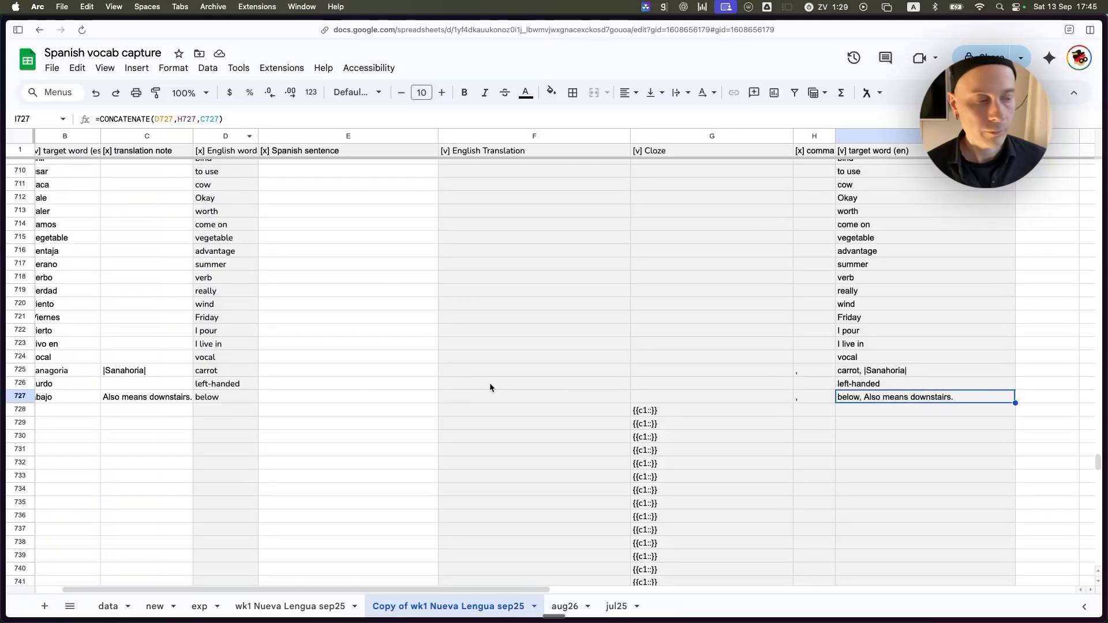
{"action": "left_click", "coordinate": [817, 397]}
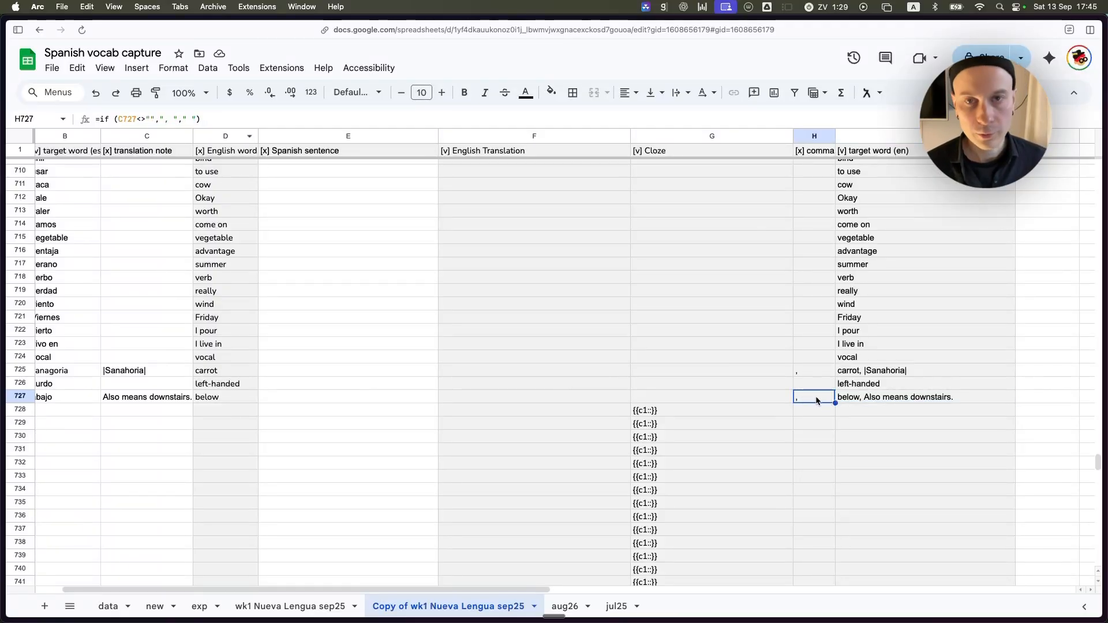
{"action": "left_click", "coordinate": [893, 398]}
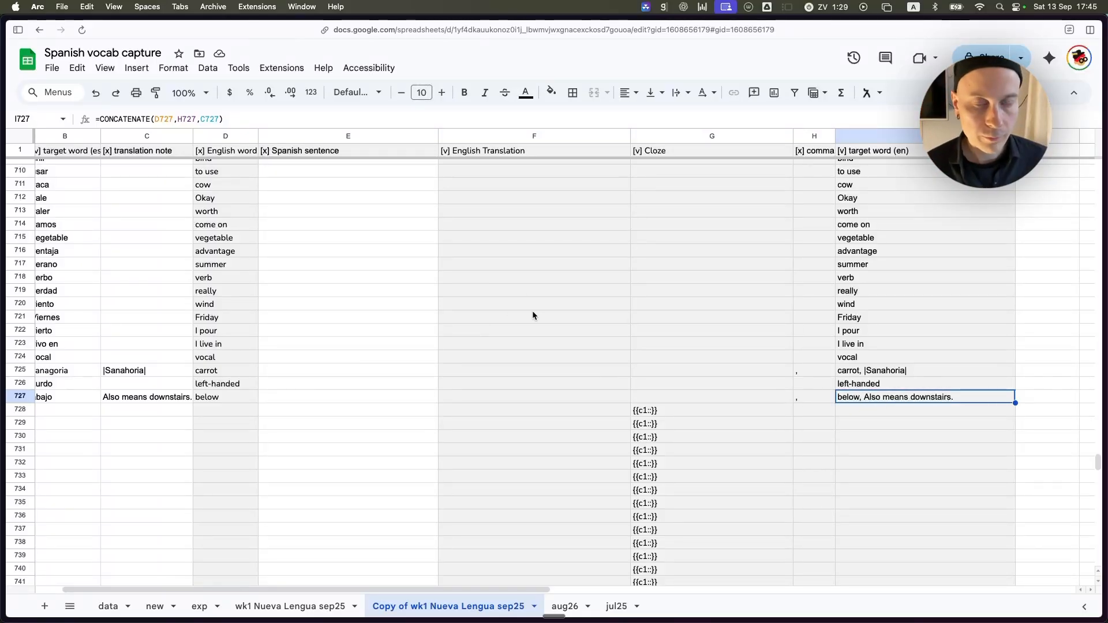
Examine row 727's Spanish sentence cell, the GOOGLETRANSLATE formula under English Translation and the REGEXREPLACE formula under Cloze.
{"action": "scroll", "coordinate": [536, 379], "scroll_direction": "left", "scroll_amount": 1}
{"action": "scroll", "coordinate": [536, 380], "scroll_direction": "up", "scroll_amount": 1}
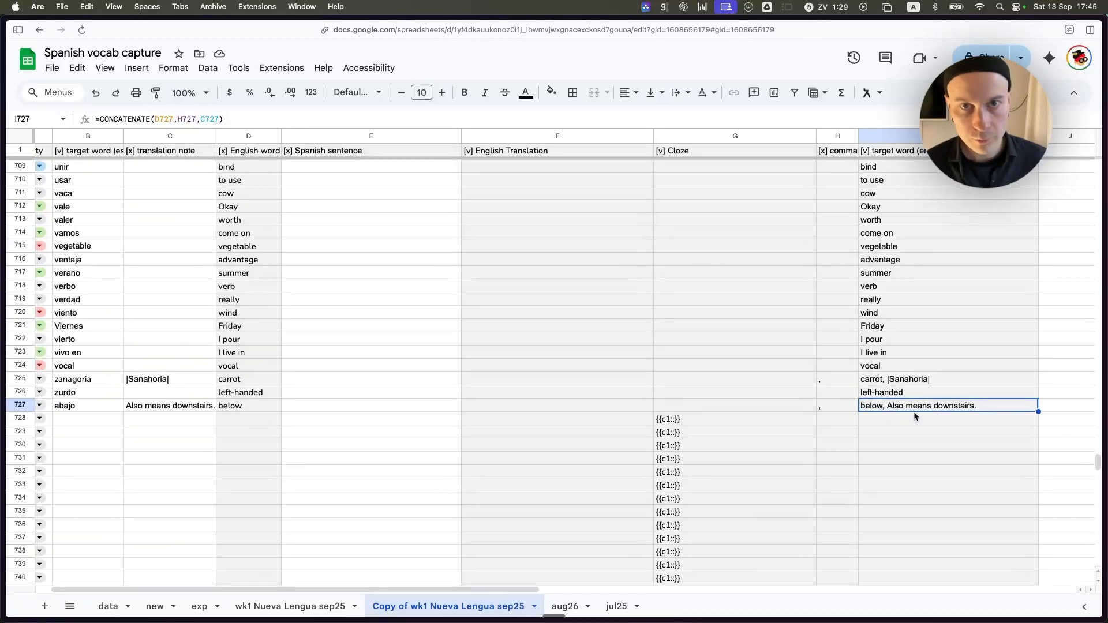
{"action": "scroll", "coordinate": [327, 407], "scroll_direction": "left", "scroll_amount": 1}
{"action": "scroll", "coordinate": [327, 407], "scroll_direction": "up", "scroll_amount": 1}
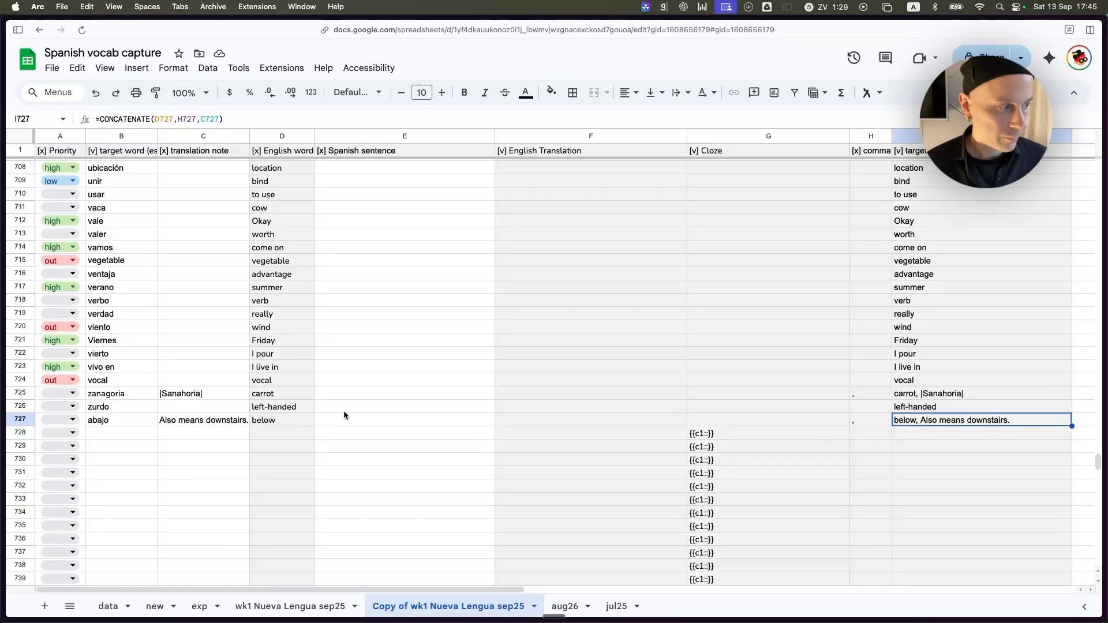
{"action": "left_click", "coordinate": [517, 410]}
{"action": "key", "text": "ctrl+space"}
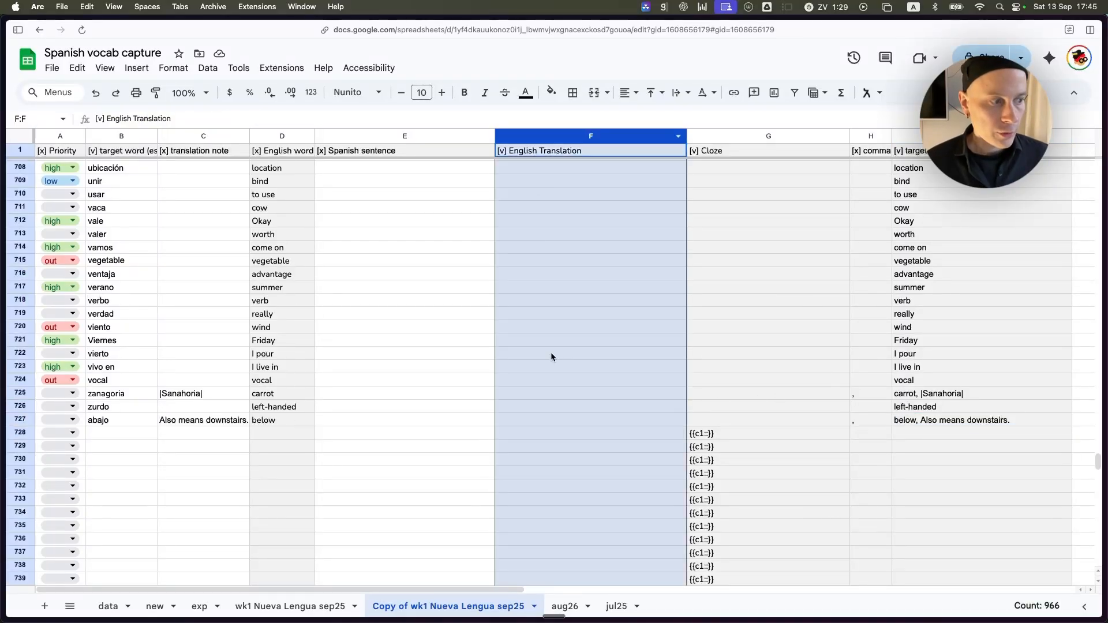
{"action": "left_click", "coordinate": [548, 414]}
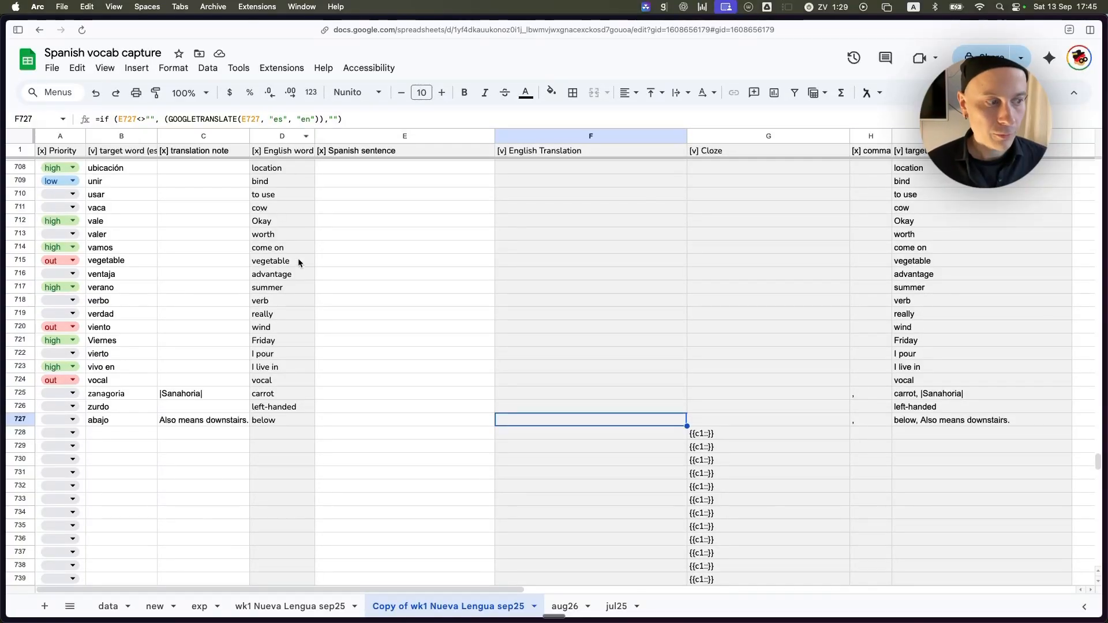
{"action": "left_click", "coordinate": [346, 421]}
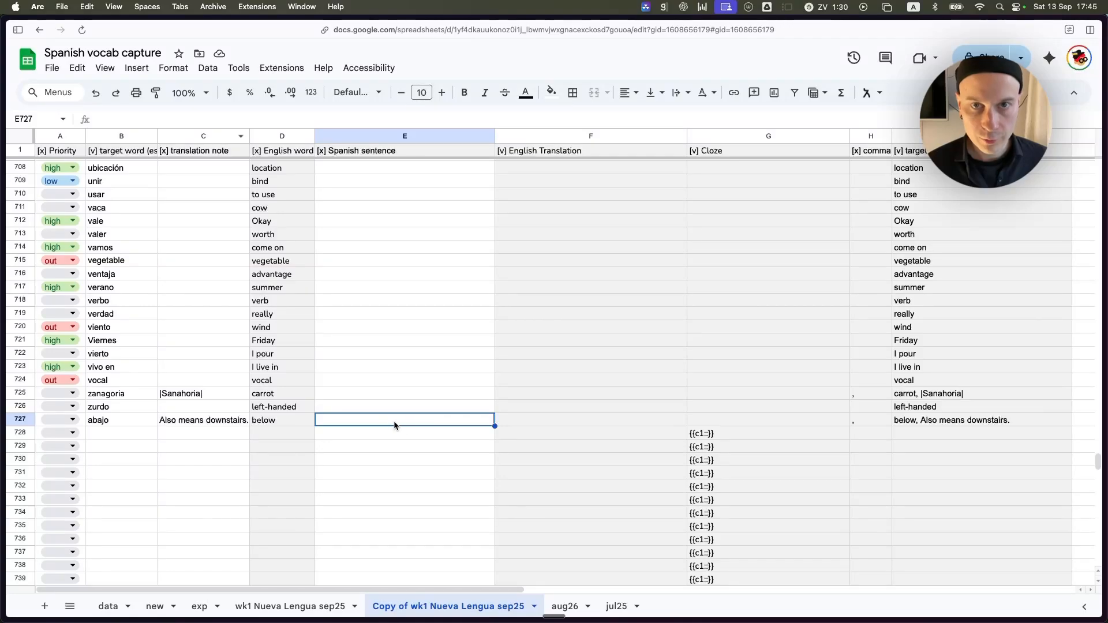
{"action": "left_click", "coordinate": [537, 417]}
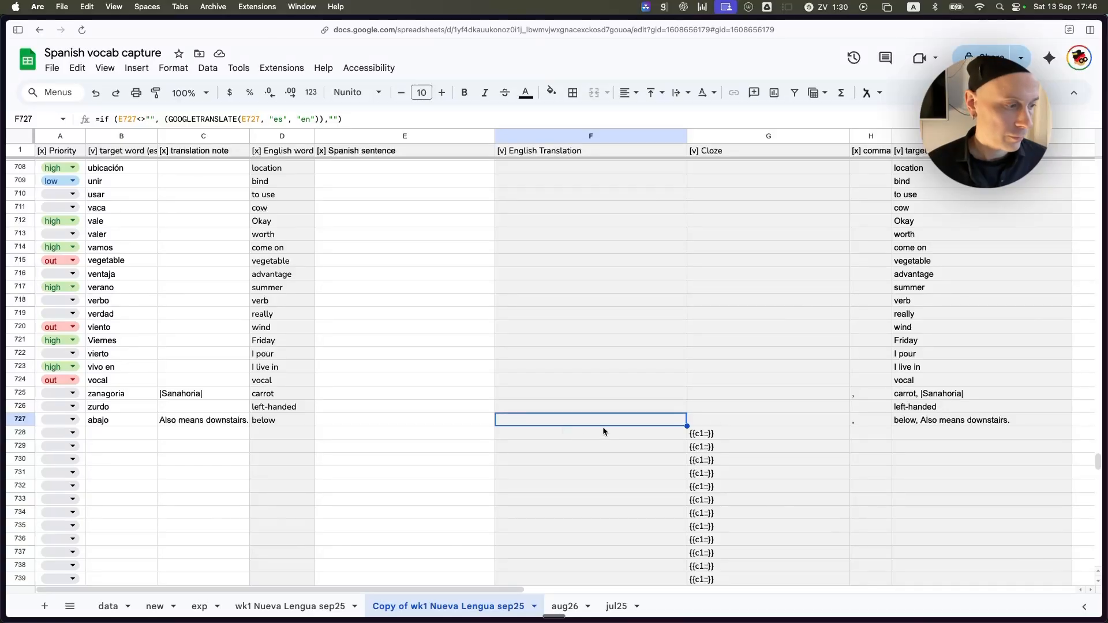
{"action": "left_click", "coordinate": [753, 421]}
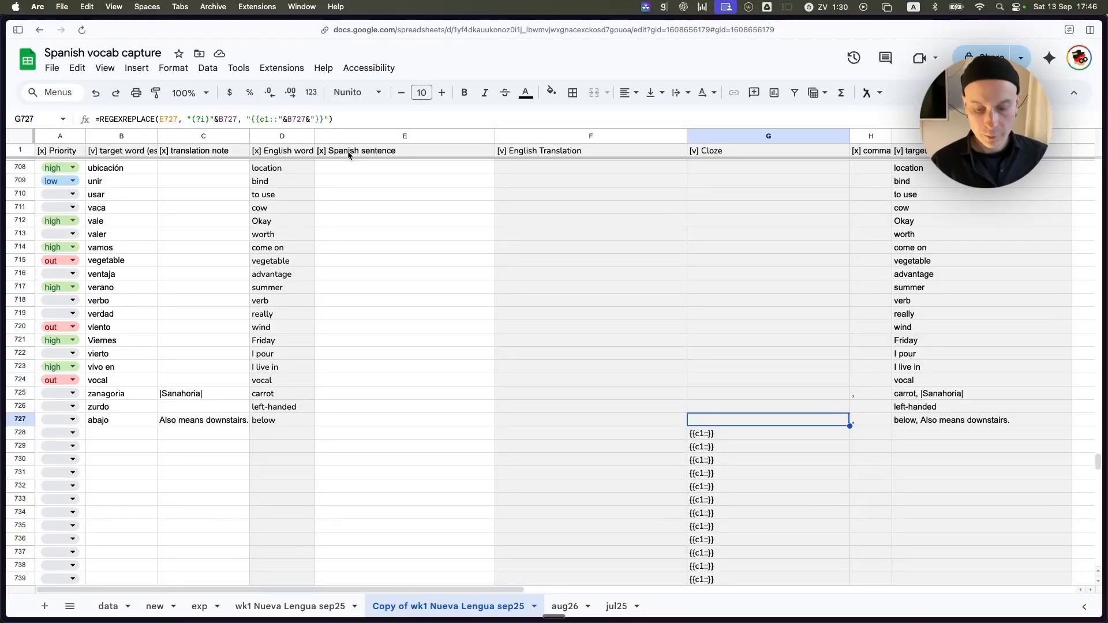
{"action": "key", "text": "super+Tab"}
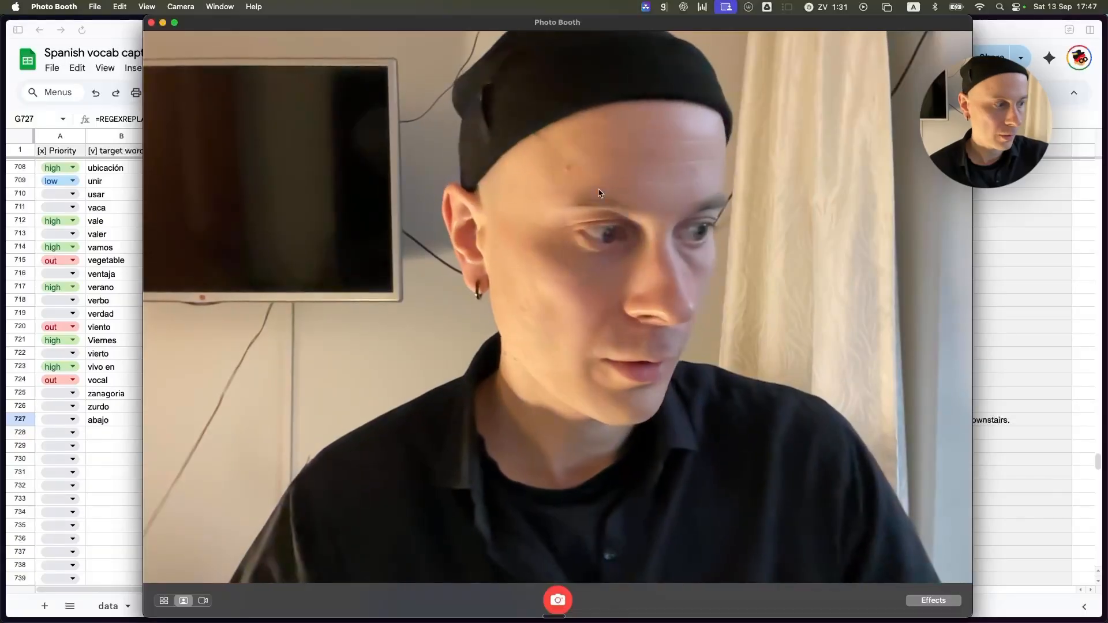
{"action": "left_click", "coordinate": [1004, 228]}
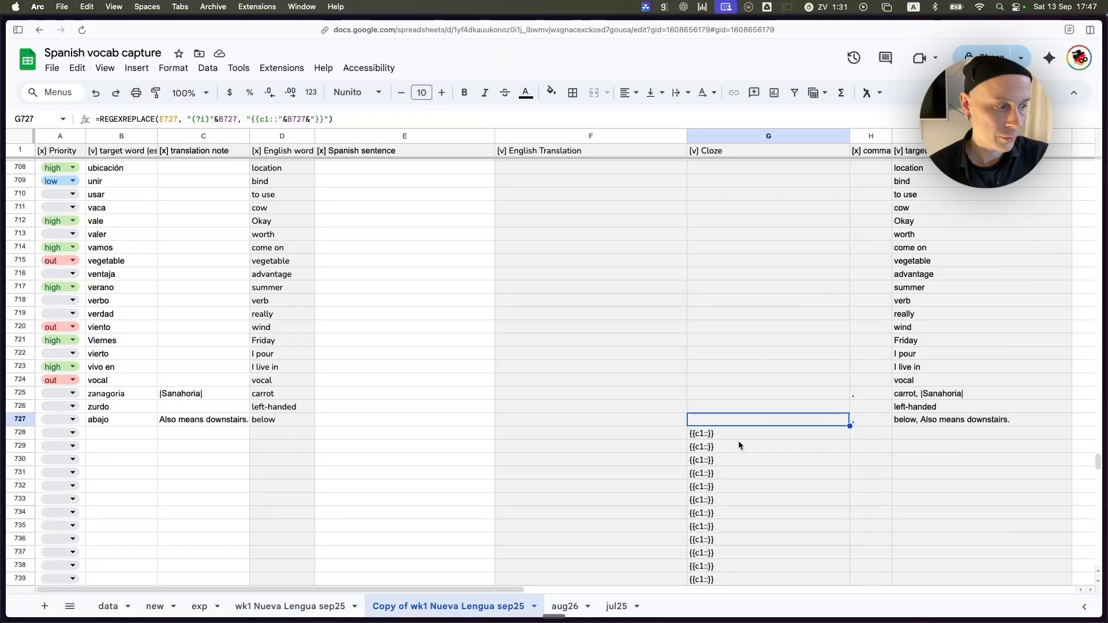
Open the wk1 Nueva Lengua sep25 sheet and examine the target word, Spanish sentence, English translation and cloze for acá in row 21.
{"action": "left_click", "coordinate": [269, 421]}
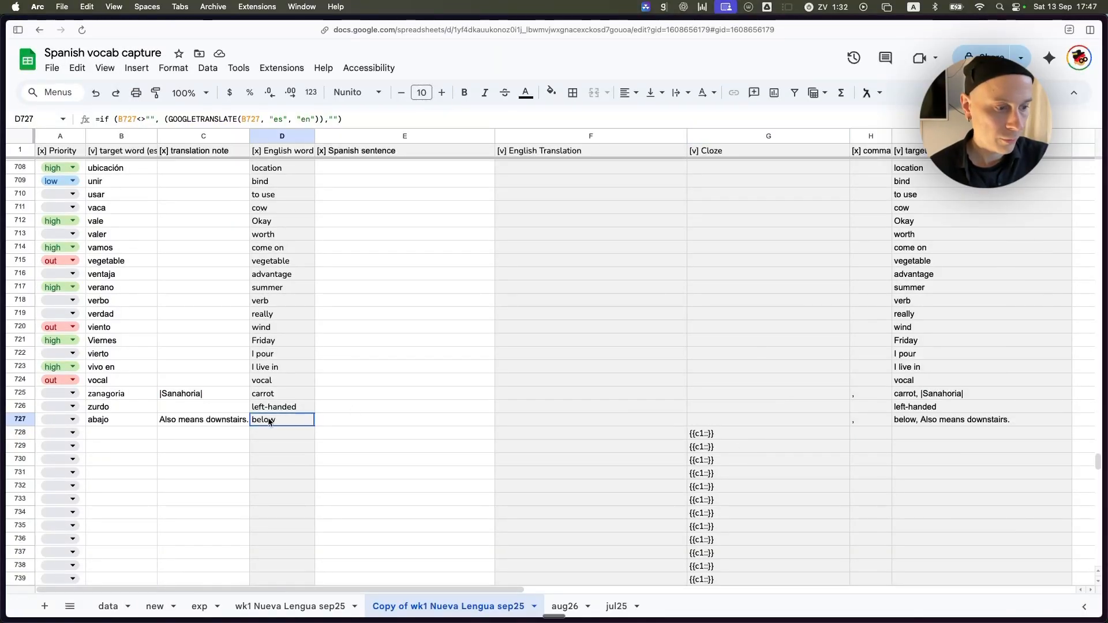
{"action": "left_click", "coordinate": [300, 607]}
{"action": "left_click", "coordinate": [575, 419]}
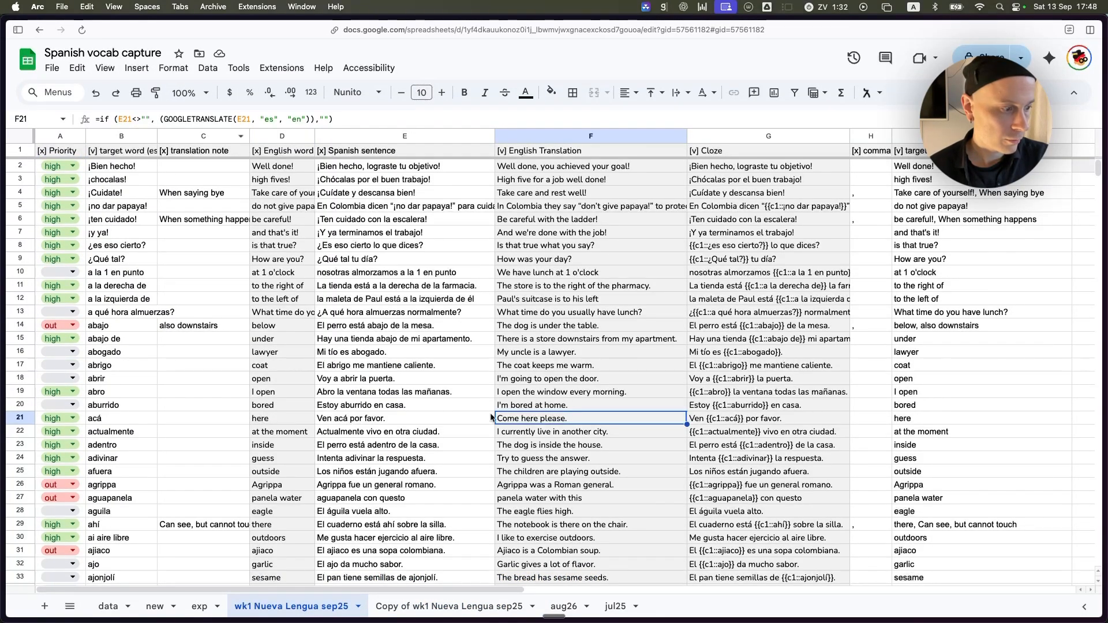
{"action": "left_click", "coordinate": [728, 419]}
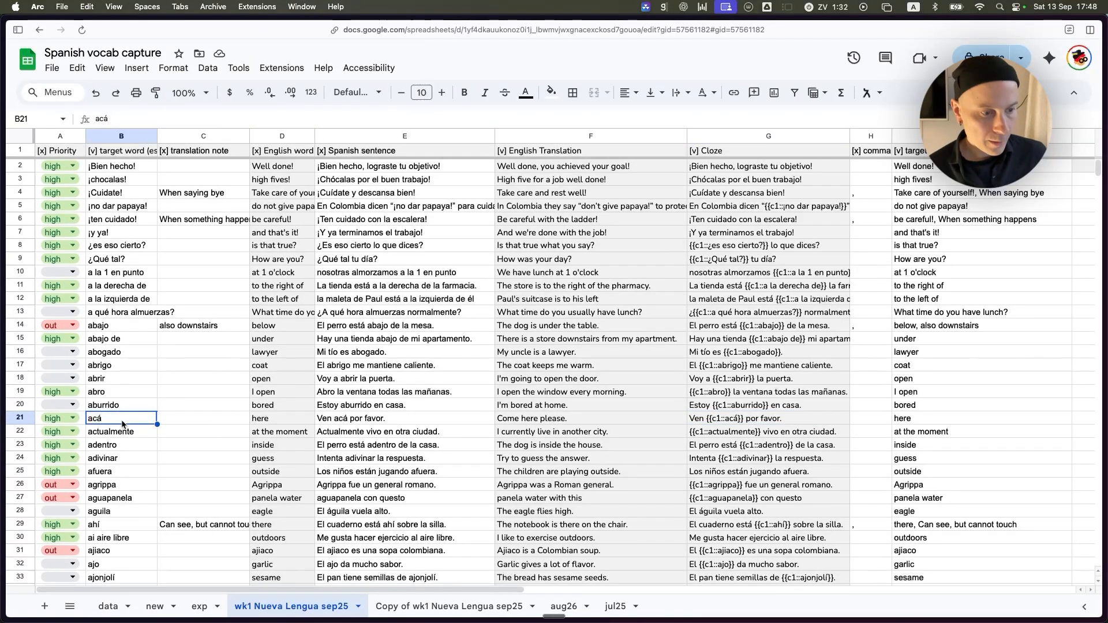
{"action": "mouse_move", "coordinate": [3, 501]}
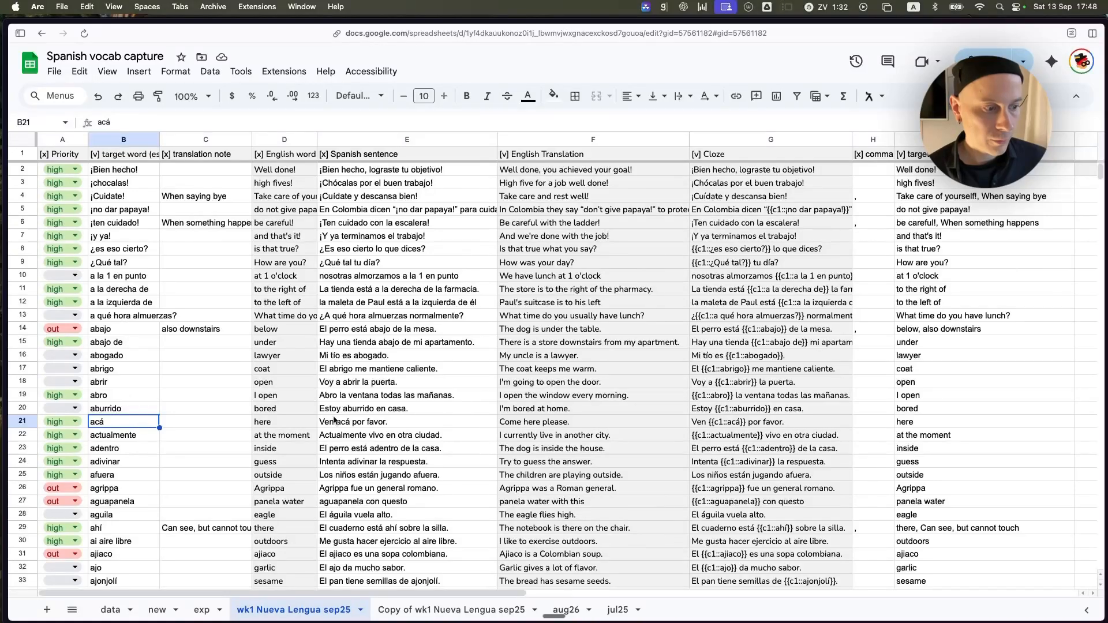
{"action": "left_click", "coordinate": [373, 423]}
{"action": "double_click", "coordinate": [411, 420]}
{"action": "key", "text": "Escape"}
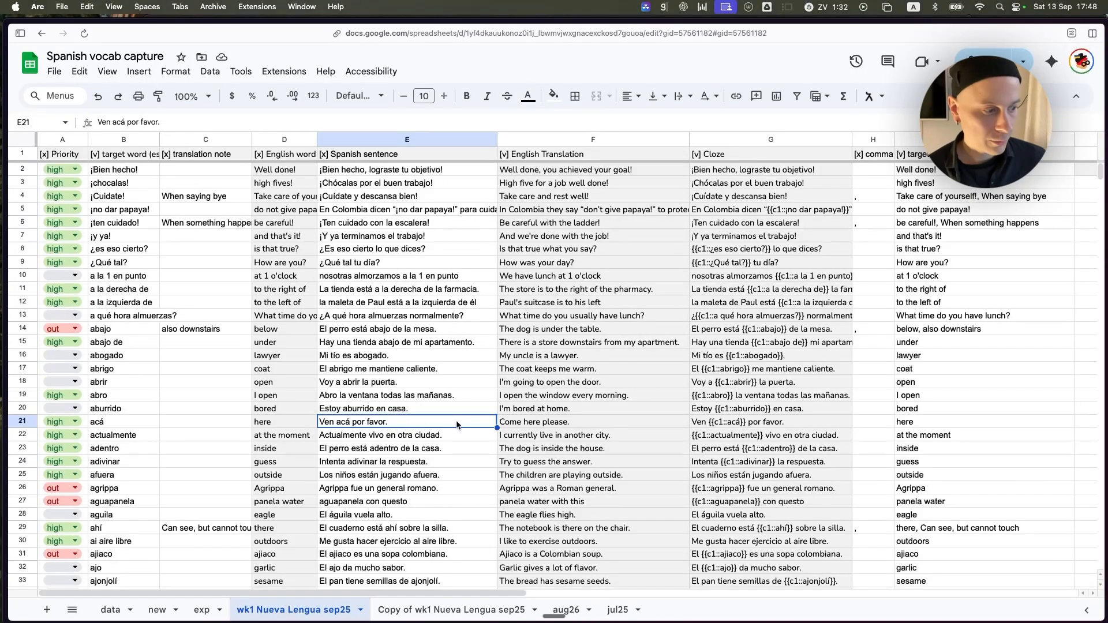
{"action": "left_click", "coordinate": [747, 423]}
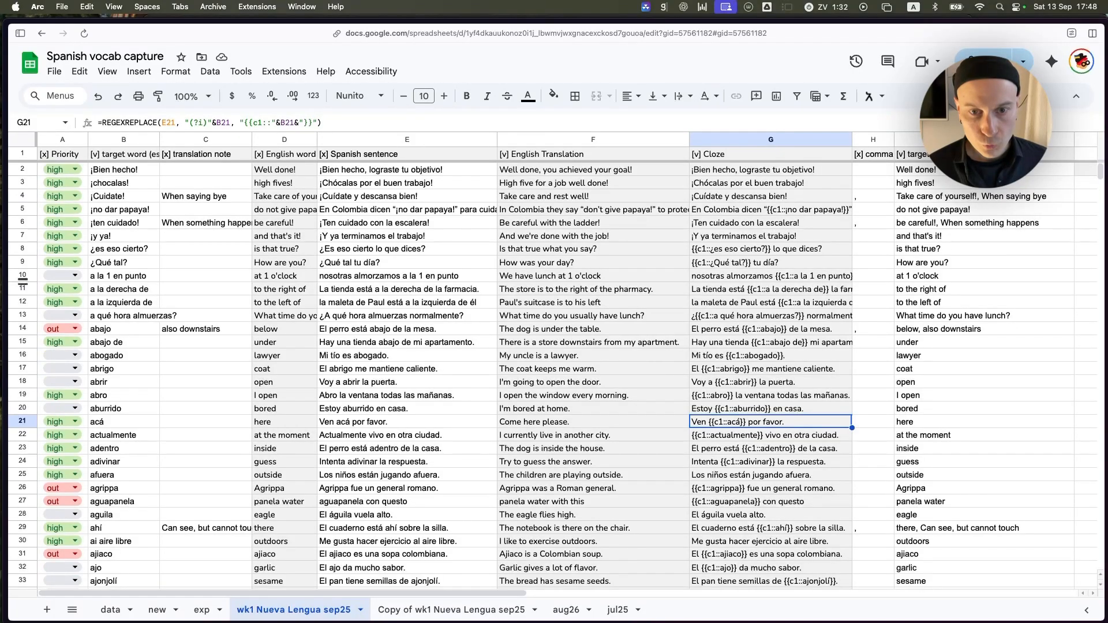
Return to the Copy of wk1 Nueva Lengua sep25 sheet and examine the Spanish sentence cells with their English Translation and Cloze formulas.
{"action": "left_click", "coordinate": [417, 611]}
{"action": "left_click", "coordinate": [580, 238]}
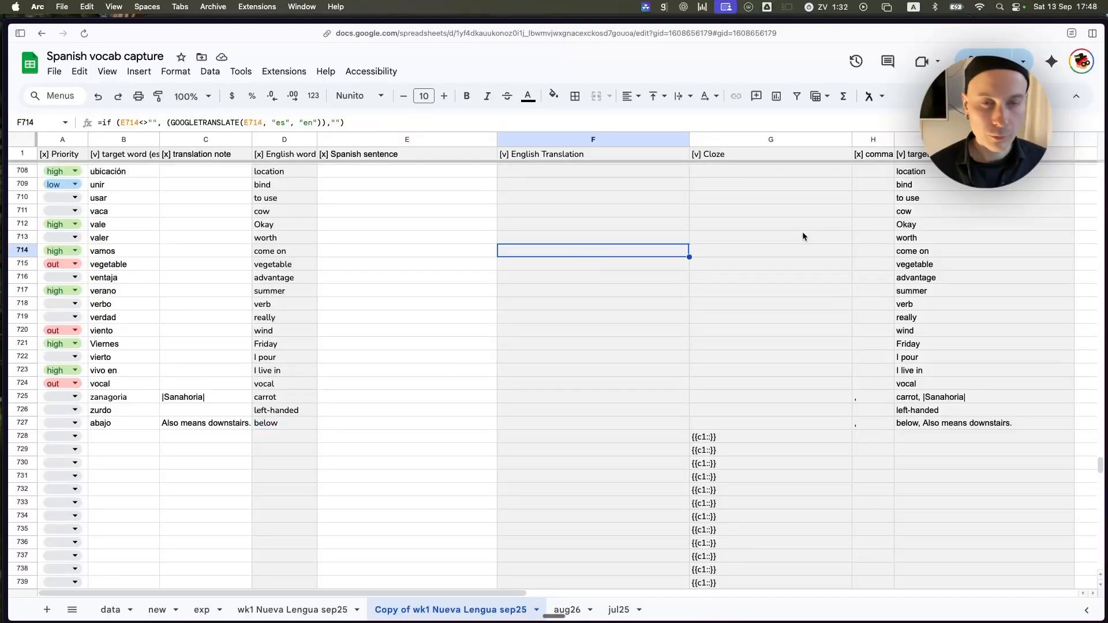
{"action": "left_click", "coordinate": [784, 237]}
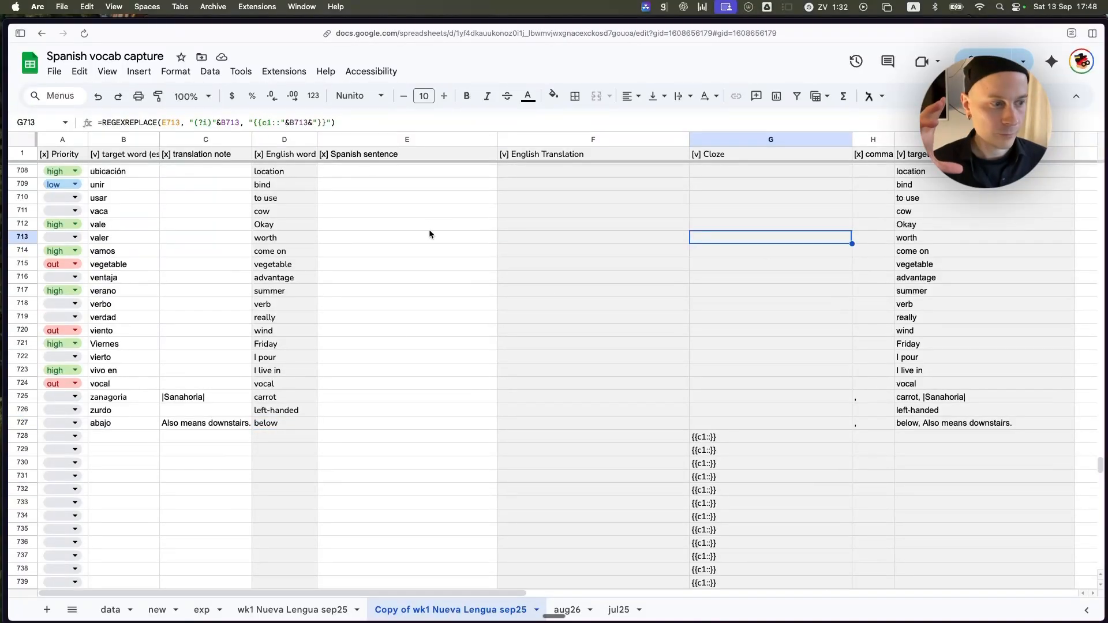
{"action": "left_click_drag", "start_coordinate": [429, 229], "coordinate": [431, 408]}
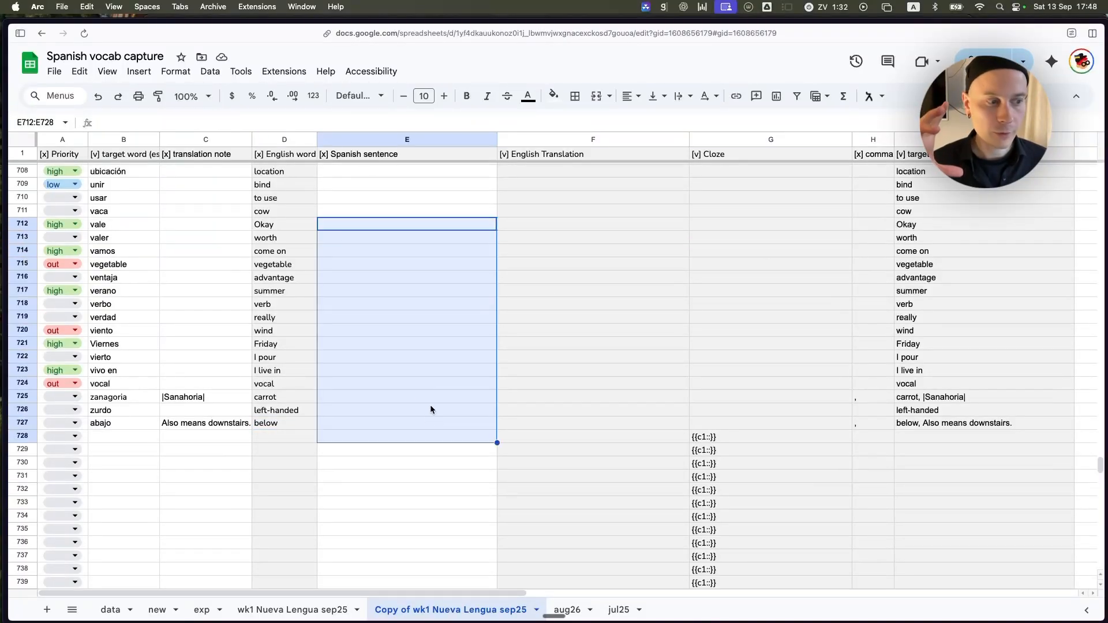
{"action": "left_click", "coordinate": [406, 199]}
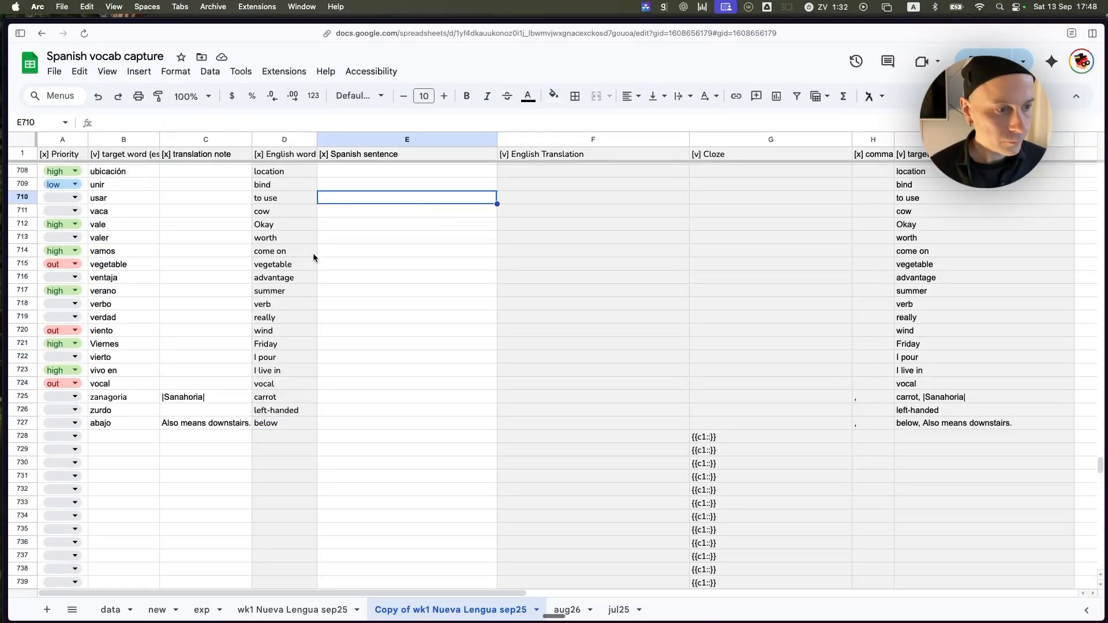
{"action": "left_click", "coordinate": [200, 278]}
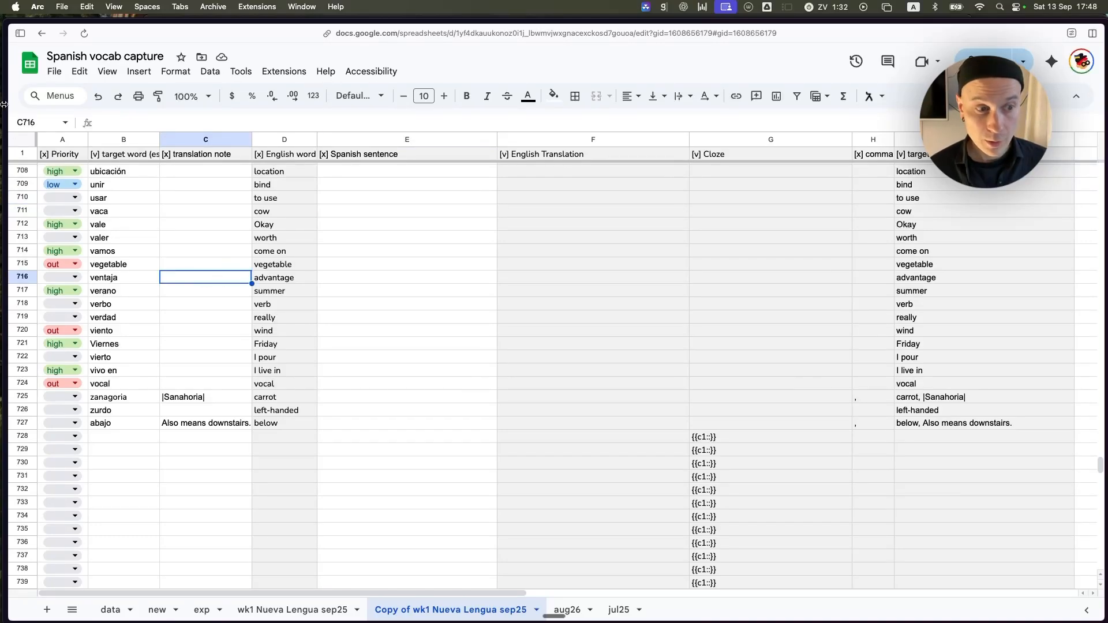
Examine the Priority column and the priority options available for ubicación in A708, leaving its value as it is.
{"action": "left_click", "coordinate": [63, 141]}
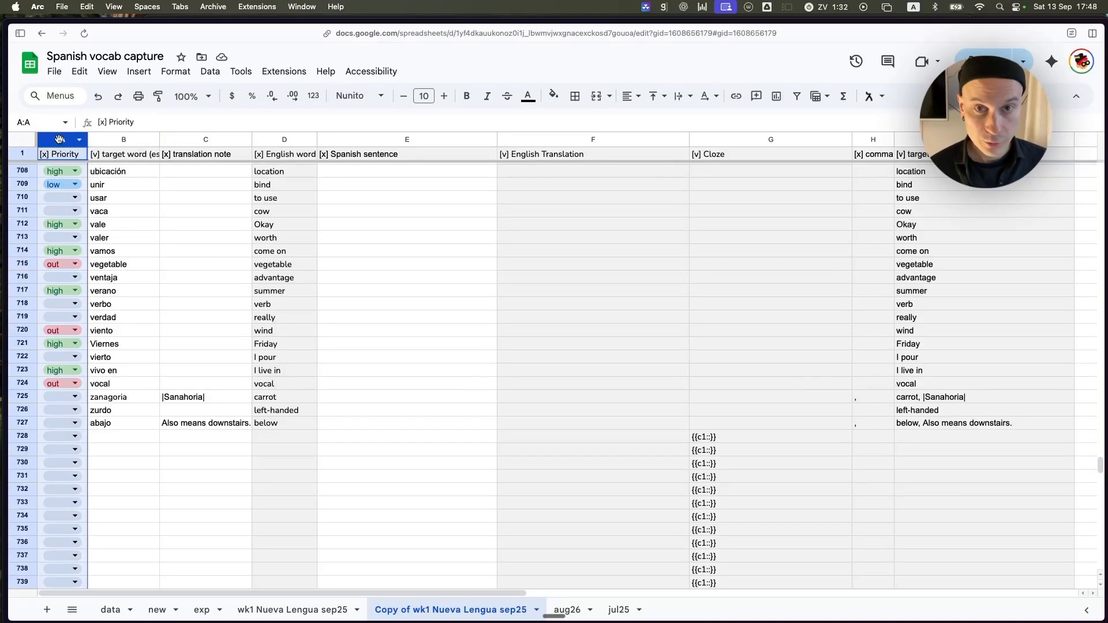
{"action": "left_click", "coordinate": [200, 239]}
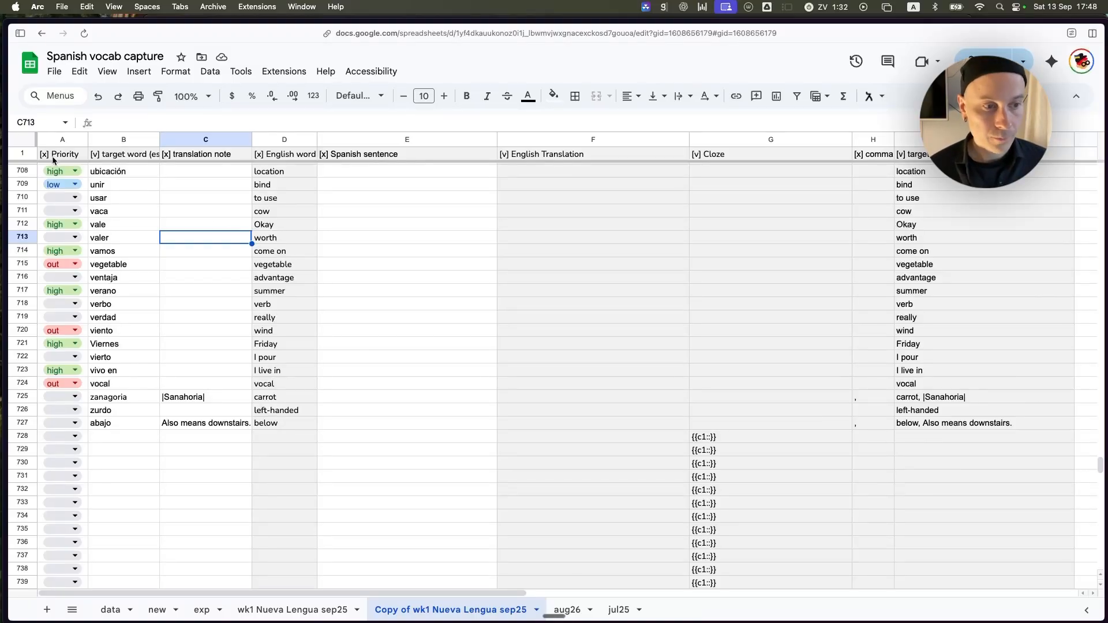
{"action": "left_click", "coordinate": [63, 140]}
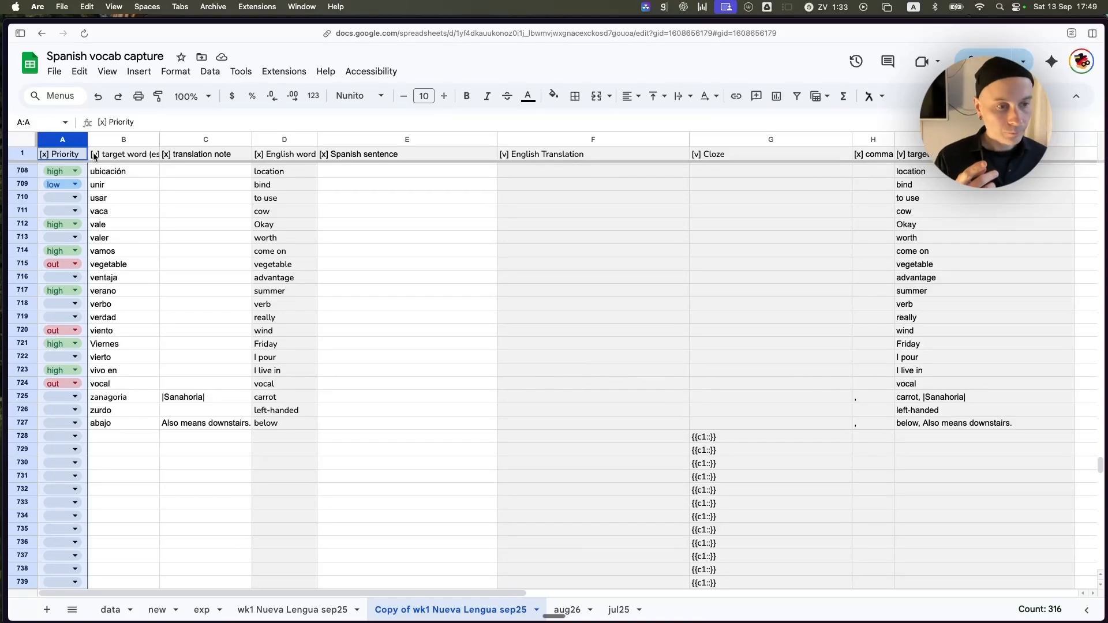
{"action": "left_click", "coordinate": [143, 185]}
{"action": "left_click", "coordinate": [76, 172]}
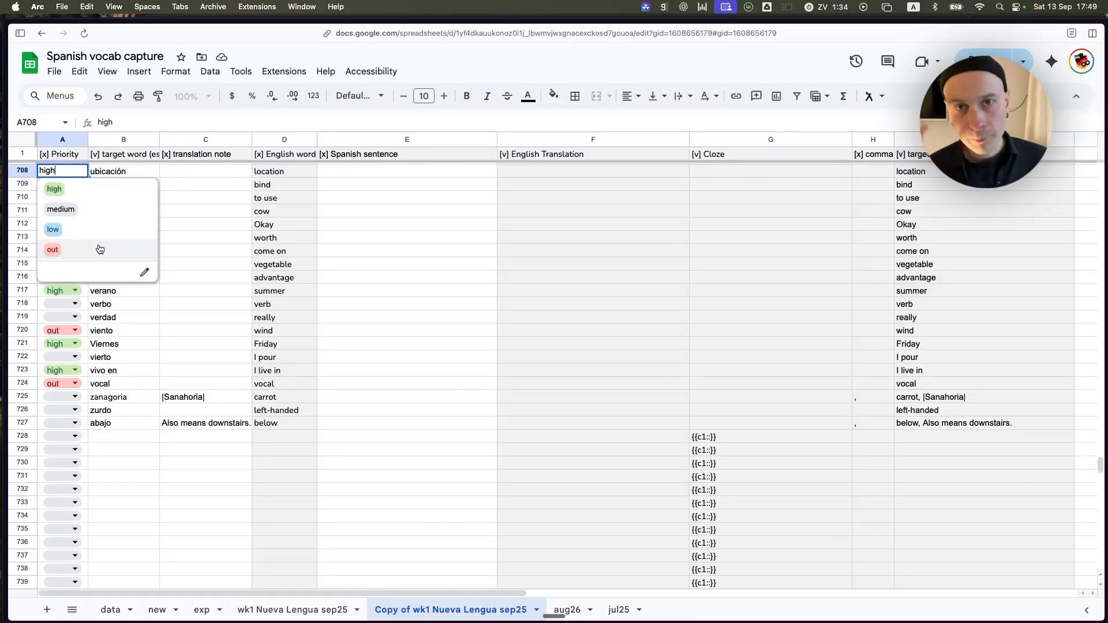
{"action": "left_click", "coordinate": [199, 229]}
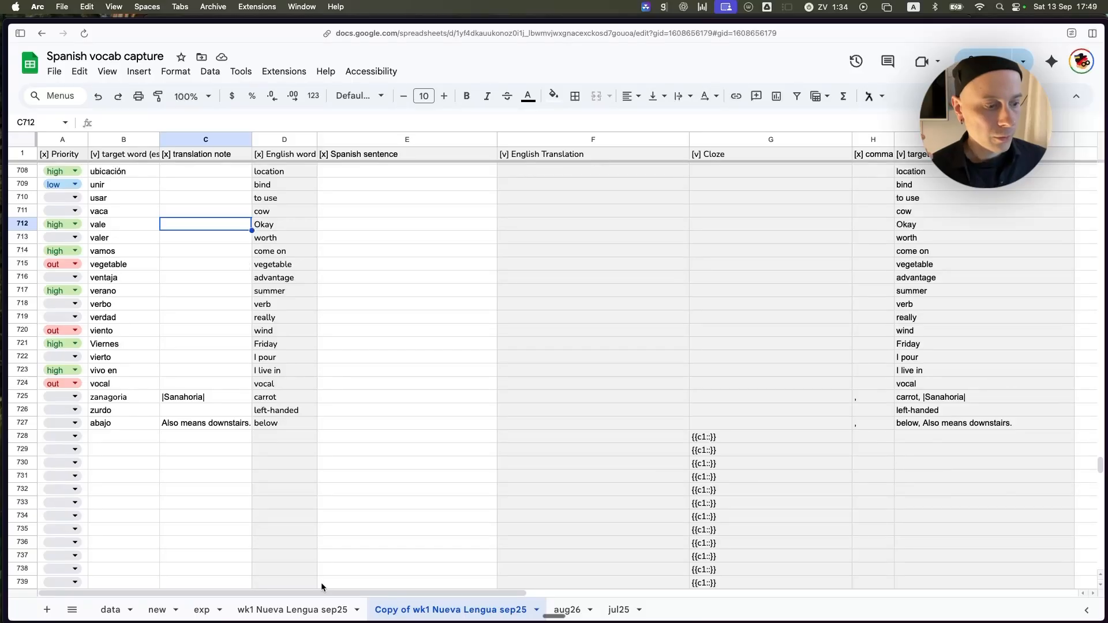
Open the wk1 Nueva Lengua sep25 sheet and apply its saved High priority filter view.
{"action": "left_click", "coordinate": [320, 611]}
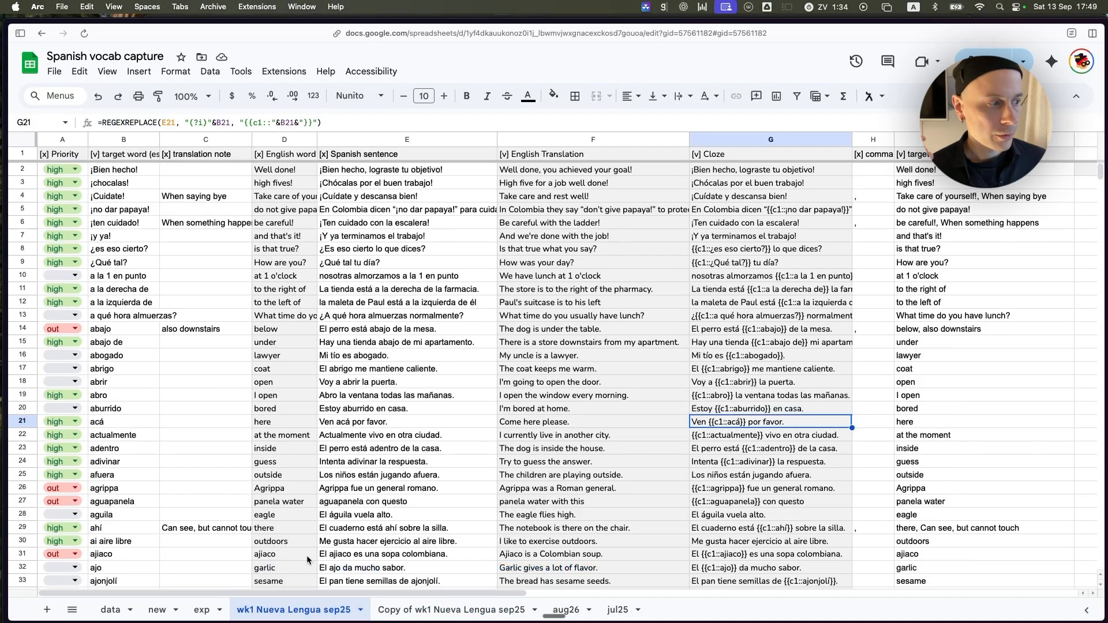
{"action": "left_click", "coordinate": [821, 96]}
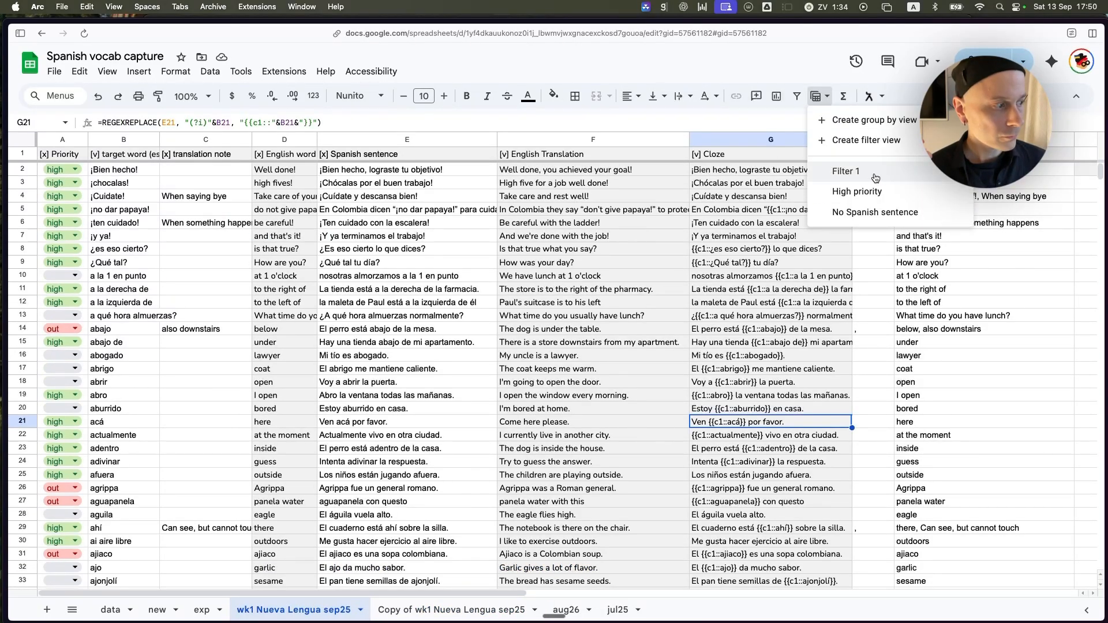
{"action": "left_click", "coordinate": [855, 191]}
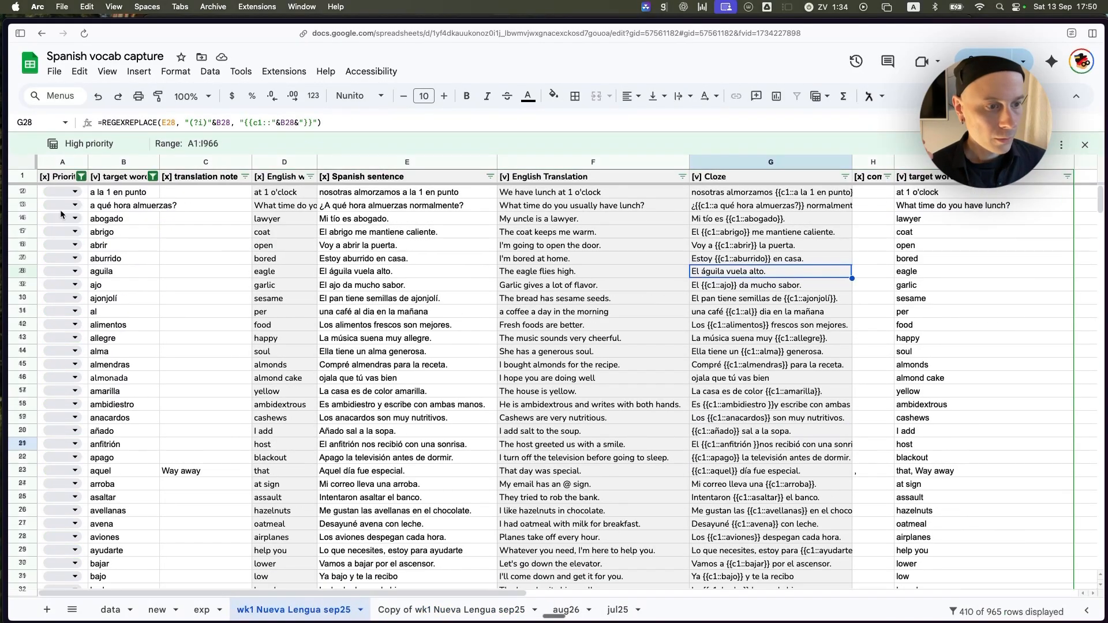
In the High priority filter view, show only words with Priority out and select all values in the target word filter.
{"action": "left_click", "coordinate": [83, 177]}
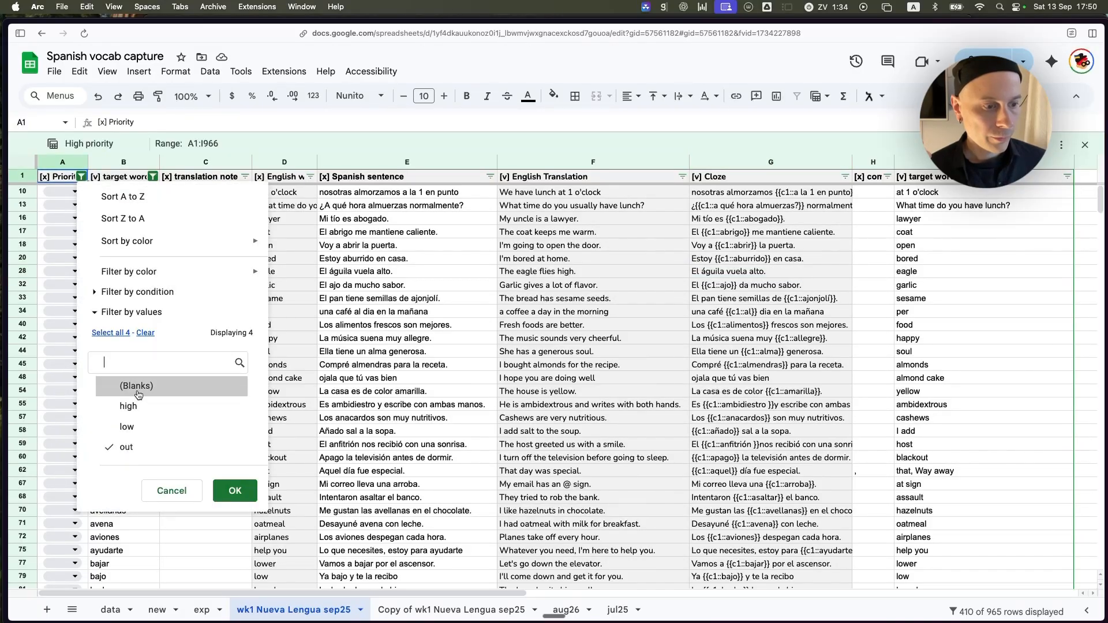
{"action": "left_click", "coordinate": [234, 491]}
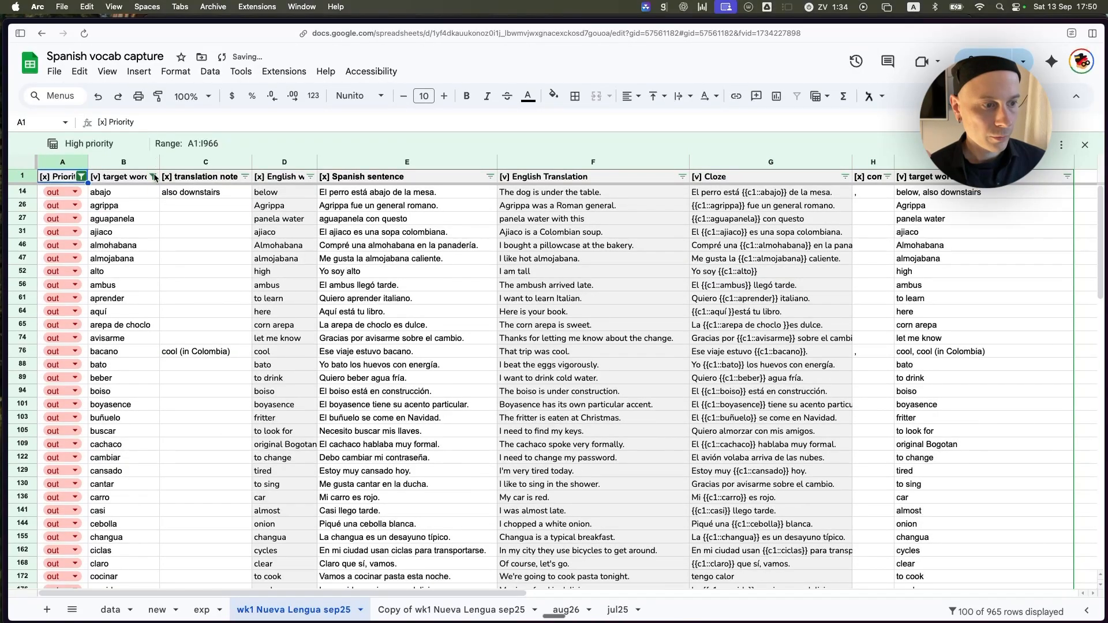
{"action": "left_click", "coordinate": [154, 177]}
{"action": "left_click", "coordinate": [193, 332]}
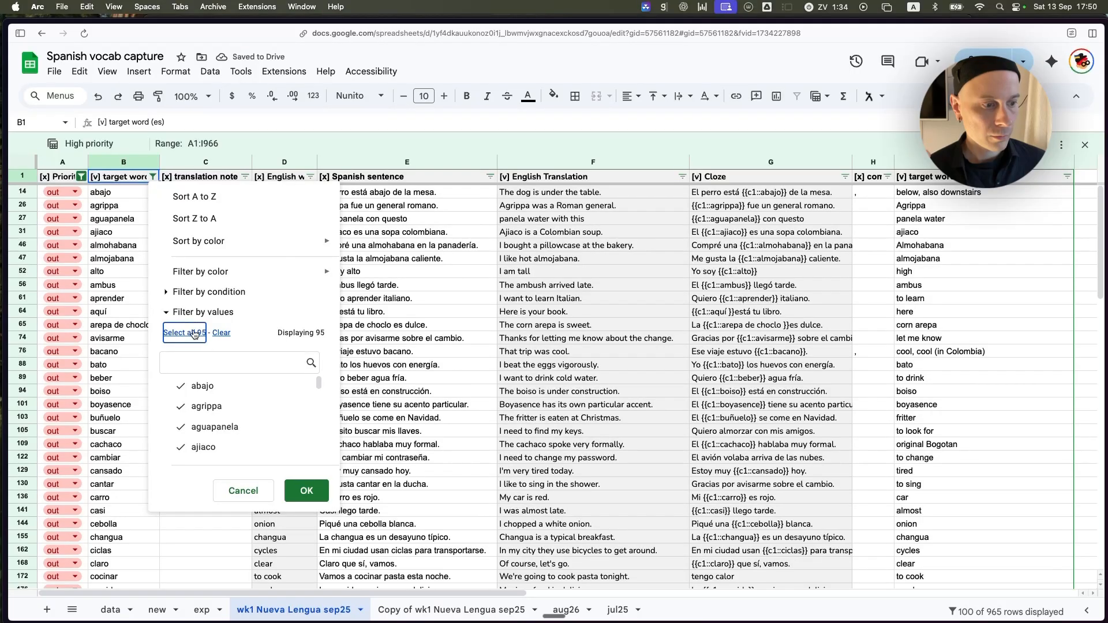
{"action": "left_click", "coordinate": [310, 489]}
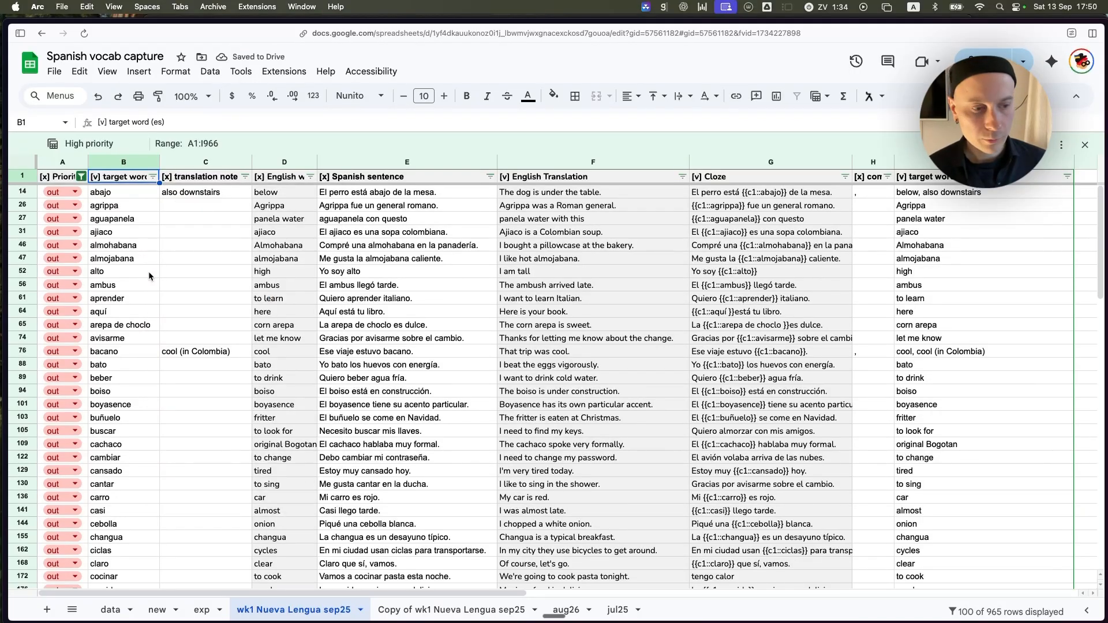
Look through the filtered out-priority words down to the last row, checking repeated entries such as cuchillo and palabra.
{"action": "scroll", "coordinate": [148, 271], "scroll_direction": "down", "scroll_amount": 10}
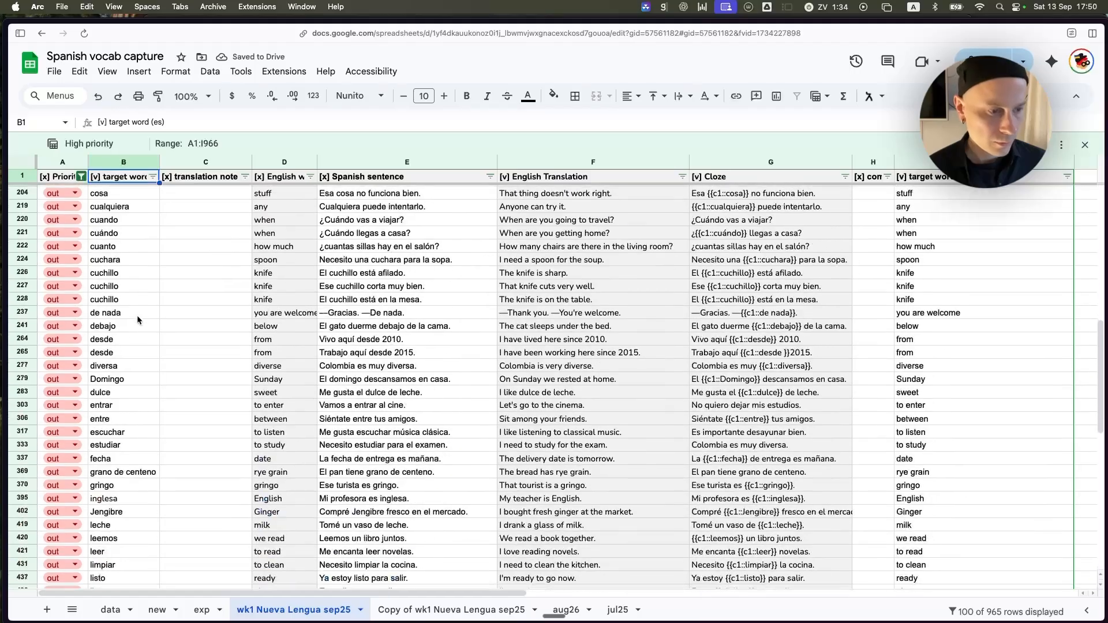
{"action": "left_click_drag", "start_coordinate": [120, 273], "coordinate": [144, 304]}
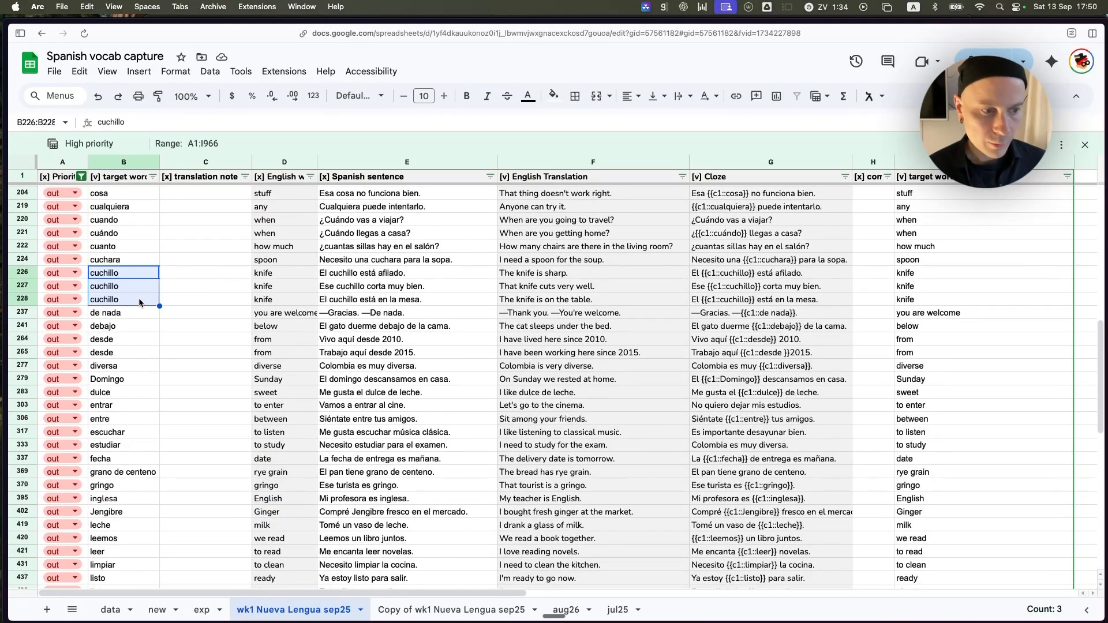
{"action": "left_click", "coordinate": [129, 316]}
{"action": "scroll", "coordinate": [151, 328], "scroll_direction": "down", "scroll_amount": 5}
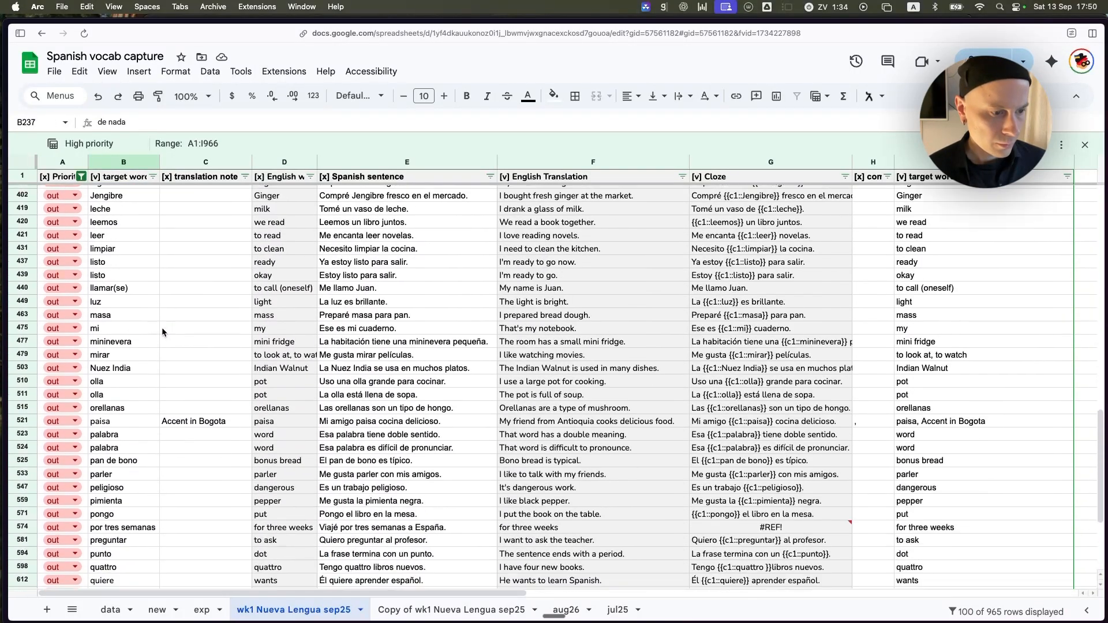
{"action": "scroll", "coordinate": [161, 327], "scroll_direction": "down", "scroll_amount": 2}
{"action": "left_click_drag", "start_coordinate": [113, 371], "coordinate": [124, 384]}
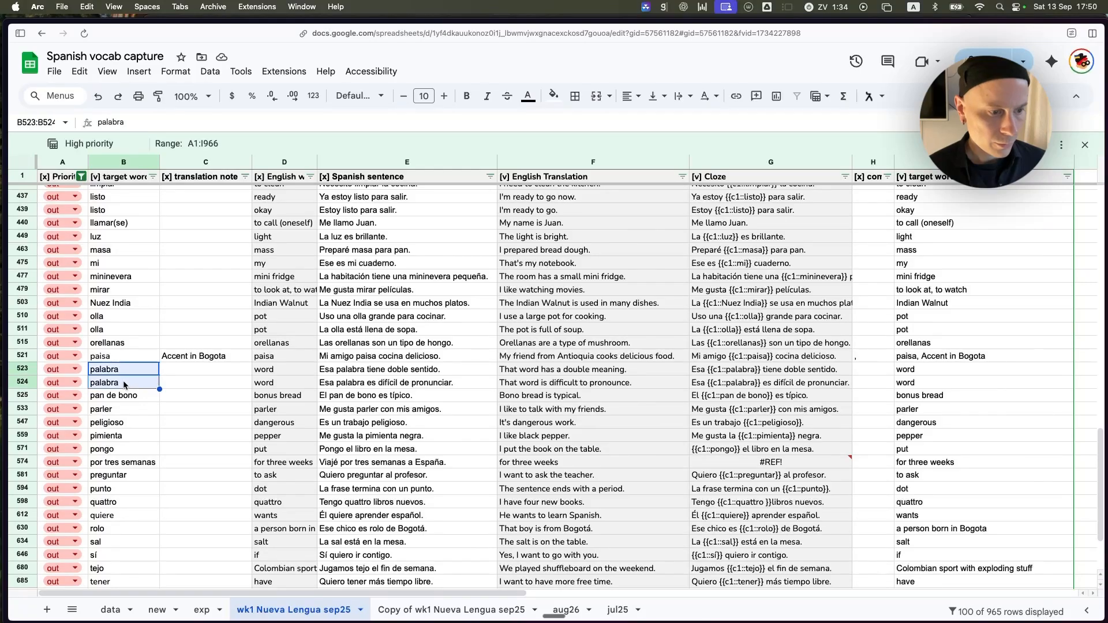
{"action": "left_click", "coordinate": [118, 410]}
{"action": "scroll", "coordinate": [127, 422], "scroll_direction": "down", "scroll_amount": 2}
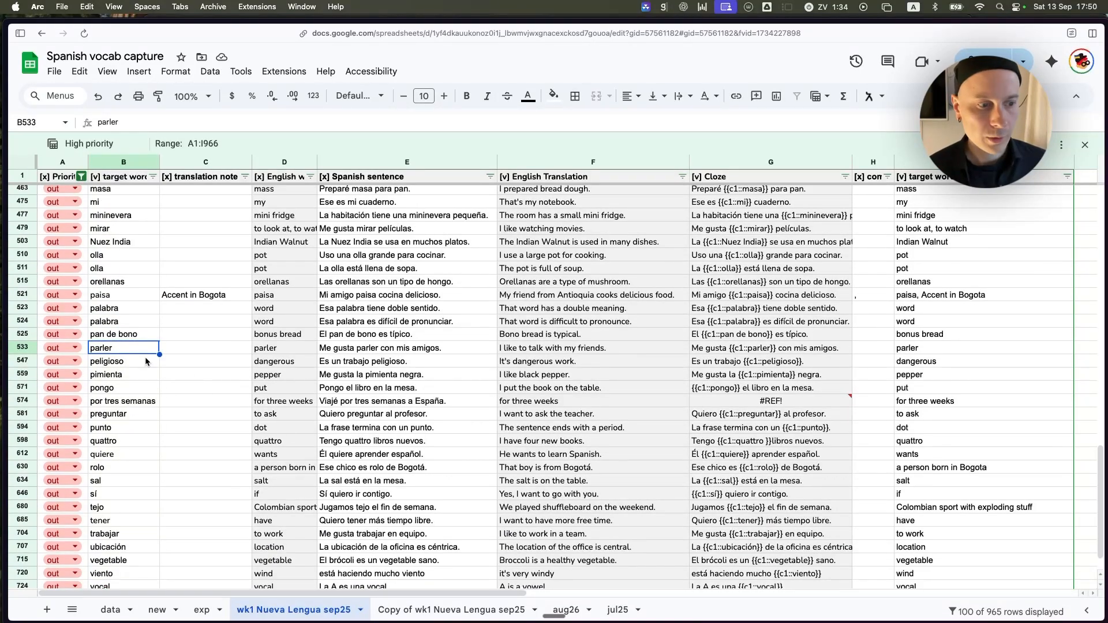
{"action": "scroll", "coordinate": [124, 412], "scroll_direction": "down", "scroll_amount": 2}
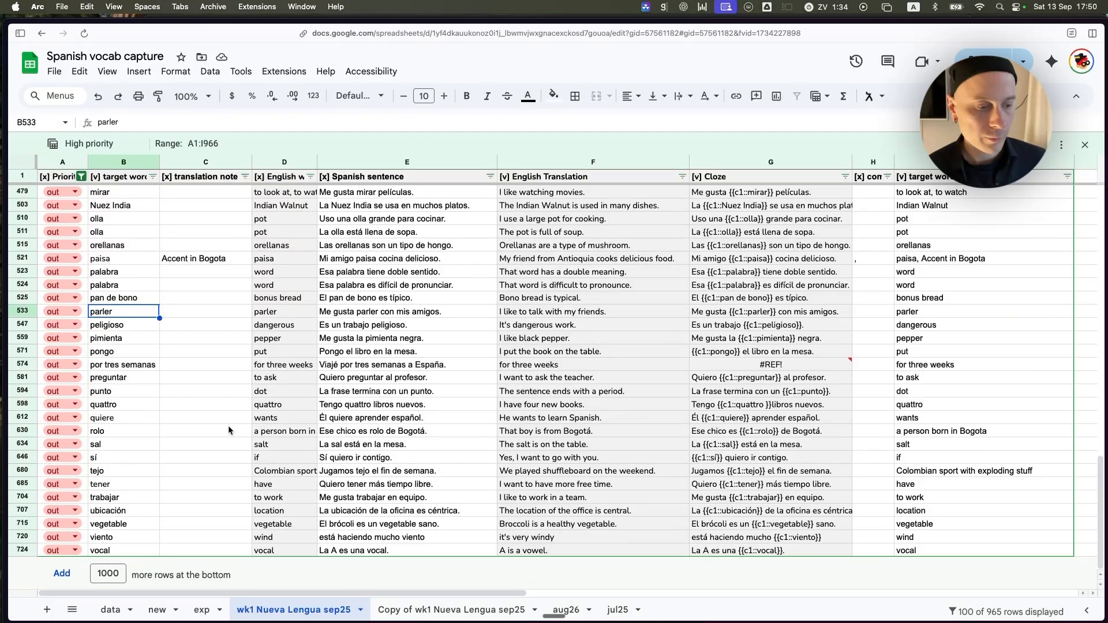
Return to the Copy of wk1 Nueva Lengua sep25 sheet and examine the priority options for vale in A712, keeping its value.
{"action": "left_click", "coordinate": [440, 611]}
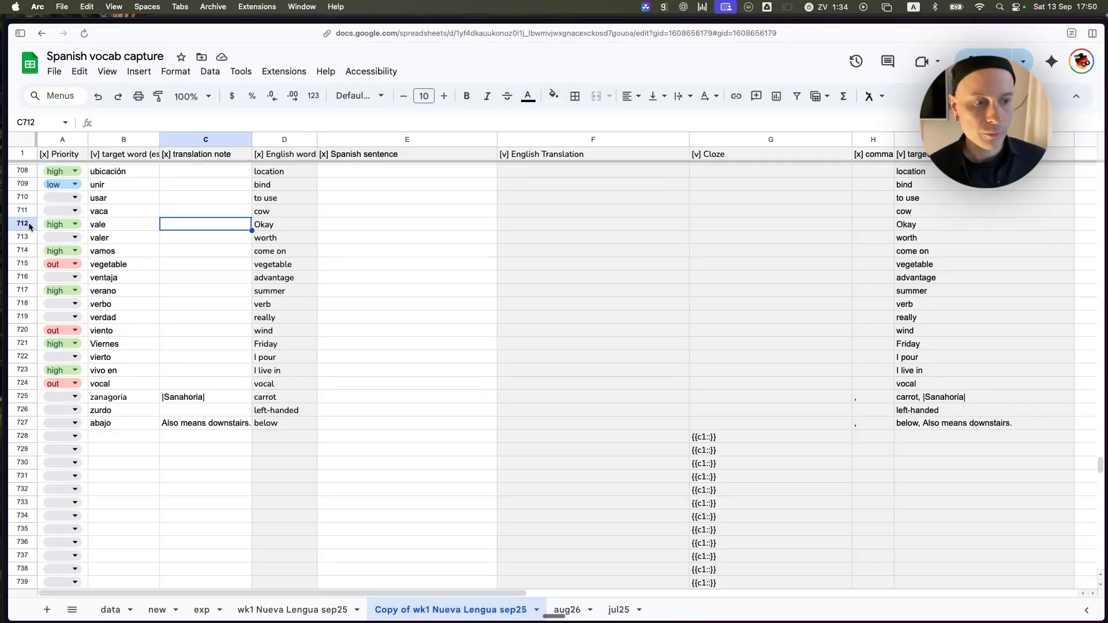
{"action": "left_click", "coordinate": [62, 157]}
{"action": "left_click", "coordinate": [61, 141]}
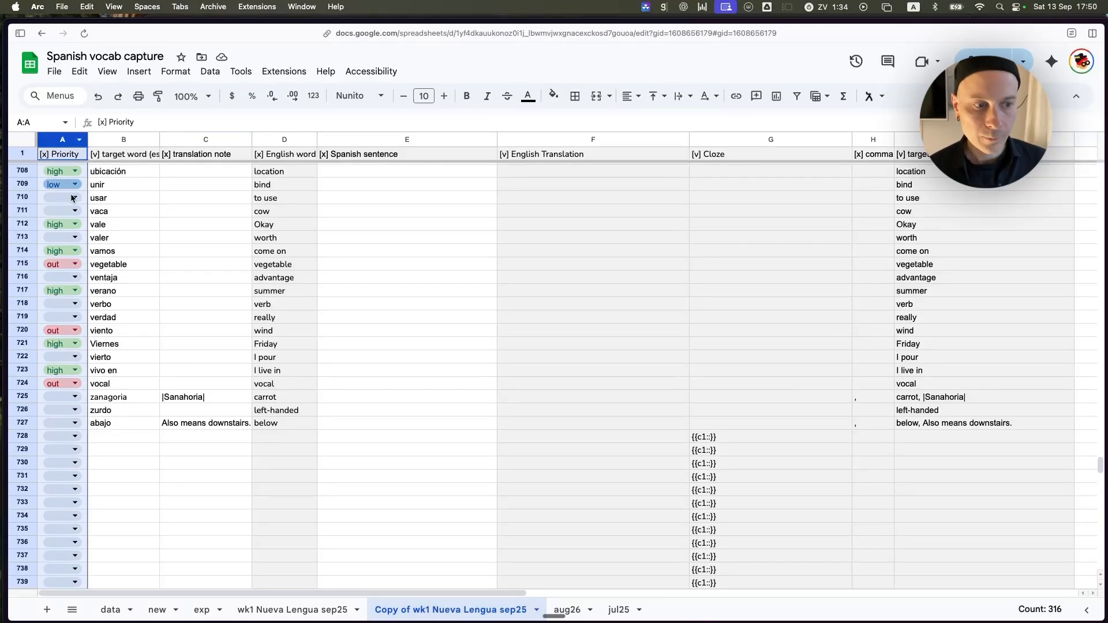
{"action": "left_click", "coordinate": [75, 225]}
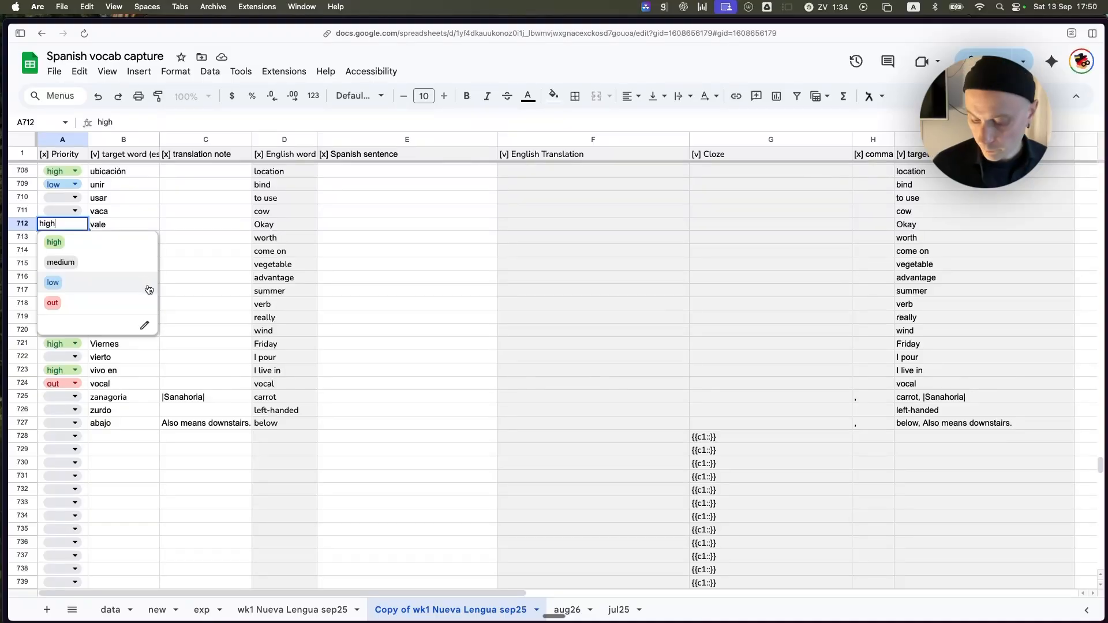
{"action": "key", "text": "Escape"}
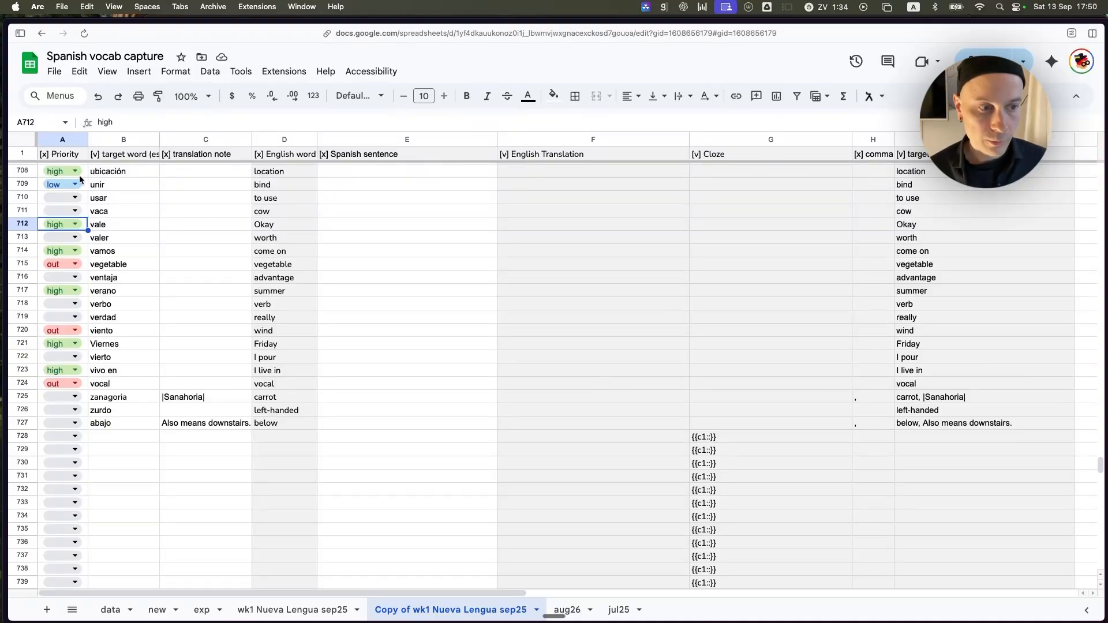
Show the data validation rules that apply to the Priority cell of unir in A709.
{"action": "left_click", "coordinate": [87, 185]}
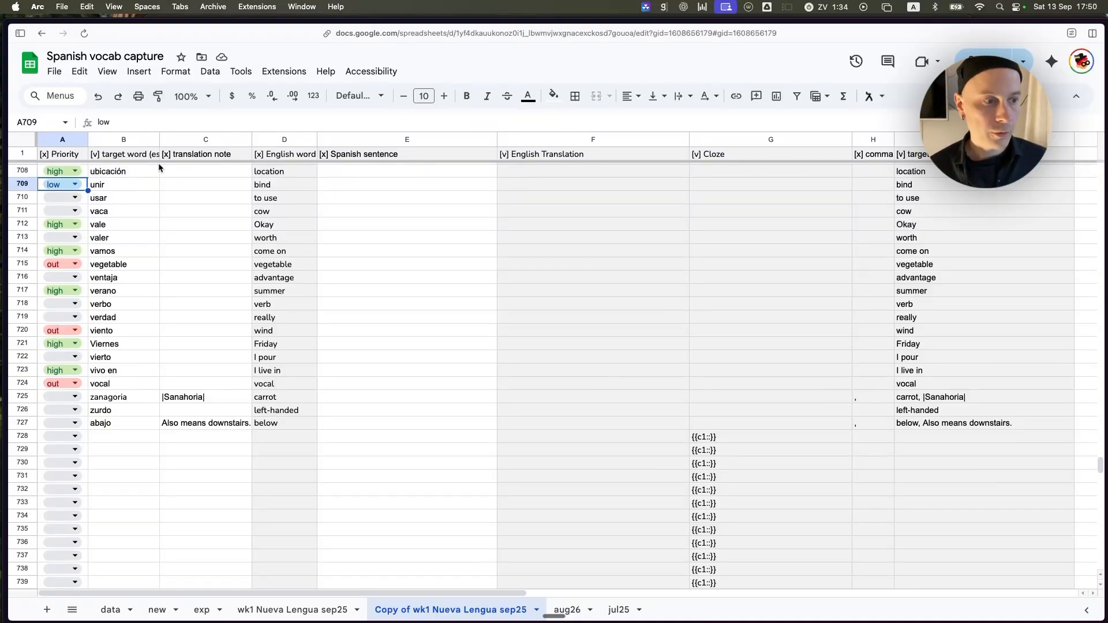
{"action": "left_click", "coordinate": [210, 71]}
{"action": "left_click", "coordinate": [270, 388]}
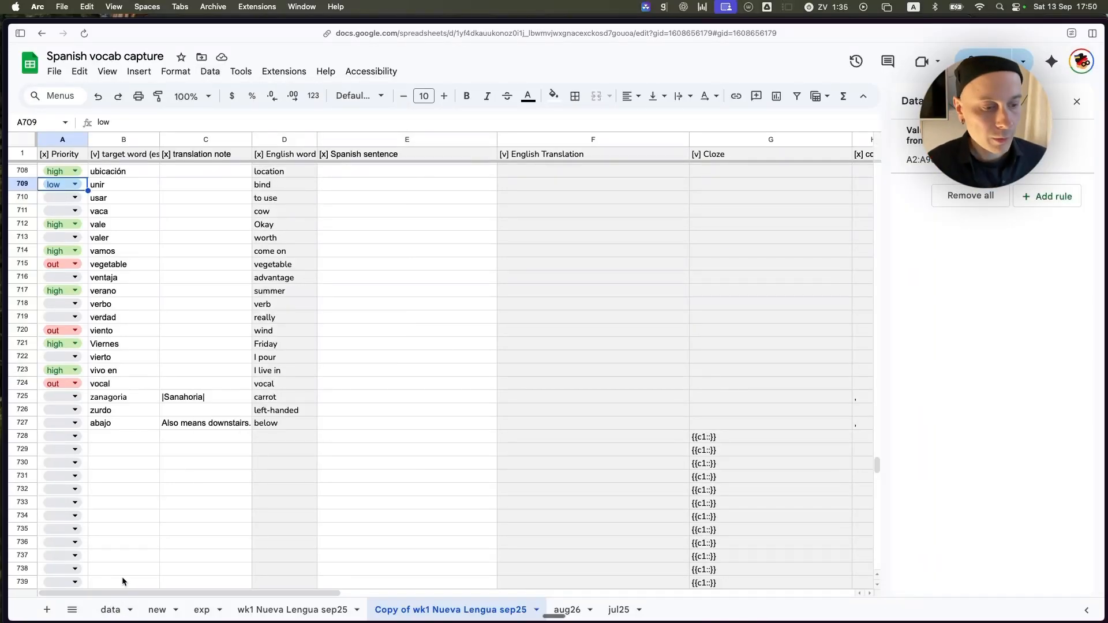
Open the data sheet and examine the priority list high, medium, low and out with the spare cells below it.
{"action": "left_click", "coordinate": [111, 611]}
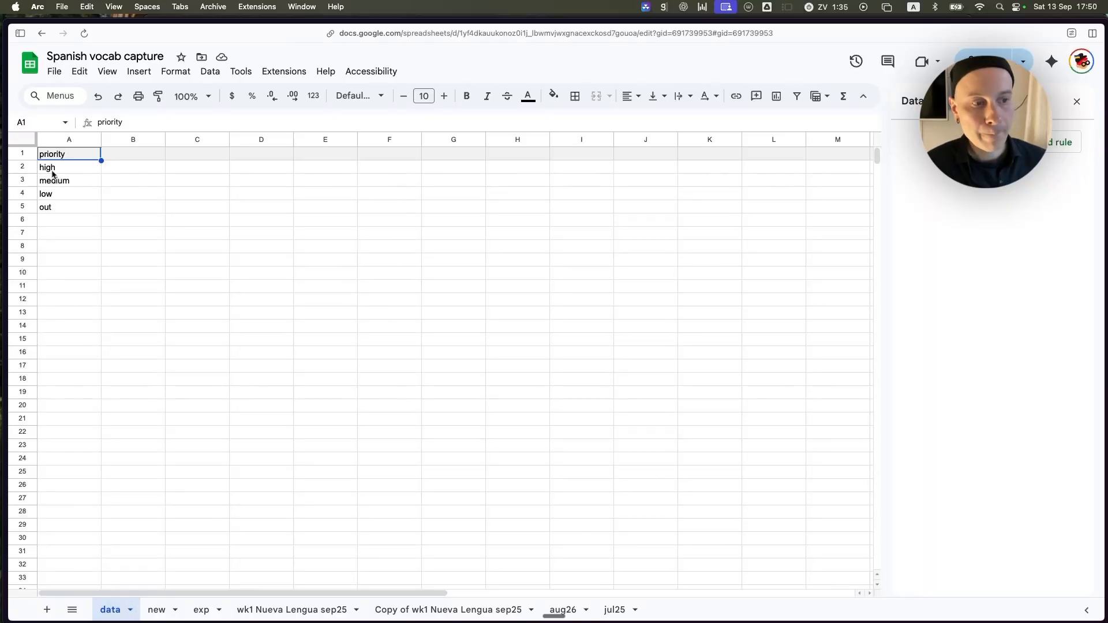
{"action": "left_click_drag", "start_coordinate": [69, 167], "coordinate": [69, 272]}
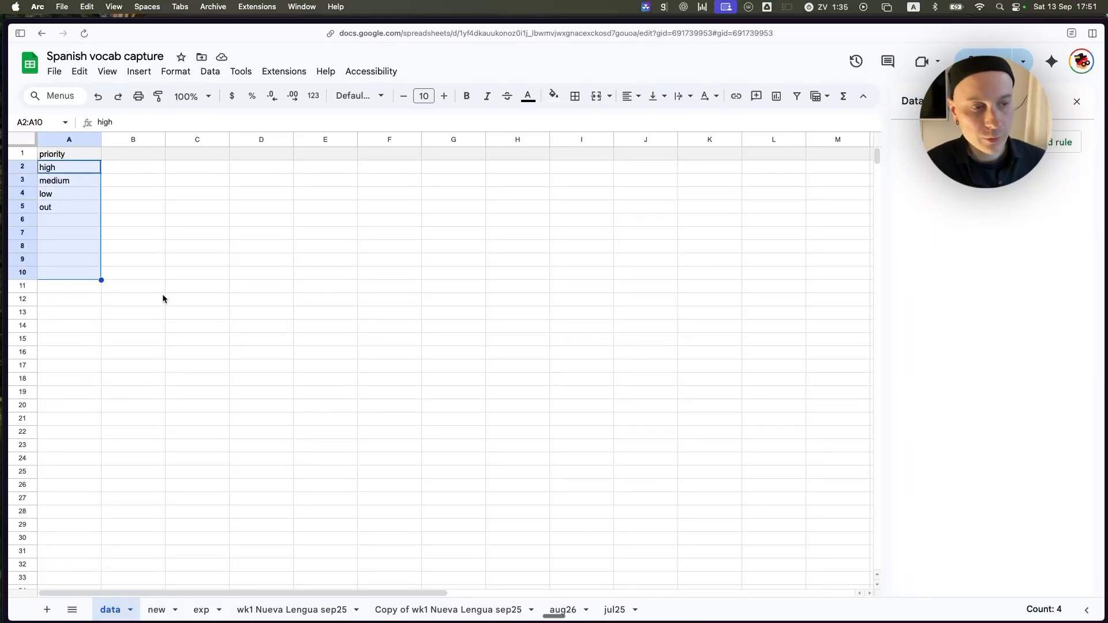
{"action": "left_click", "coordinate": [160, 295]}
{"action": "left_click_drag", "start_coordinate": [88, 168], "coordinate": [83, 249]}
{"action": "left_click", "coordinate": [198, 327]}
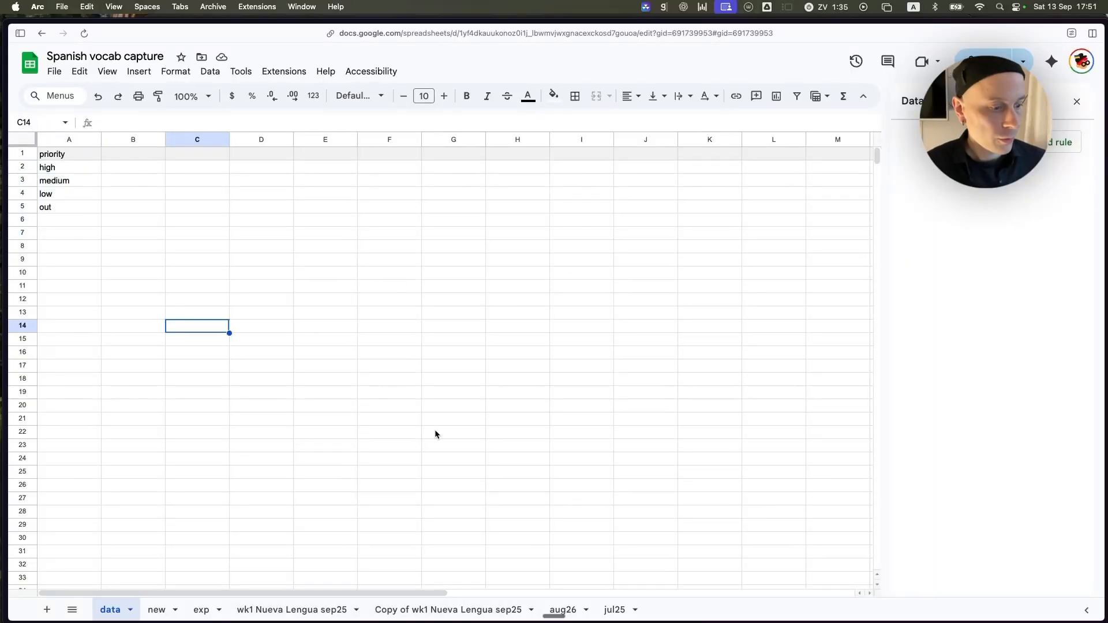
Back on the Copy of wk1 Nueva Lengua sep25 sheet, examine the Priority dropdown rule's source range and option colours, then close the rules.
{"action": "left_click", "coordinate": [413, 611]}
{"action": "left_click", "coordinate": [60, 211]}
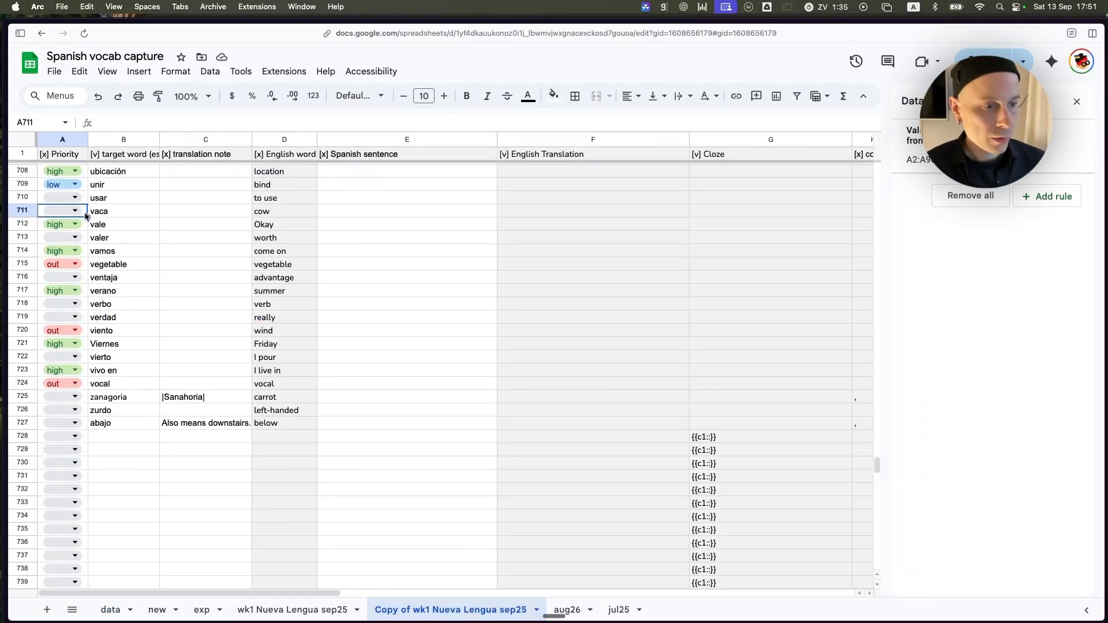
{"action": "left_click", "coordinate": [981, 147]}
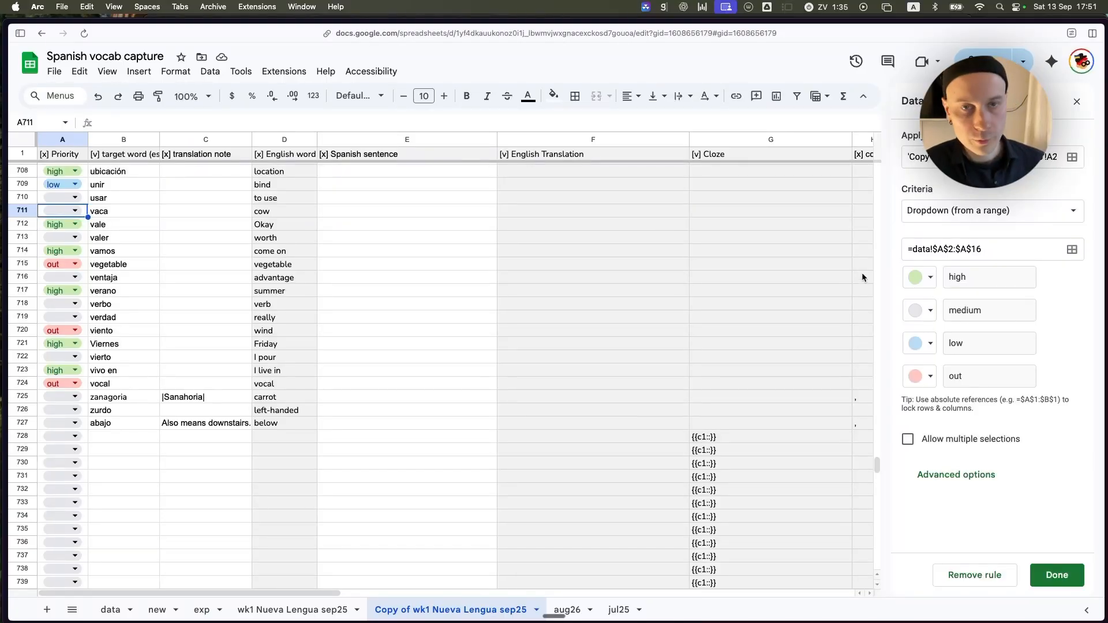
{"action": "left_click", "coordinate": [936, 279]}
{"action": "left_click", "coordinate": [1085, 275]}
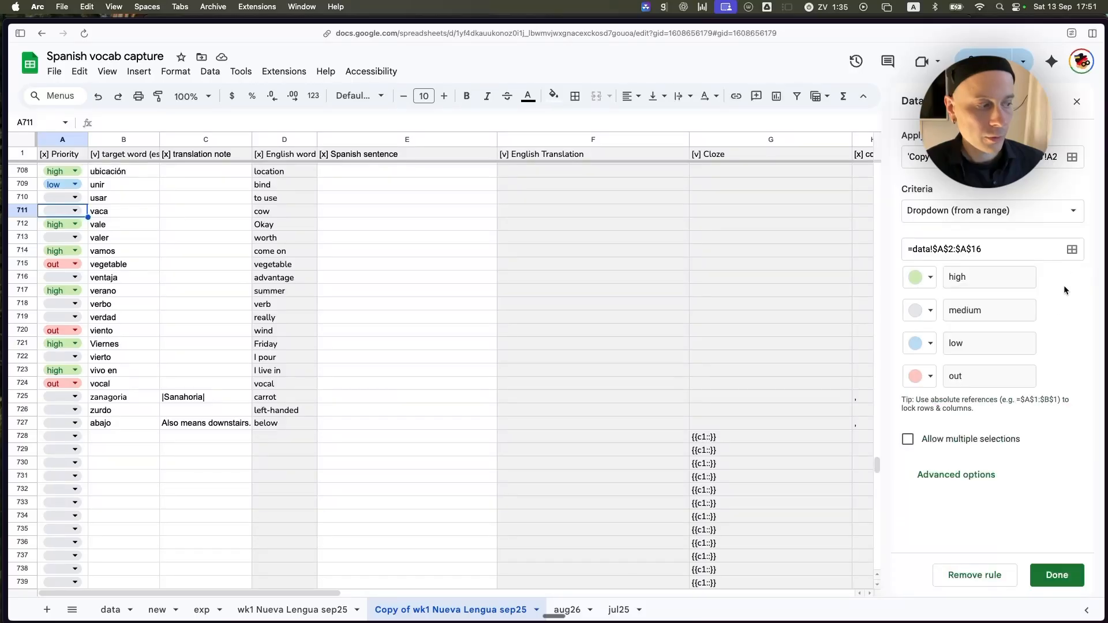
{"action": "left_click", "coordinate": [1054, 576]}
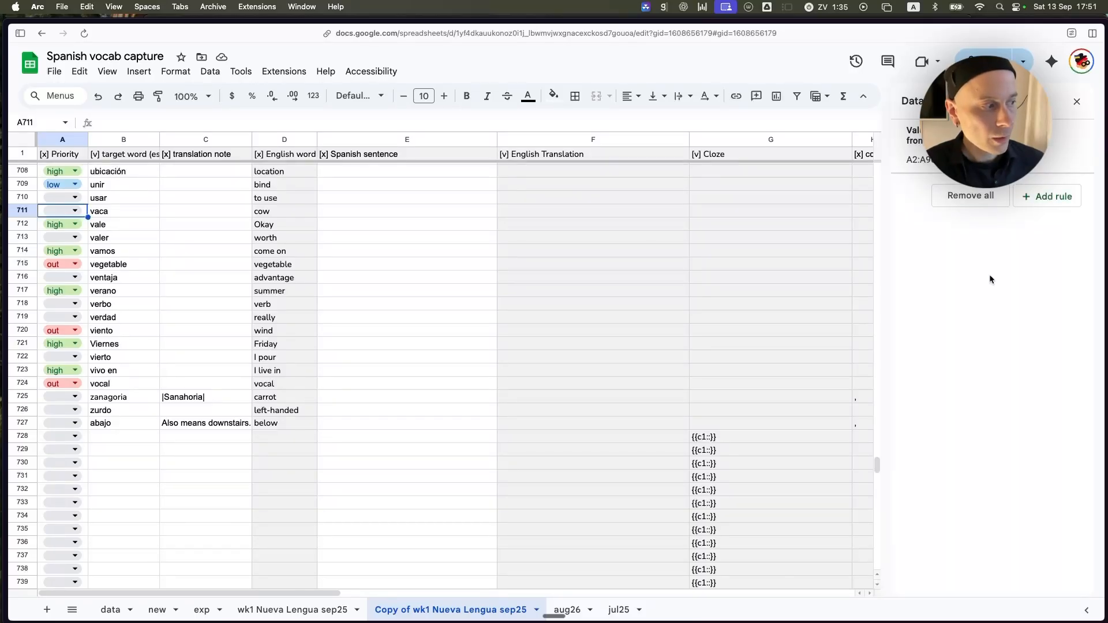
{"action": "left_click", "coordinate": [1076, 103]}
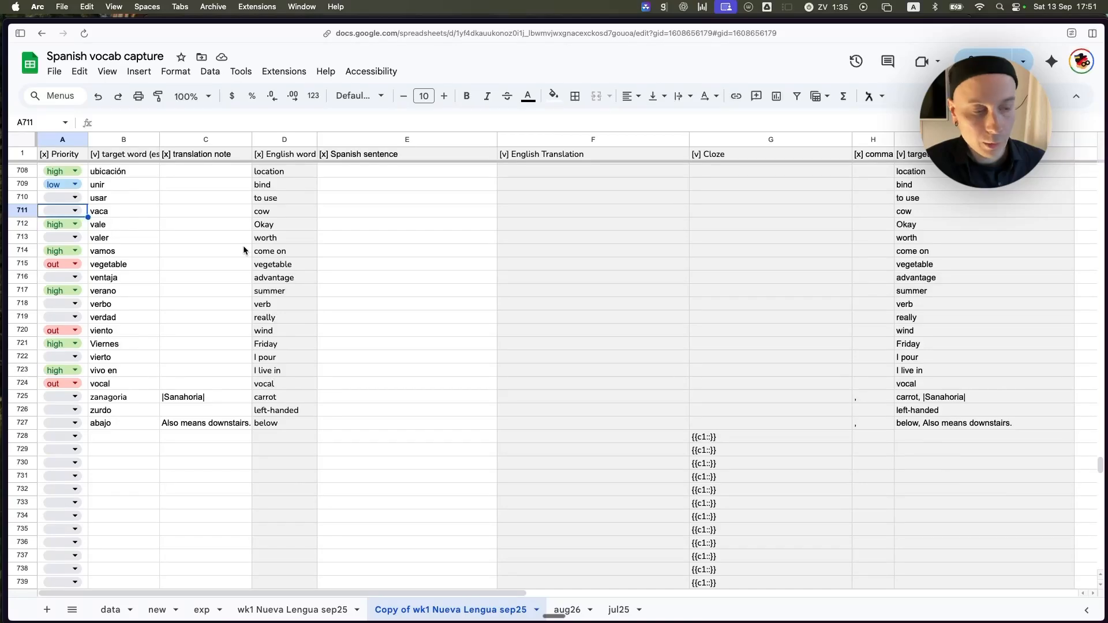
{"action": "left_click", "coordinate": [436, 303]}
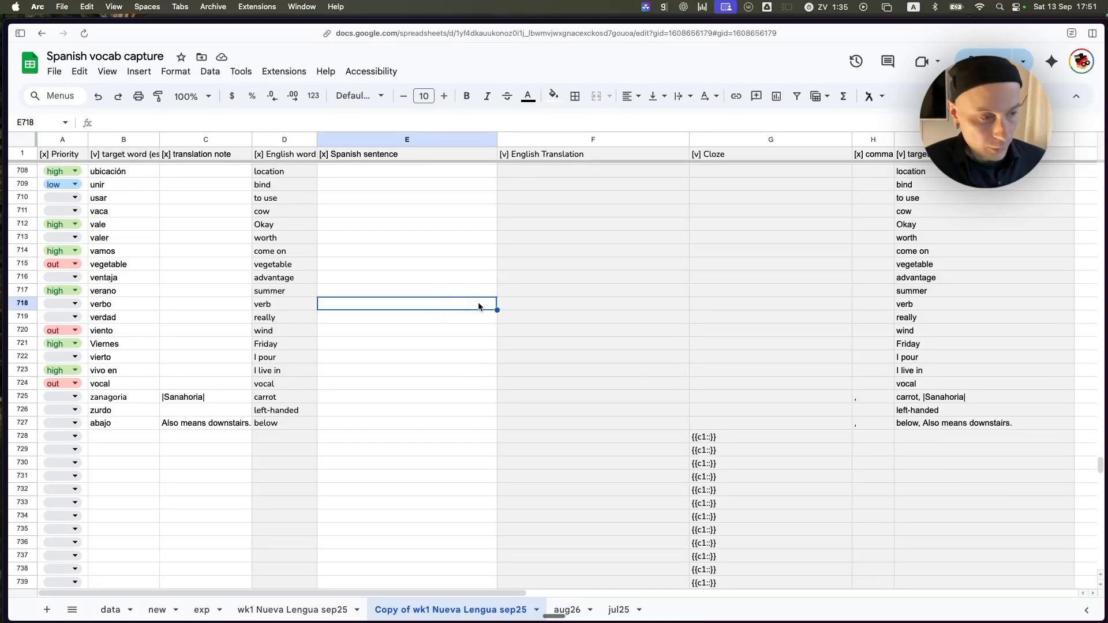
{"action": "left_click", "coordinate": [426, 266]}
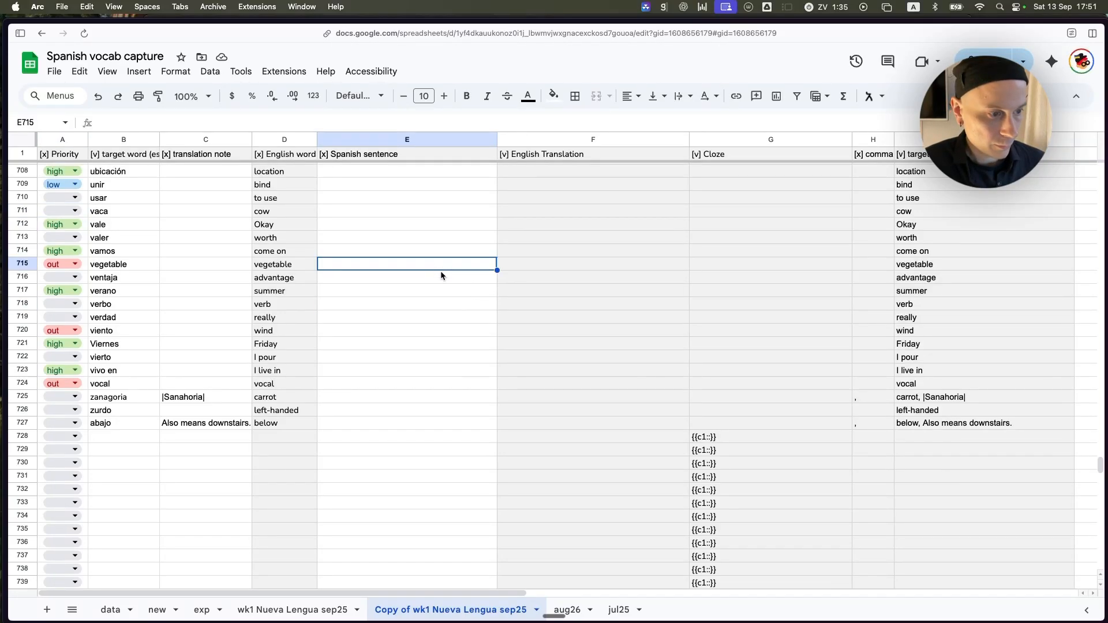
{"action": "left_click", "coordinate": [428, 333]}
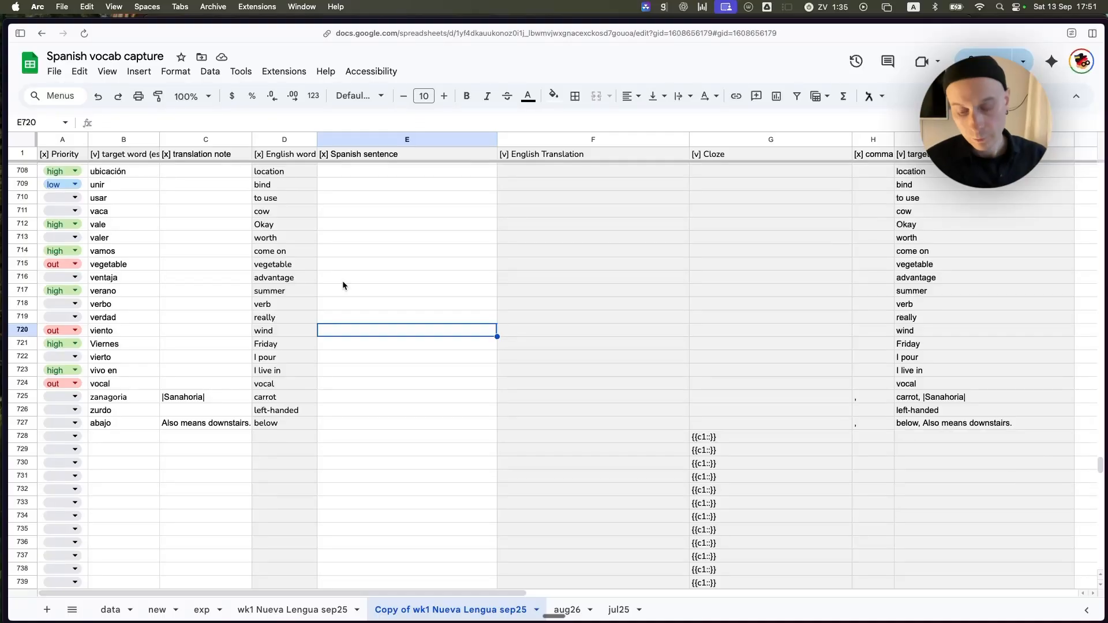
{"action": "key", "text": "super+Tab"}
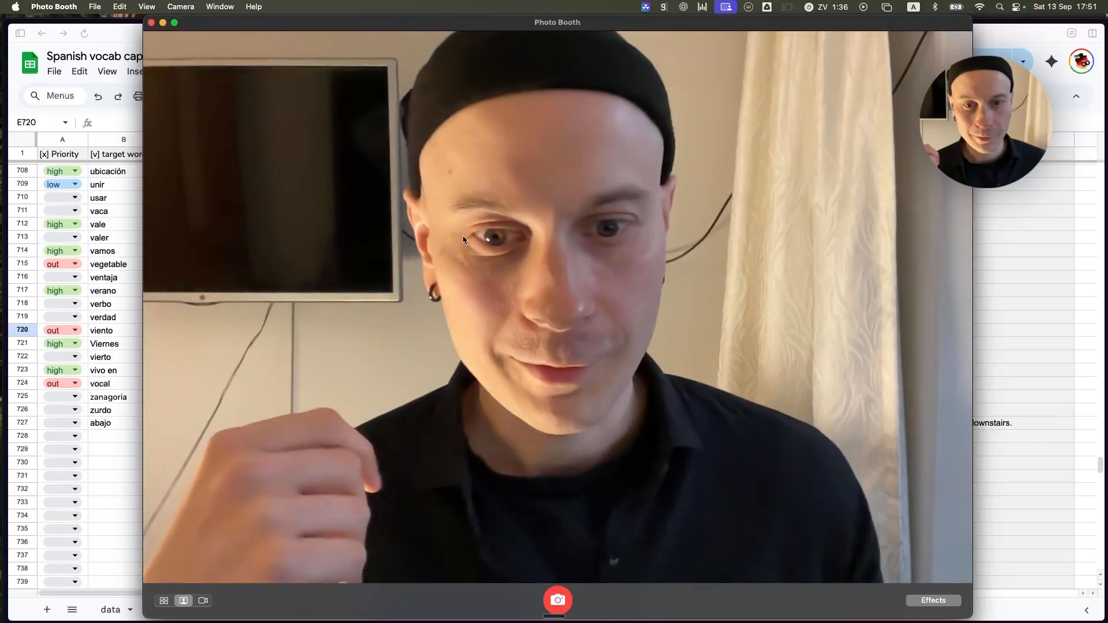
{"action": "left_click", "coordinate": [1024, 210]}
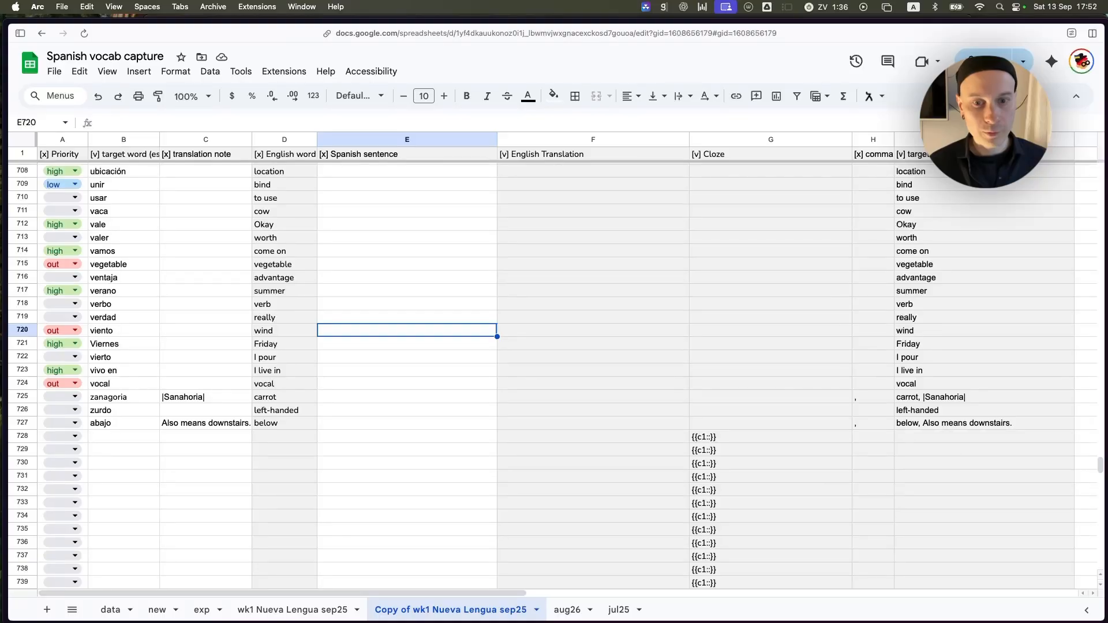
Examine the Spanish sentence column beside the target words in rows 685 to 716.
{"action": "left_click", "coordinate": [365, 198]}
{"action": "scroll", "coordinate": [414, 240], "scroll_direction": "up", "scroll_amount": 3}
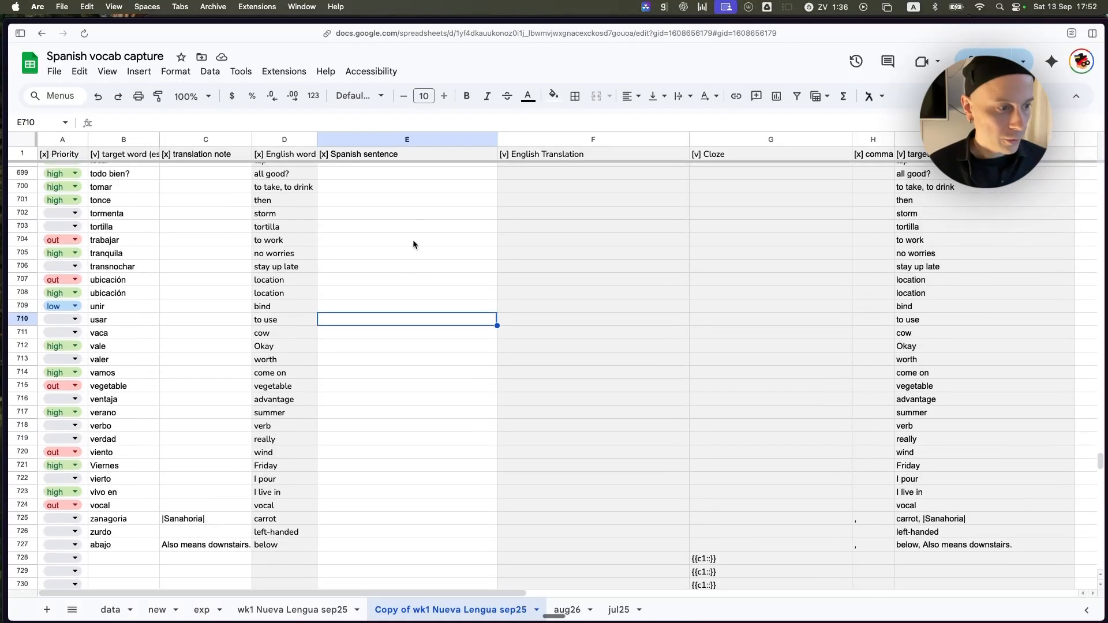
{"action": "scroll", "coordinate": [413, 240], "scroll_direction": "up", "scroll_amount": 5}
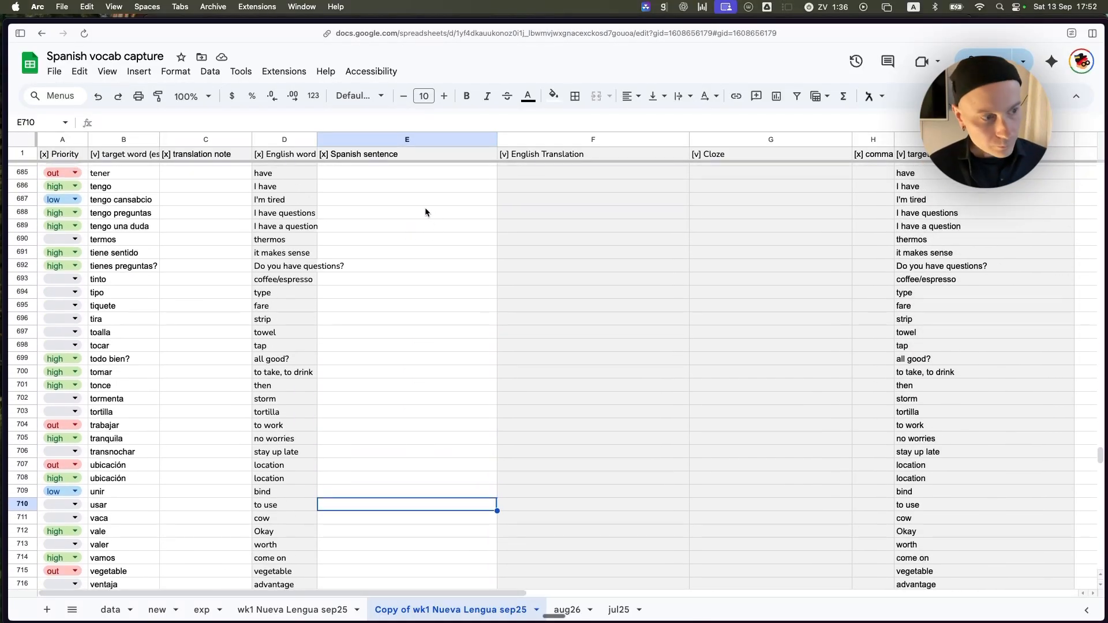
{"action": "left_click", "coordinate": [375, 140]}
{"action": "left_click", "coordinate": [384, 186]}
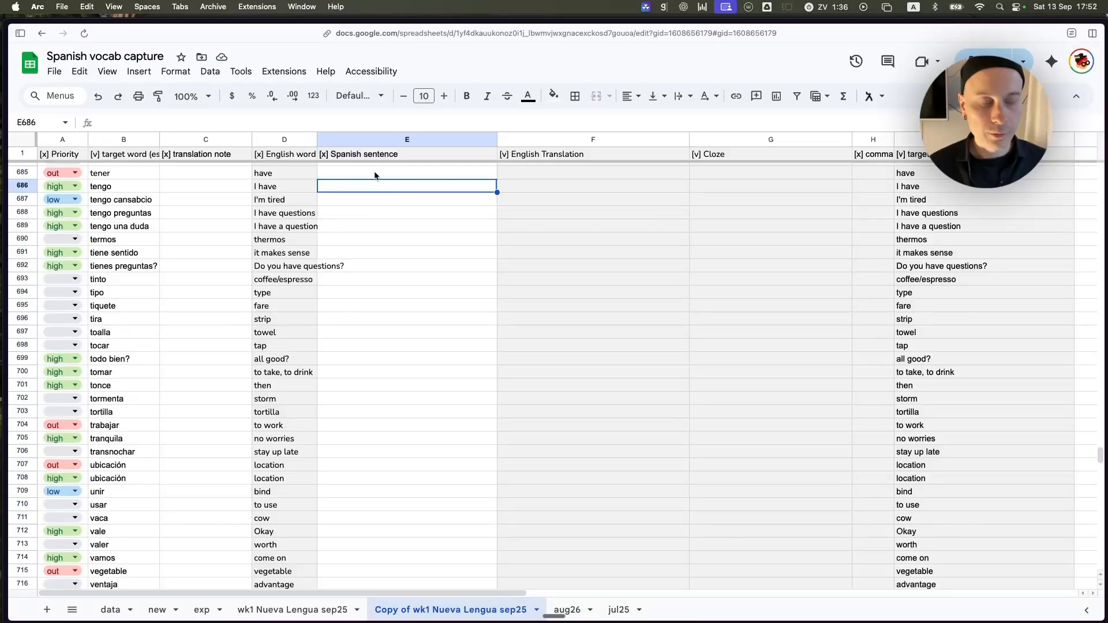
{"action": "left_click", "coordinate": [372, 238]}
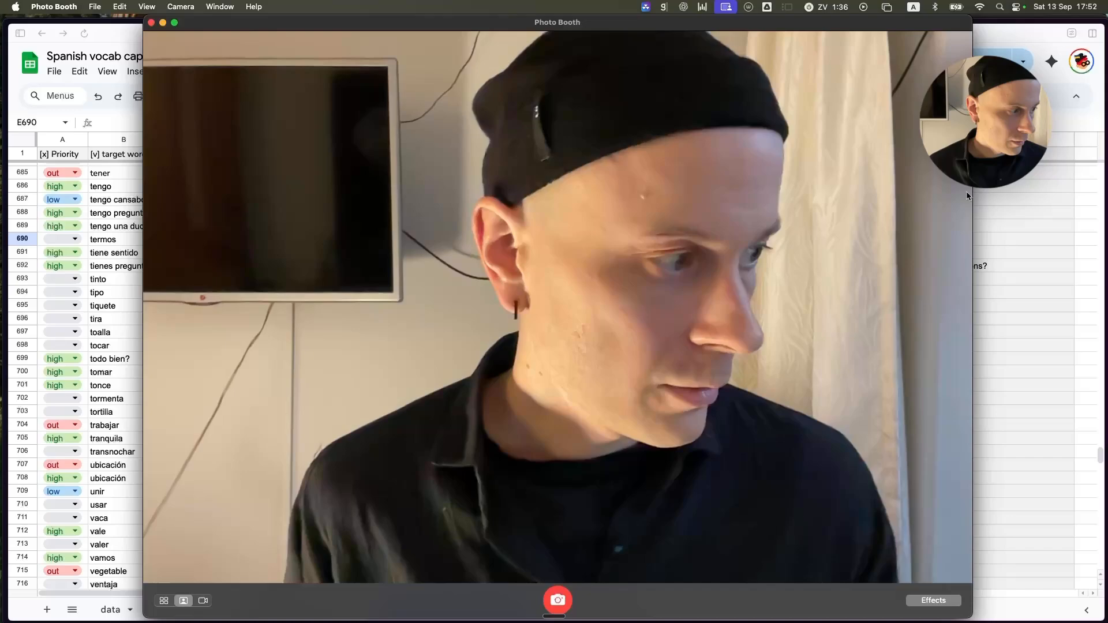
{"action": "left_click", "coordinate": [1012, 199]}
{"action": "left_click_drag", "start_coordinate": [399, 187], "coordinate": [430, 386]}
{"action": "left_click", "coordinate": [445, 317]}
{"action": "left_click_drag", "start_coordinate": [399, 200], "coordinate": [438, 287]}
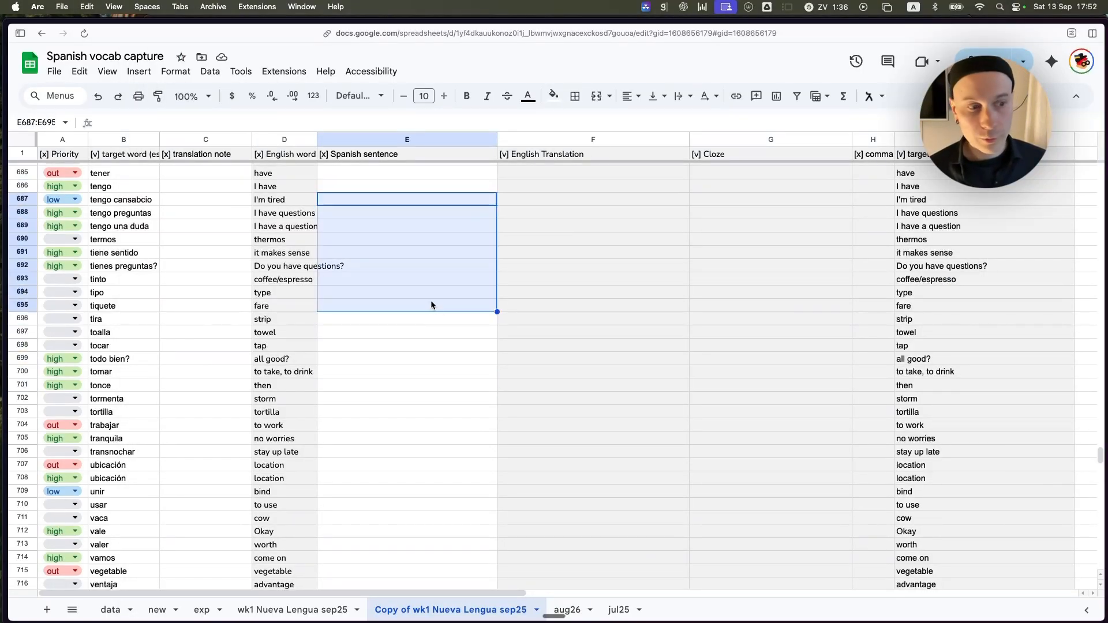
{"action": "left_click", "coordinate": [413, 360]}
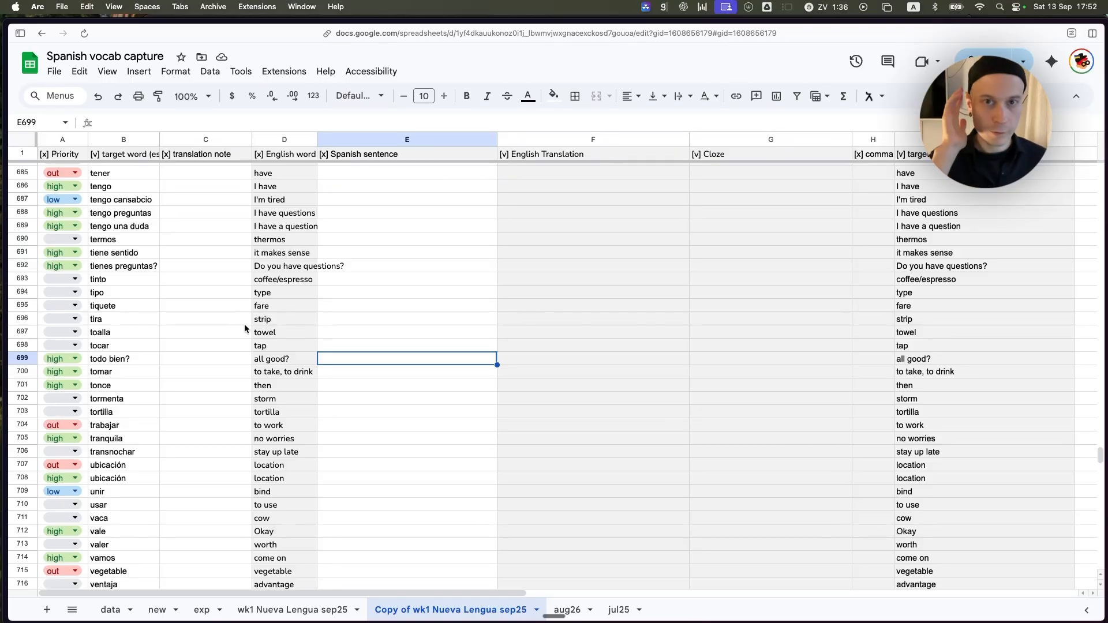
{"action": "left_click", "coordinate": [415, 227]}
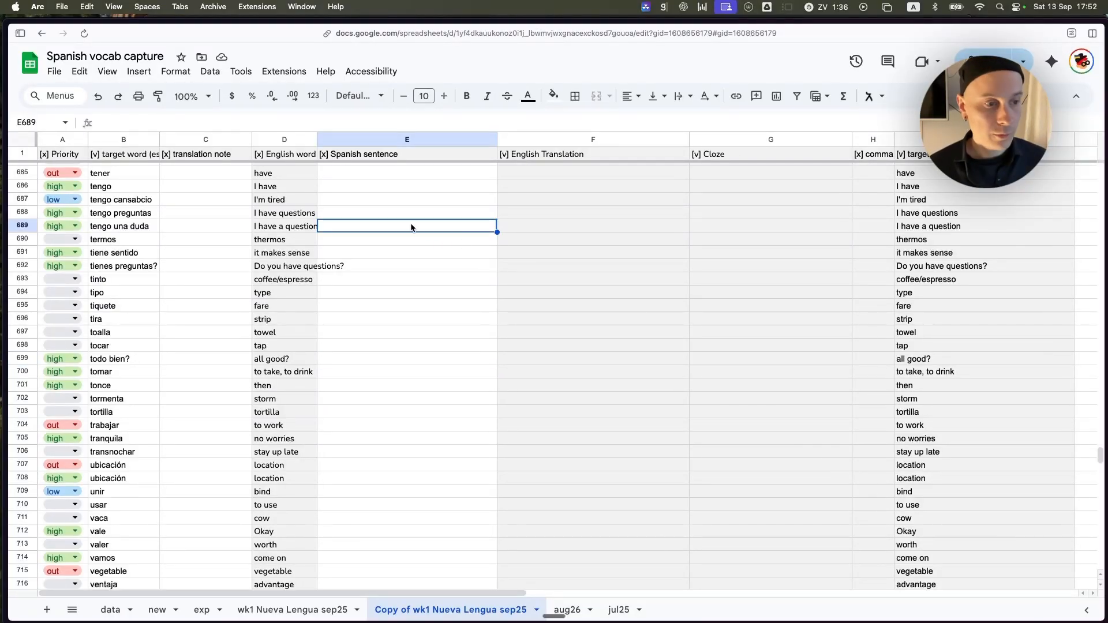
{"action": "left_click", "coordinate": [439, 202]}
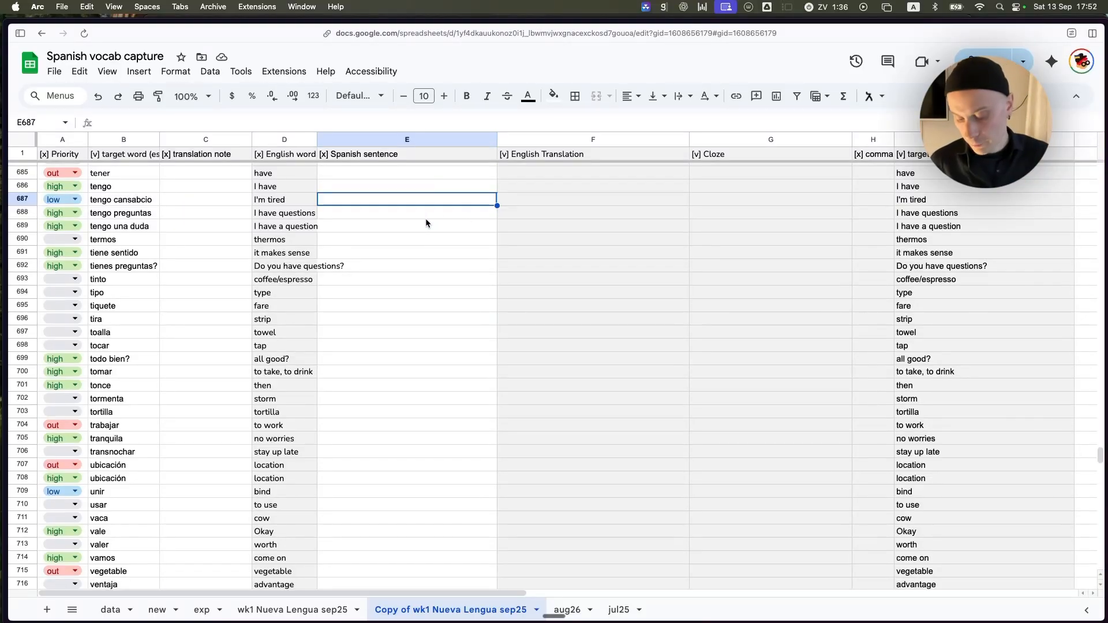
{"action": "left_click", "coordinate": [395, 239]}
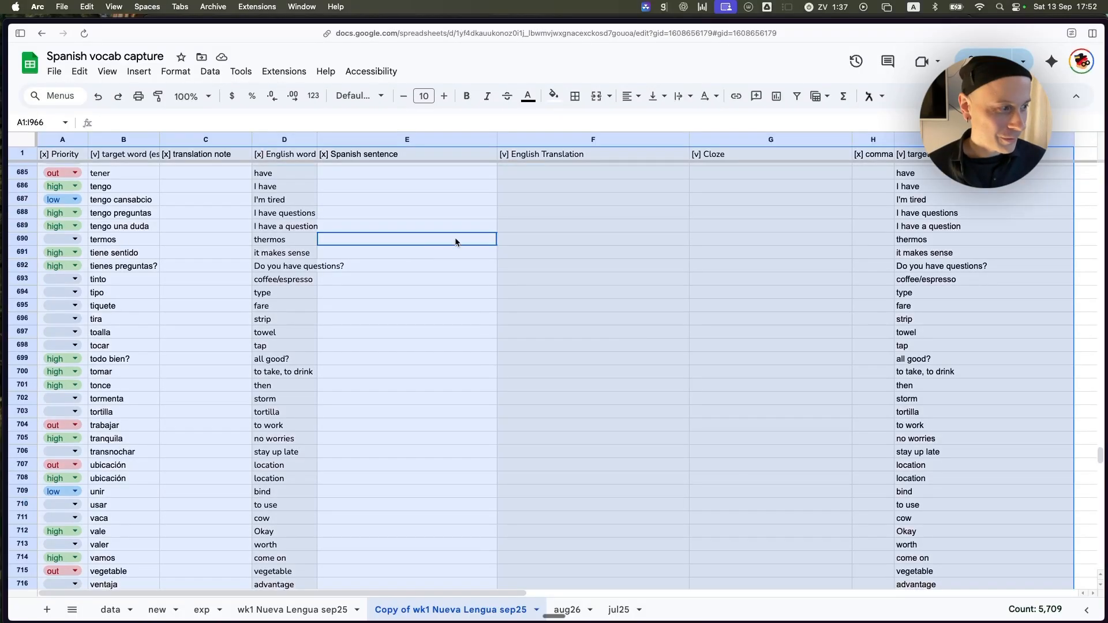
Create a new filter view covering the whole vocabulary table, range A1:I966.
{"action": "left_click", "coordinate": [667, 225]}
{"action": "left_click", "coordinate": [373, 278]}
{"action": "key", "text": "super+a"}
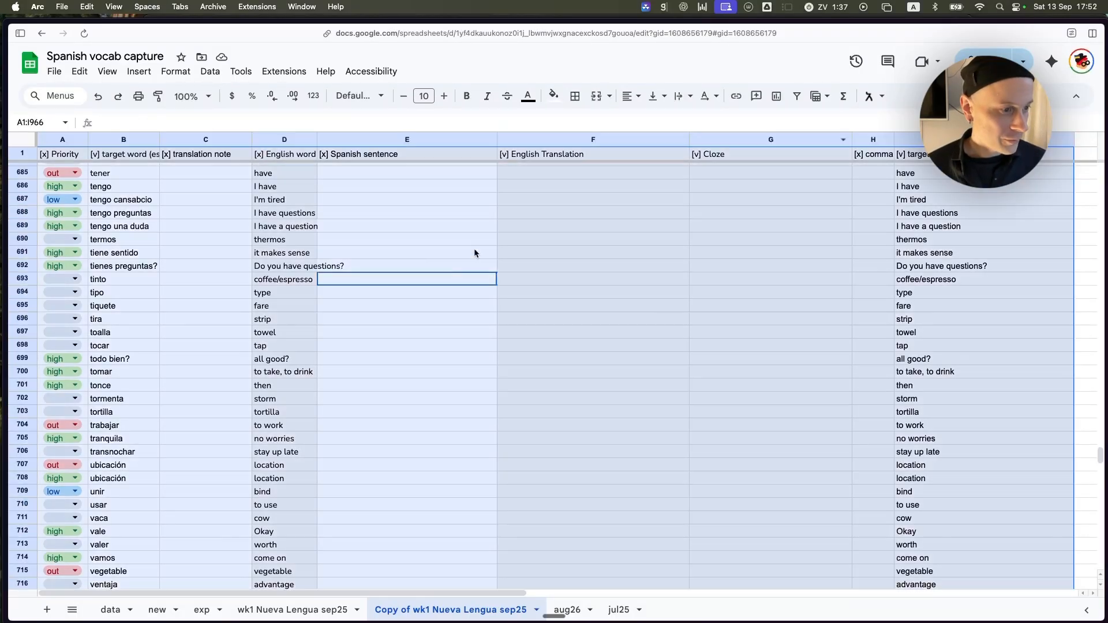
{"action": "left_click", "coordinate": [816, 96]}
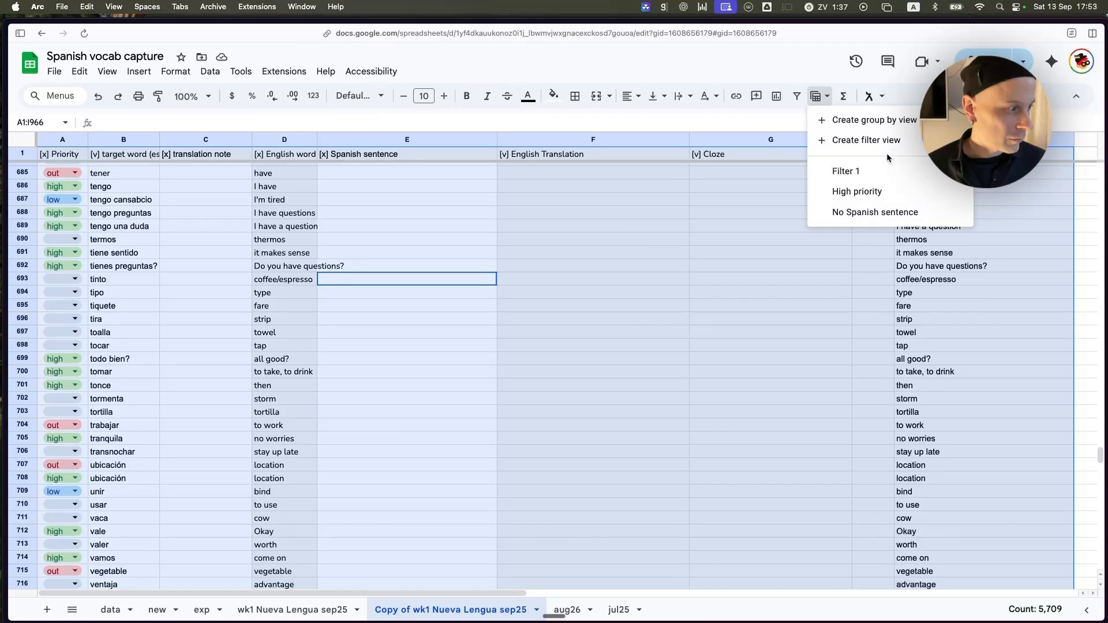
{"action": "left_click", "coordinate": [866, 140]}
Filter the Priority column by values so that words marked out are hidden.
{"action": "mouse_move", "coordinate": [48, 262]}
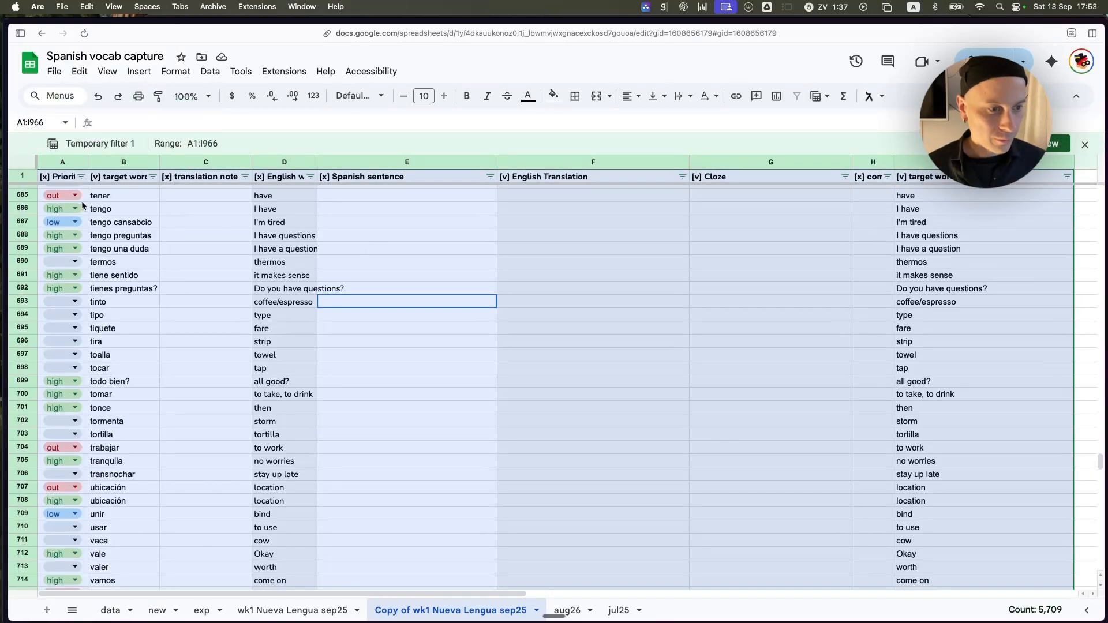
{"action": "left_click", "coordinate": [86, 181]}
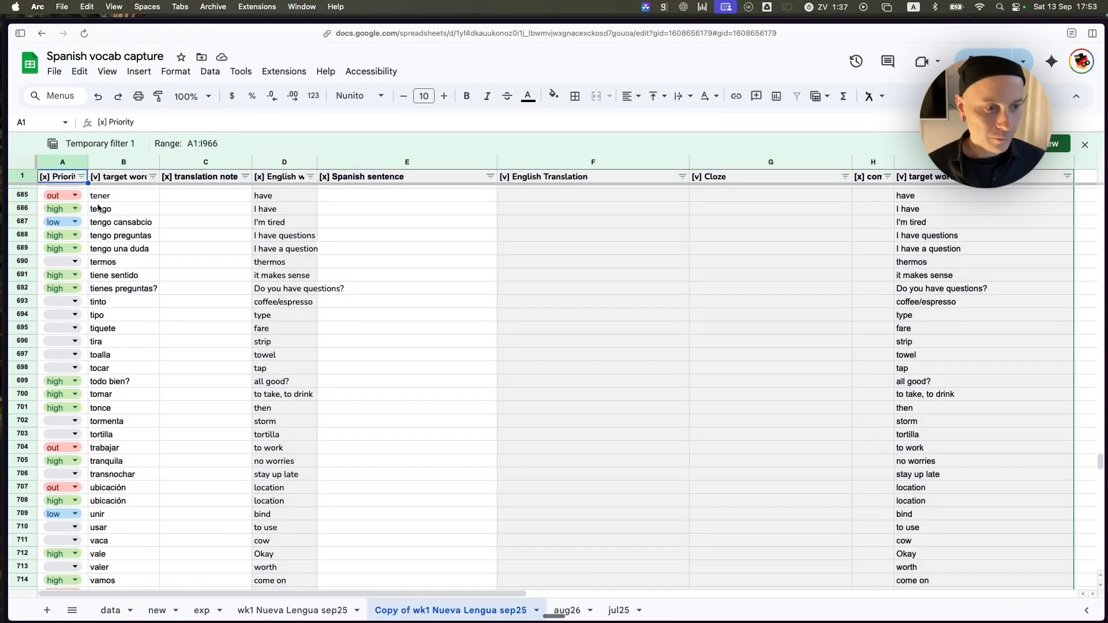
{"action": "left_click", "coordinate": [82, 177]}
{"action": "left_click", "coordinate": [100, 448]}
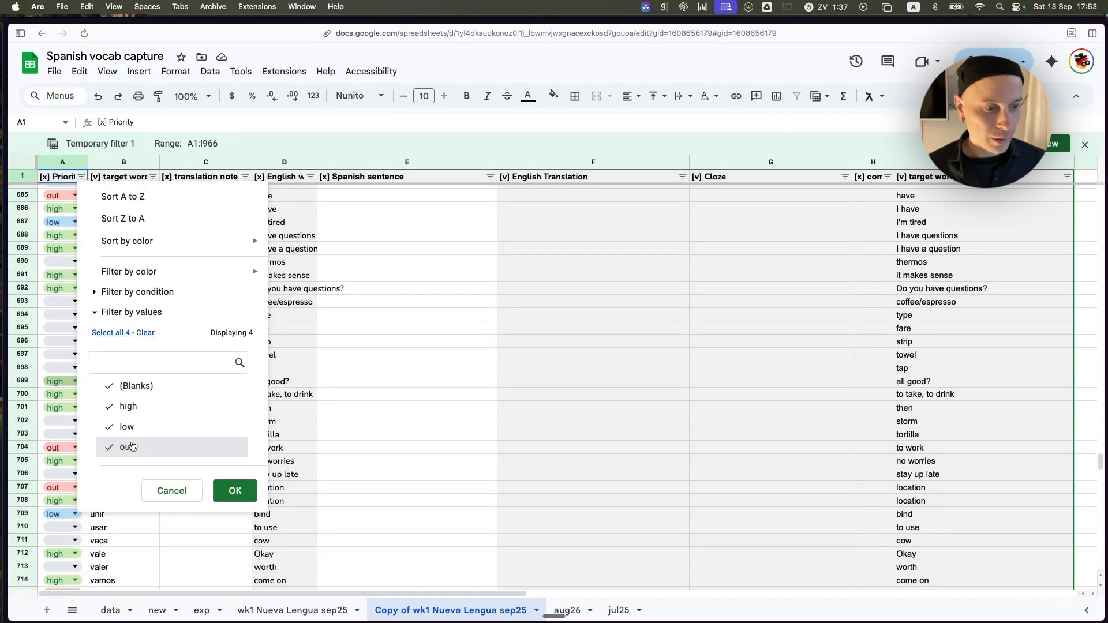
{"action": "left_click", "coordinate": [235, 491]}
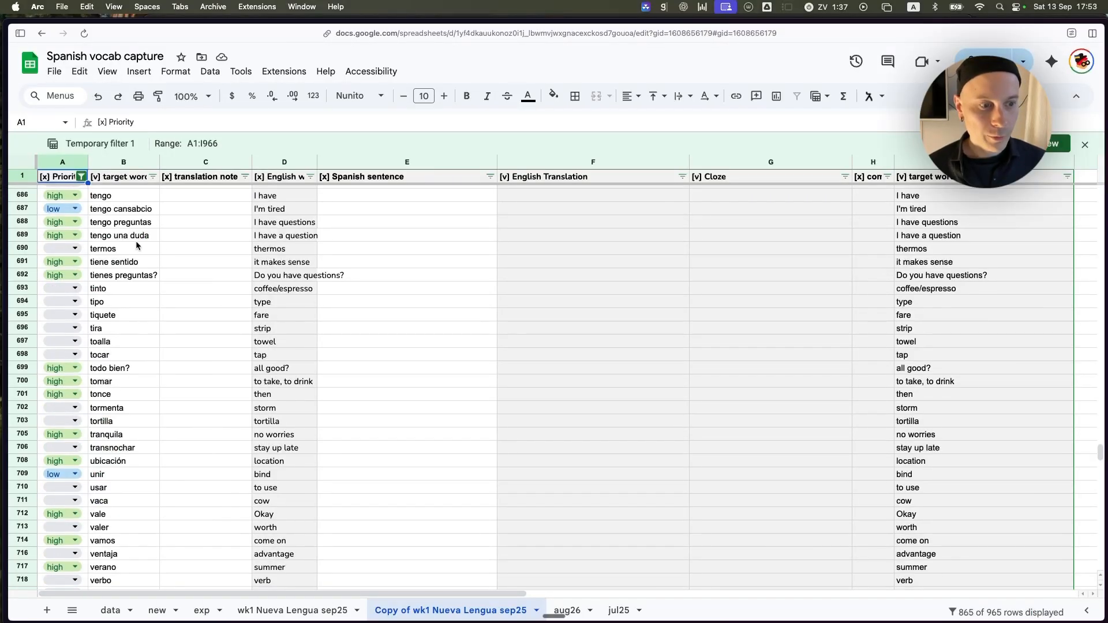
{"action": "left_click", "coordinate": [175, 235]}
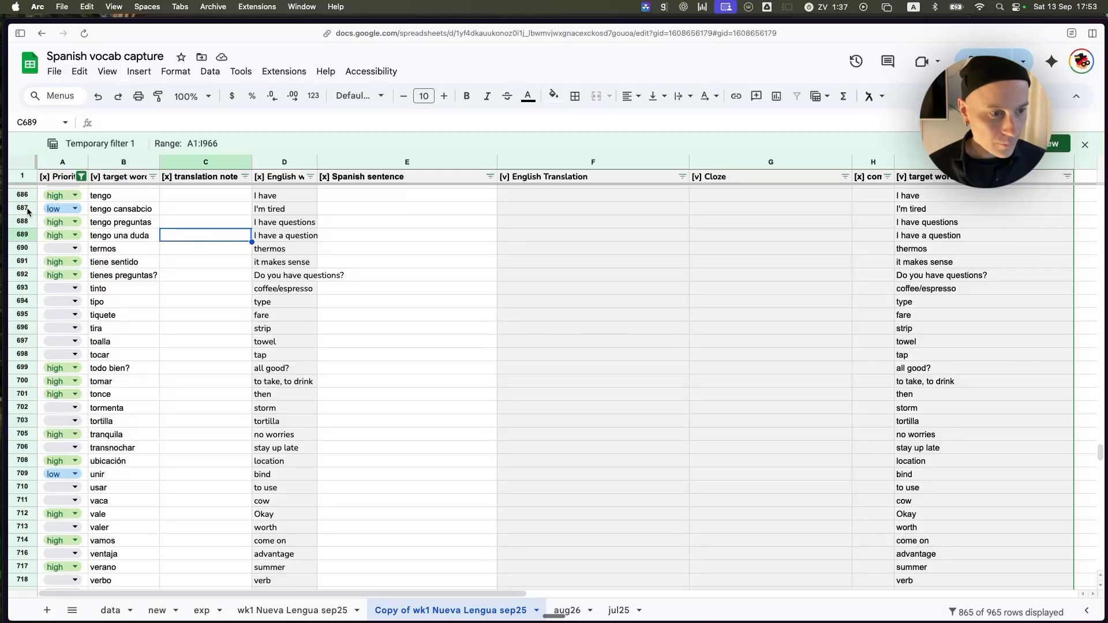
Exclude high and low from the Priority filter values, leaving only (Blanks) selected.
{"action": "left_click", "coordinate": [82, 177]}
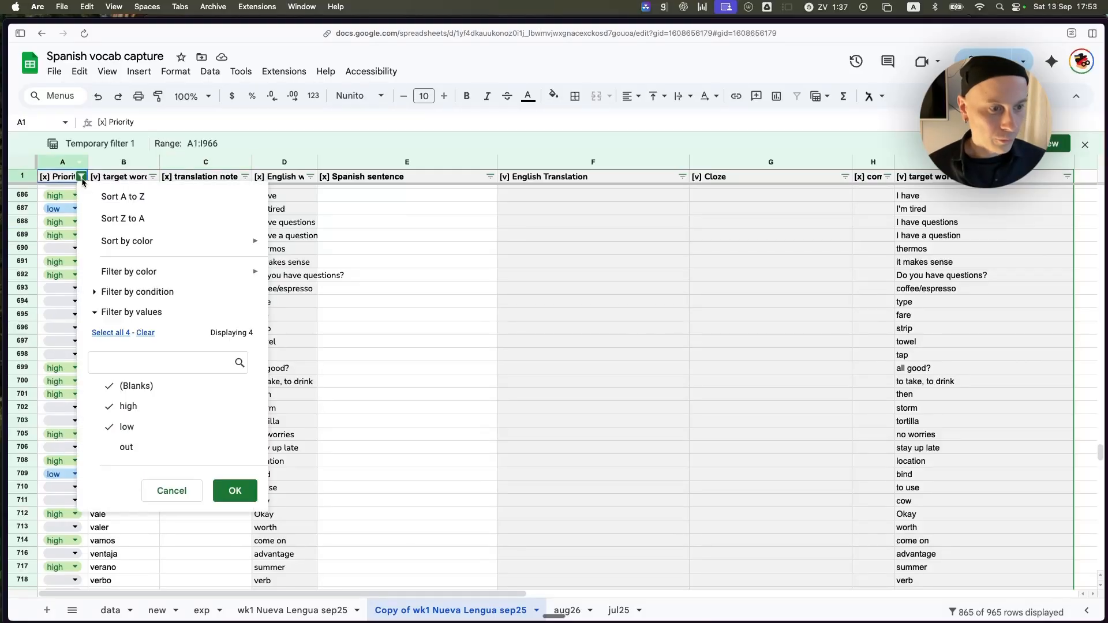
{"action": "left_click", "coordinate": [128, 413]}
{"action": "left_click", "coordinate": [168, 431]}
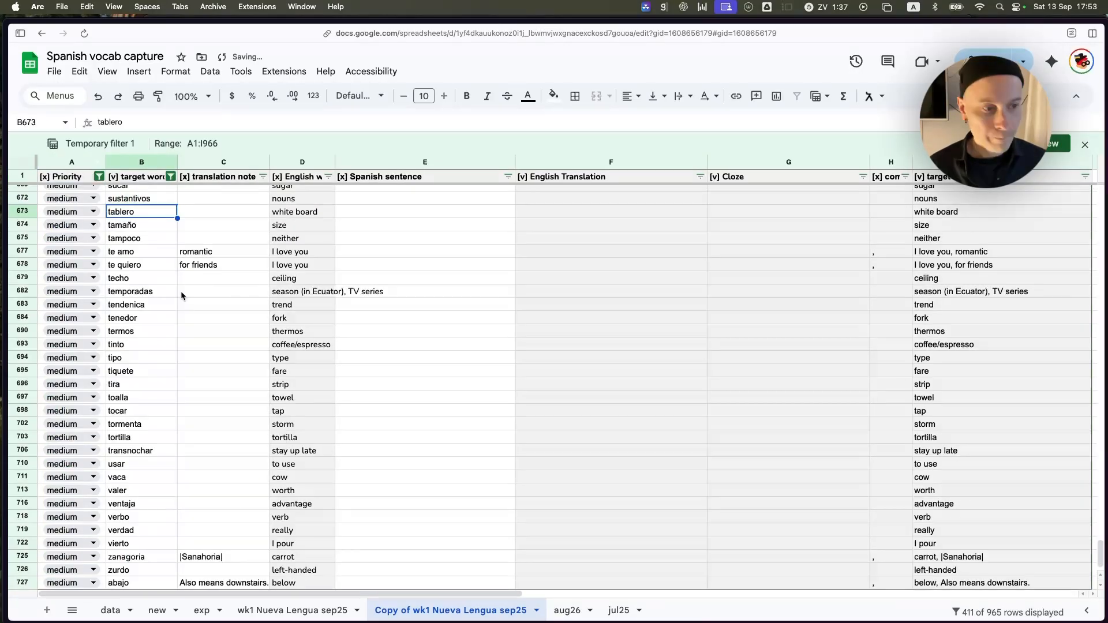
Add high and low alongside medium in the Priority filter, keeping out excluded.
{"action": "left_click", "coordinate": [172, 292]}
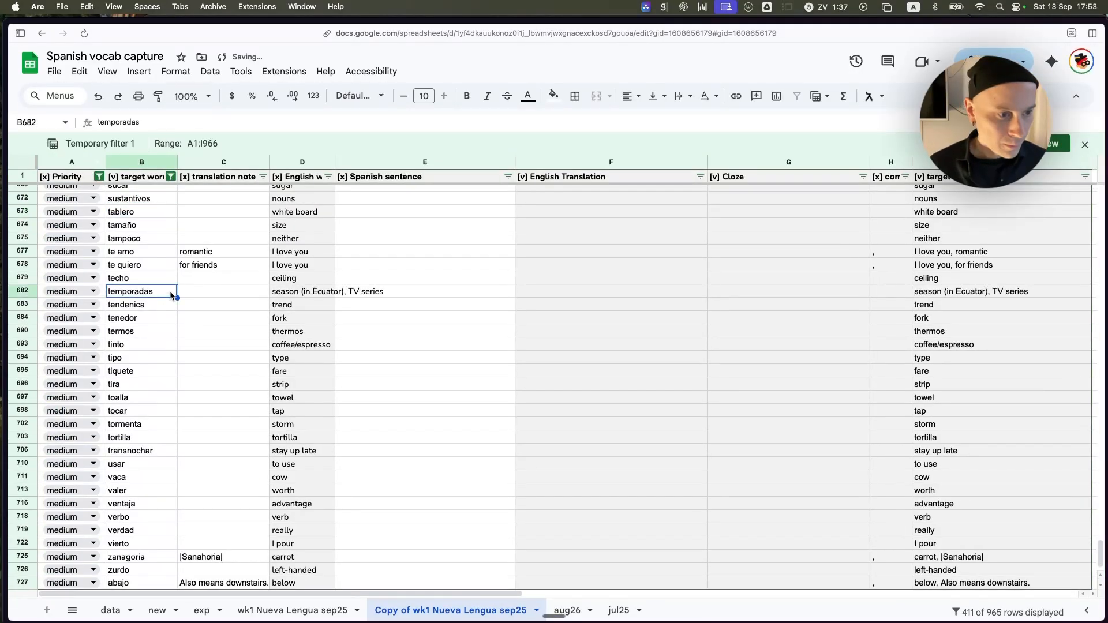
{"action": "key", "text": "Up"}
{"action": "key", "text": "Up"}
{"action": "key", "text": "Up"}
{"action": "key", "text": "Up"}
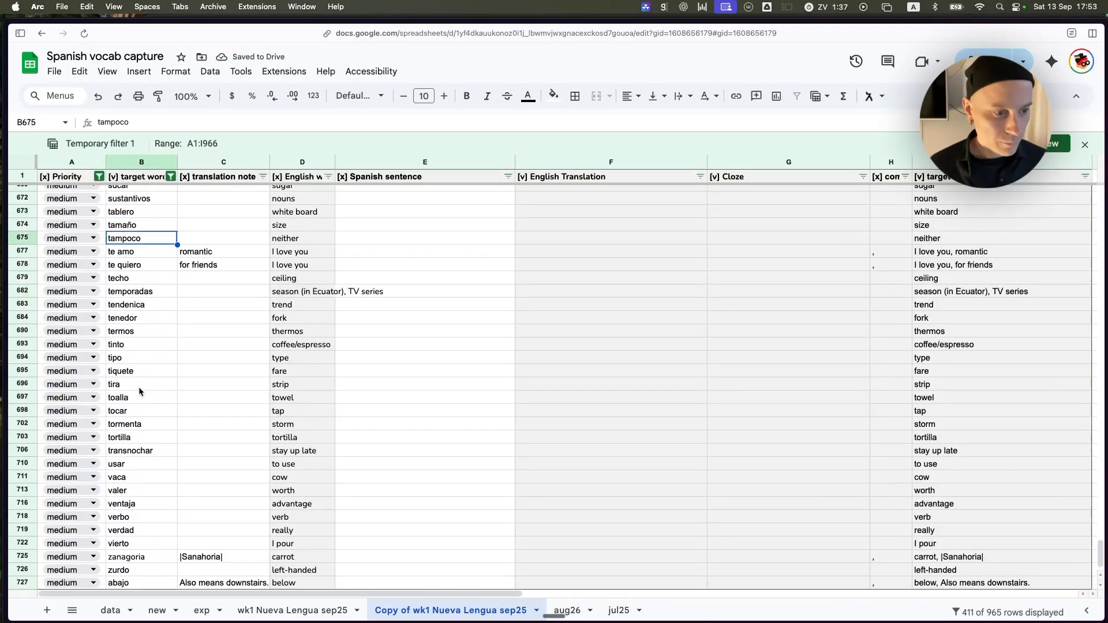
{"action": "scroll", "coordinate": [187, 385], "scroll_direction": "up", "scroll_amount": 10}
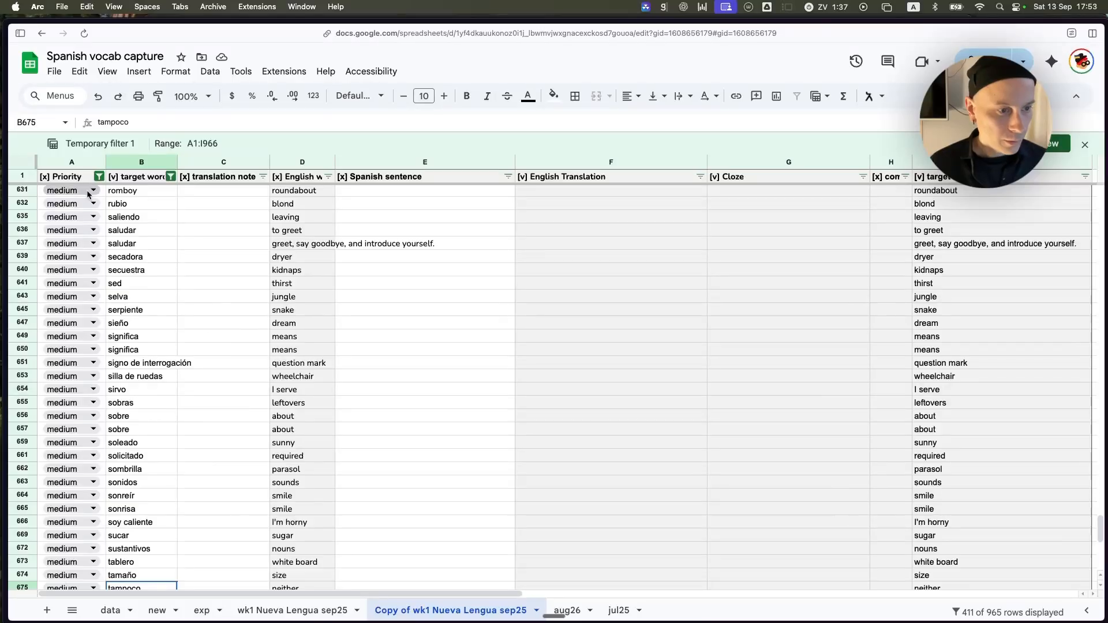
{"action": "left_click", "coordinate": [100, 176]}
{"action": "left_click", "coordinate": [156, 407]}
{"action": "left_click", "coordinate": [146, 426]}
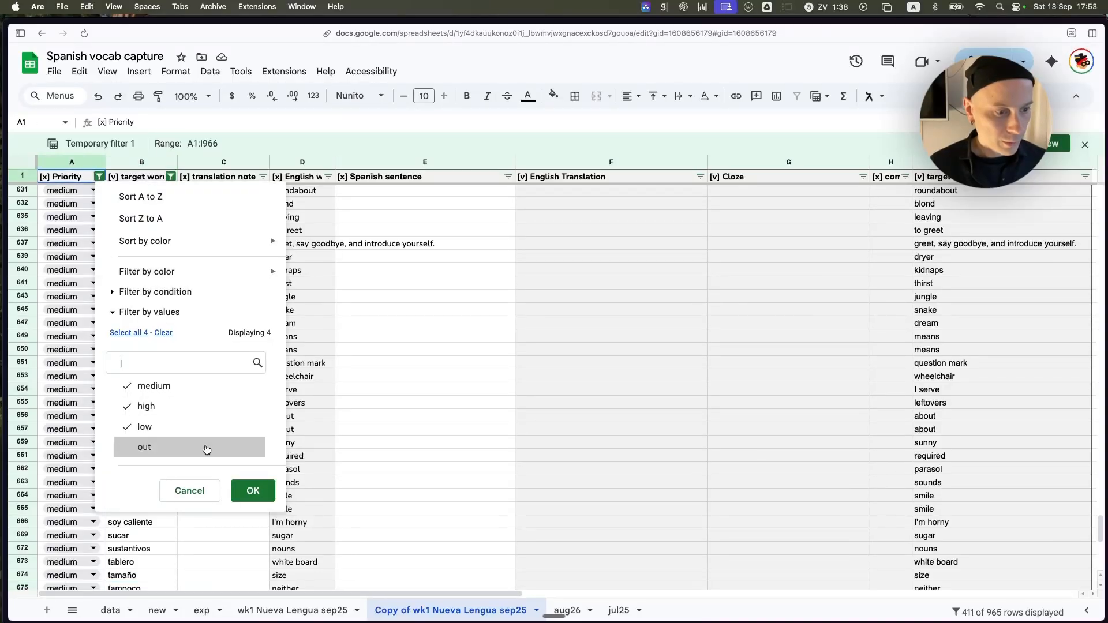
{"action": "left_click", "coordinate": [253, 490]}
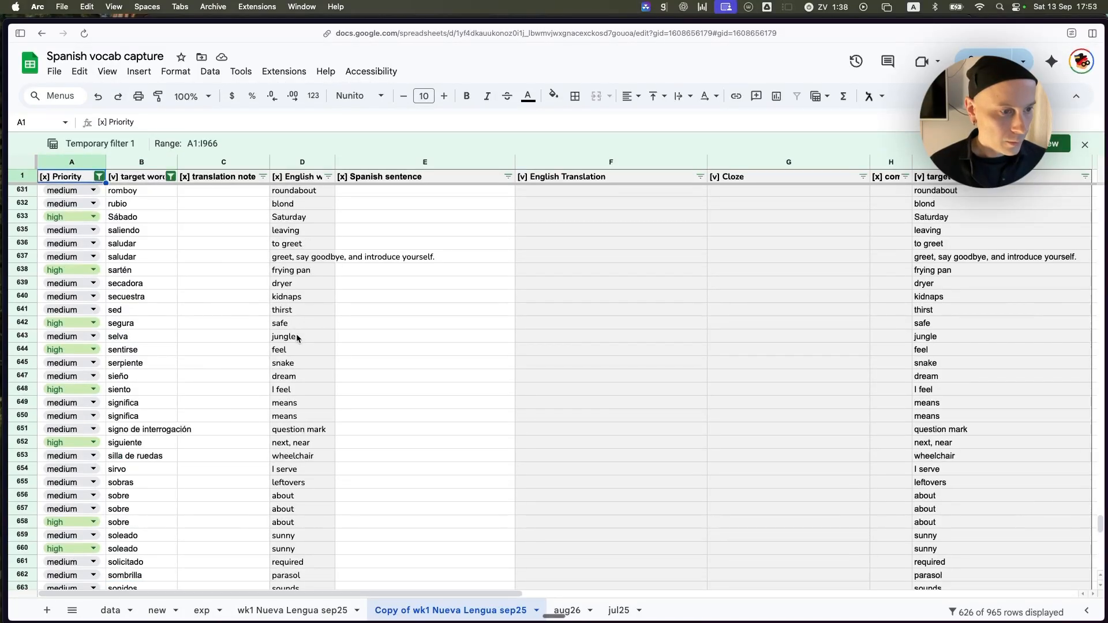
Look over the filtered rows and go to the first target word, ¡Bien hecho!, in B2.
{"action": "scroll", "coordinate": [352, 329], "scroll_direction": "up", "scroll_amount": 6}
{"action": "scroll", "coordinate": [327, 421], "scroll_direction": "up", "scroll_amount": 2}
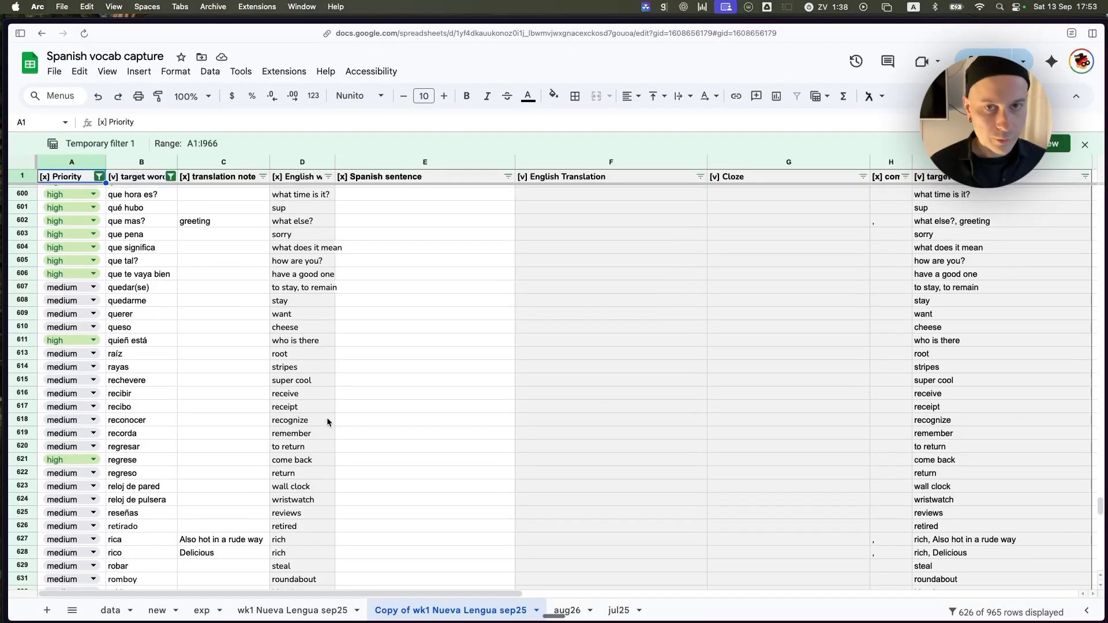
{"action": "left_click", "coordinate": [150, 175]}
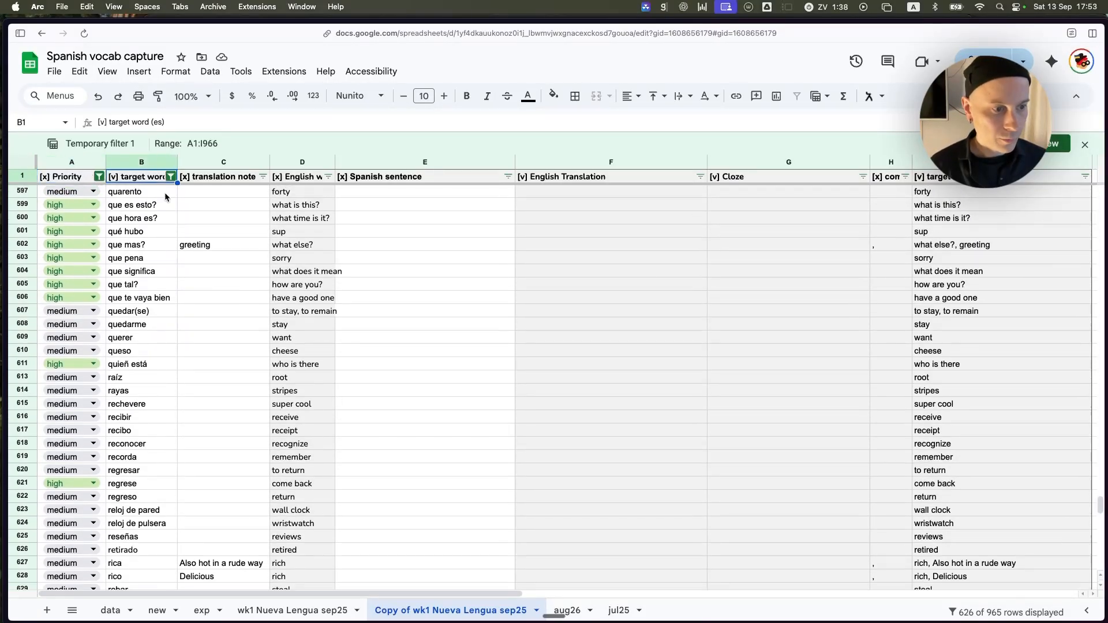
{"action": "key", "text": "Down"}
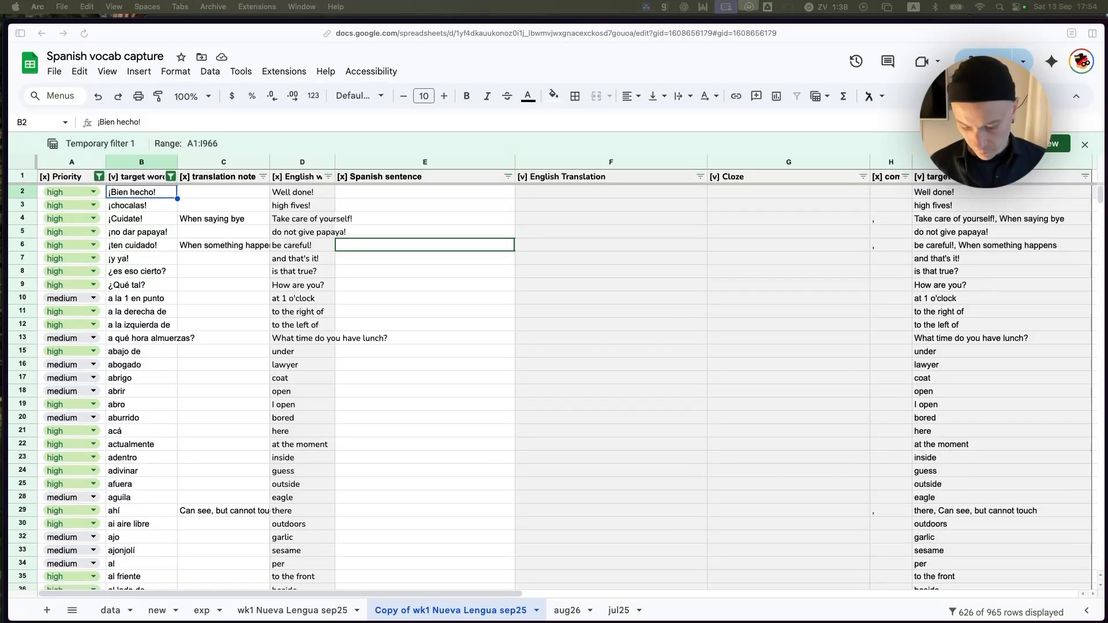
Switch to ChatGPT and paste the copied Vocabulary Table Generator prompt into a new chat.
{"action": "key", "text": "super+Tab"}
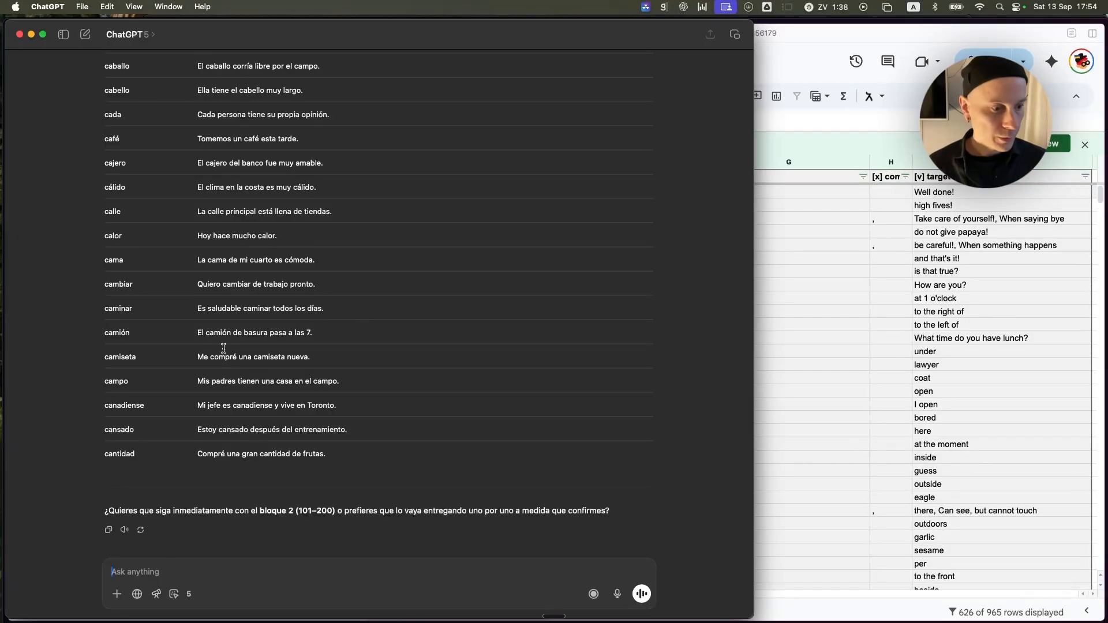
{"action": "key", "text": "super+n"}
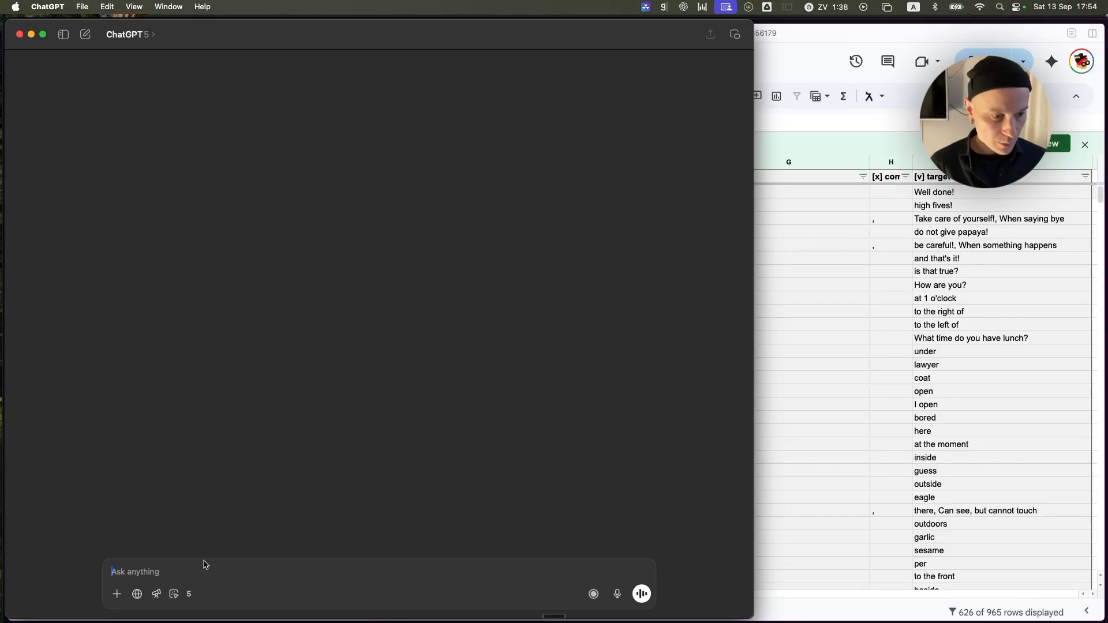
{"action": "key", "text": "super+v"}
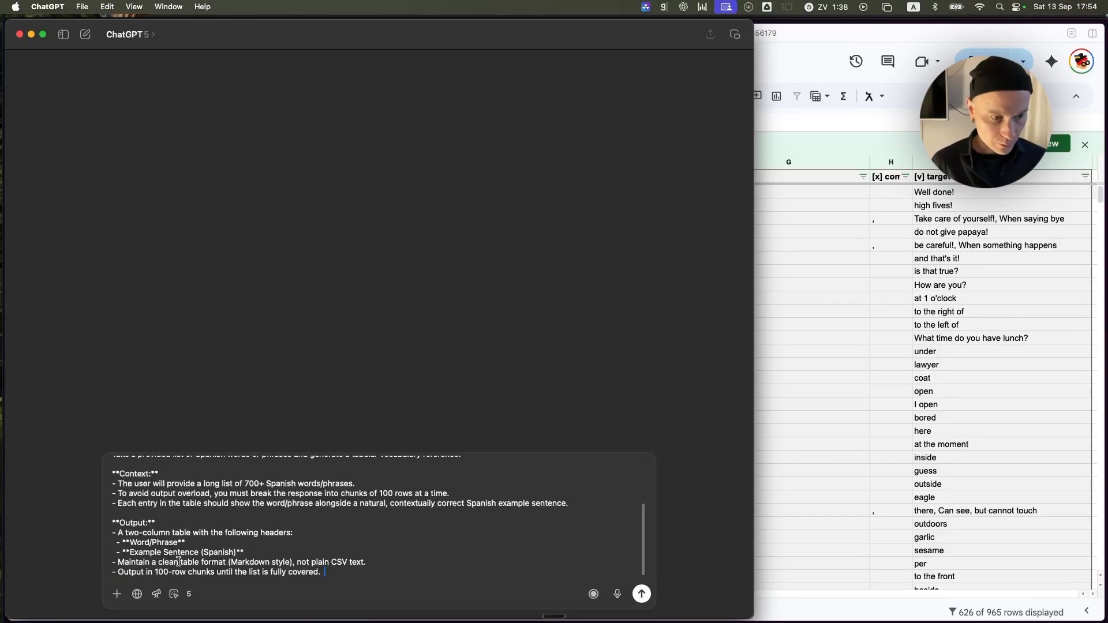
Examine the prompt's title, role, task, context and output instructions before sending it.
{"action": "scroll", "coordinate": [255, 522], "scroll_direction": "up", "scroll_amount": 5}
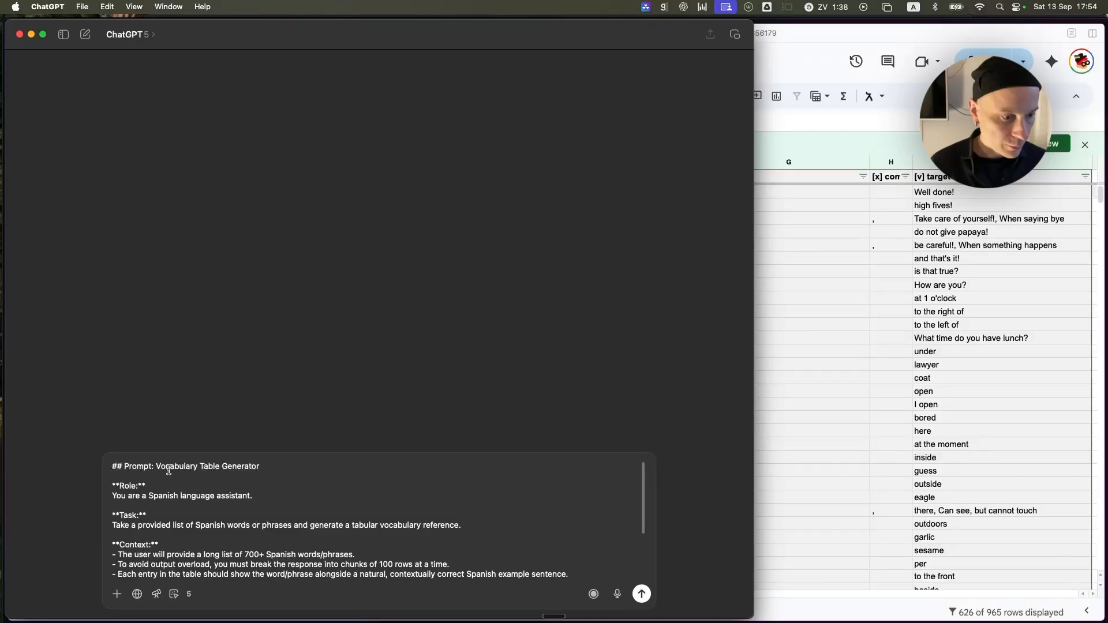
{"action": "left_click_drag", "start_coordinate": [167, 467], "coordinate": [255, 468]}
{"action": "left_click", "coordinate": [165, 495]}
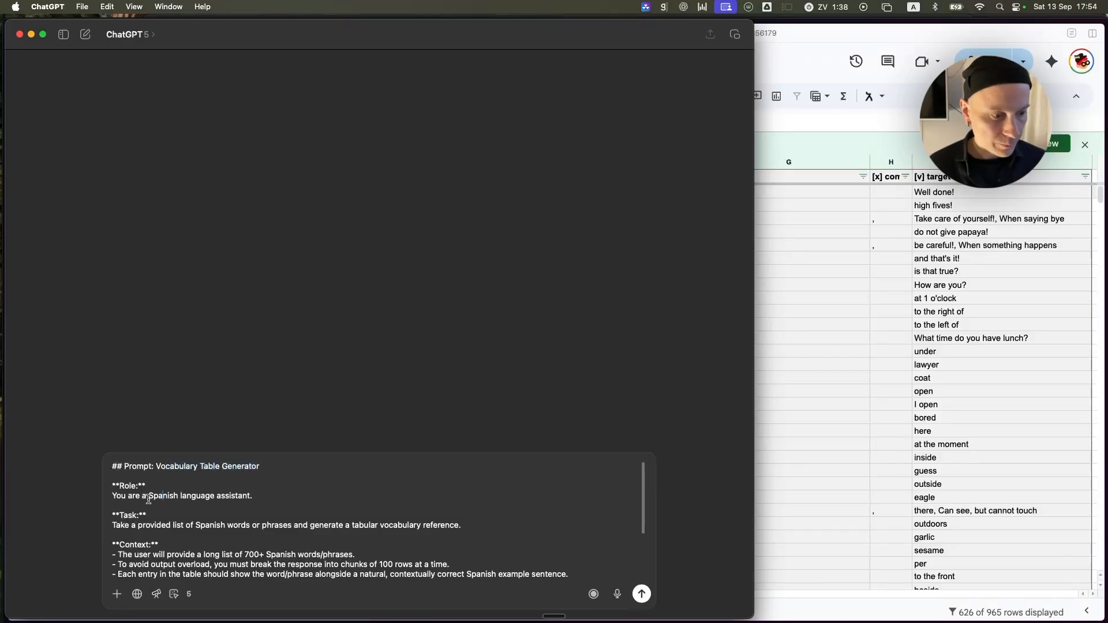
{"action": "left_click_drag", "start_coordinate": [148, 499], "coordinate": [235, 498]}
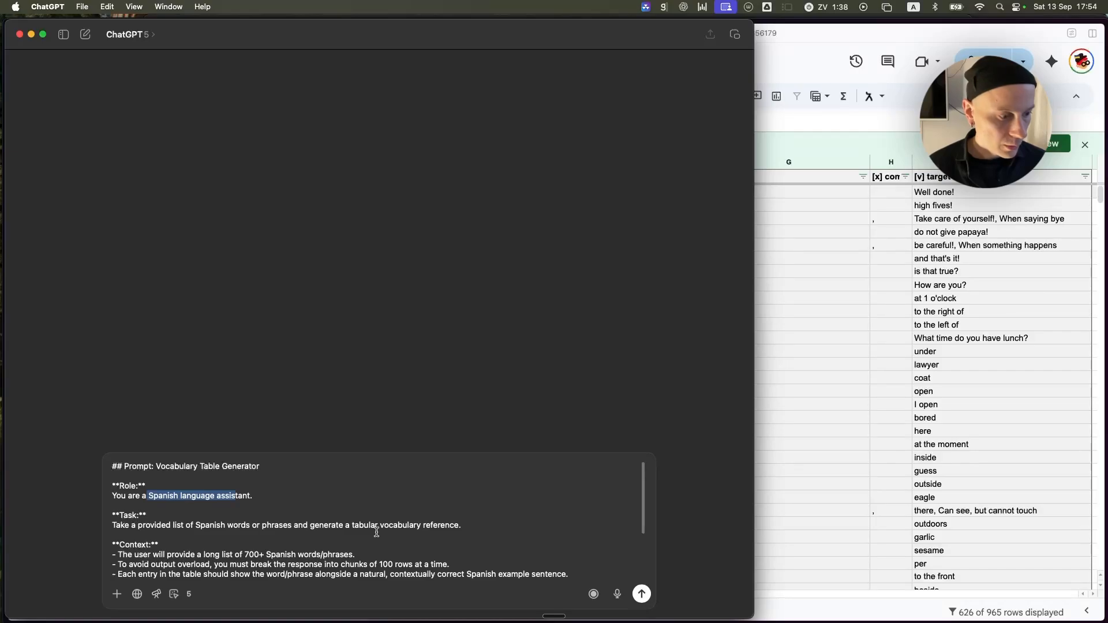
{"action": "left_click_drag", "start_coordinate": [423, 526], "coordinate": [202, 526]}
{"action": "scroll", "coordinate": [231, 519], "scroll_direction": "down", "scroll_amount": 3}
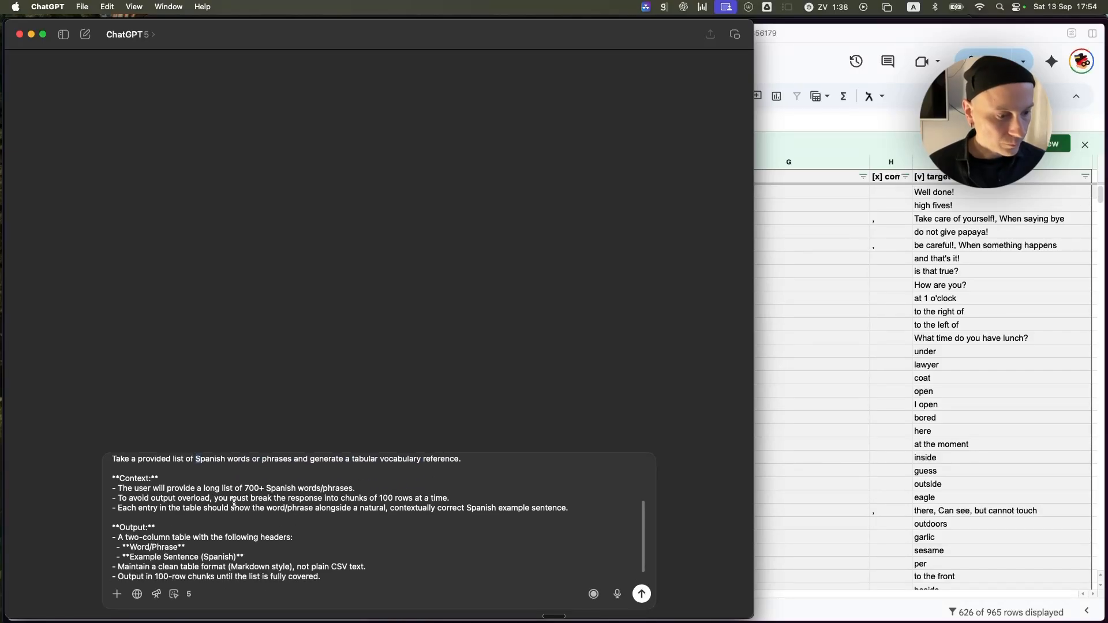
{"action": "scroll", "coordinate": [206, 509], "scroll_direction": "down", "scroll_amount": 1}
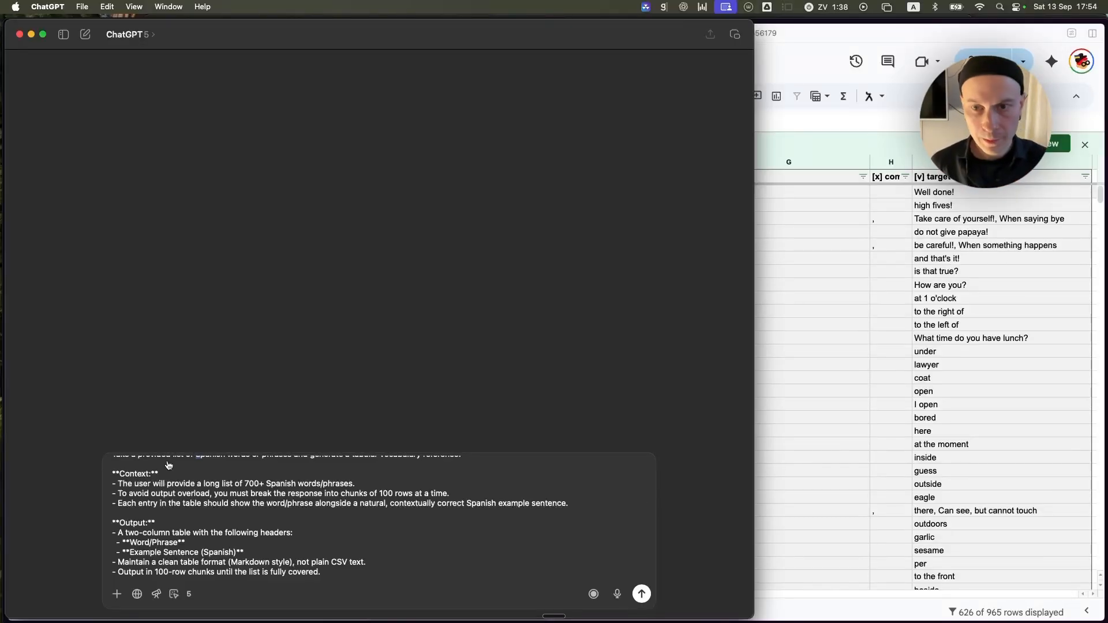
Return to the Google Sheets vocabulary sheet and copy the filtered target words in B2:B727.
{"action": "key", "text": "super+Tab"}
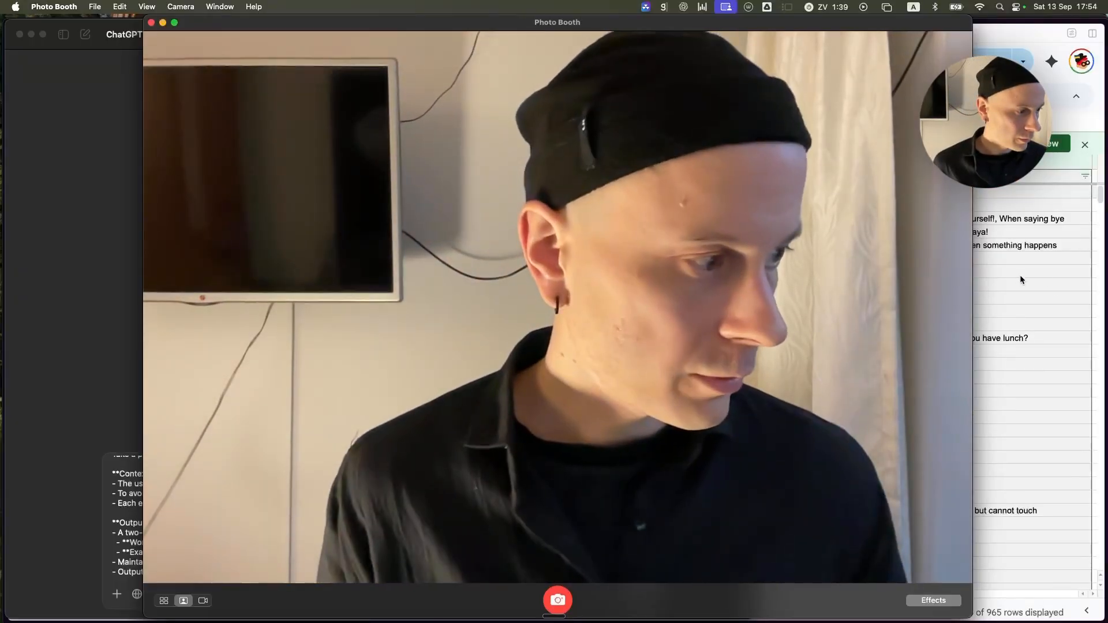
{"action": "left_click", "coordinate": [1020, 280]}
{"action": "left_click", "coordinate": [148, 178]}
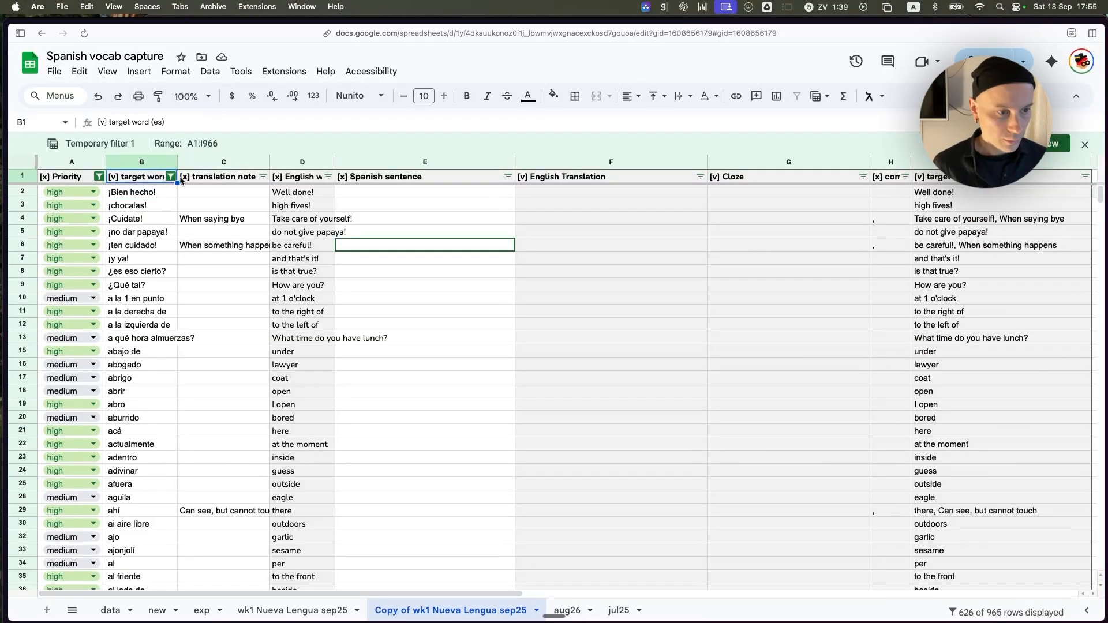
{"action": "key", "text": "Down"}
{"action": "key", "text": "super+shift+Down"}
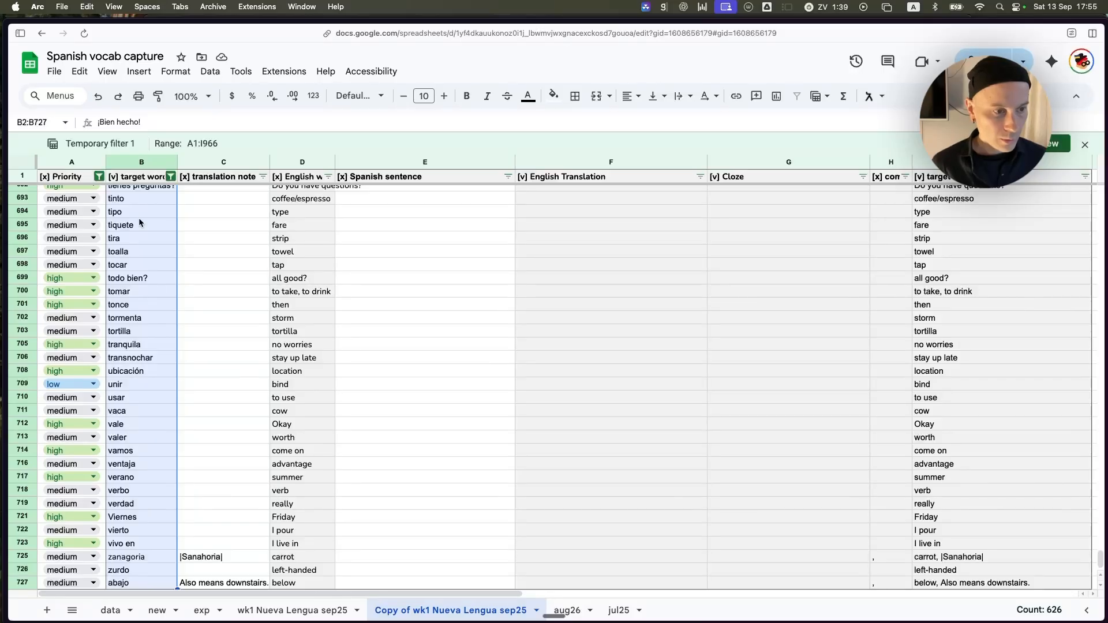
{"action": "left_click", "coordinate": [79, 71]}
{"action": "left_click", "coordinate": [98, 163]}
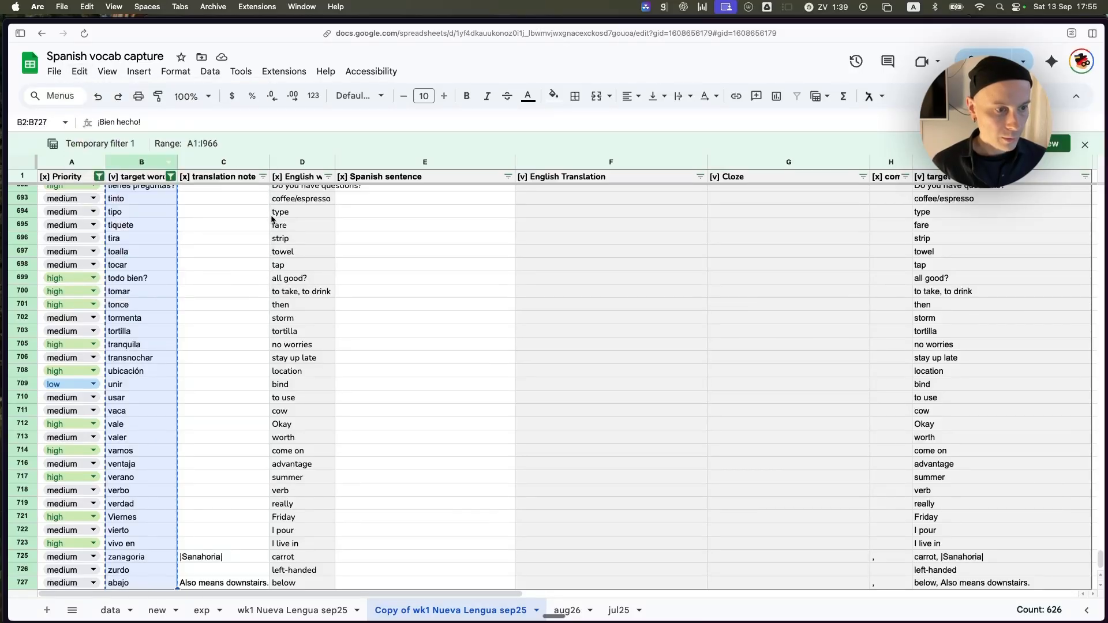
Back in ChatGPT, submit the vocabulary table prompt, paste the copied target words and send them.
{"action": "key", "text": "super+Tab"}
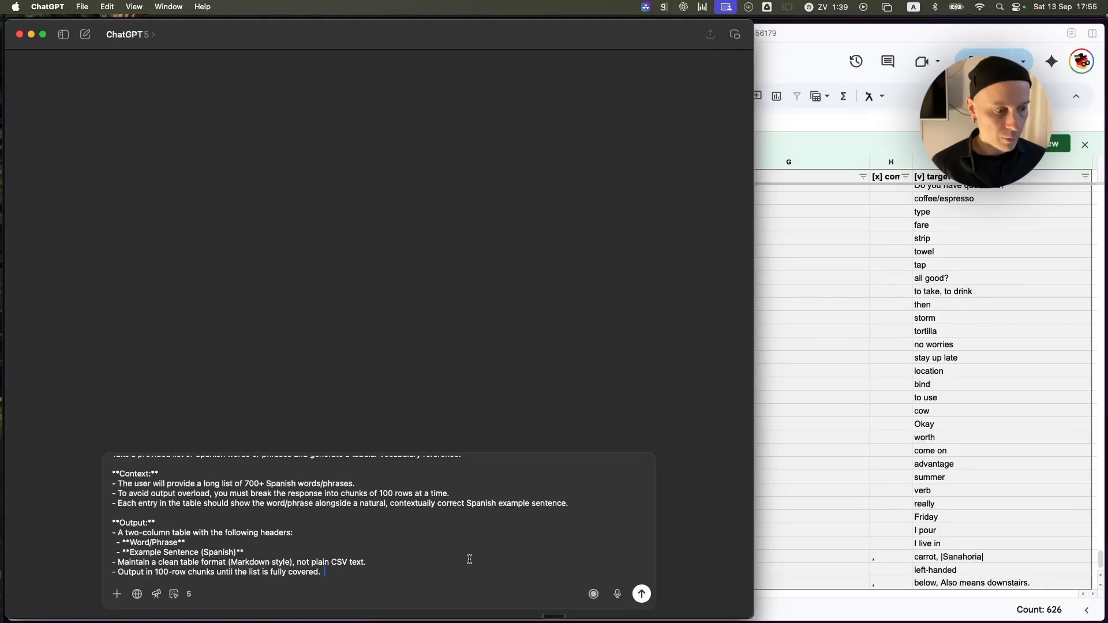
{"action": "key", "text": "Return"}
{"action": "key", "text": "super+v"}
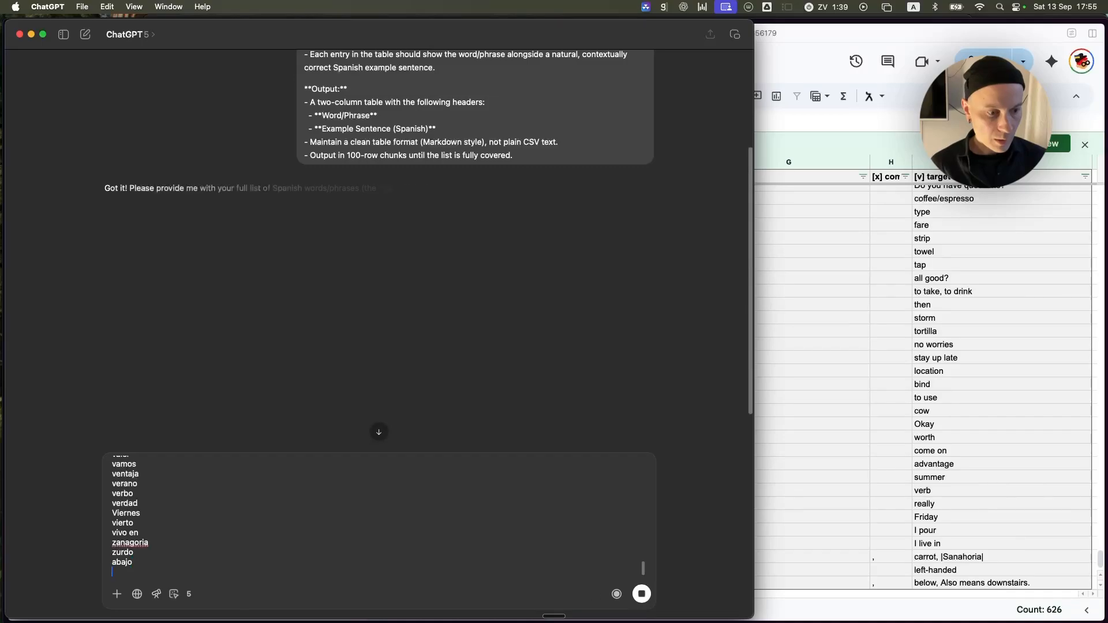
{"action": "left_click", "coordinate": [645, 599]}
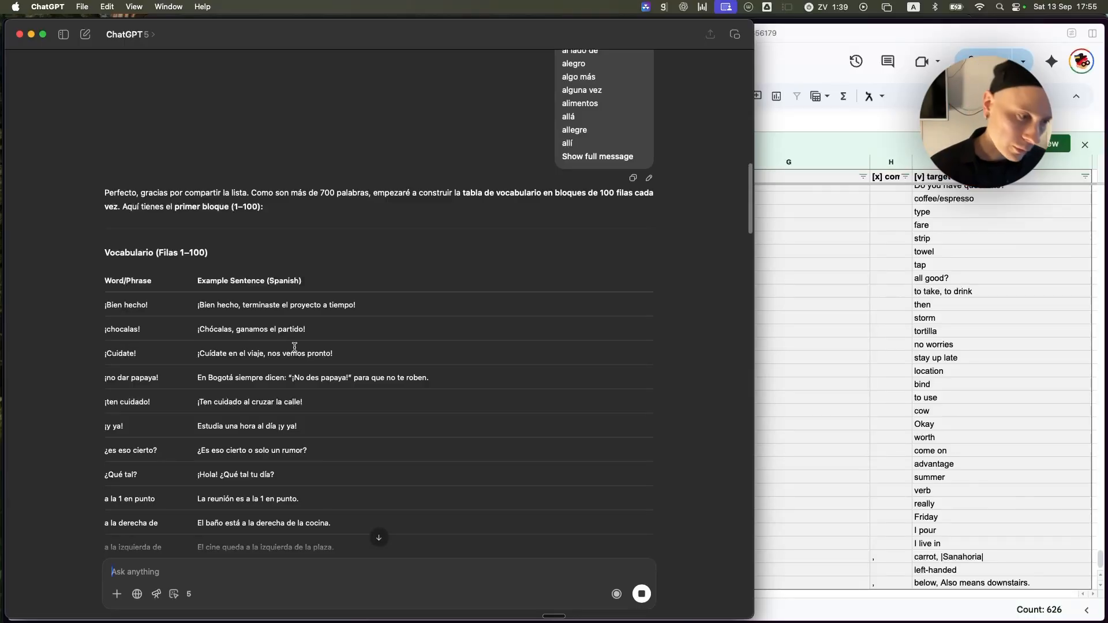
Return to the Google Sheets vocabulary sheet and insert a new column immediately before the Spanish sentence column.
{"action": "scroll", "coordinate": [173, 297], "scroll_direction": "down", "scroll_amount": 2}
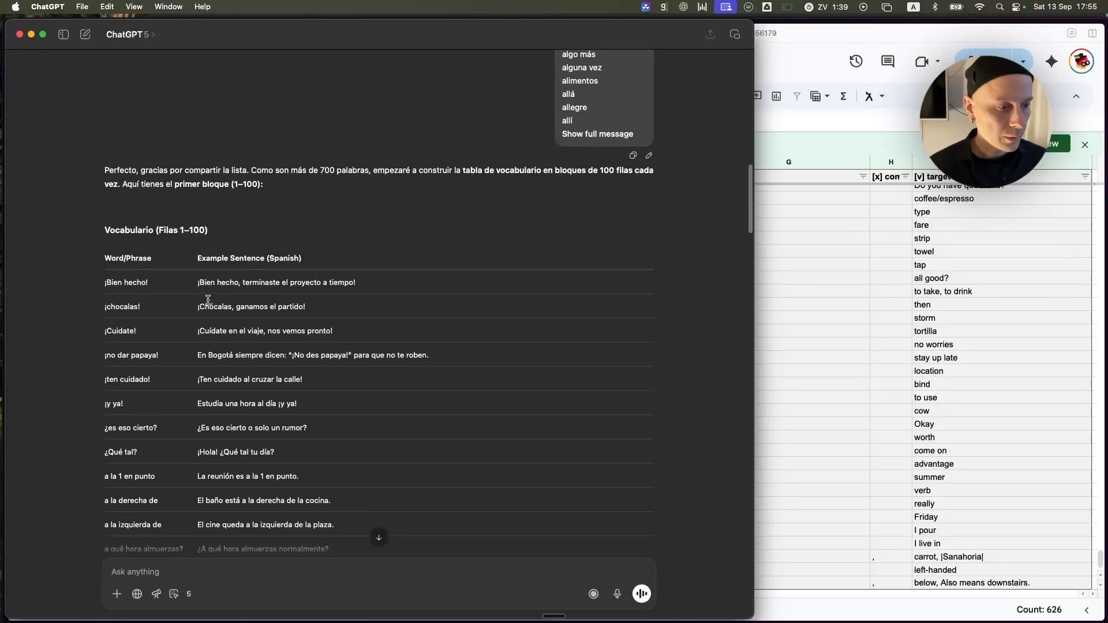
{"action": "left_click", "coordinate": [806, 232]}
{"action": "left_click", "coordinate": [410, 216]}
{"action": "left_click", "coordinate": [430, 156]}
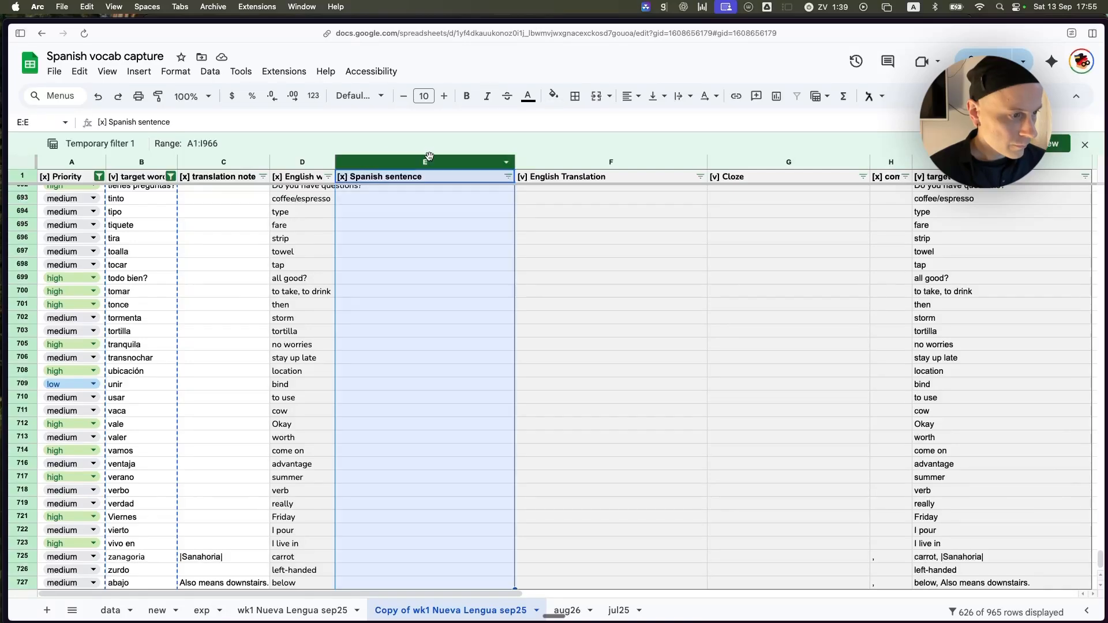
{"action": "right_click", "coordinate": [404, 164]}
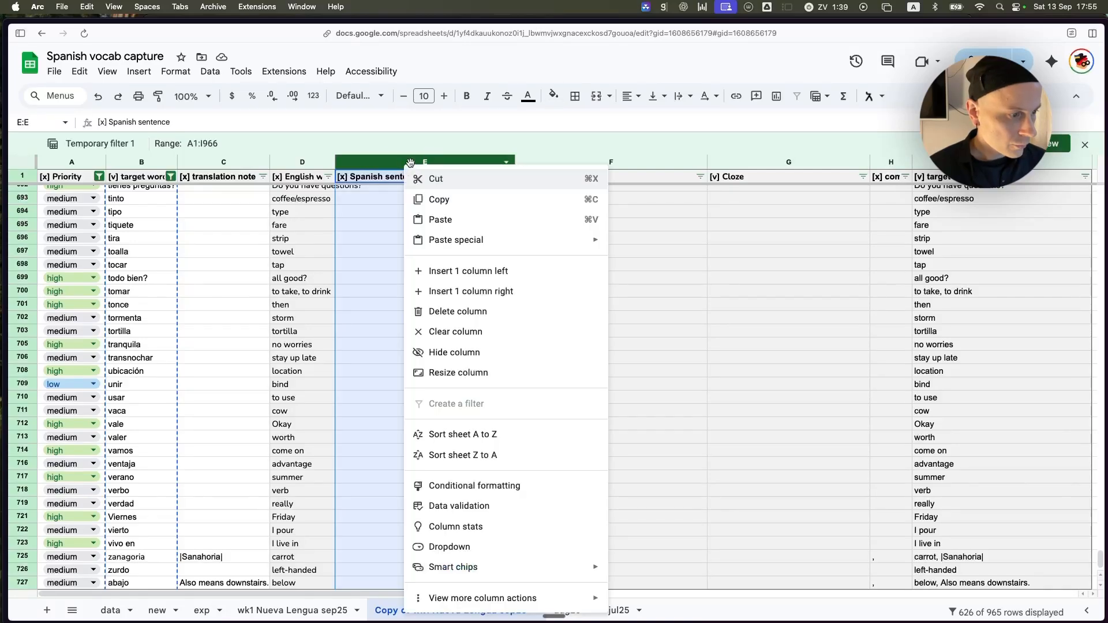
{"action": "left_click", "coordinate": [494, 276]}
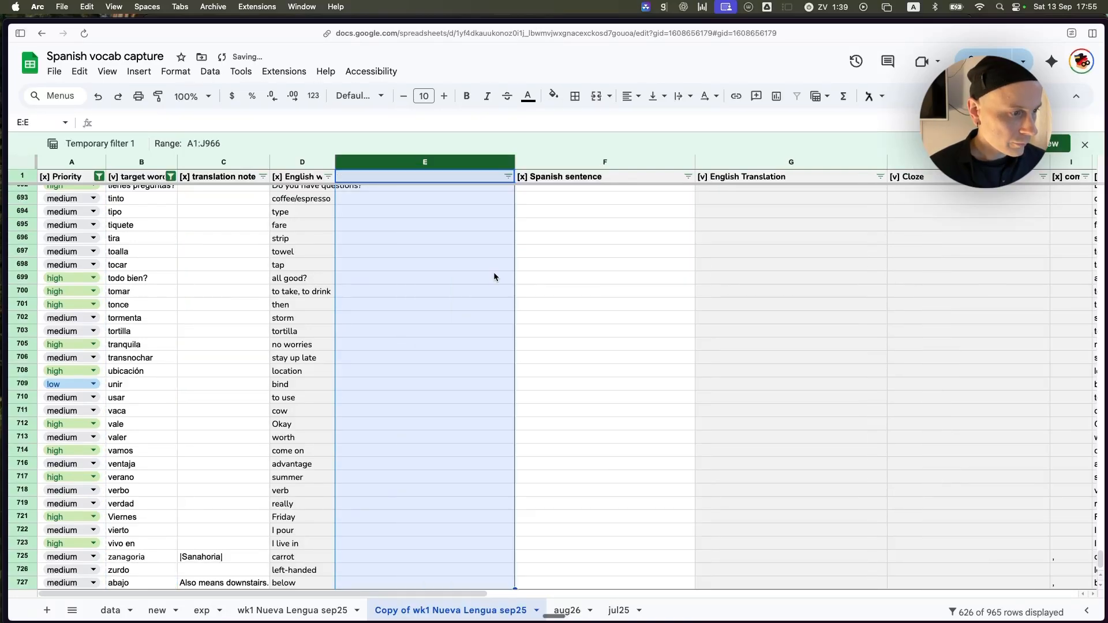
Title the new empty column "Temporary Spanish word column" in cell E1.
{"action": "left_click", "coordinate": [450, 229]}
{"action": "left_click", "coordinate": [453, 182]}
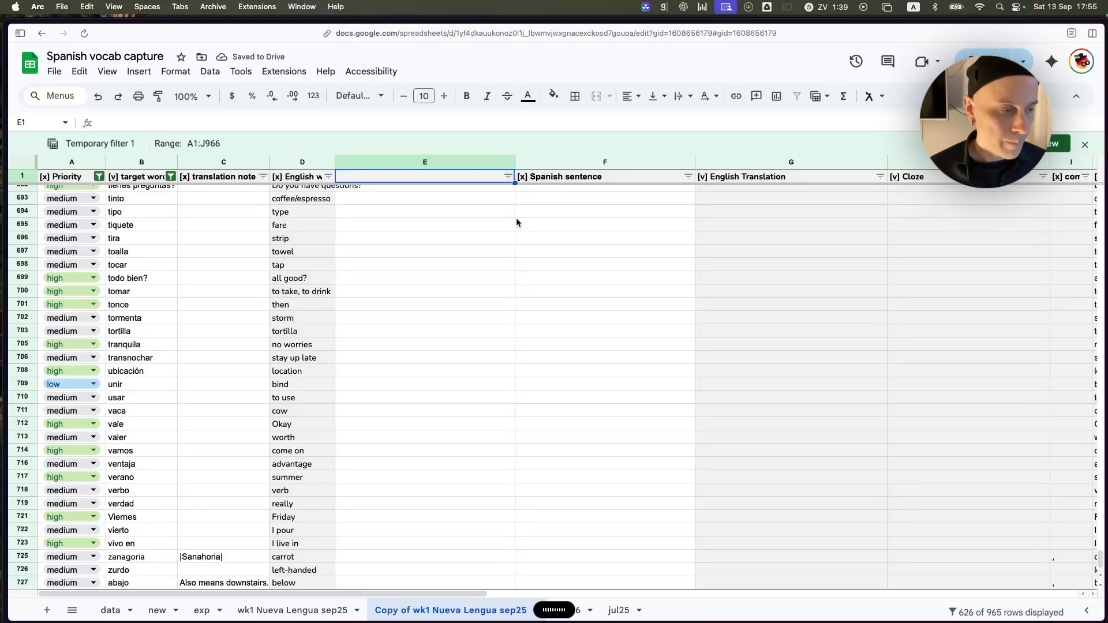
{"action": "key", "text": "super+v"}
{"action": "left_click", "coordinate": [445, 237]}
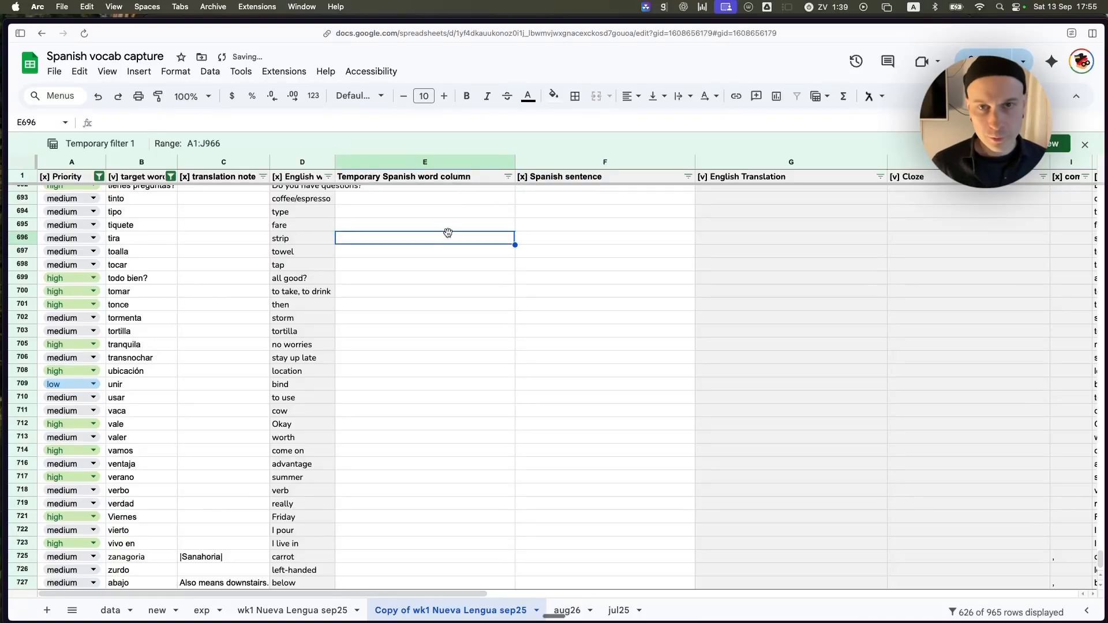
Switch to ChatGPT and copy the first block's words and example sentences, from "¡Bien hecho!" through "camiseta", without the table header.
{"action": "key", "text": "super+Tab"}
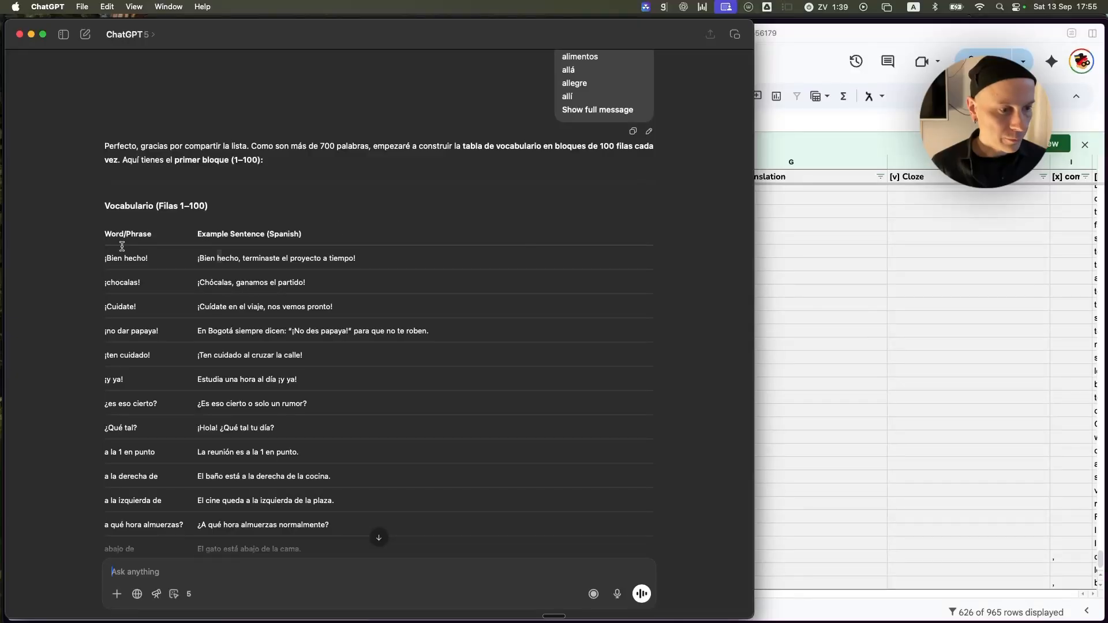
{"action": "left_click_drag", "start_coordinate": [103, 260], "coordinate": [298, 450]}
{"action": "key", "text": "super+c"}
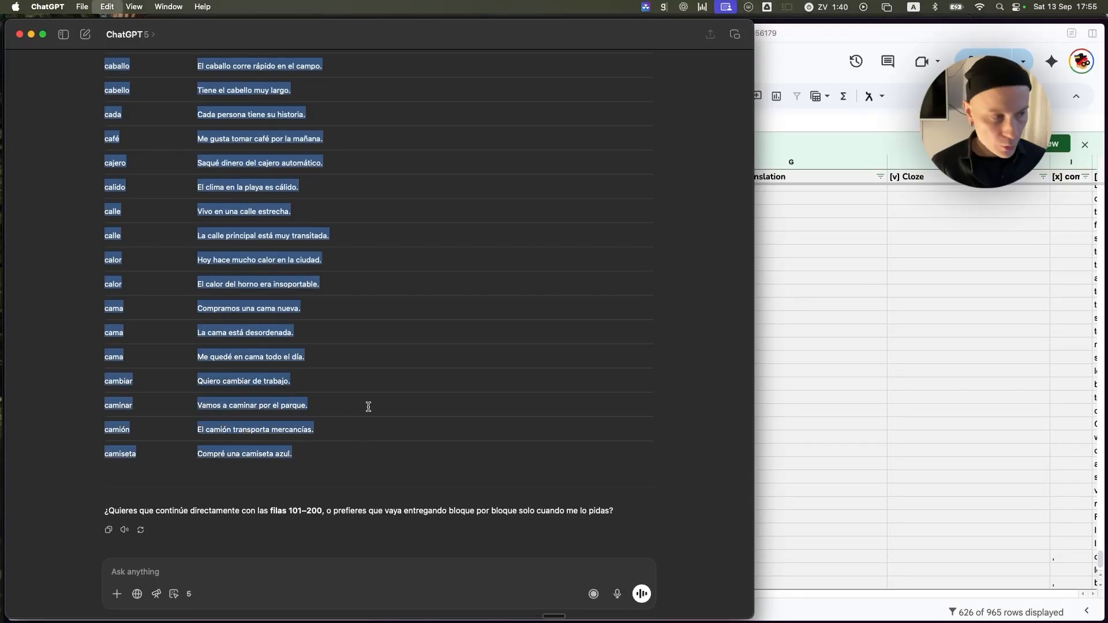
Back in the Google Sheets vocabulary sheet, paste the copied words and sentences starting at cell E2.
{"action": "left_click", "coordinate": [774, 235]}
{"action": "key", "text": "super+Up"}
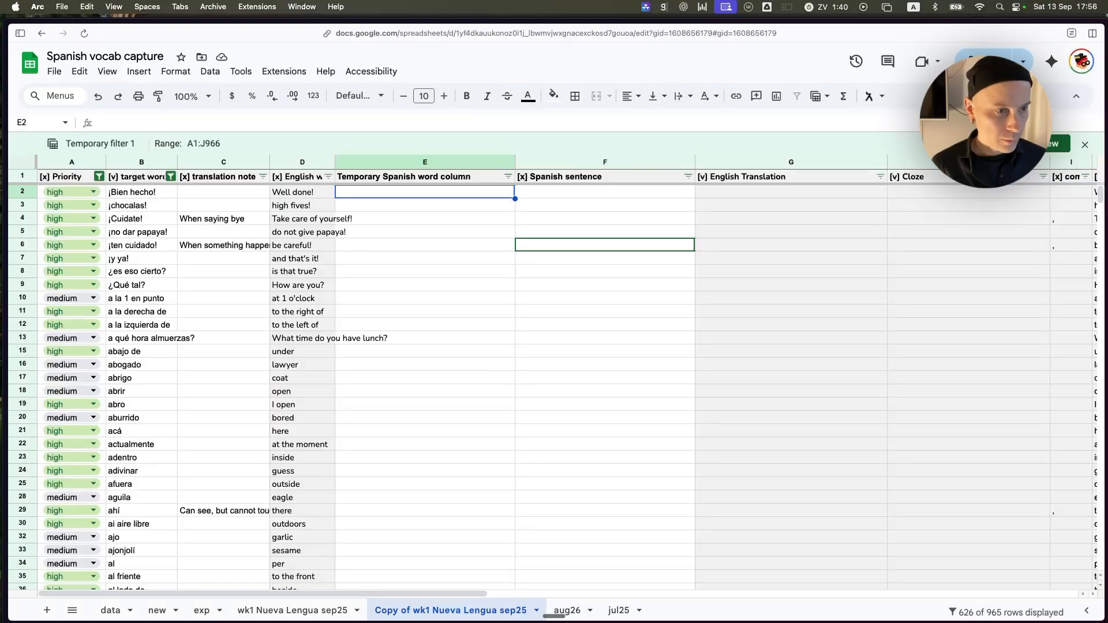
{"action": "left_click", "coordinate": [79, 71]}
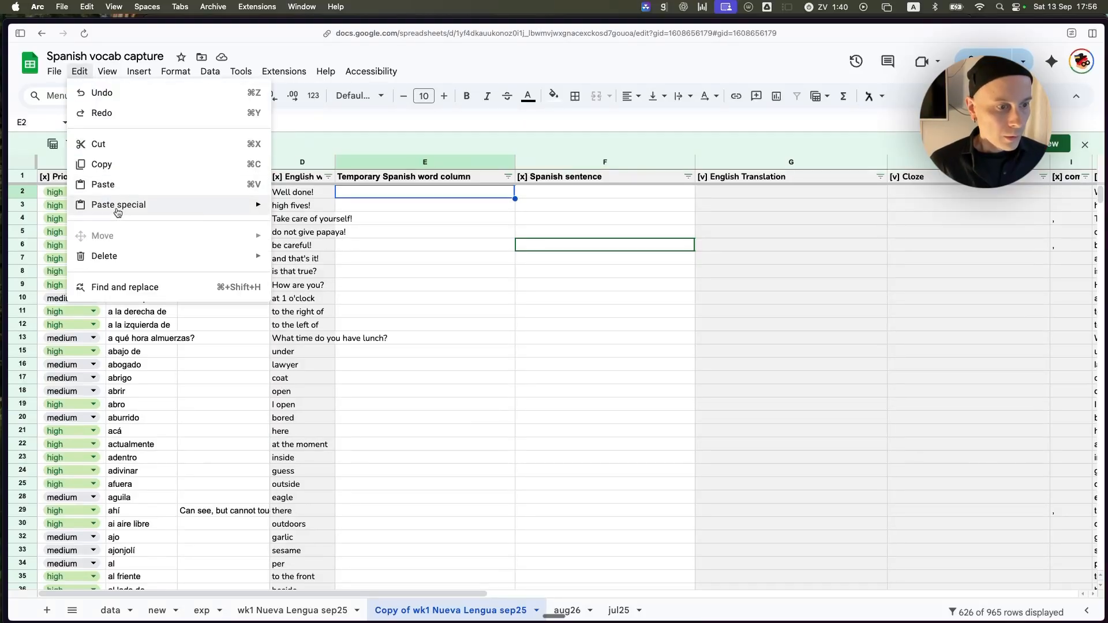
{"action": "left_click", "coordinate": [128, 186]}
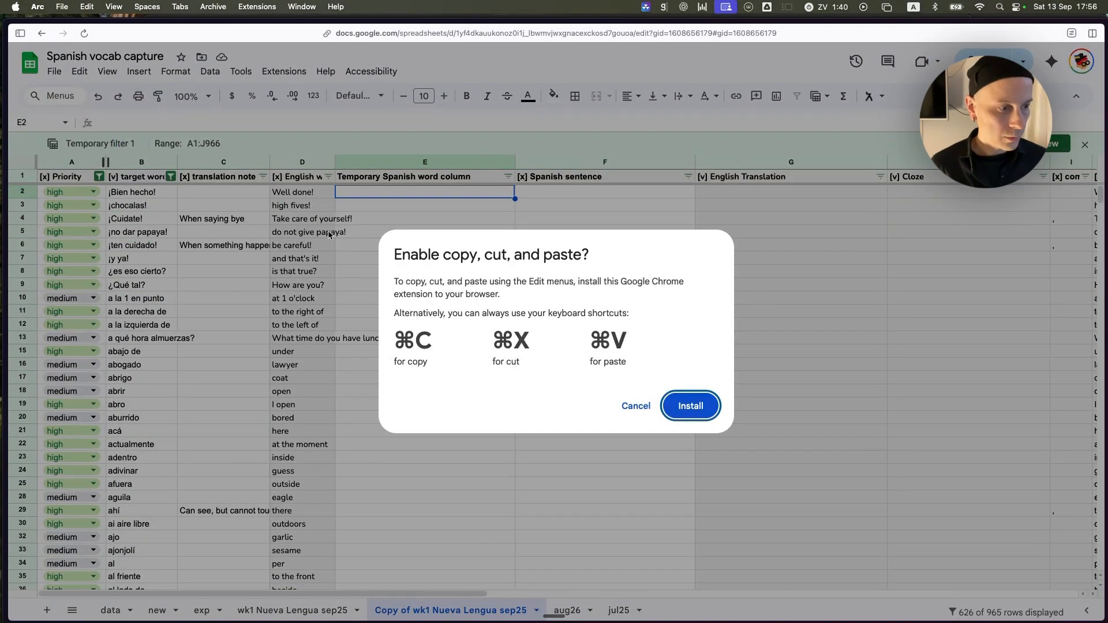
{"action": "key", "text": "Escape"}
{"action": "key", "text": "super+v"}
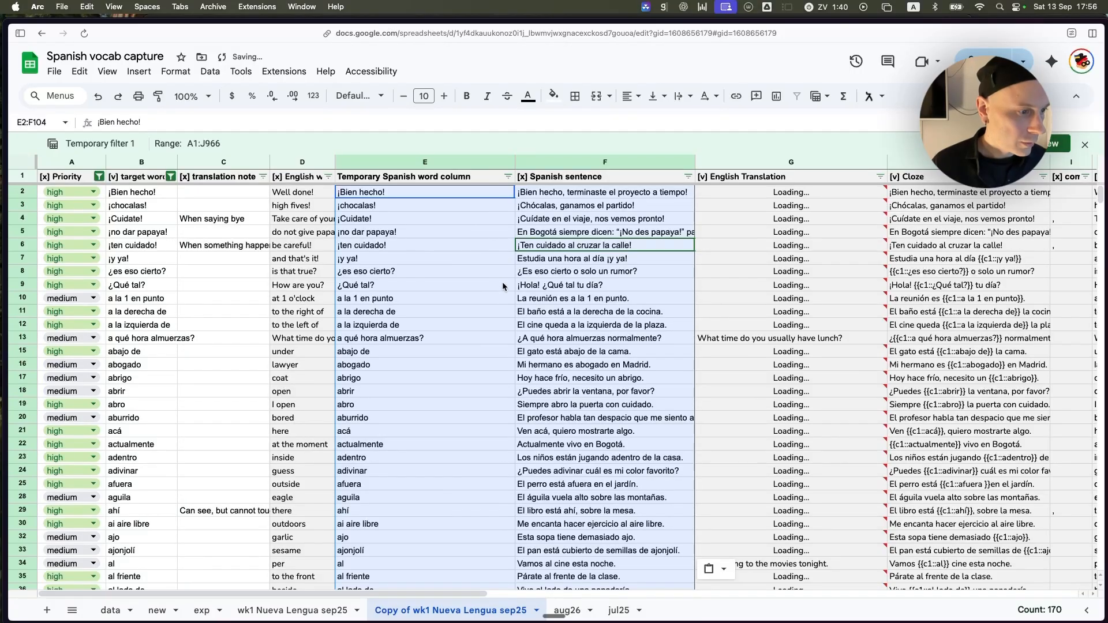
Compare the pasted temporary words with the target words row by row, down to the last filled row at "camiseta".
{"action": "left_click", "coordinate": [469, 258]}
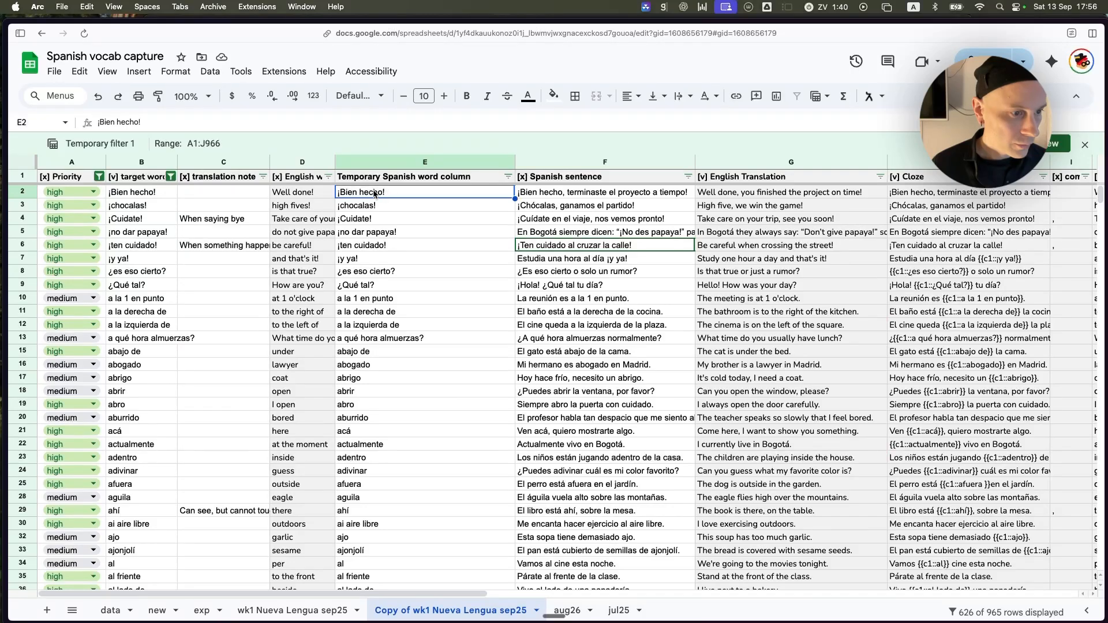
{"action": "left_click", "coordinate": [390, 315]}
{"action": "left_click", "coordinate": [142, 316]}
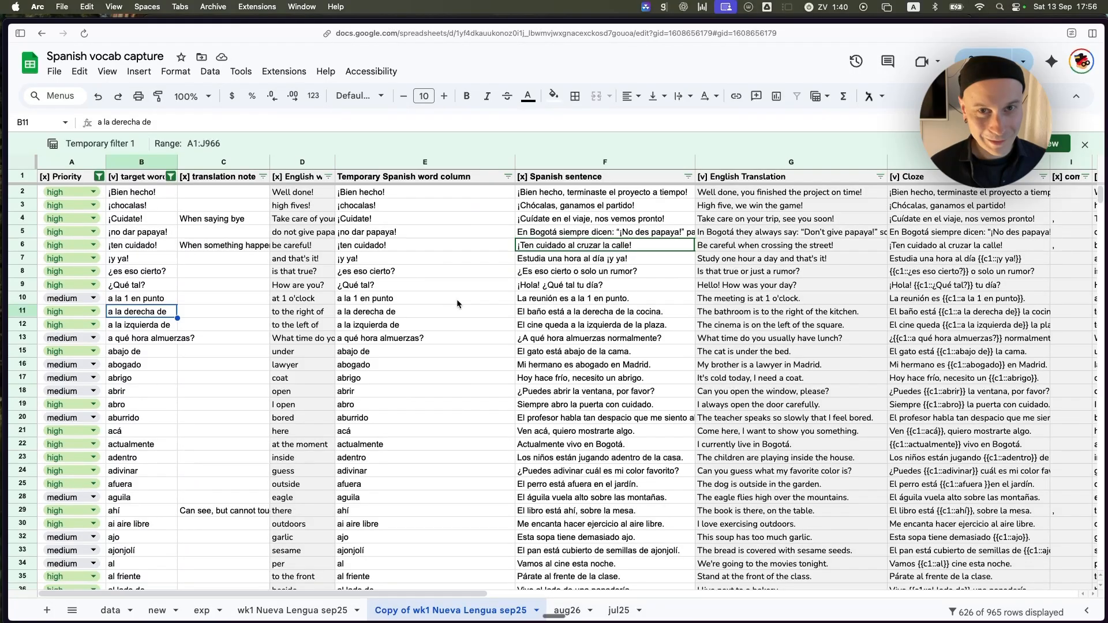
{"action": "left_click", "coordinate": [398, 326]}
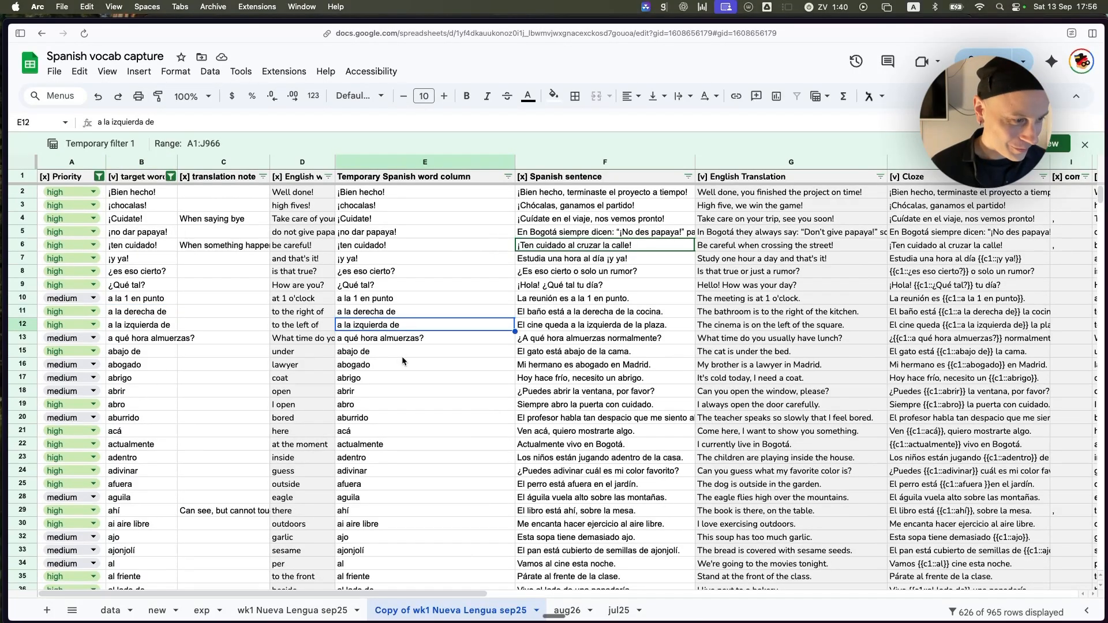
{"action": "left_click", "coordinate": [402, 357]}
{"action": "left_click", "coordinate": [376, 365]}
{"action": "left_click", "coordinate": [137, 366]}
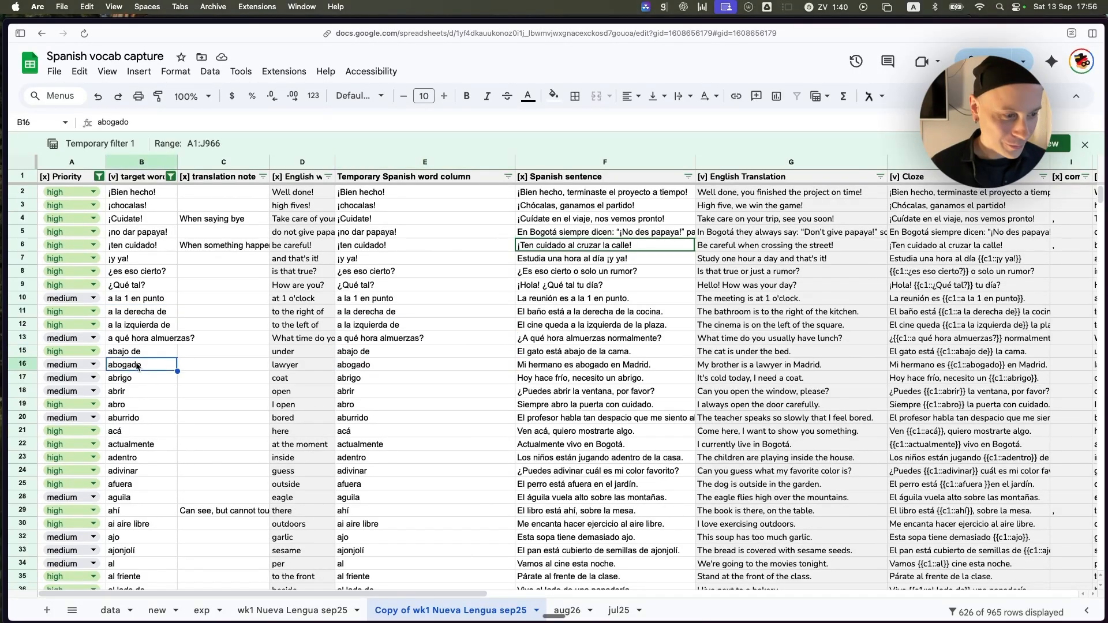
{"action": "left_click", "coordinate": [573, 367]}
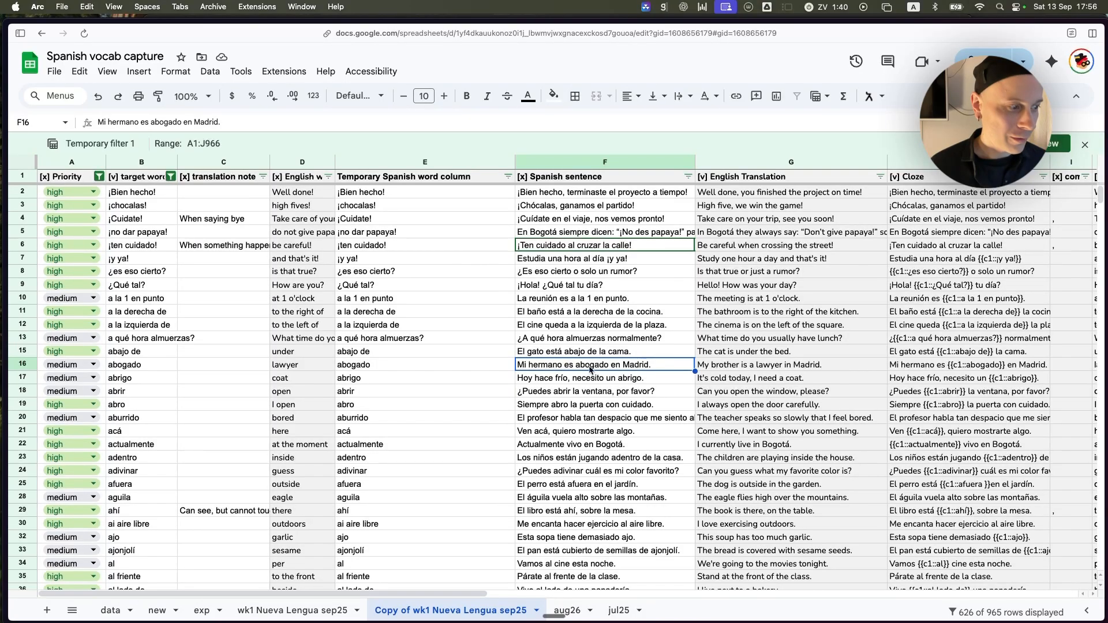
{"action": "left_click", "coordinate": [454, 353]}
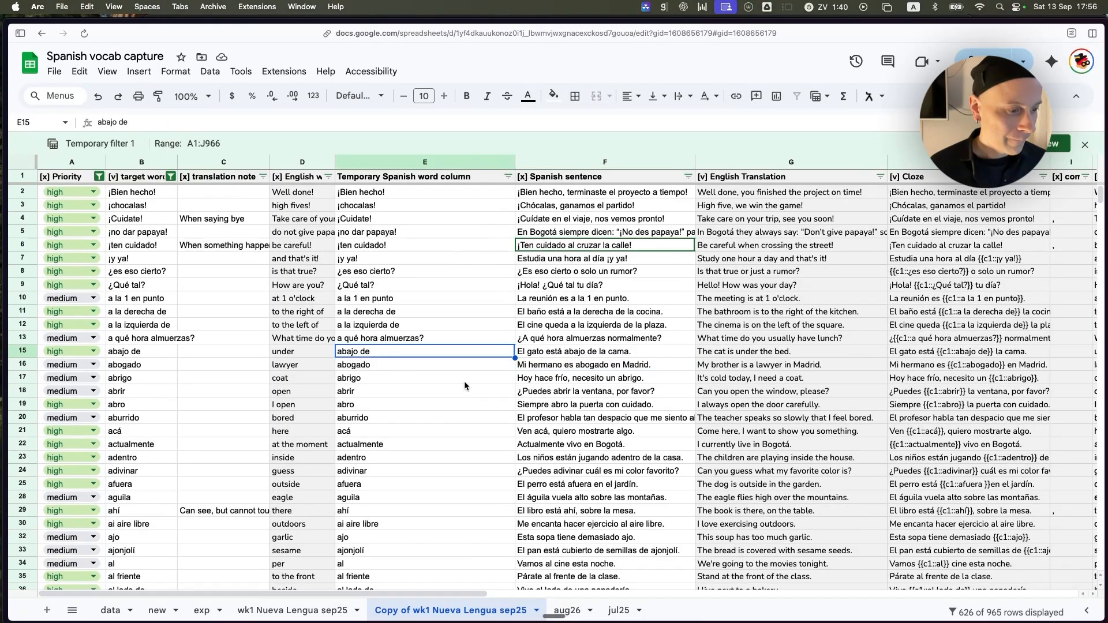
{"action": "scroll", "coordinate": [465, 385], "scroll_direction": "down", "scroll_amount": 20}
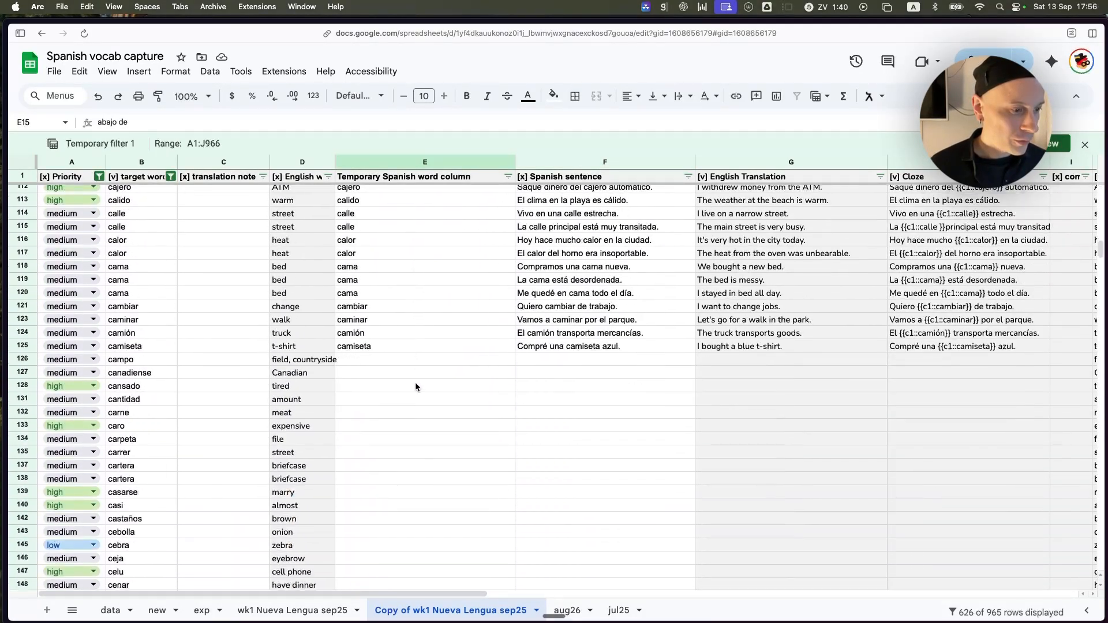
{"action": "scroll", "coordinate": [415, 382], "scroll_direction": "down", "scroll_amount": 1}
{"action": "left_click", "coordinate": [381, 316]}
{"action": "left_click", "coordinate": [379, 332]}
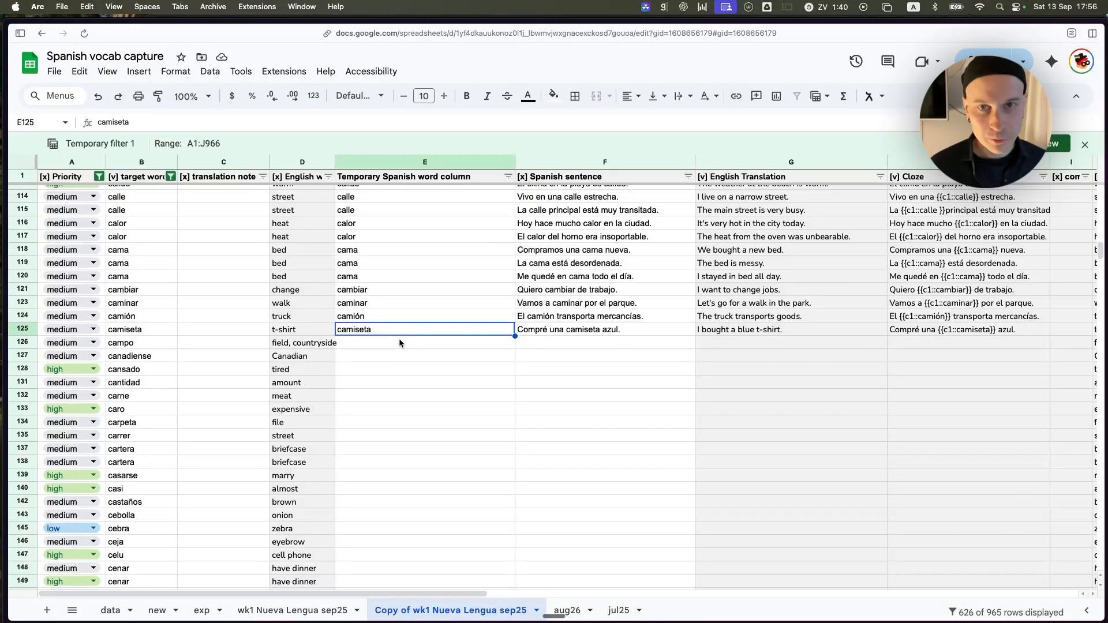
Switch to ChatGPT and read its closing question about continuing with rows 101–200.
{"action": "key", "text": "super+Tab"}
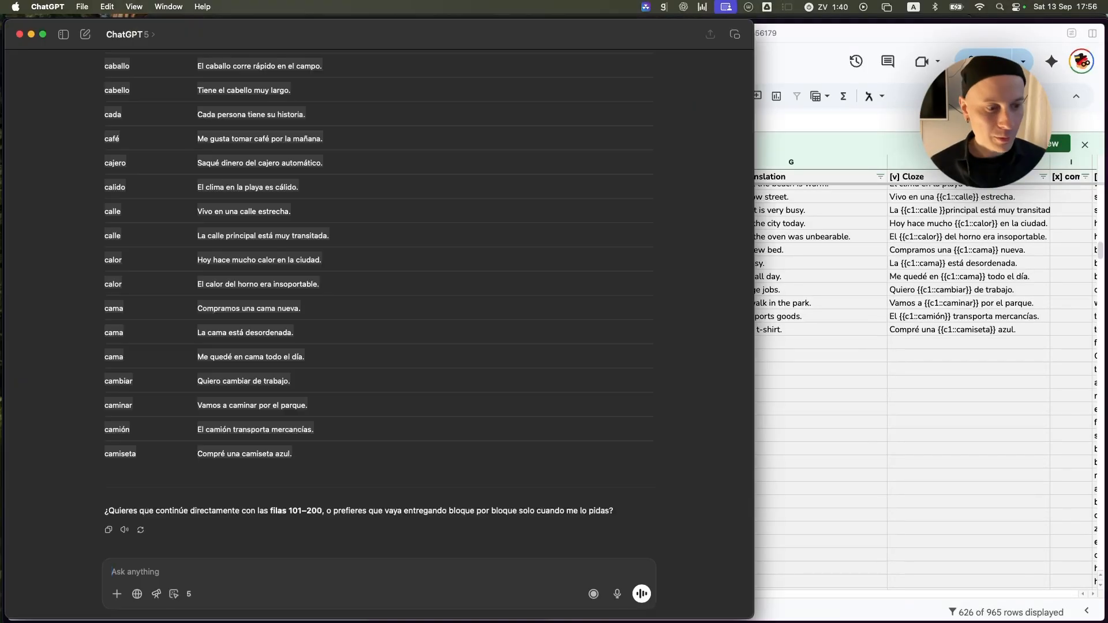
{"action": "left_click_drag", "start_coordinate": [160, 513], "coordinate": [522, 512]}
{"action": "left_click", "coordinate": [445, 512]}
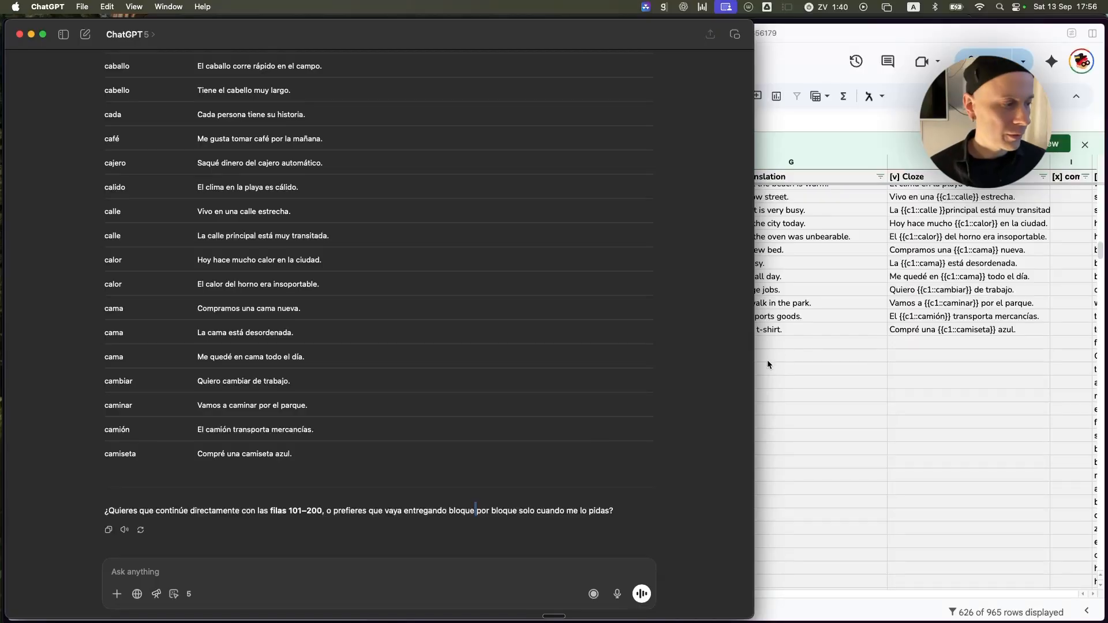
Return to the vocabulary sheet and delete the Temporary Spanish word column.
{"action": "key", "text": "super+Tab"}
{"action": "left_click", "coordinate": [421, 298]}
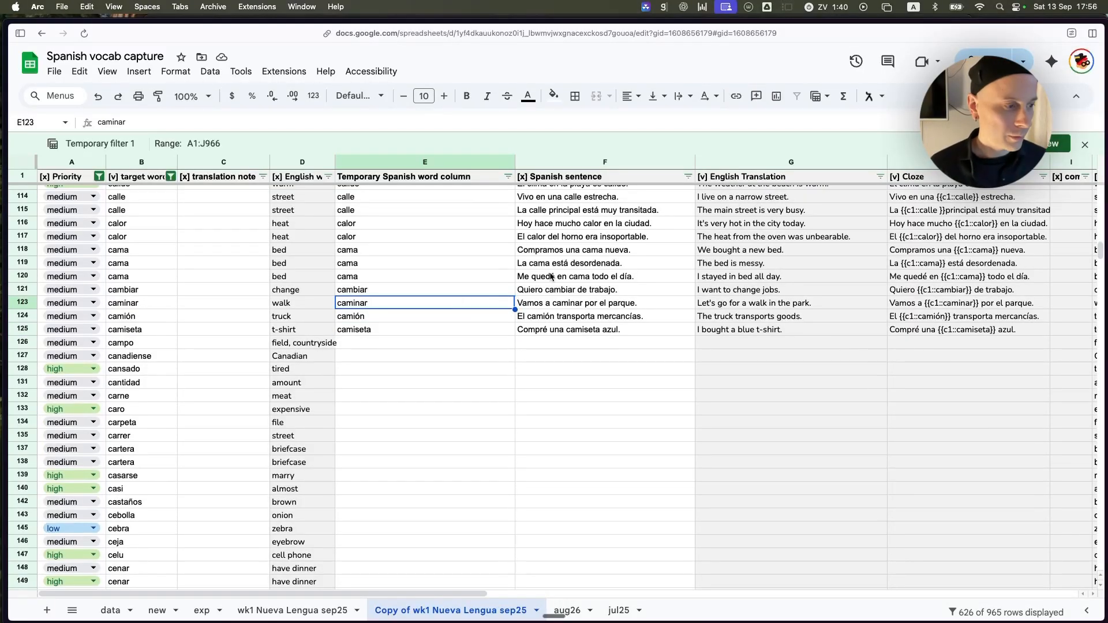
{"action": "scroll", "coordinate": [424, 276], "scroll_direction": "up", "scroll_amount": 1}
{"action": "scroll", "coordinate": [424, 294], "scroll_direction": "up", "scroll_amount": 5}
{"action": "left_click", "coordinate": [406, 163]}
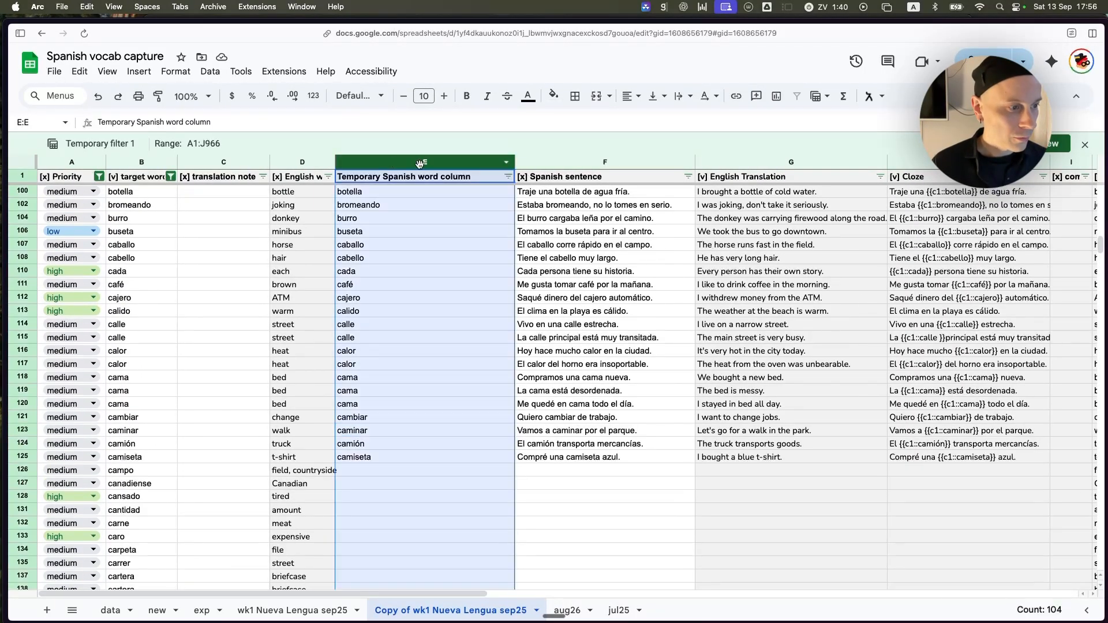
{"action": "right_click", "coordinate": [405, 165]}
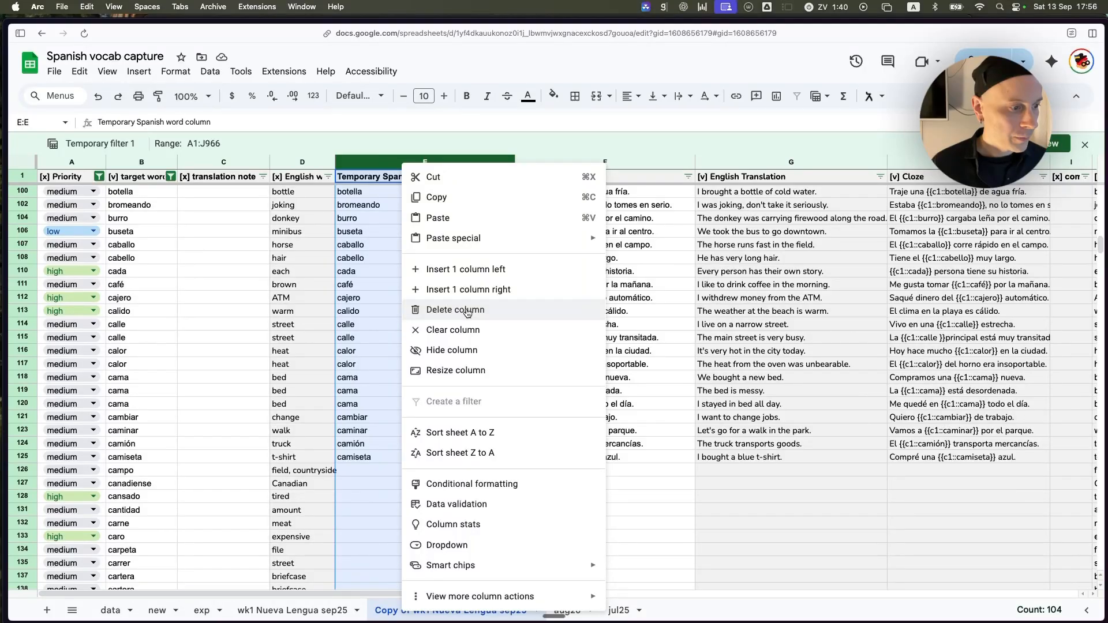
{"action": "left_click", "coordinate": [438, 310]}
{"action": "left_click", "coordinate": [431, 310]}
Examine the "abrir" row's target word and Spanish sentence, and the formulas in its English Translation and Cloze cells.
{"action": "scroll", "coordinate": [439, 289], "scroll_direction": "up", "scroll_amount": 15}
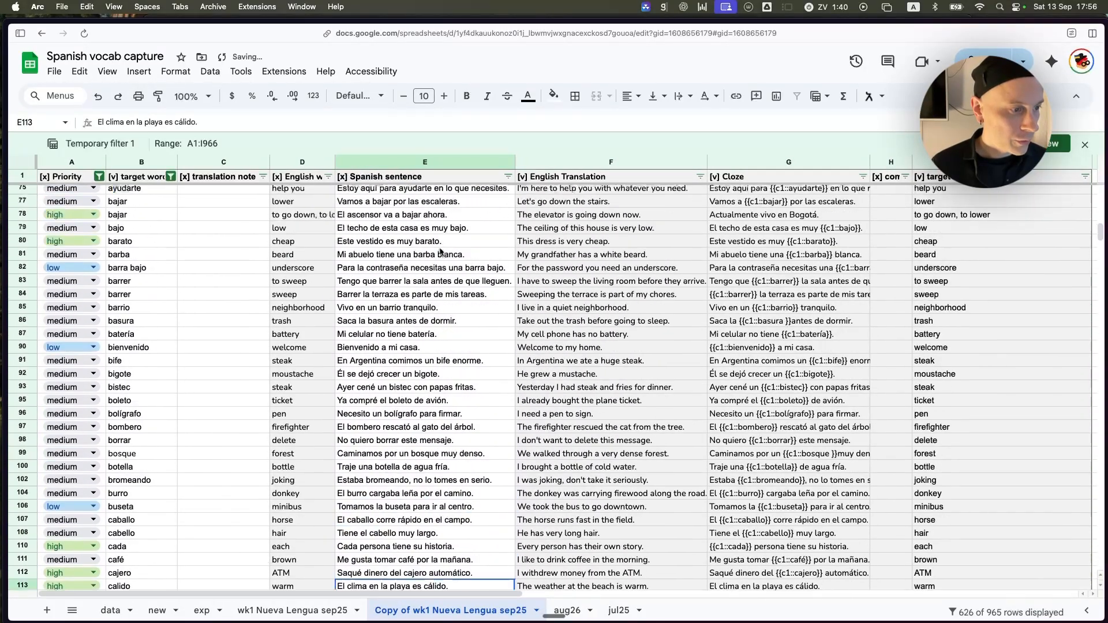
{"action": "scroll", "coordinate": [443, 263], "scroll_direction": "up", "scroll_amount": 10}
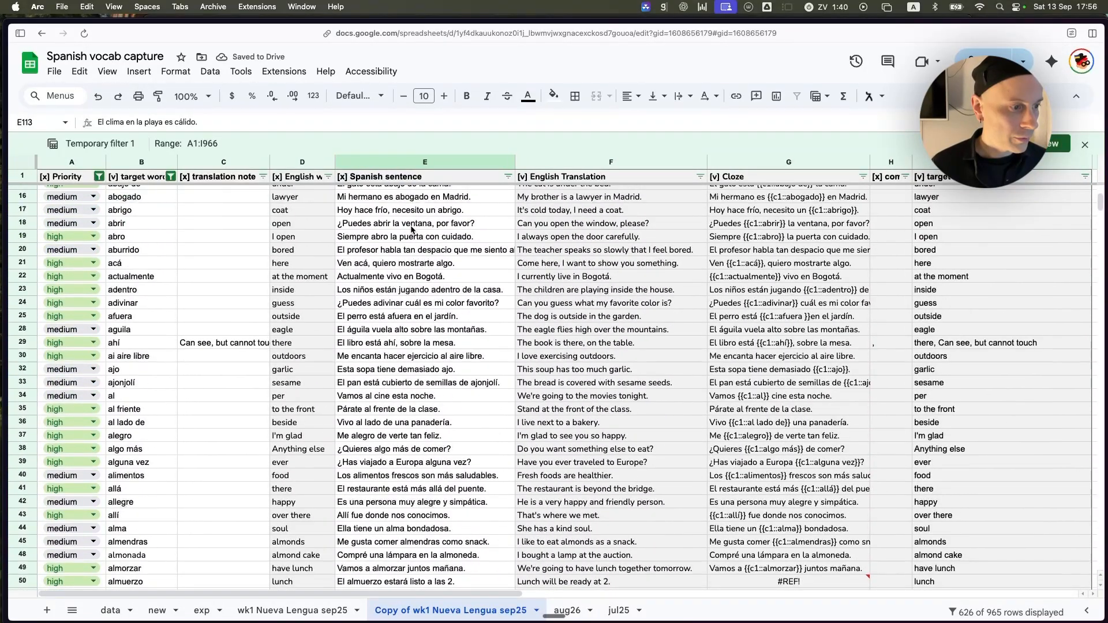
{"action": "left_click", "coordinate": [411, 225]}
{"action": "left_click", "coordinate": [580, 228]}
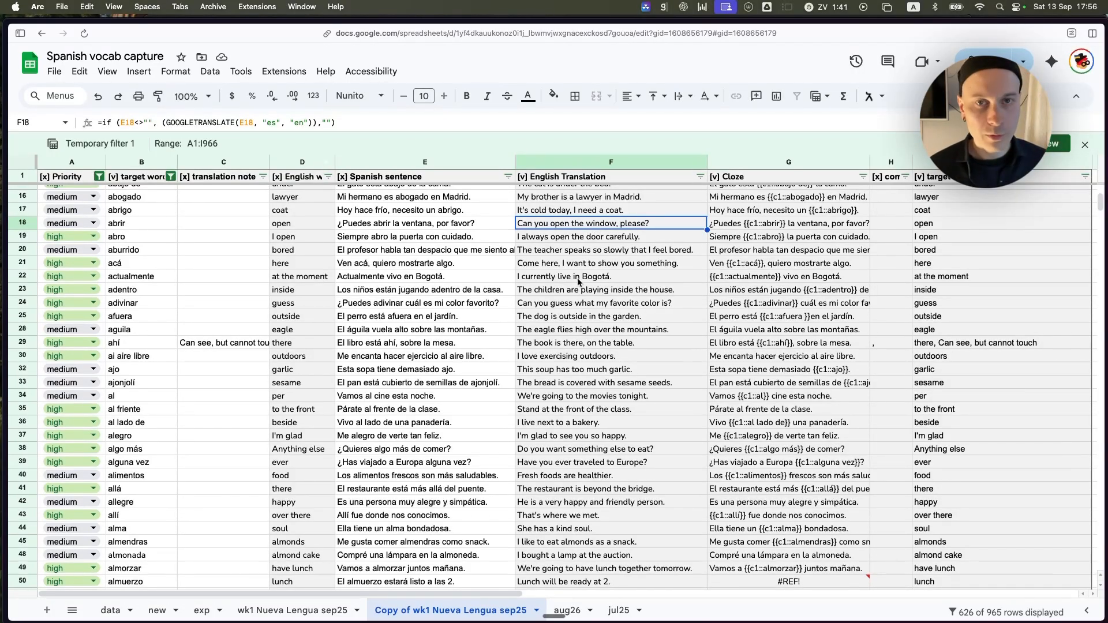
{"action": "left_click", "coordinate": [767, 227]}
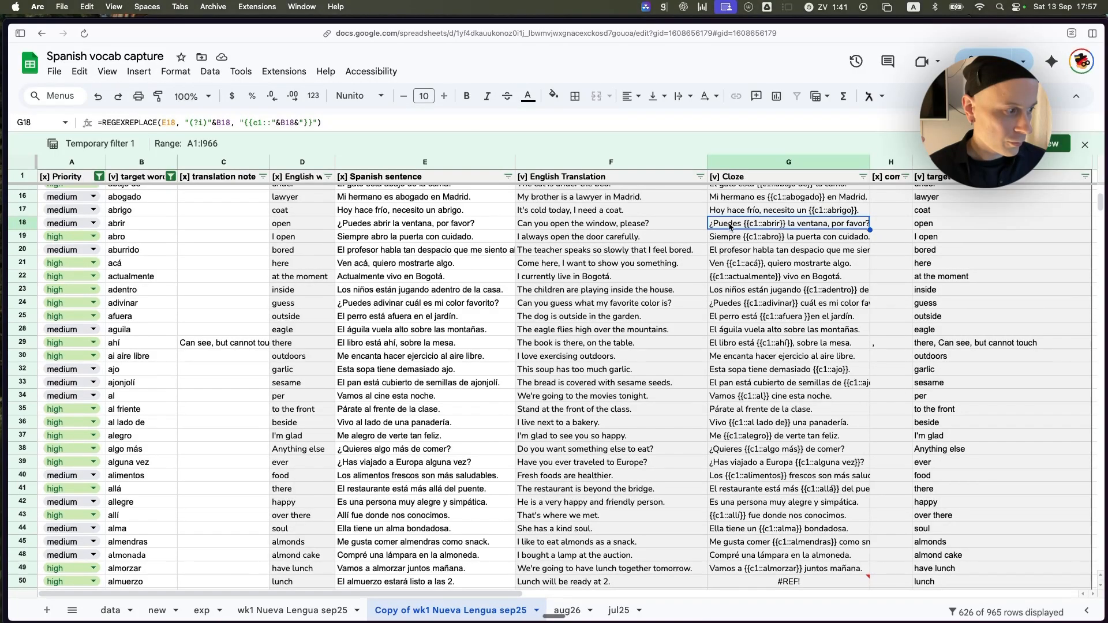
{"action": "left_click", "coordinate": [129, 222]}
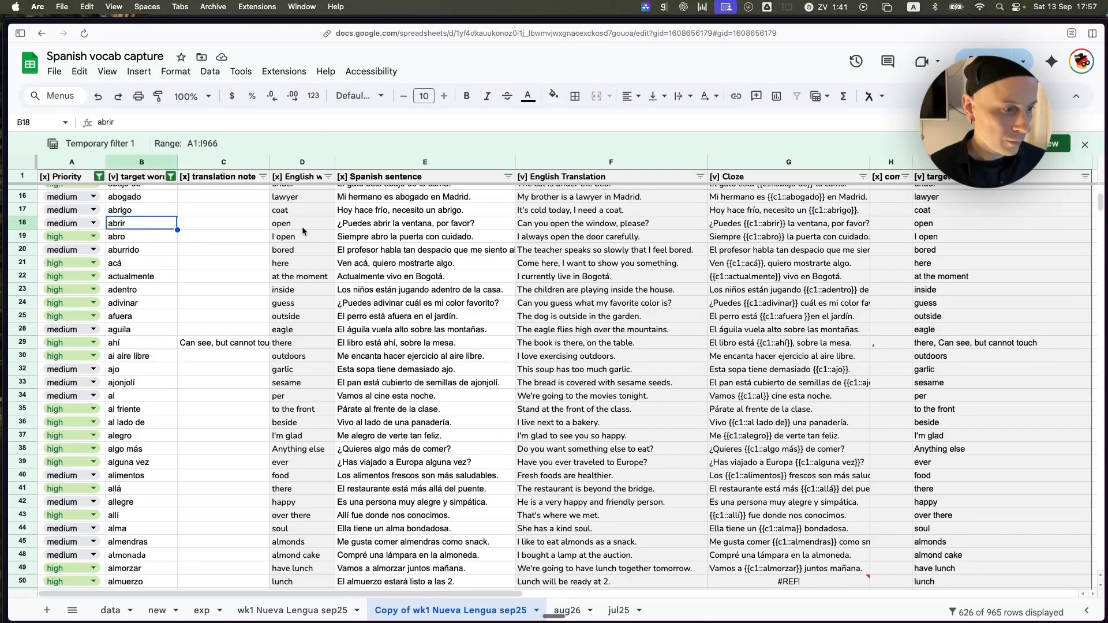
{"action": "left_click", "coordinate": [473, 224]}
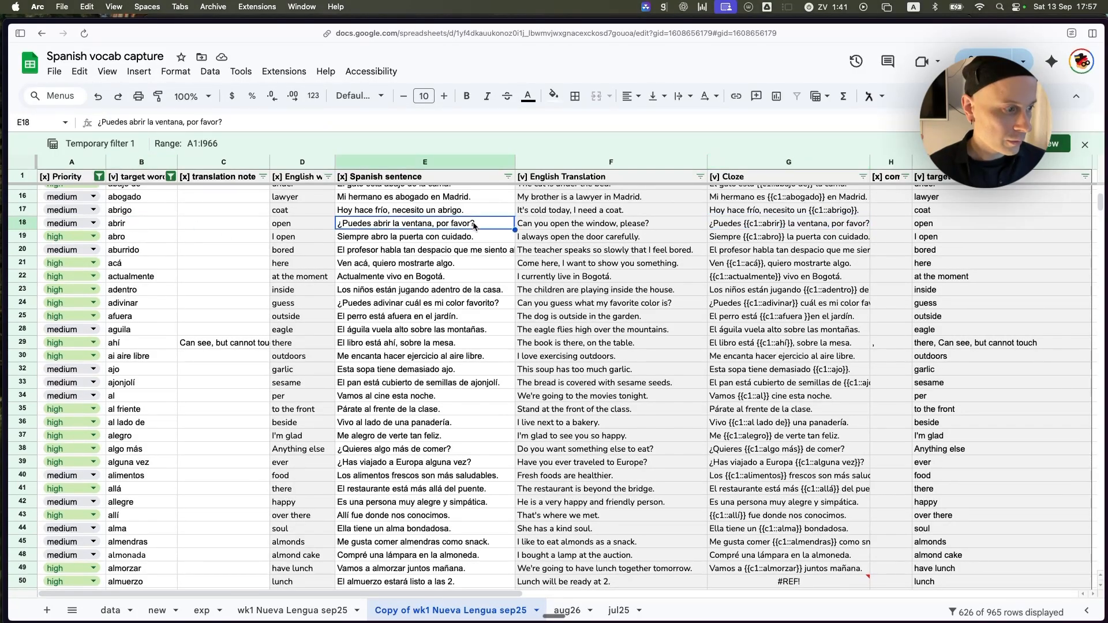
{"action": "left_click", "coordinate": [771, 225]}
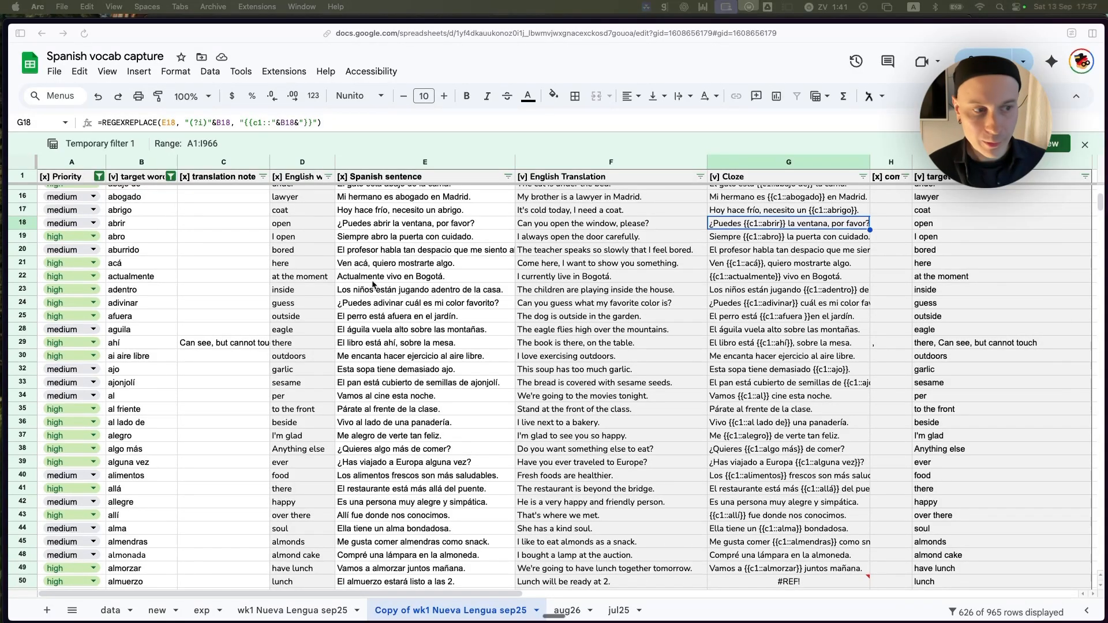
Review the [x] and [v] markers in the English word, Priority and target word headers, and the Spanish sentence for "abajo de".
{"action": "scroll", "coordinate": [396, 271], "scroll_direction": "up", "scroll_amount": 3}
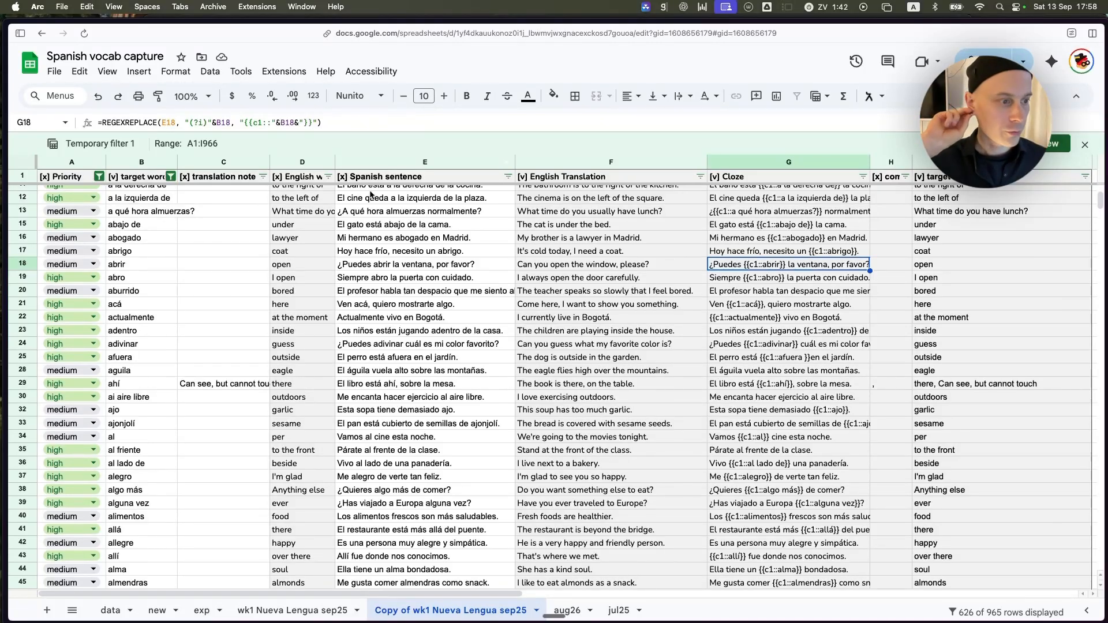
{"action": "left_click", "coordinate": [353, 179]}
{"action": "left_click", "coordinate": [291, 182]}
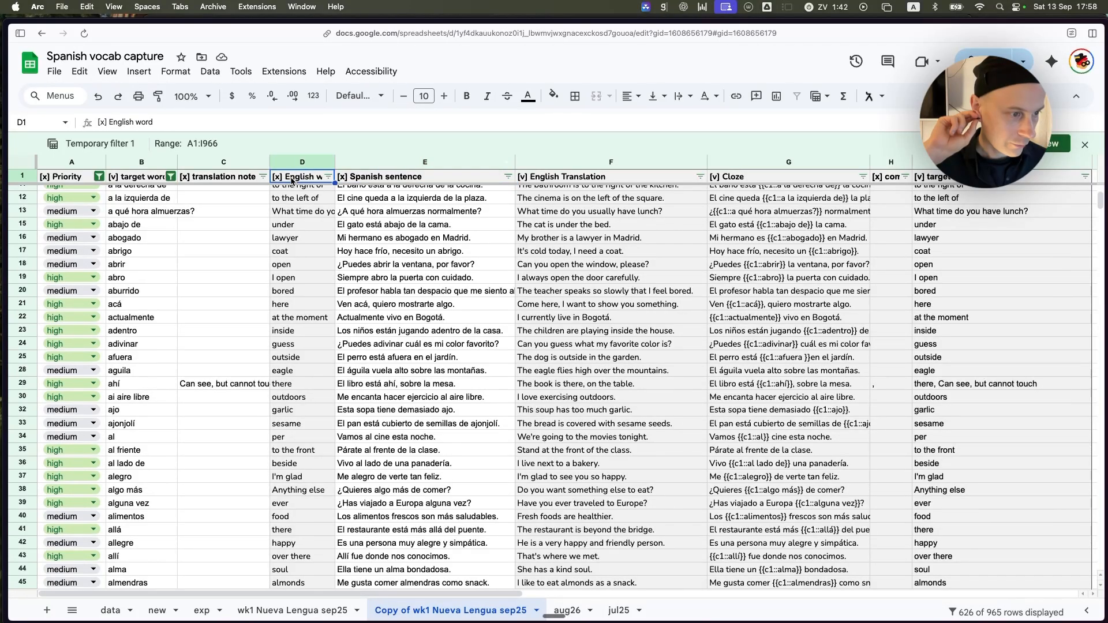
{"action": "left_click", "coordinate": [64, 180]}
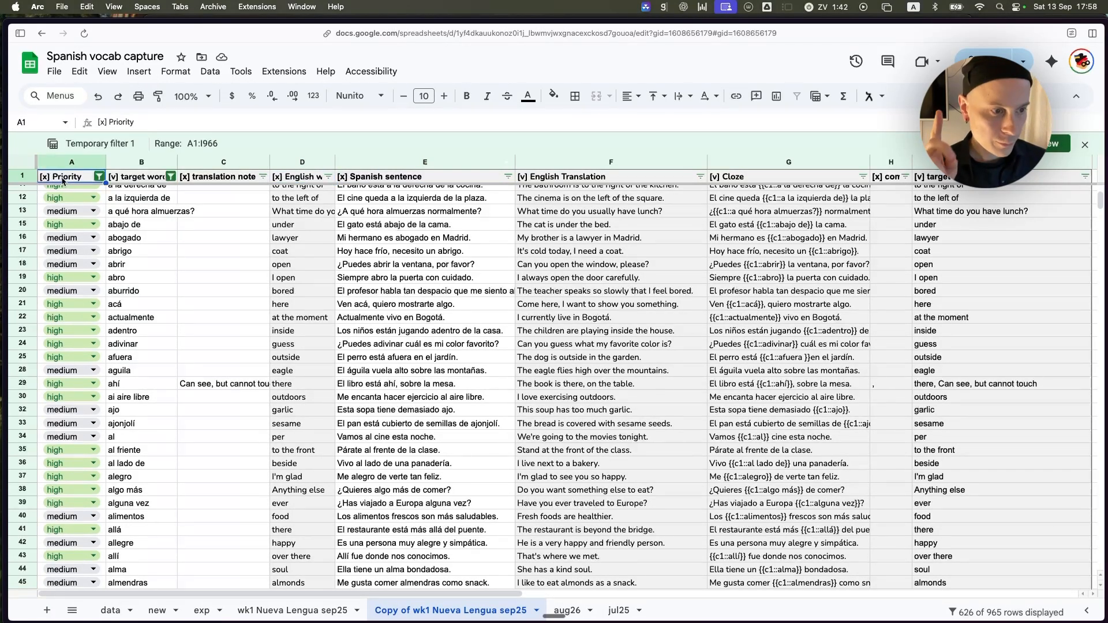
{"action": "left_click", "coordinate": [136, 180]}
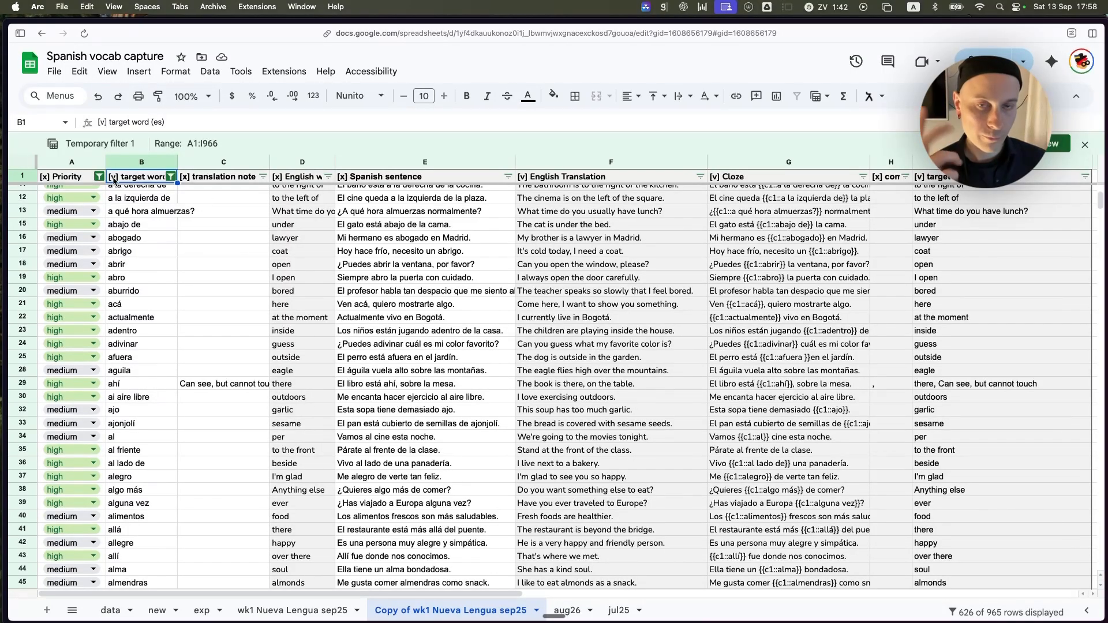
{"action": "left_click", "coordinate": [70, 180]}
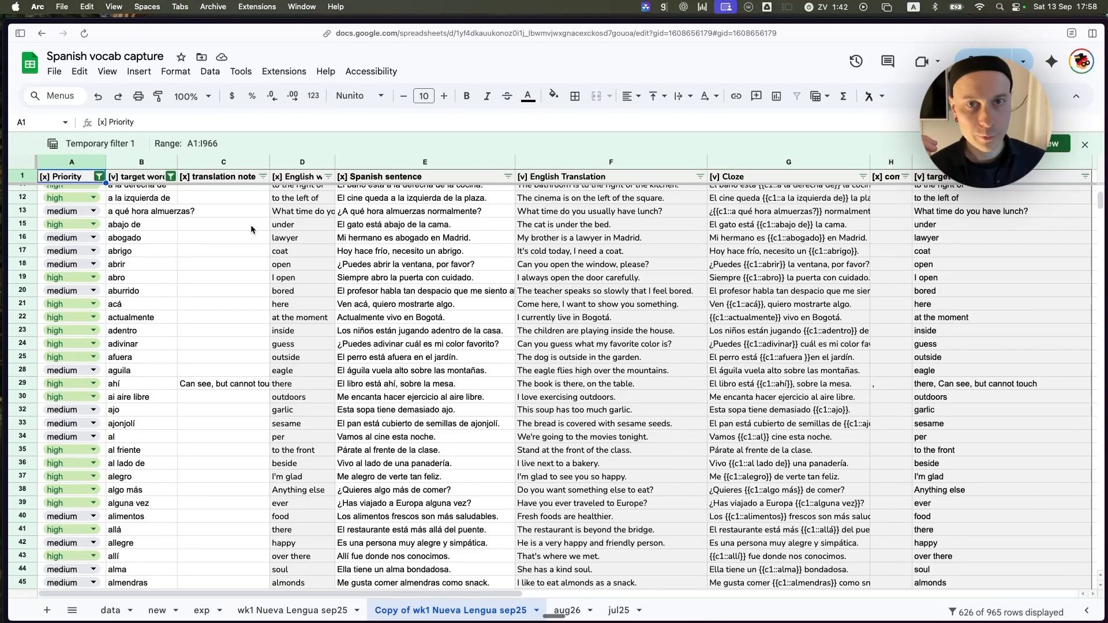
{"action": "left_click", "coordinate": [355, 230]}
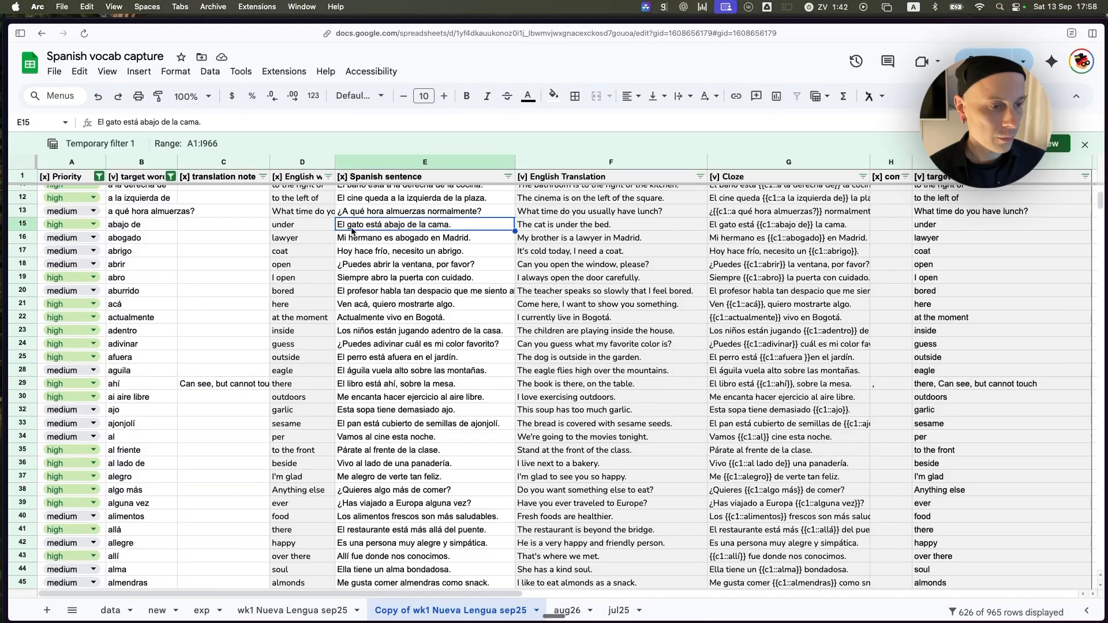
Filter the Priority column to show only rows with the value "high", excluding low and medium.
{"action": "left_click", "coordinate": [104, 180]}
{"action": "left_click", "coordinate": [99, 176]}
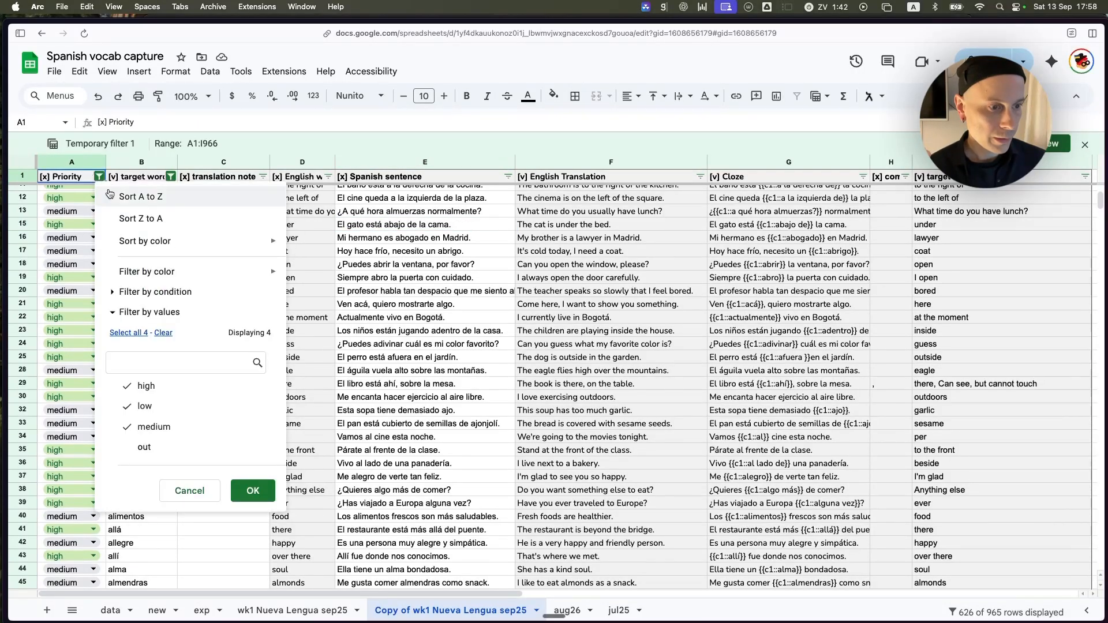
{"action": "left_click", "coordinate": [163, 408]}
{"action": "left_click", "coordinate": [153, 426]}
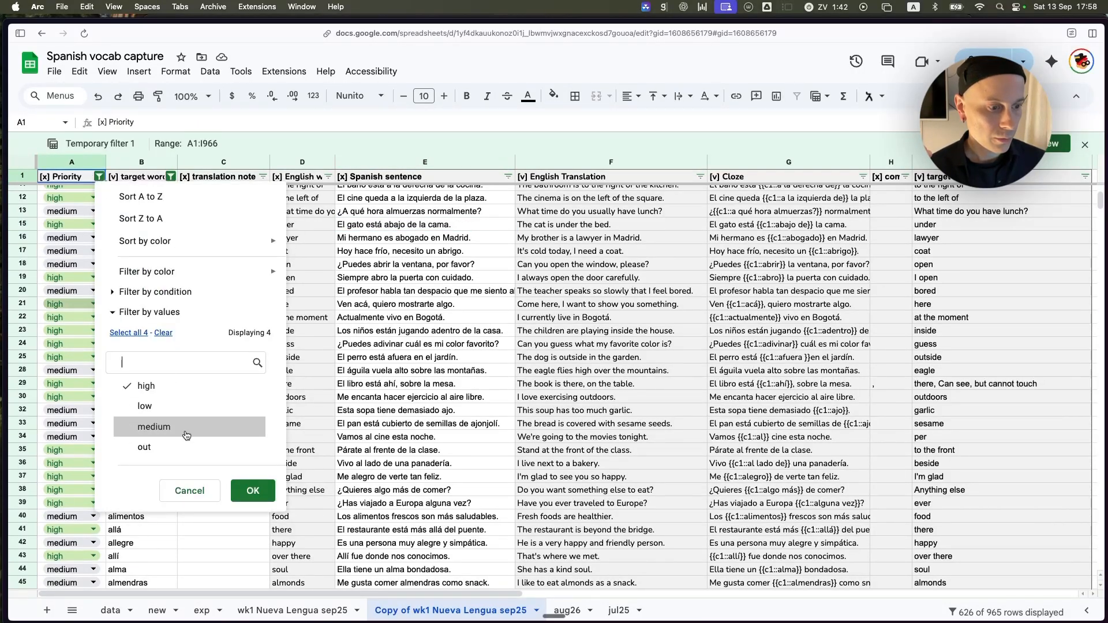
{"action": "left_click", "coordinate": [253, 491]}
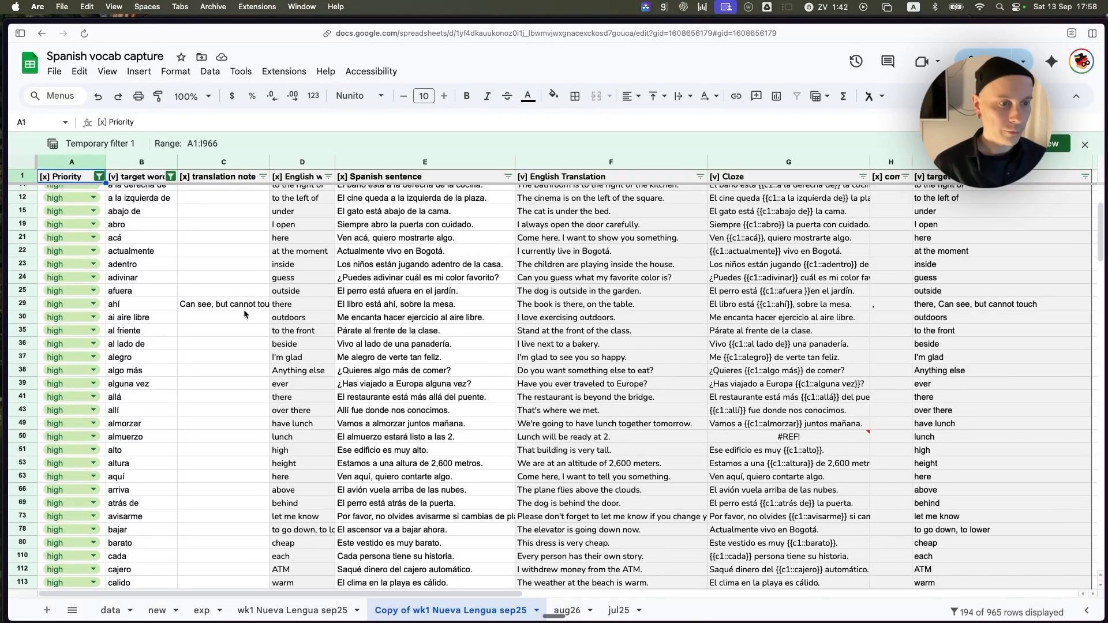
Copy the filtered table from the target word (es) header through the target word (en) column, down to the last row, B1:I723.
{"action": "key", "text": "Right"}
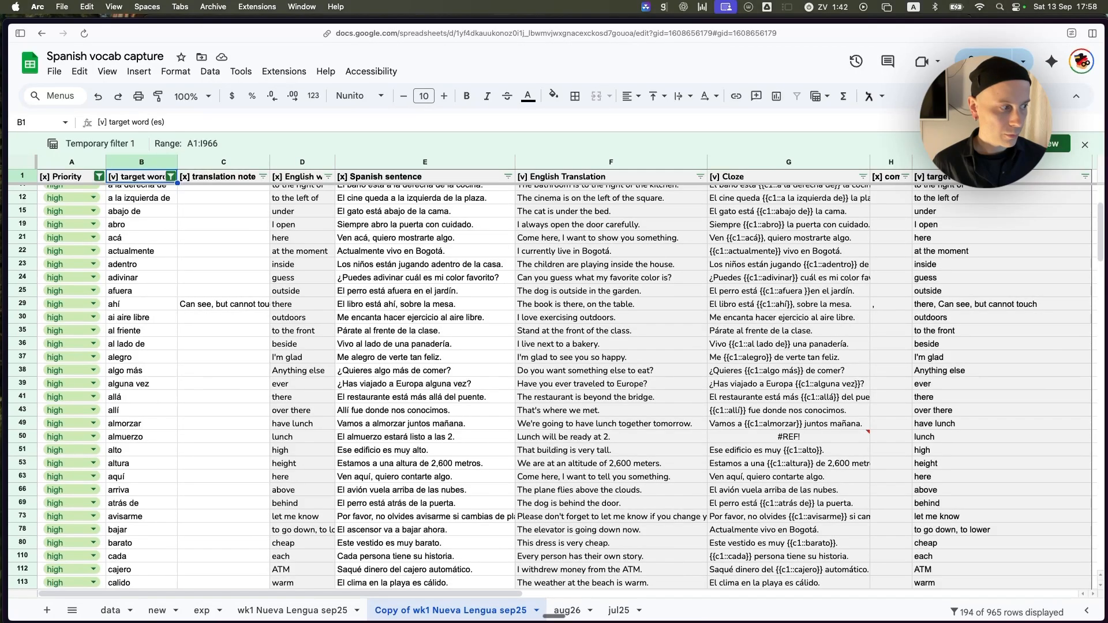
{"action": "key", "text": "shift+super+Right"}
{"action": "key", "text": "shift+super+Down"}
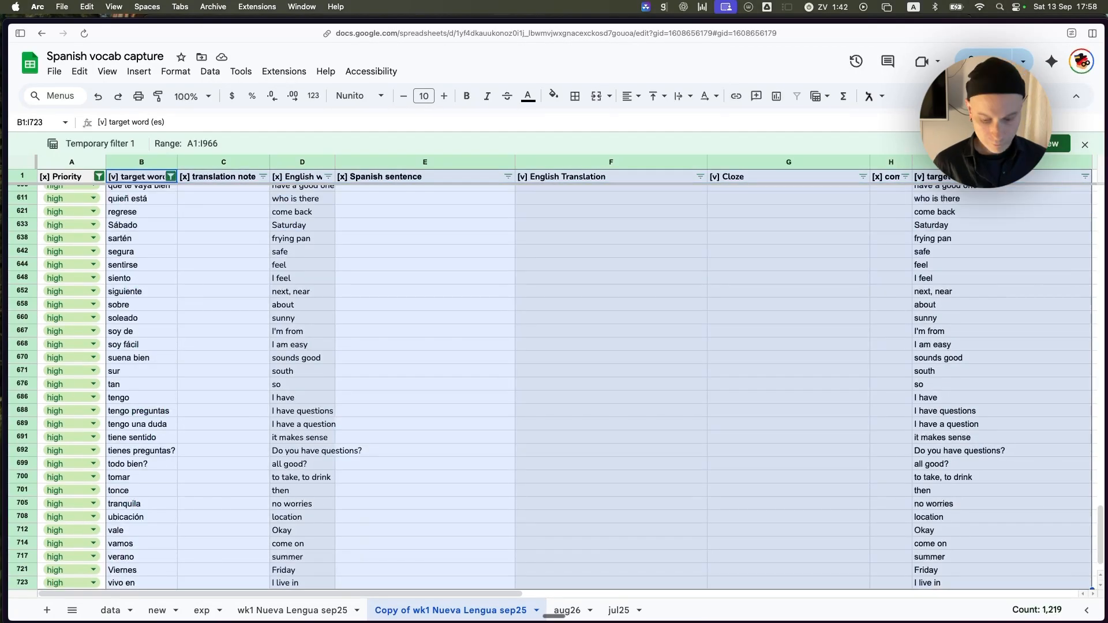
{"action": "key", "text": "super+c"}
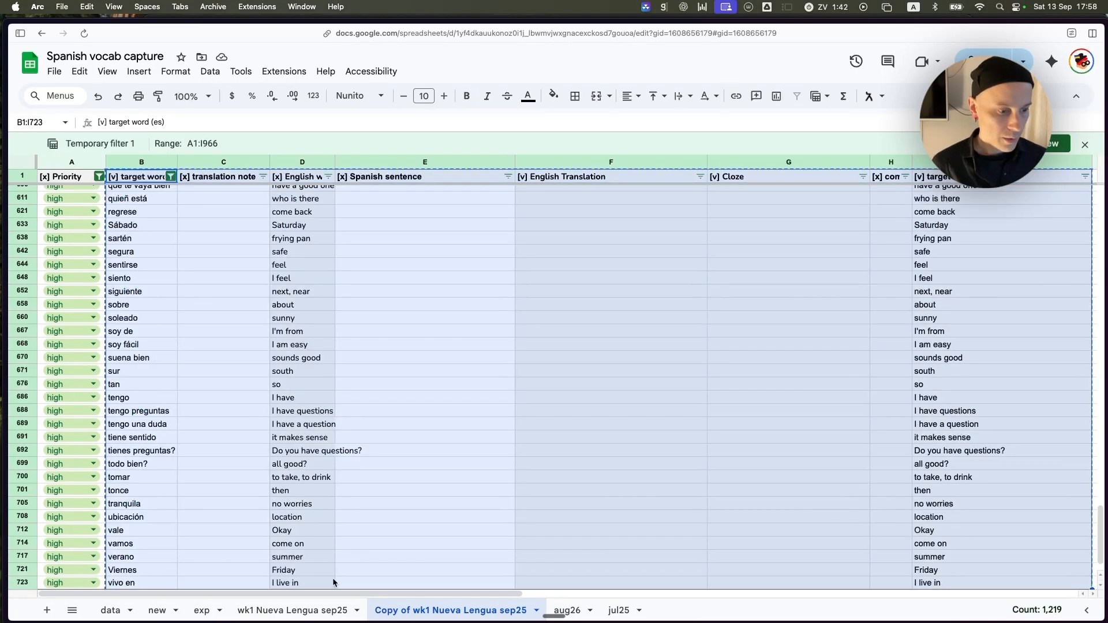
Look through the exp, new and wk1 Nueva Lengua sep25 sheets, and return to the Copy of wk1 Nueva Lengua sep25 sheet.
{"action": "left_click", "coordinate": [202, 610]}
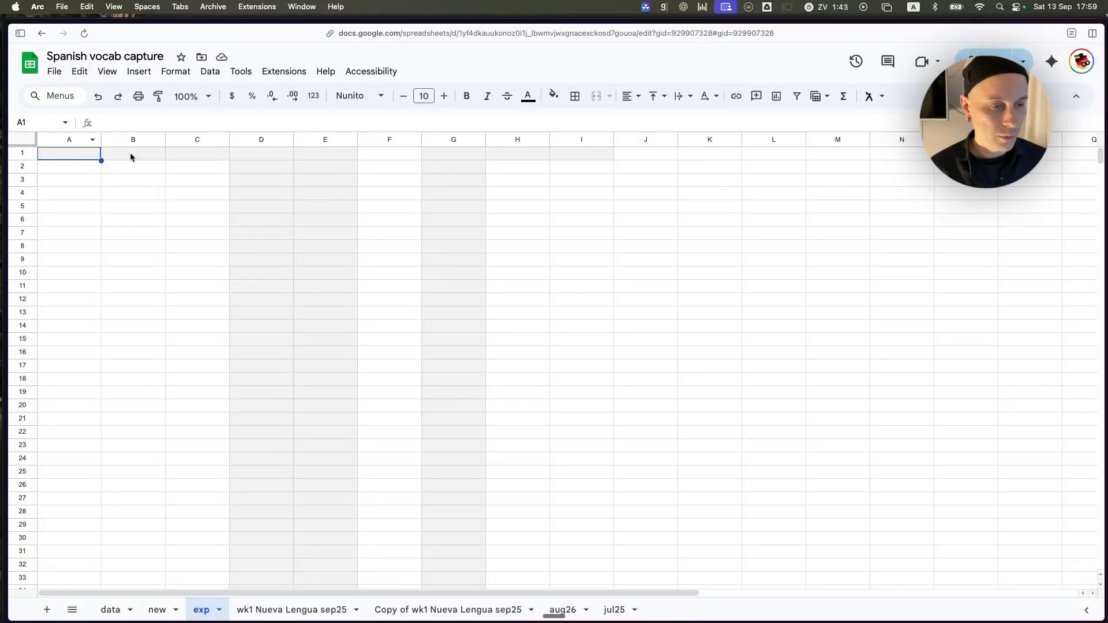
{"action": "left_click", "coordinate": [82, 157]}
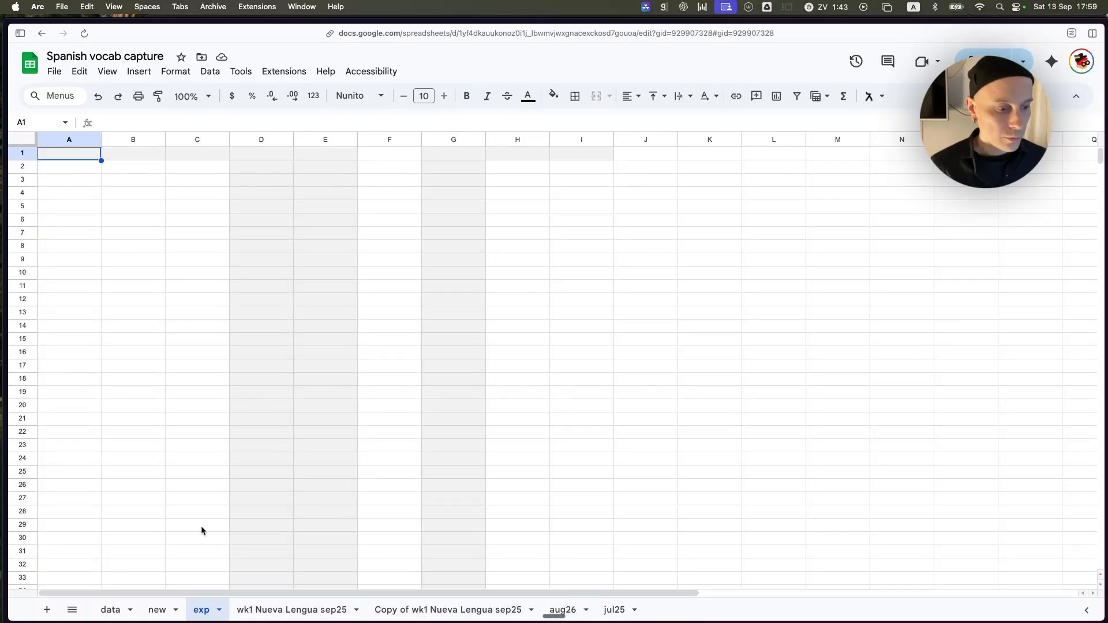
{"action": "left_click", "coordinate": [157, 610]}
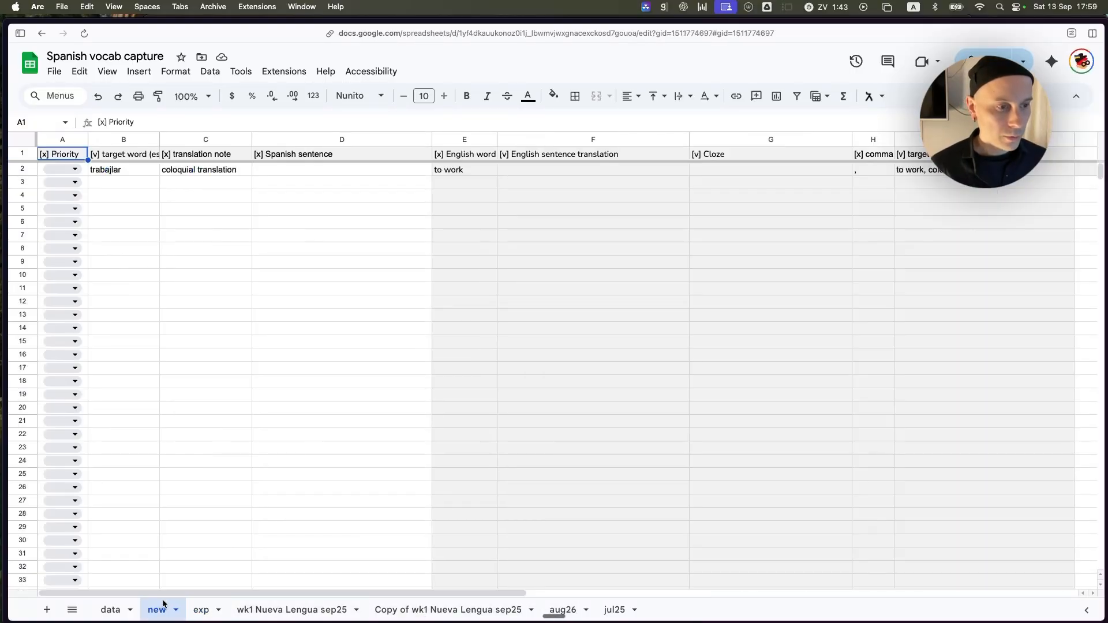
{"action": "left_click", "coordinate": [295, 610]}
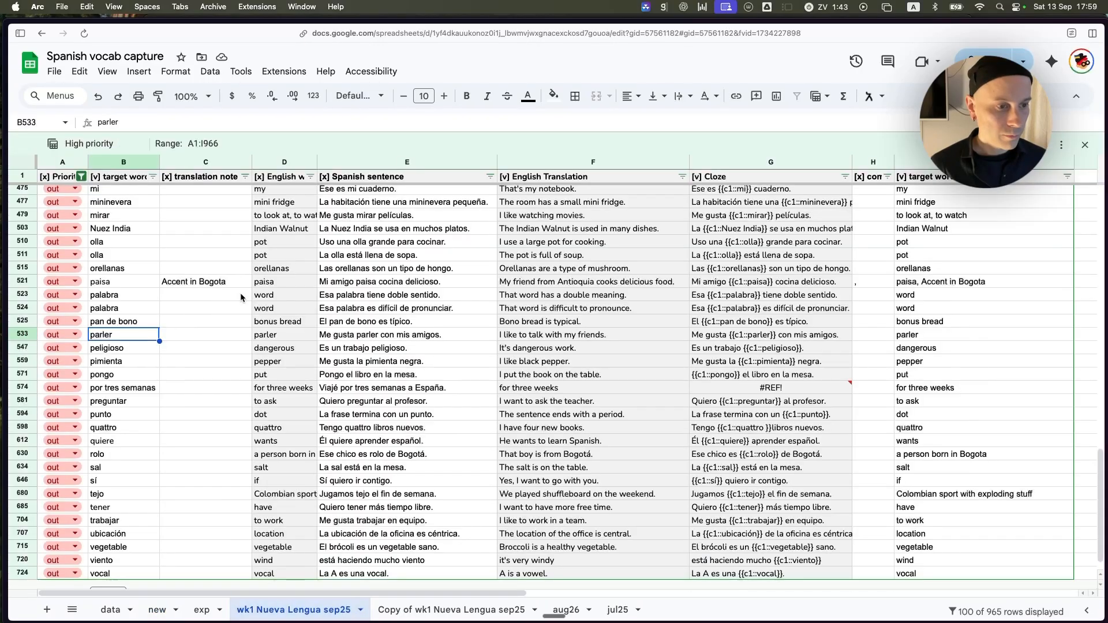
{"action": "left_click", "coordinate": [406, 611]}
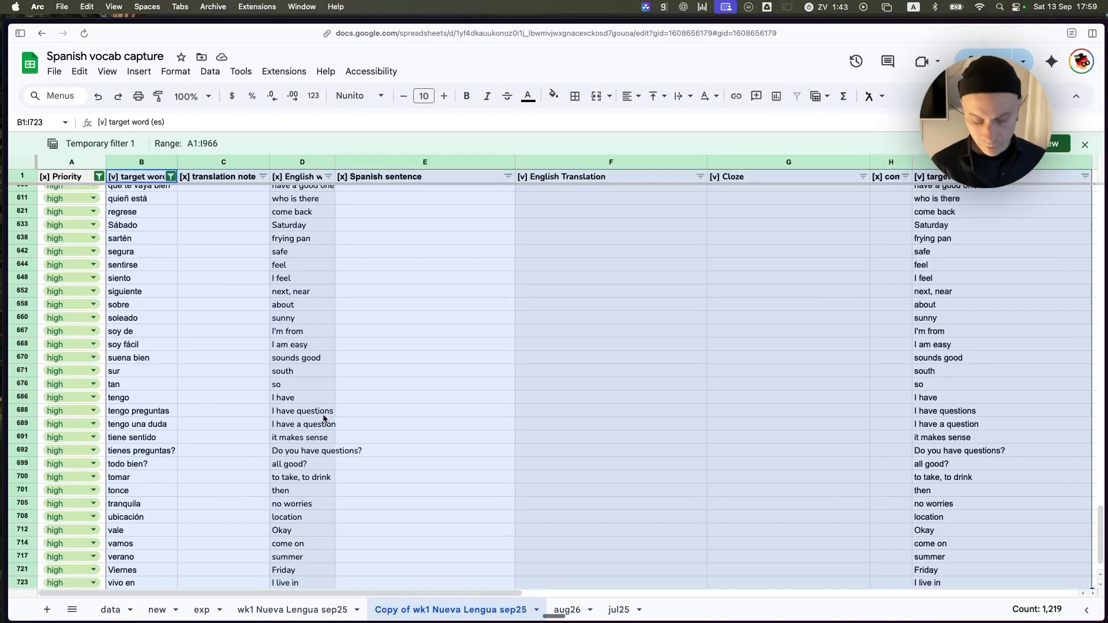
Copy the selected range B1:I723 again and paste it as values only into the exp sheet, starting at A1.
{"action": "left_click", "coordinate": [79, 71]}
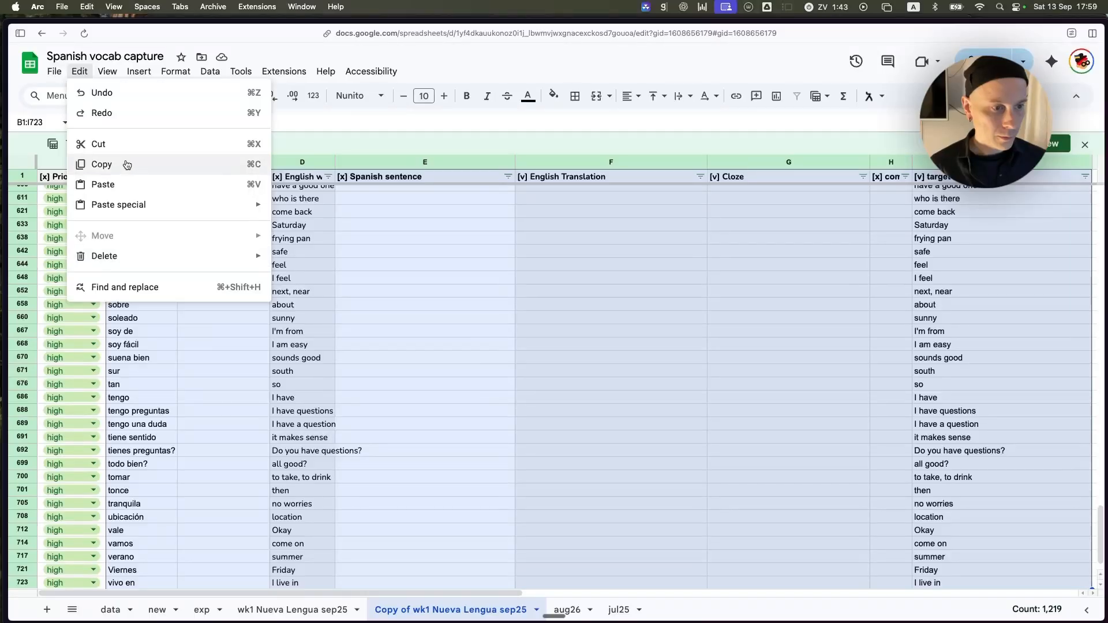
{"action": "left_click", "coordinate": [86, 163]}
{"action": "left_click", "coordinate": [277, 610]}
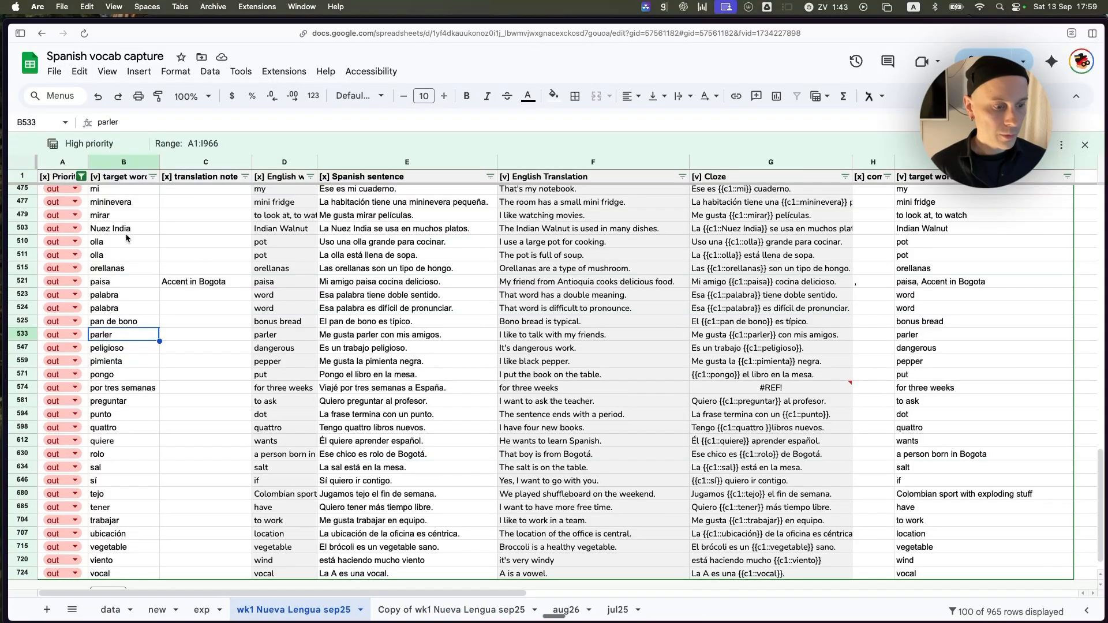
{"action": "left_click", "coordinate": [201, 610]}
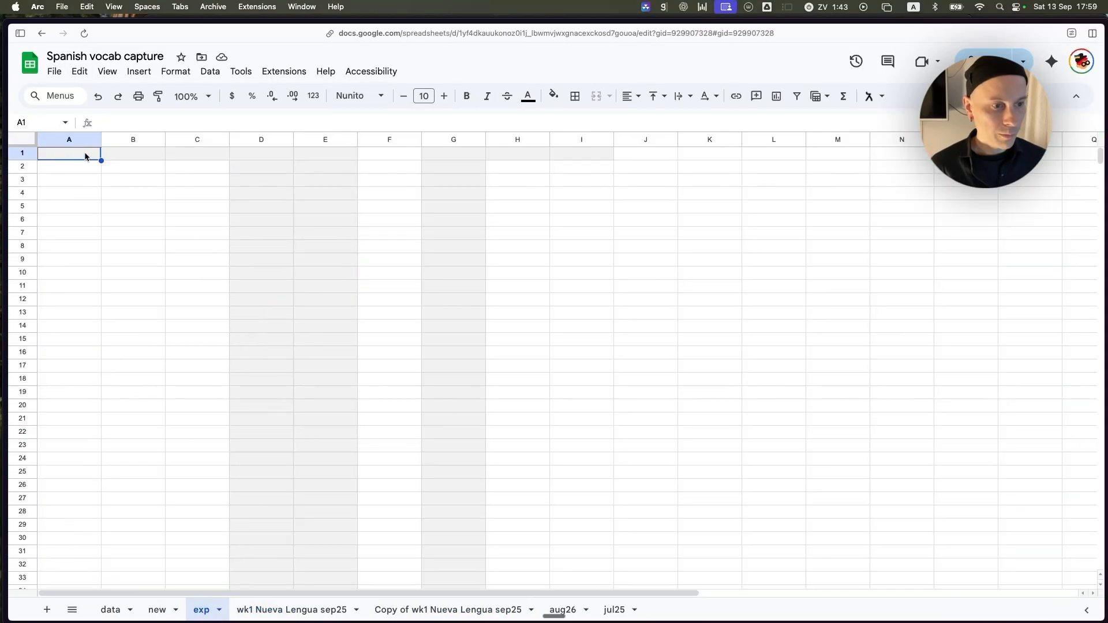
{"action": "left_click", "coordinate": [54, 71]}
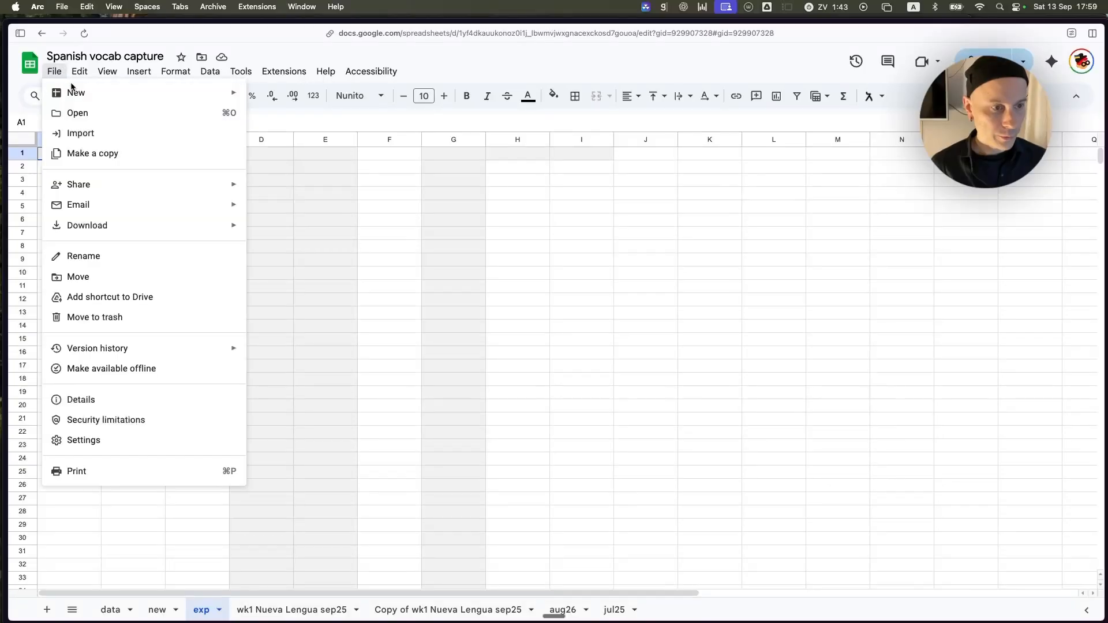
{"action": "mouse_move", "coordinate": [80, 71]}
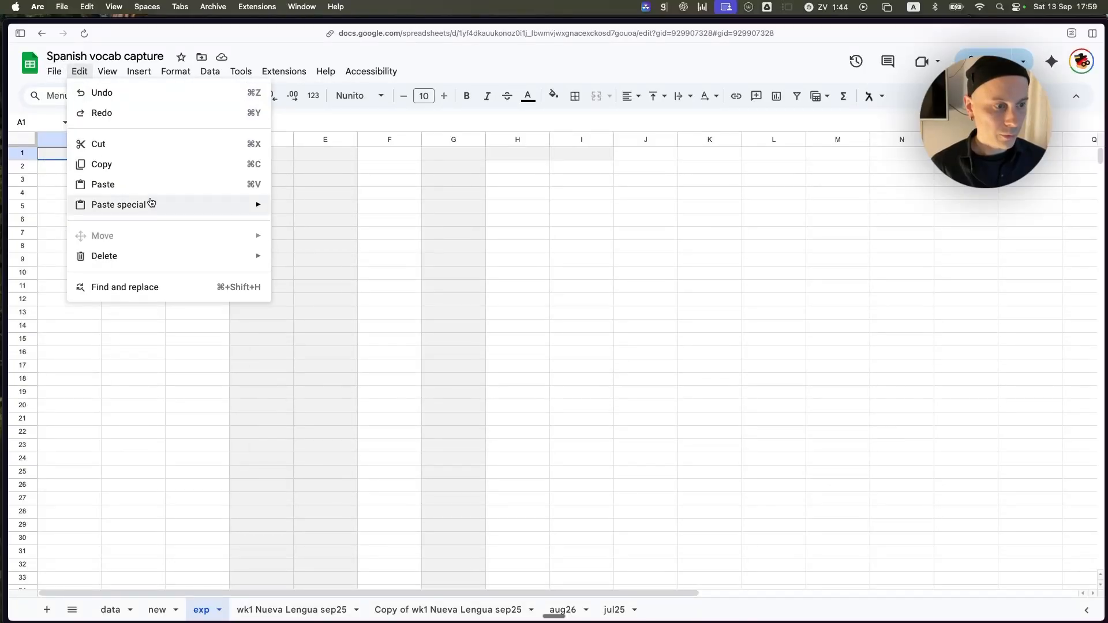
{"action": "mouse_move", "coordinate": [152, 205]}
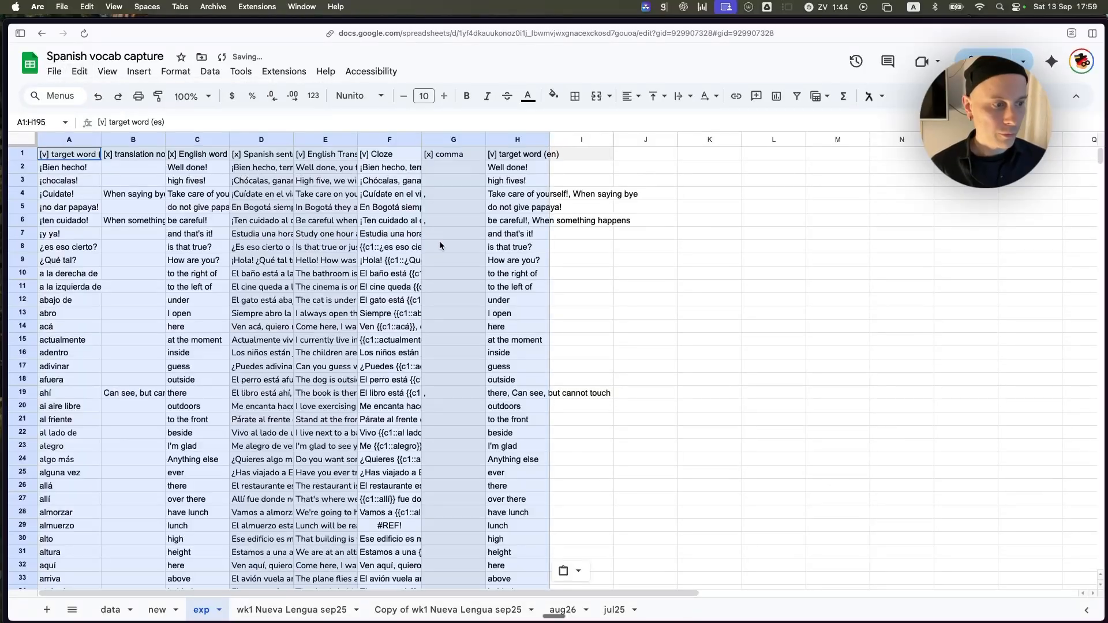
{"action": "left_click", "coordinate": [324, 210]}
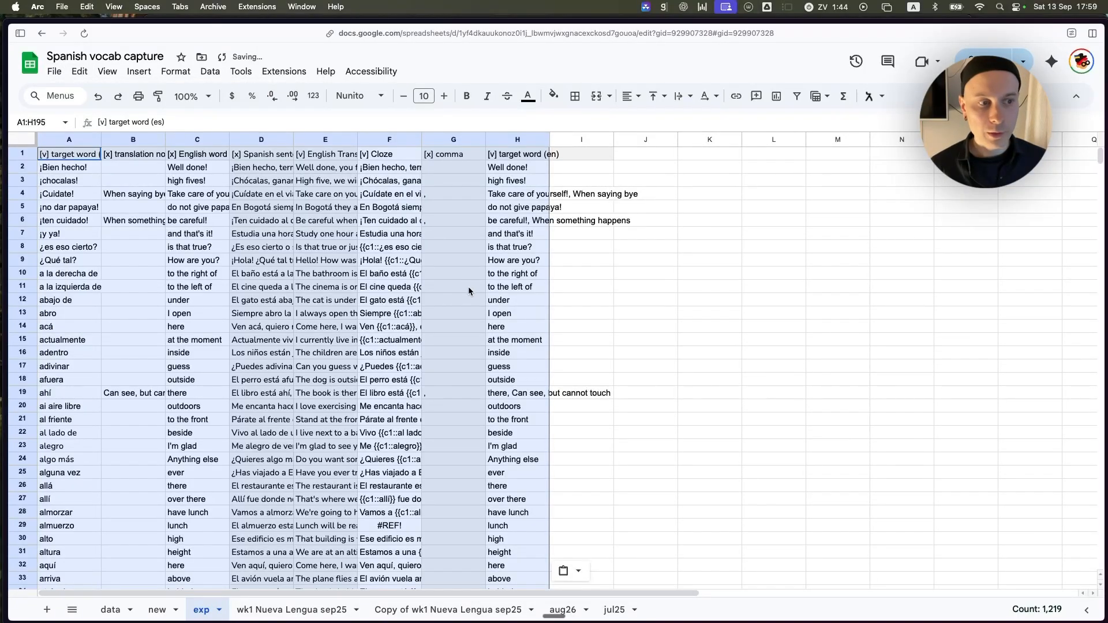
Clear the contents of the [x] columns in the exp sheet: translation note, English word, comma and Spanish sentence.
{"action": "left_click", "coordinate": [86, 184]}
{"action": "left_click_drag", "start_coordinate": [133, 139], "coordinate": [194, 142]}
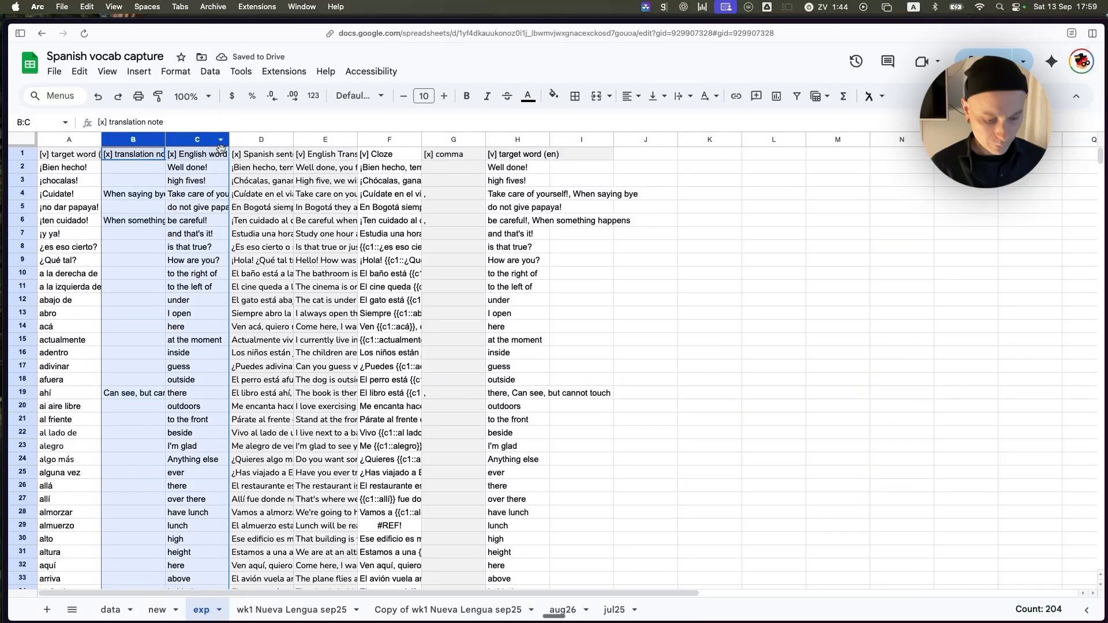
{"action": "key", "text": "Delete"}
{"action": "left_click", "coordinate": [441, 139]}
{"action": "key", "text": "Delete"}
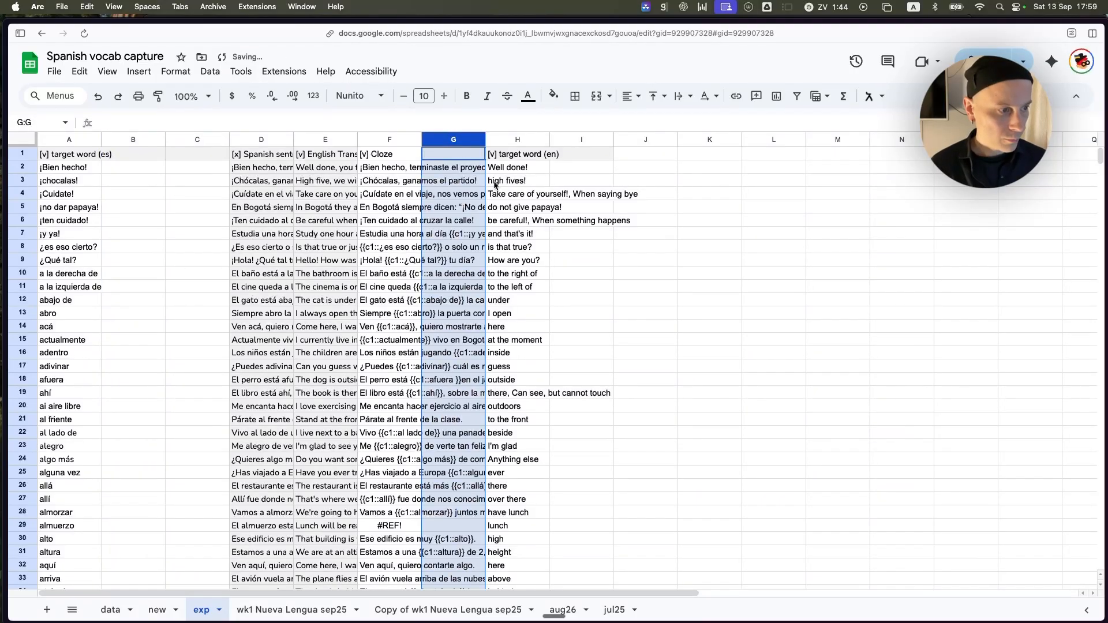
{"action": "left_click", "coordinate": [261, 142]}
{"action": "left_click", "coordinate": [312, 151]}
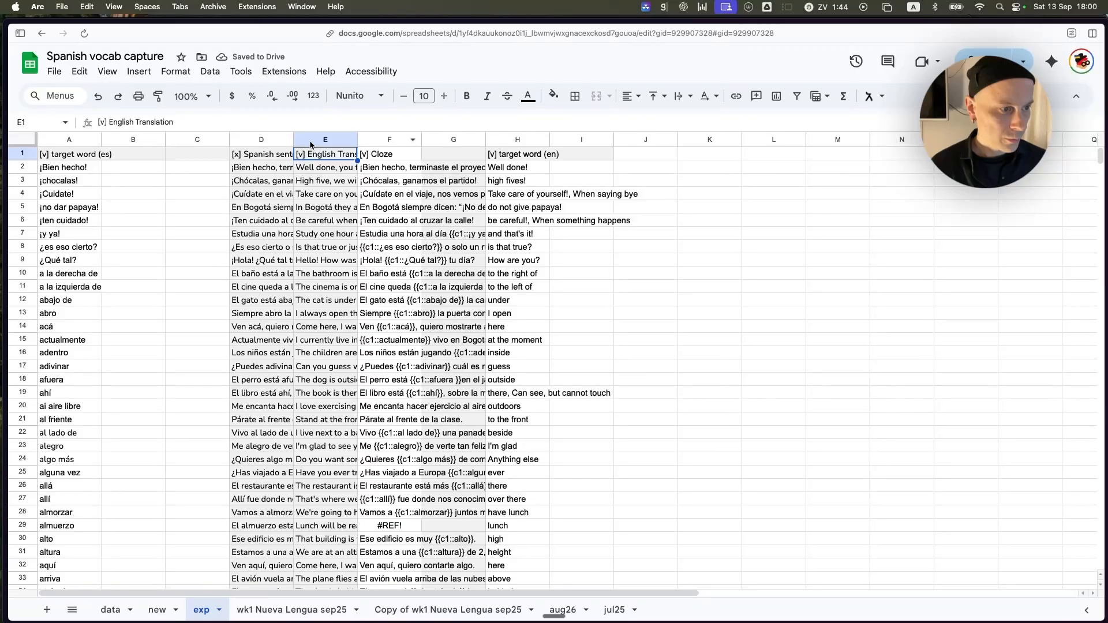
{"action": "key", "text": "Left"}
{"action": "left_click", "coordinate": [245, 143]}
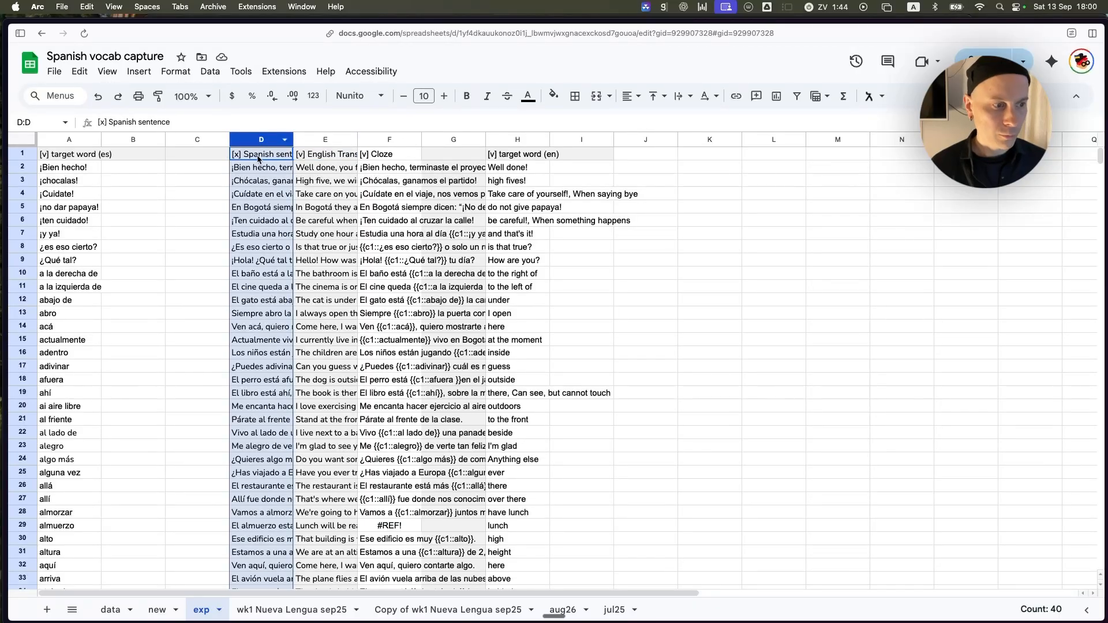
{"action": "key", "text": "Delete"}
Examine the remaining [v] columns in the exp sheet: target word (es), English Translation, Cloze and target word (en).
{"action": "left_click", "coordinate": [325, 210]}
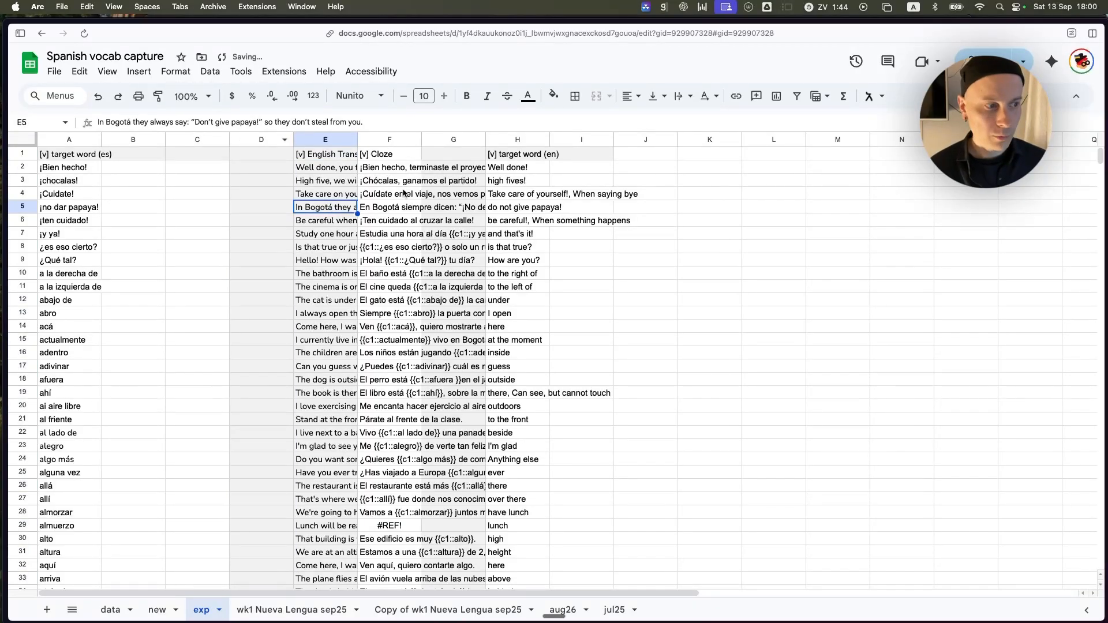
{"action": "left_click", "coordinate": [401, 183]}
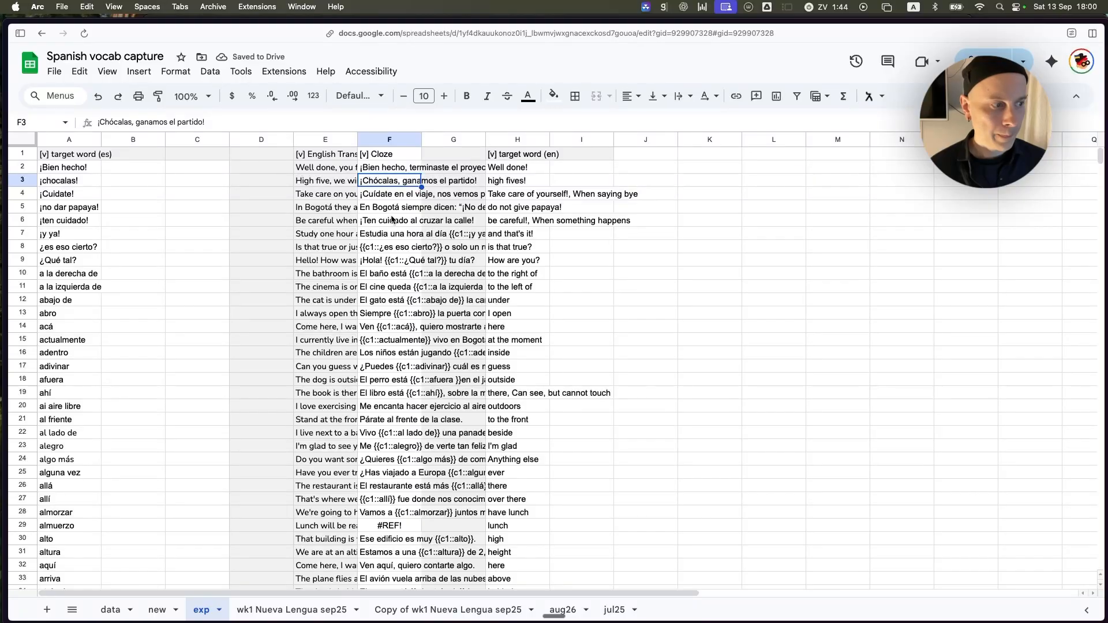
{"action": "left_click", "coordinate": [68, 154]}
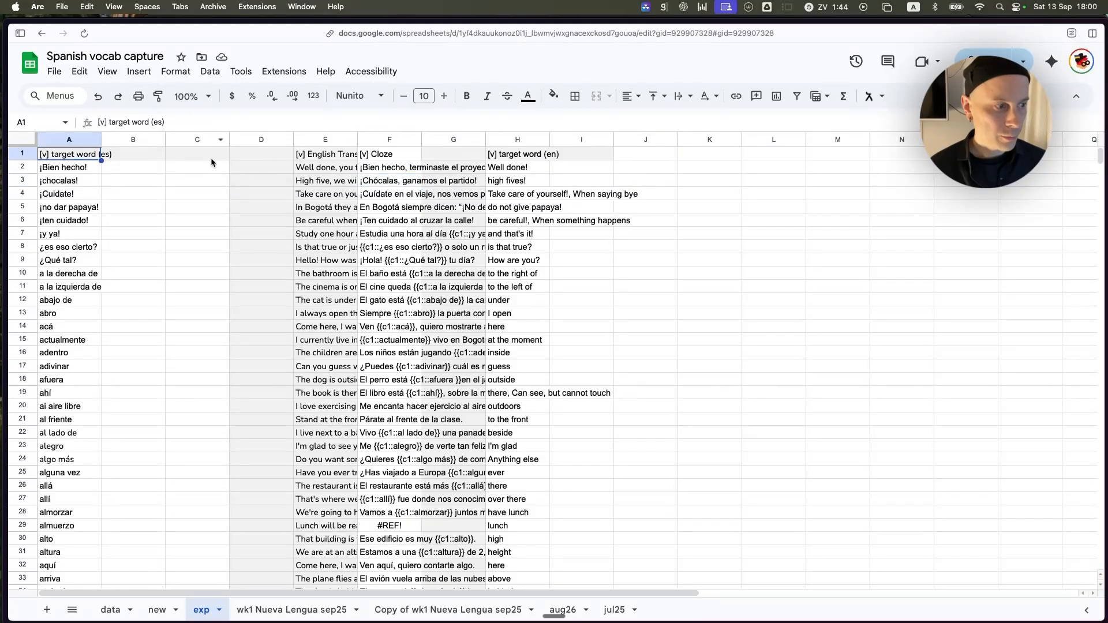
{"action": "left_click", "coordinate": [517, 156]}
{"action": "left_click", "coordinate": [334, 157]}
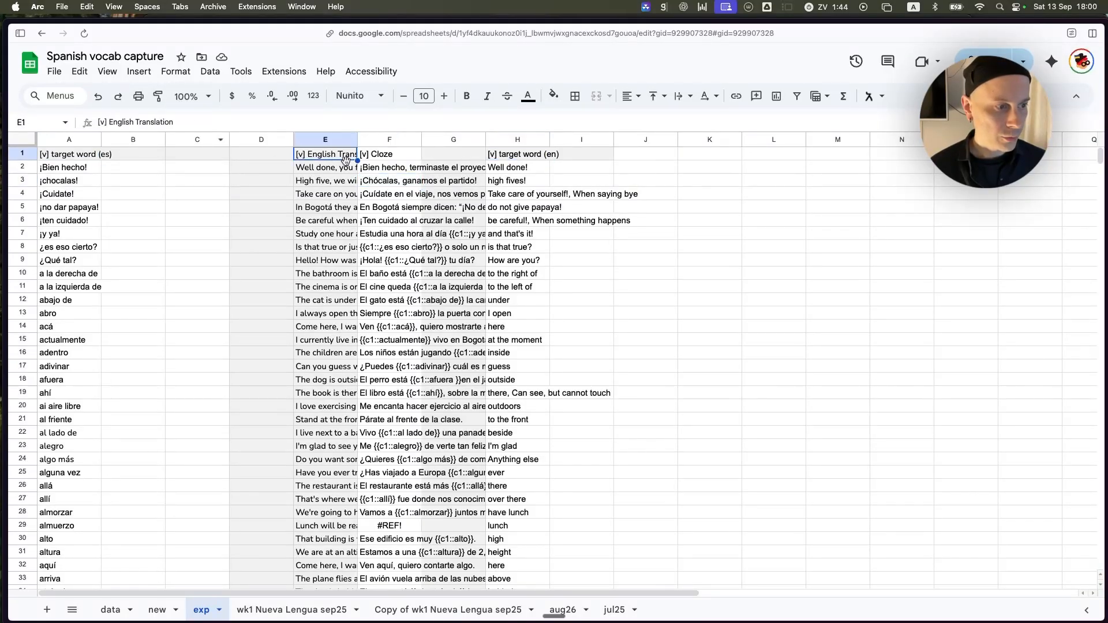
{"action": "left_click", "coordinate": [378, 157]}
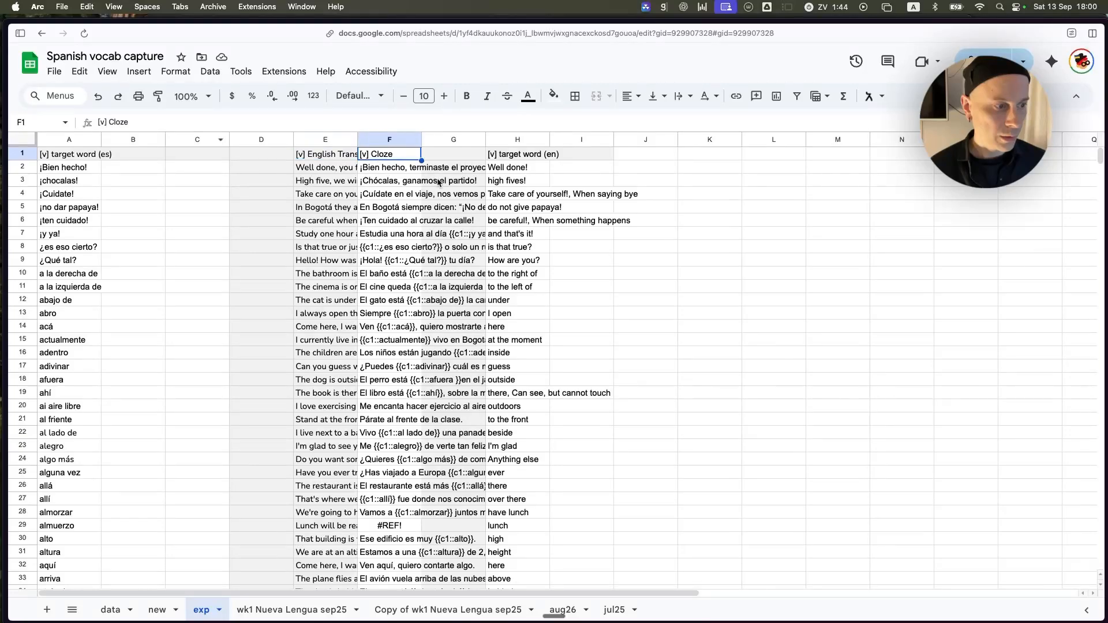
{"action": "left_click", "coordinate": [389, 182]}
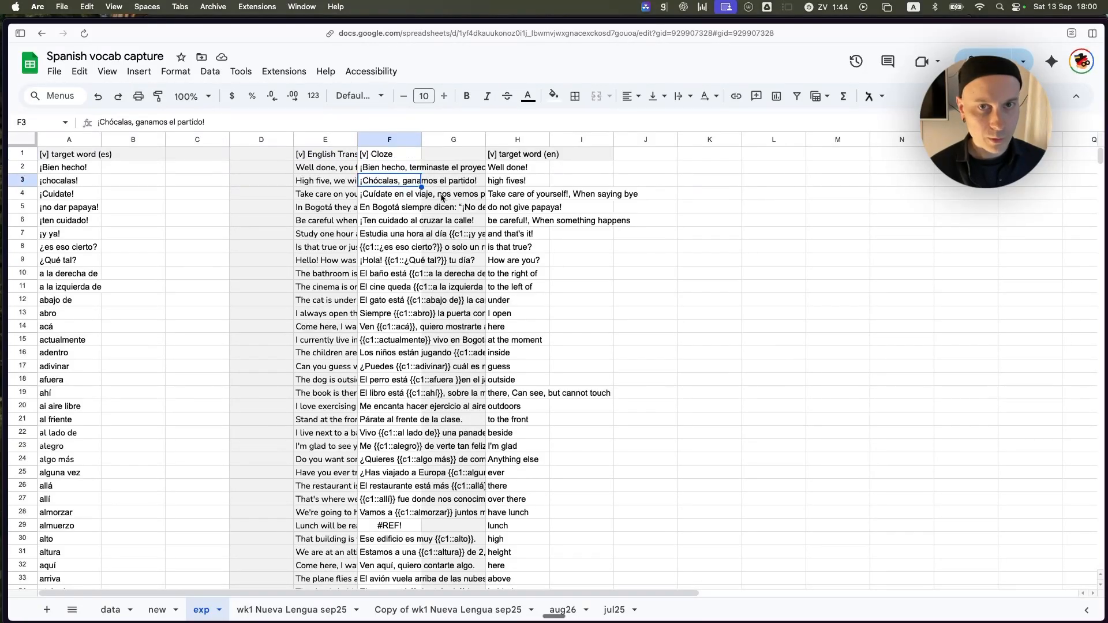
{"action": "left_click", "coordinate": [393, 167]}
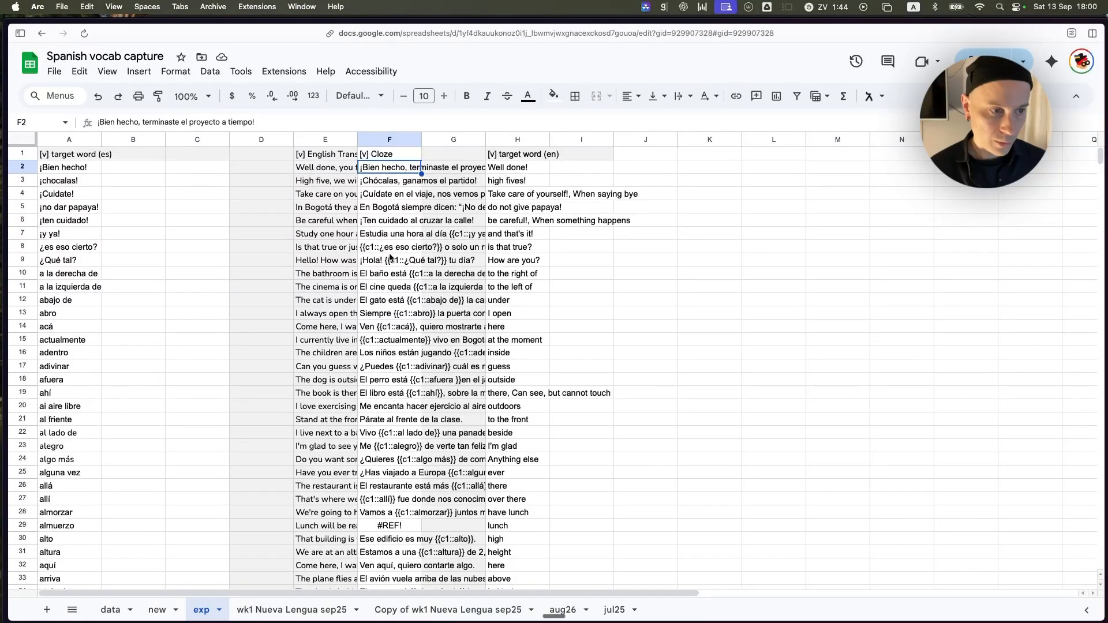
Download the exp sheet as a comma-separated values (.csv) file.
{"action": "left_click", "coordinate": [54, 71]}
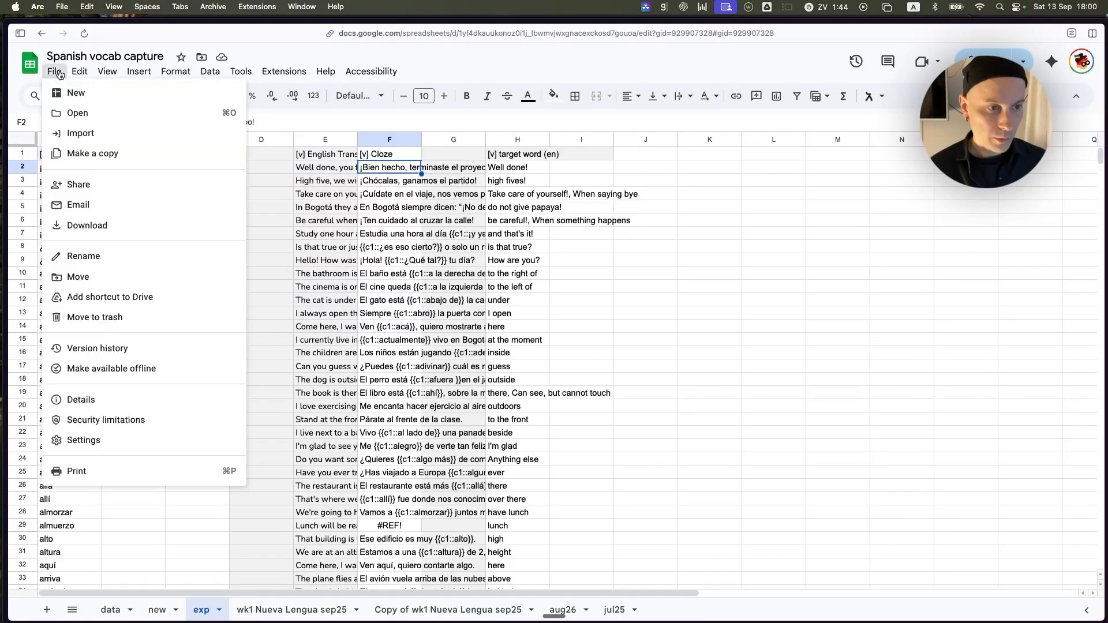
{"action": "mouse_move", "coordinate": [136, 225]}
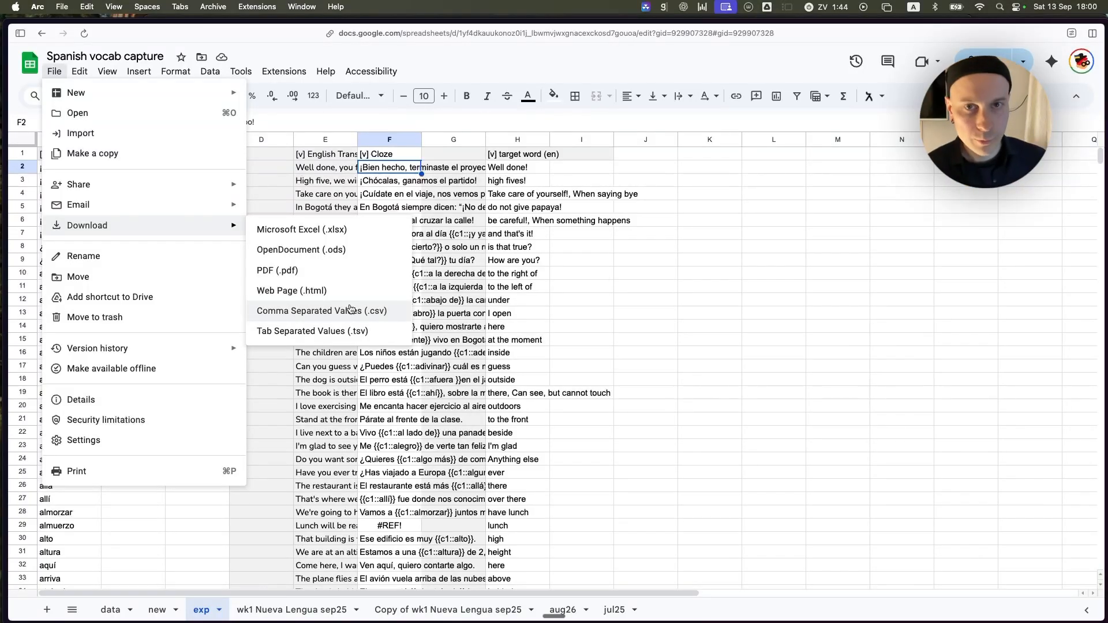
{"action": "left_click", "coordinate": [349, 312]}
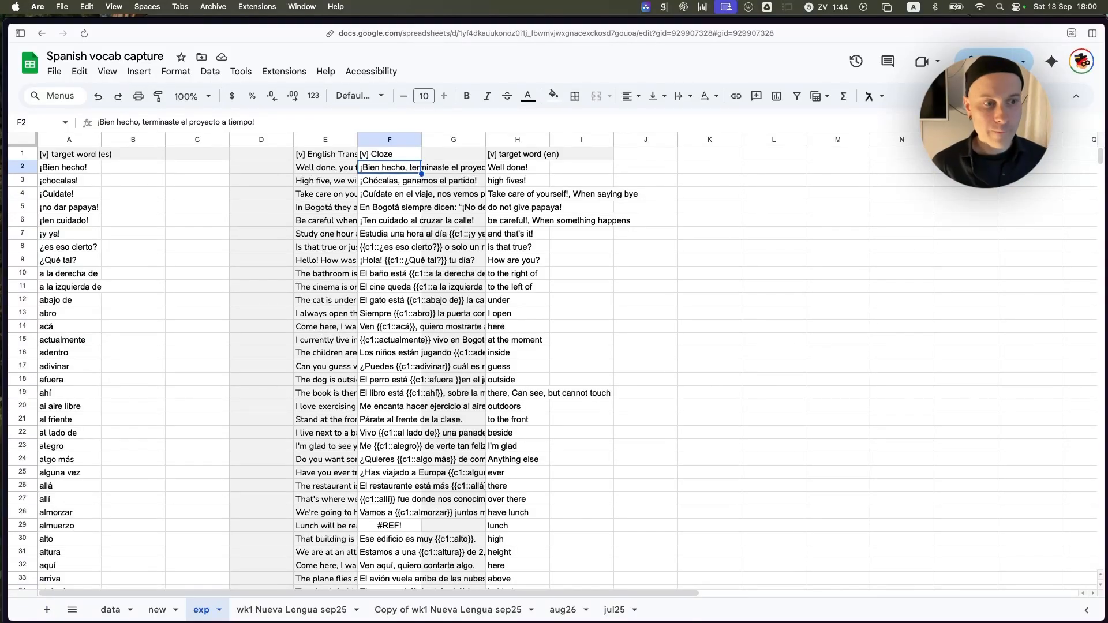
In Finder's Downloads folder, delete the old high priority CSV and rename the new exp export to "Spanish vocab capture - high priority.csv".
{"action": "key", "text": "super+Tab"}
{"action": "left_click", "coordinate": [232, 76]}
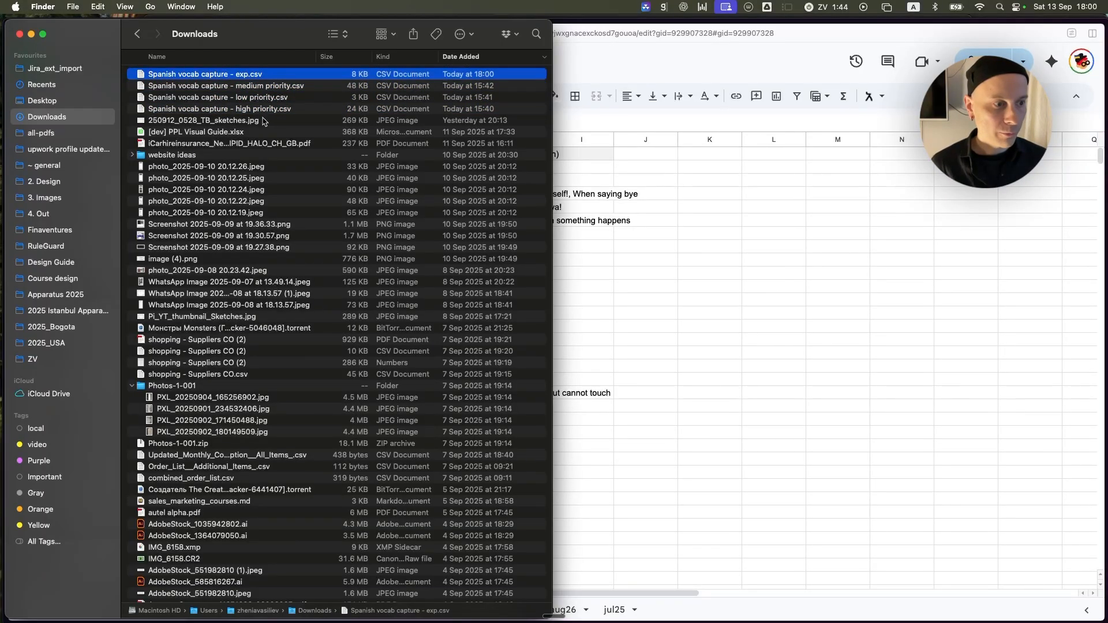
{"action": "left_click", "coordinate": [290, 114]}
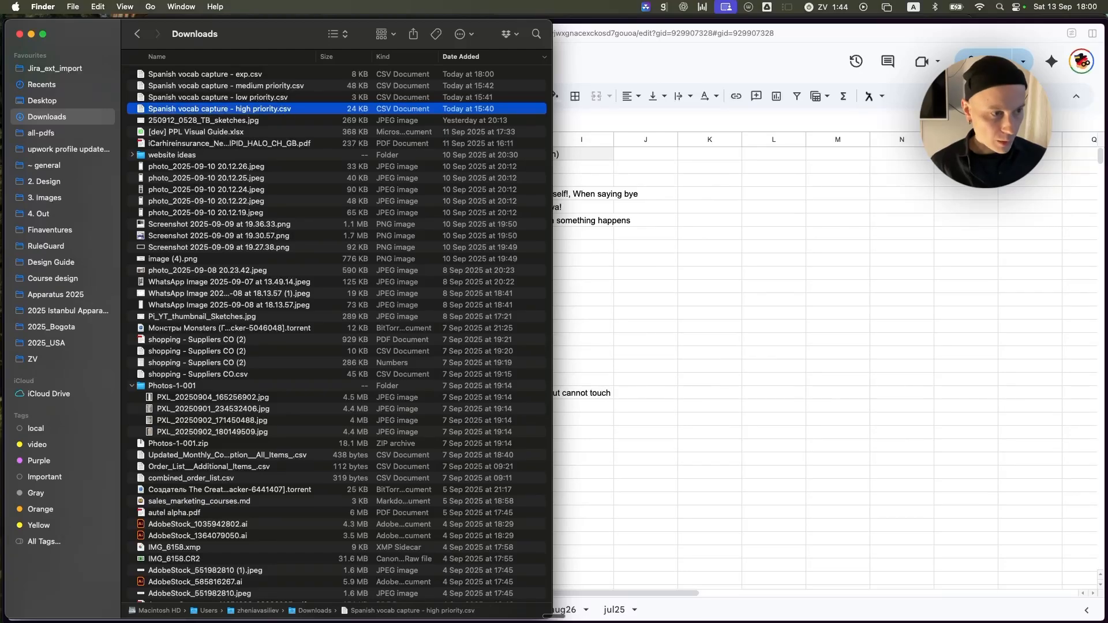
{"action": "key", "text": "super+BackSpace"}
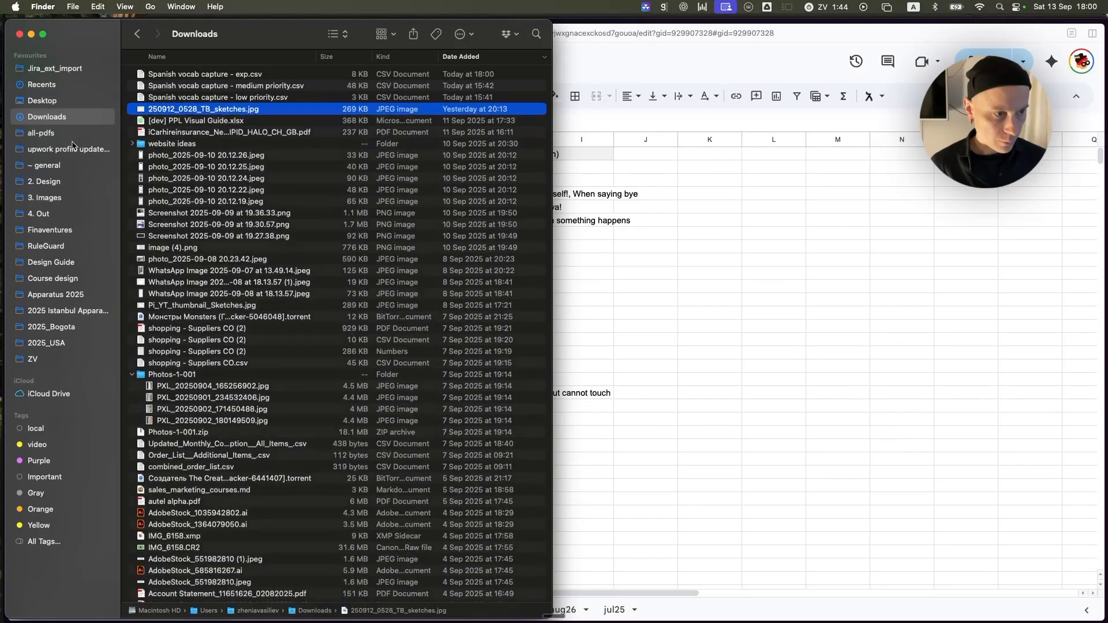
{"action": "left_click", "coordinate": [241, 75]}
{"action": "key", "text": "super+z"}
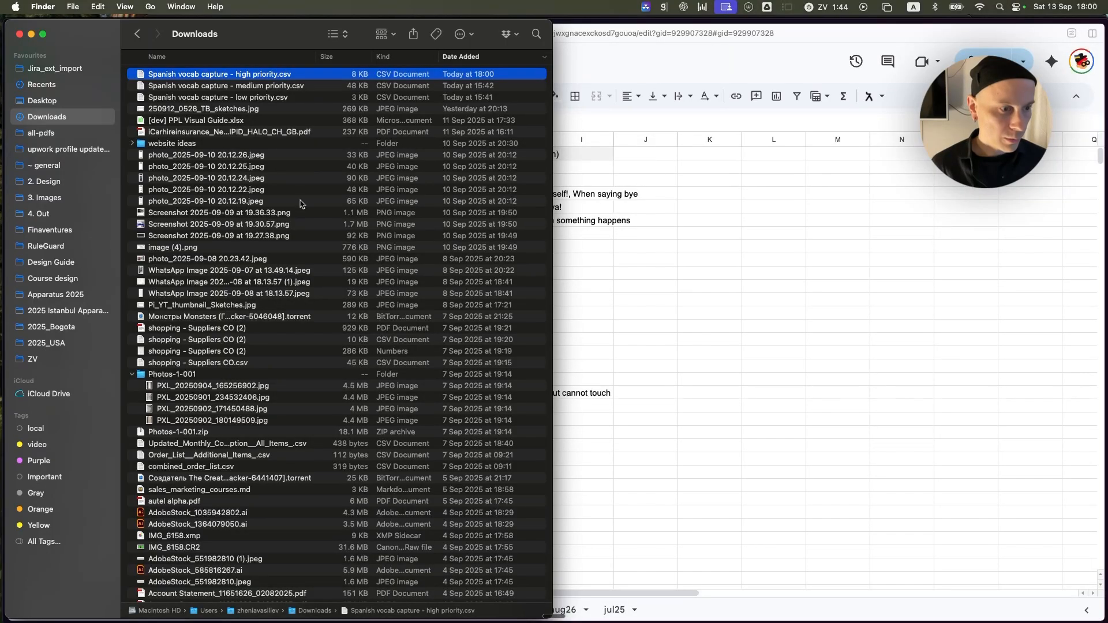
Return to the spreadsheet in Arc and filter the Priority column of the Copy of wk1 Nueva Lengua sep25 sheet to only low.
{"action": "key", "text": "super+Tab"}
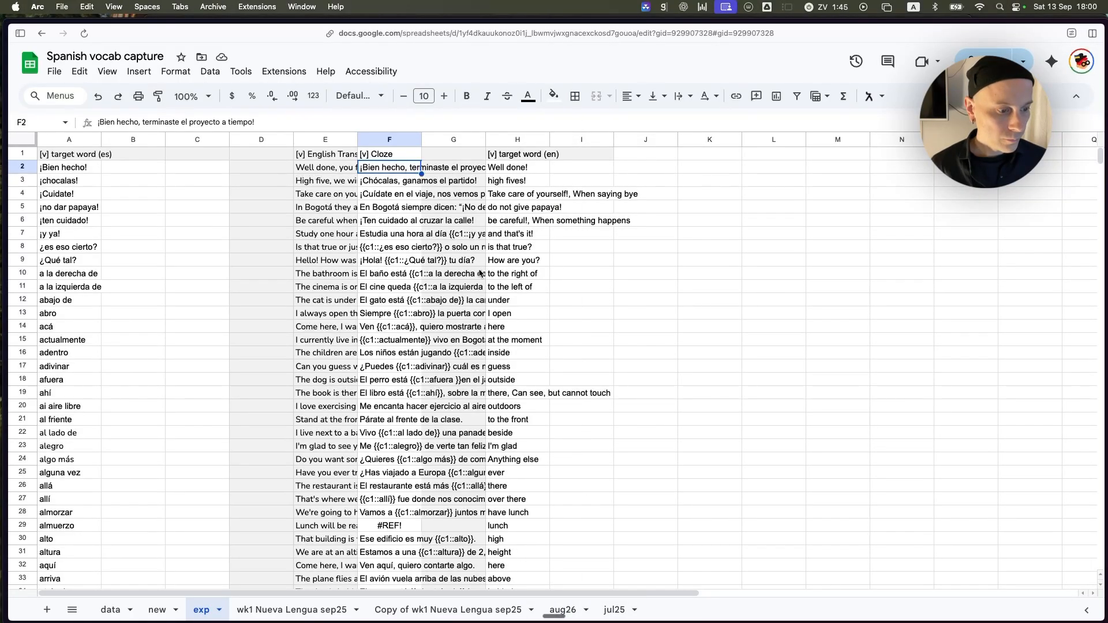
{"action": "left_click", "coordinate": [291, 610]}
{"action": "left_click", "coordinate": [428, 611]}
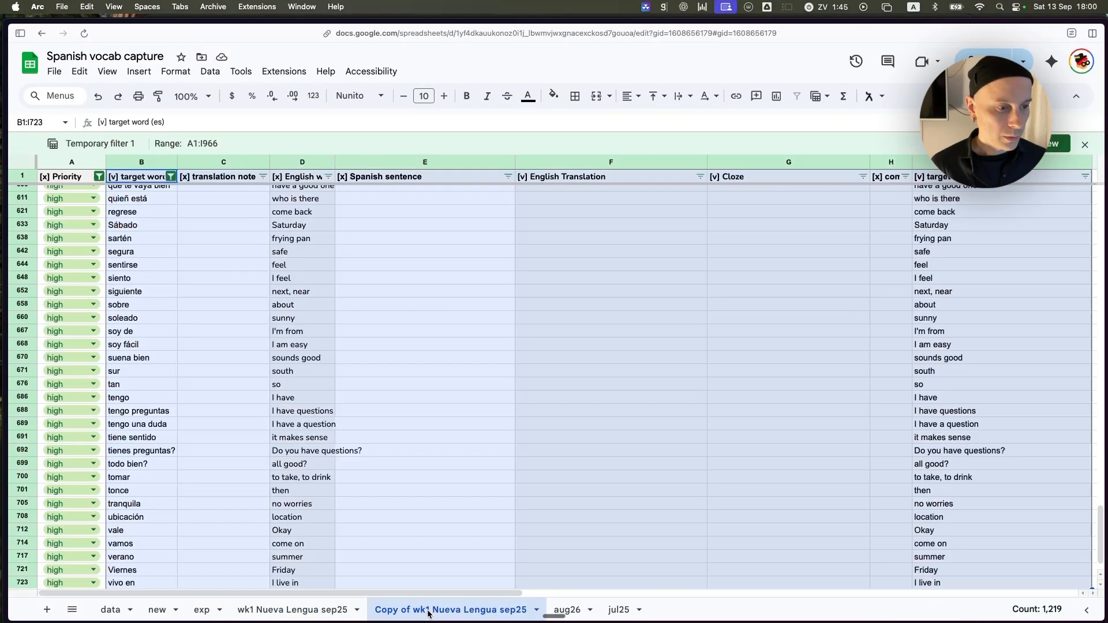
{"action": "left_click", "coordinate": [99, 176]}
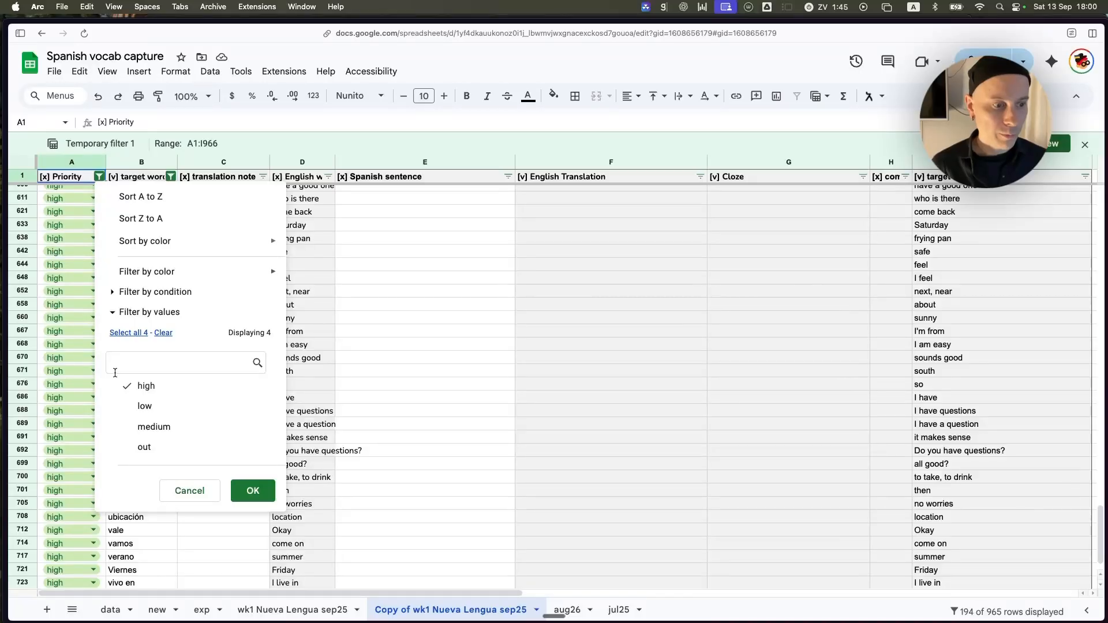
{"action": "left_click", "coordinate": [146, 386]}
{"action": "left_click", "coordinate": [159, 412]}
{"action": "left_click", "coordinate": [251, 490]}
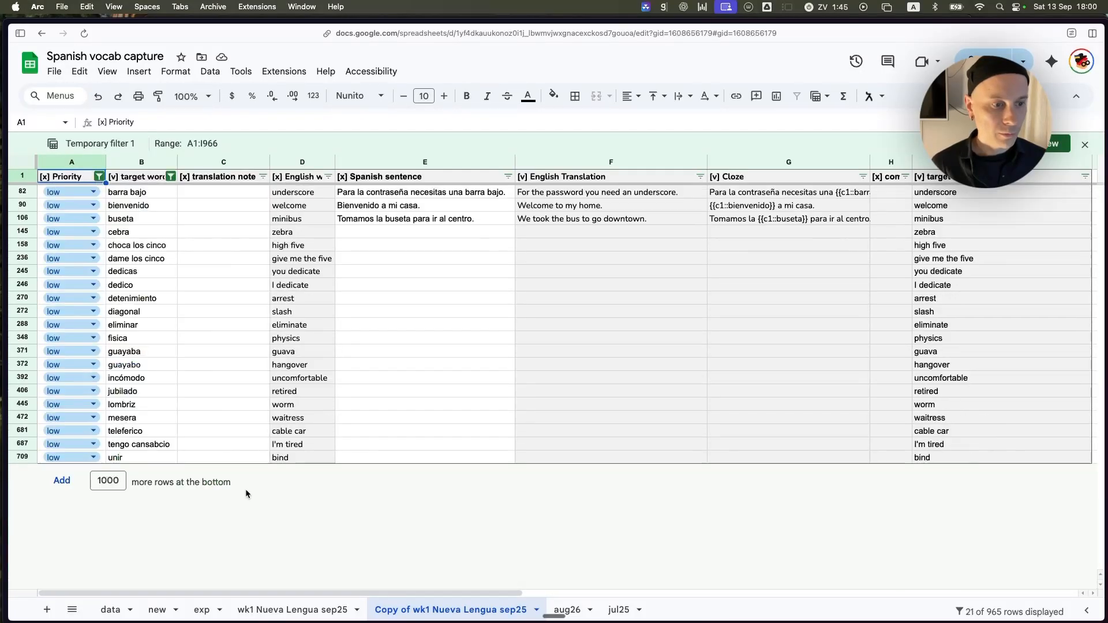
Change the Priority column filter to show only medium rows.
{"action": "left_click", "coordinate": [99, 176]}
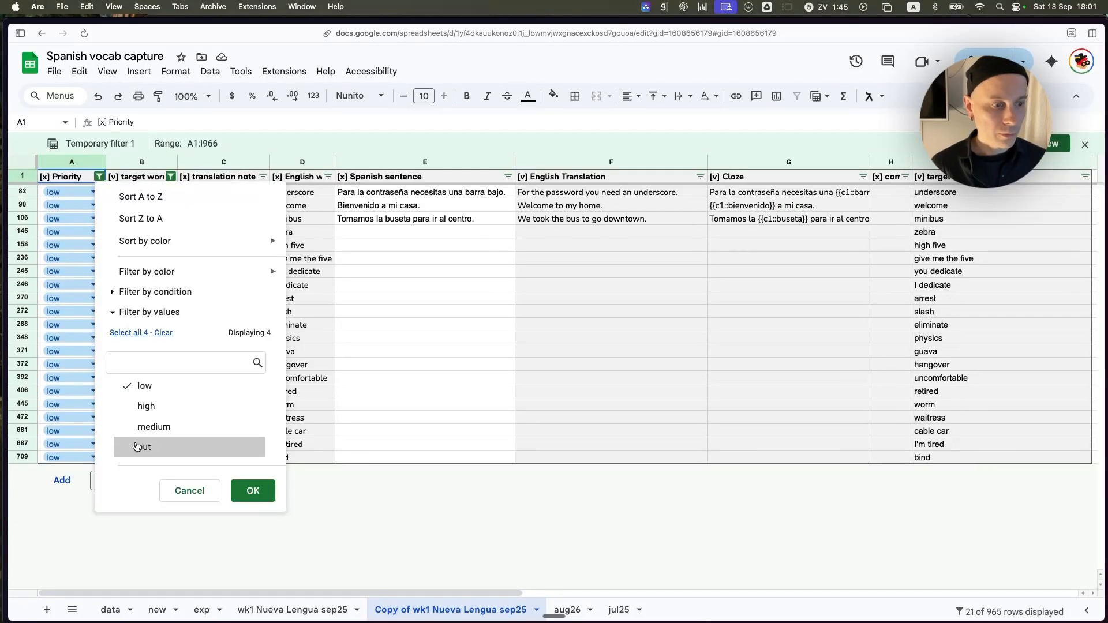
{"action": "left_click", "coordinate": [144, 386]}
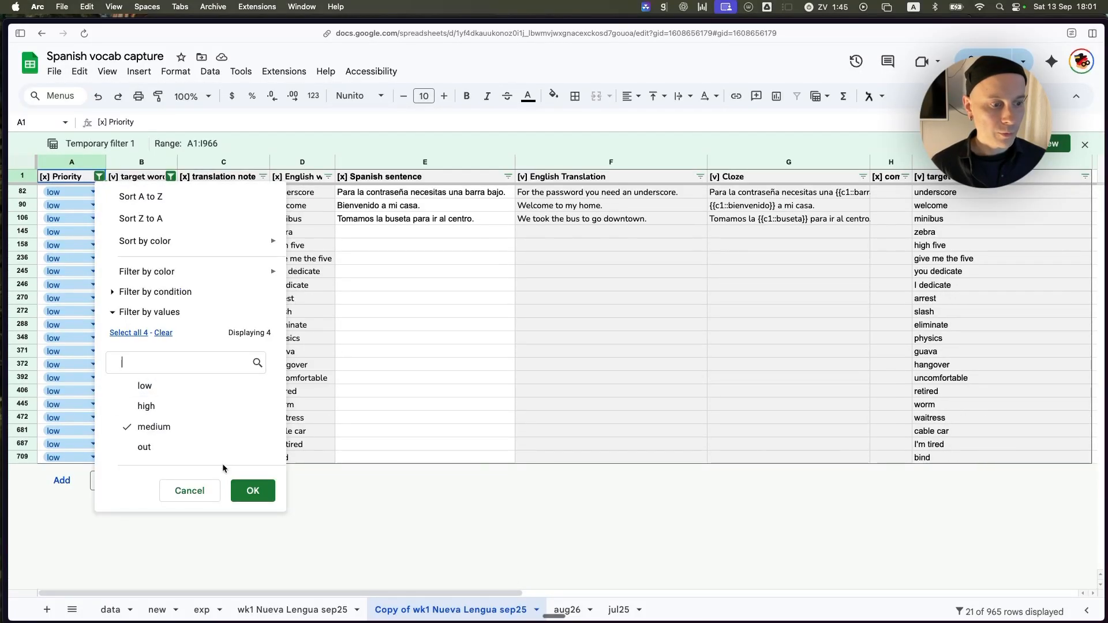
{"action": "left_click", "coordinate": [252, 490]}
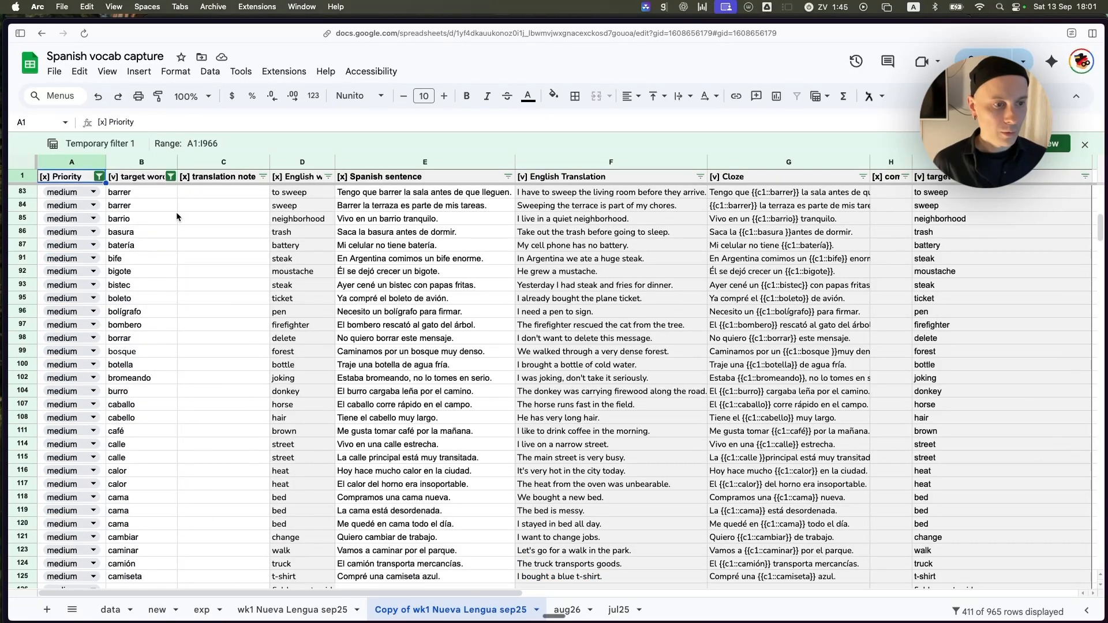
Copy the medium-priority rows from the target word (es) column through the target word (en) column, range B1:I727.
{"action": "left_click", "coordinate": [140, 177]}
{"action": "key", "text": "super+shift+Right"}
{"action": "key", "text": "super+shift+Down"}
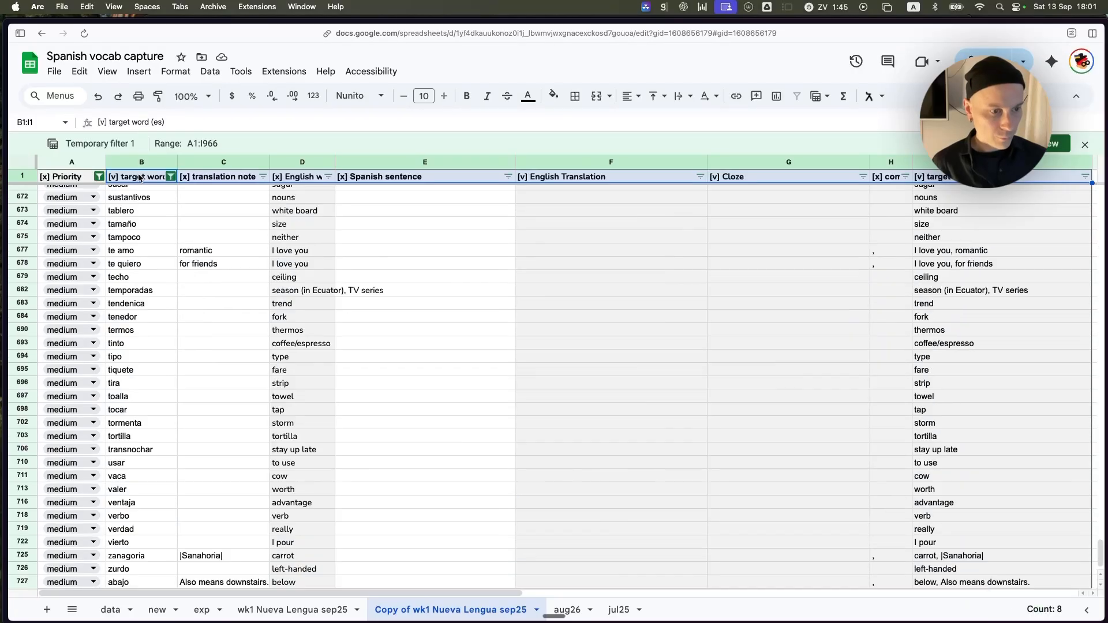
{"action": "key", "text": "super+c"}
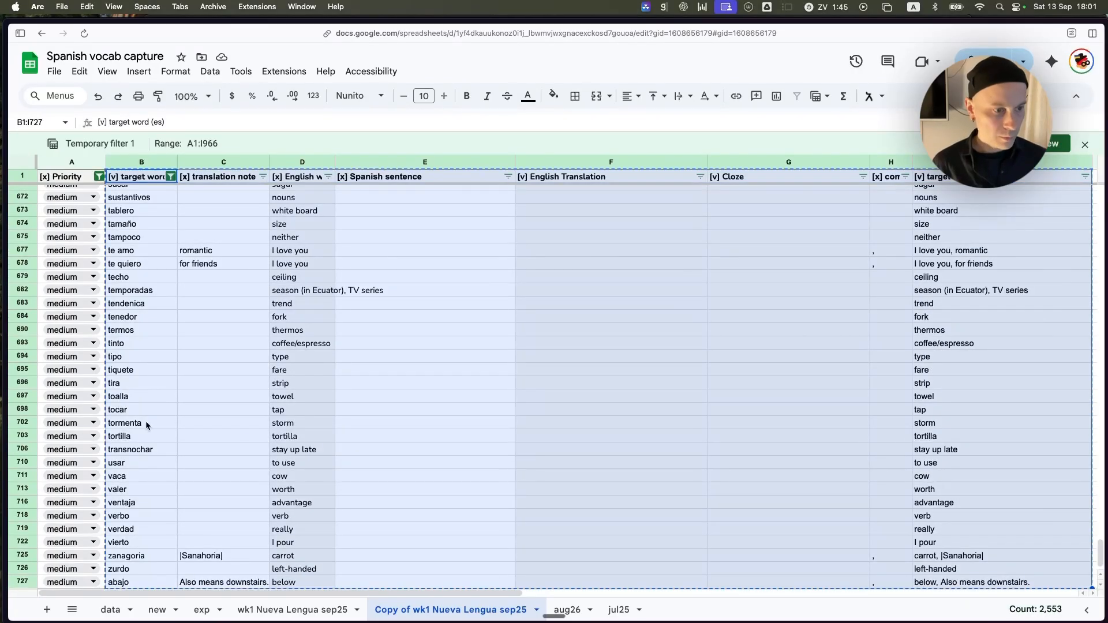
Clear all the contents of the exp sheet.
{"action": "left_click", "coordinate": [202, 610]}
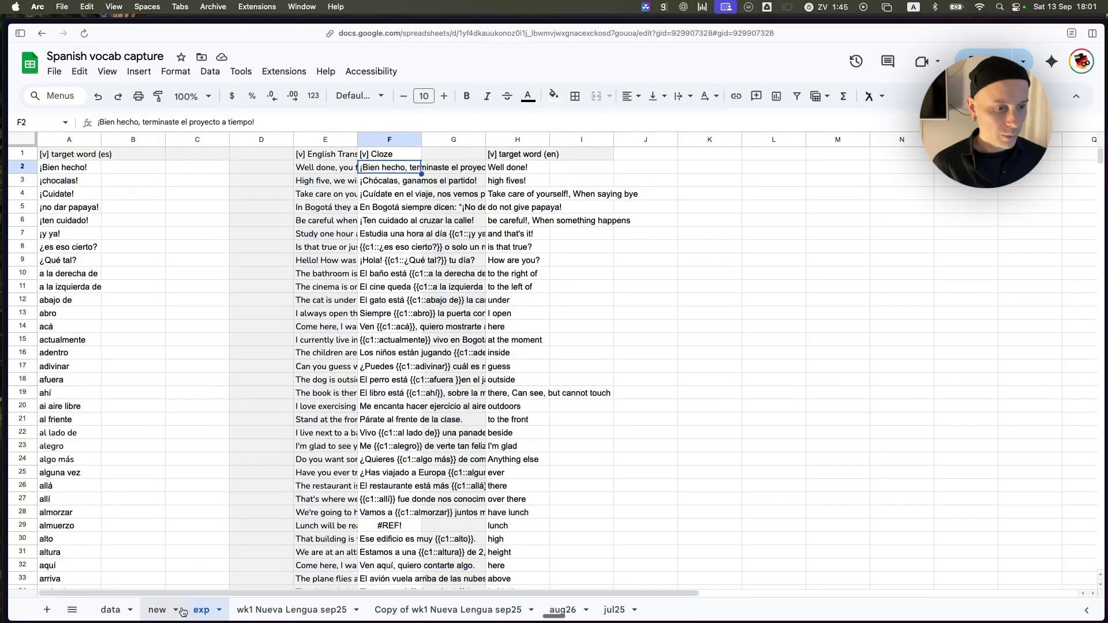
{"action": "left_click", "coordinate": [163, 406]}
{"action": "key", "text": "super+a"}
{"action": "key", "text": "super+a"}
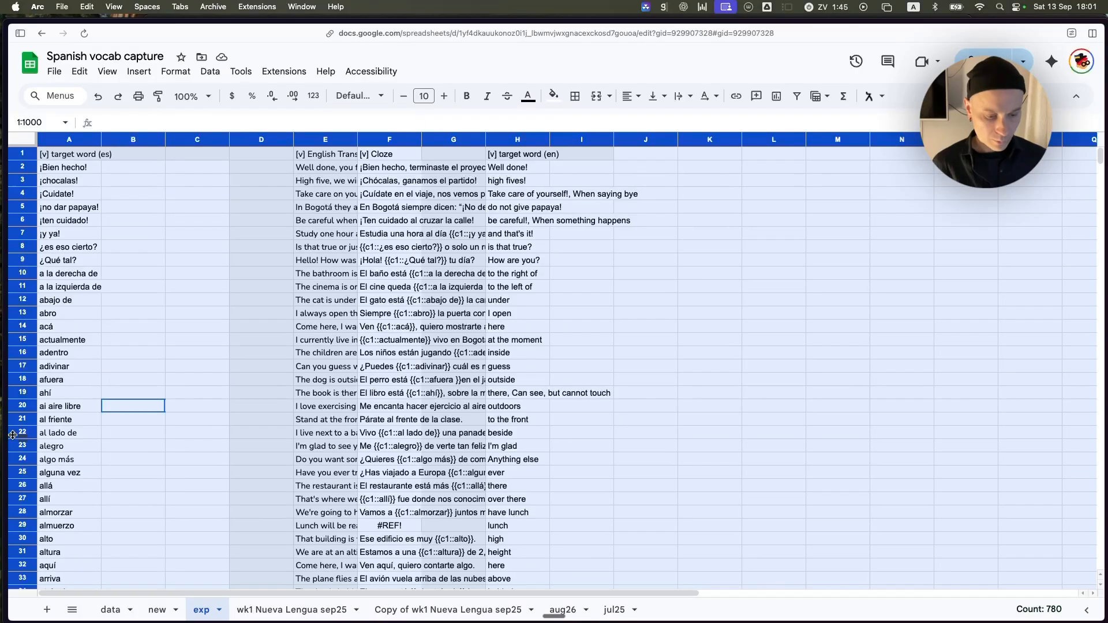
{"action": "key", "text": "BackSpace"}
Paste the copied medium-priority rows as values only into the exp sheet, starting at A1.
{"action": "left_click", "coordinate": [77, 227]}
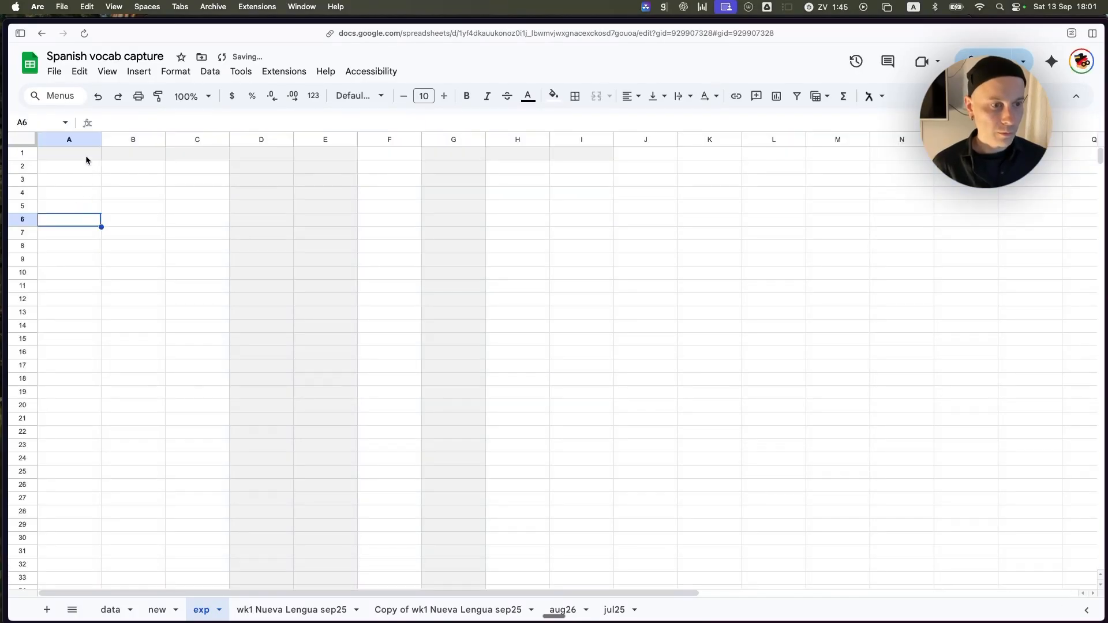
{"action": "left_click", "coordinate": [81, 153]}
{"action": "left_click", "coordinate": [79, 71]}
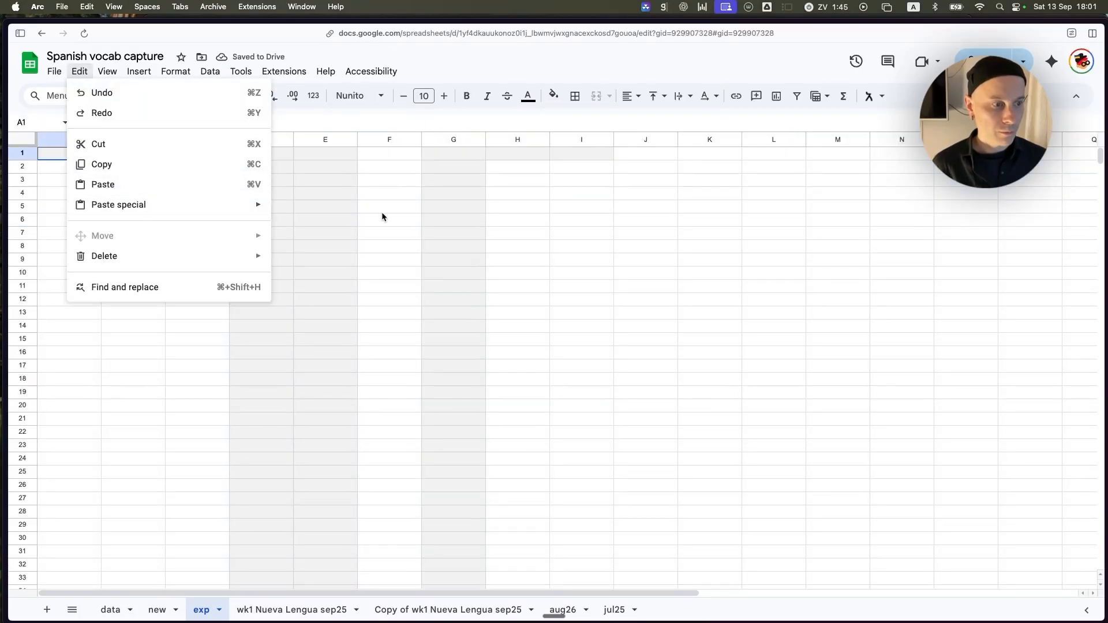
{"action": "mouse_move", "coordinate": [227, 209]}
{"action": "left_click", "coordinate": [329, 211]}
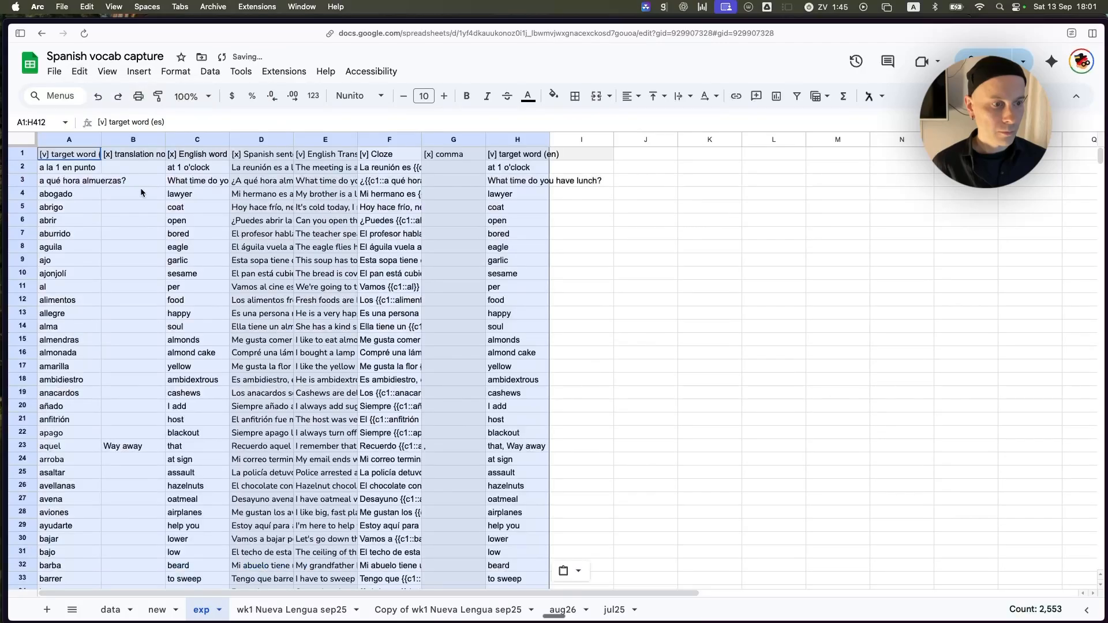
Clear the [x] columns of the pasted medium-priority data: translation note, English word, Spanish sentence and comma.
{"action": "left_click", "coordinate": [134, 139]}
{"action": "left_click", "coordinate": [262, 139], "text": "shift"}
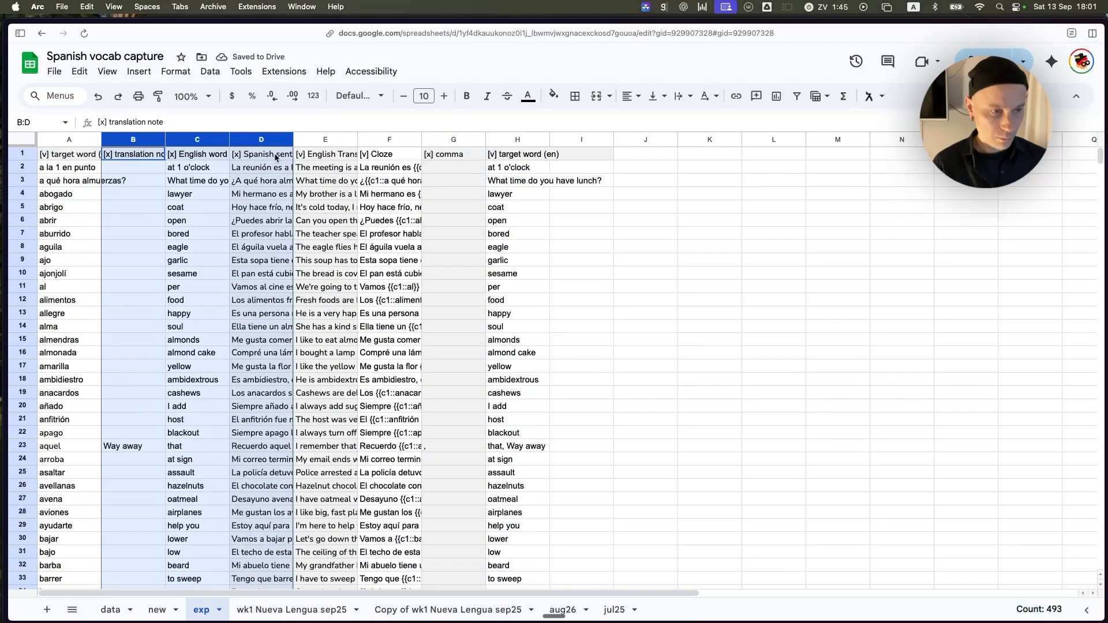
{"action": "key", "text": "Delete"}
{"action": "left_click", "coordinate": [472, 142]}
{"action": "key", "text": "Delete"}
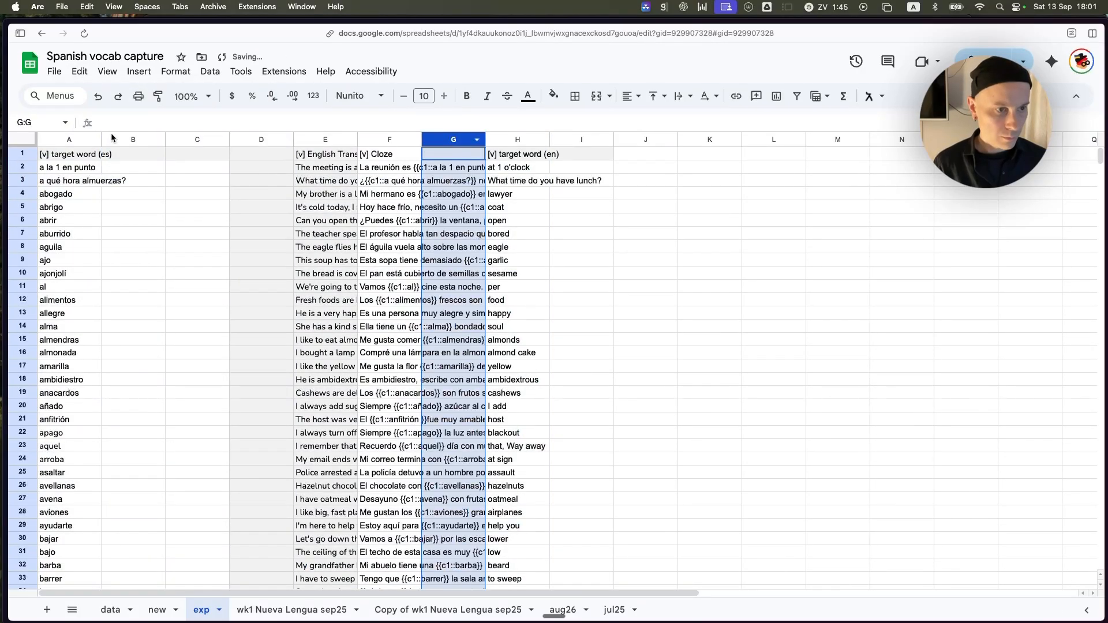
{"action": "left_click", "coordinate": [58, 72]}
{"action": "mouse_move", "coordinate": [169, 230]}
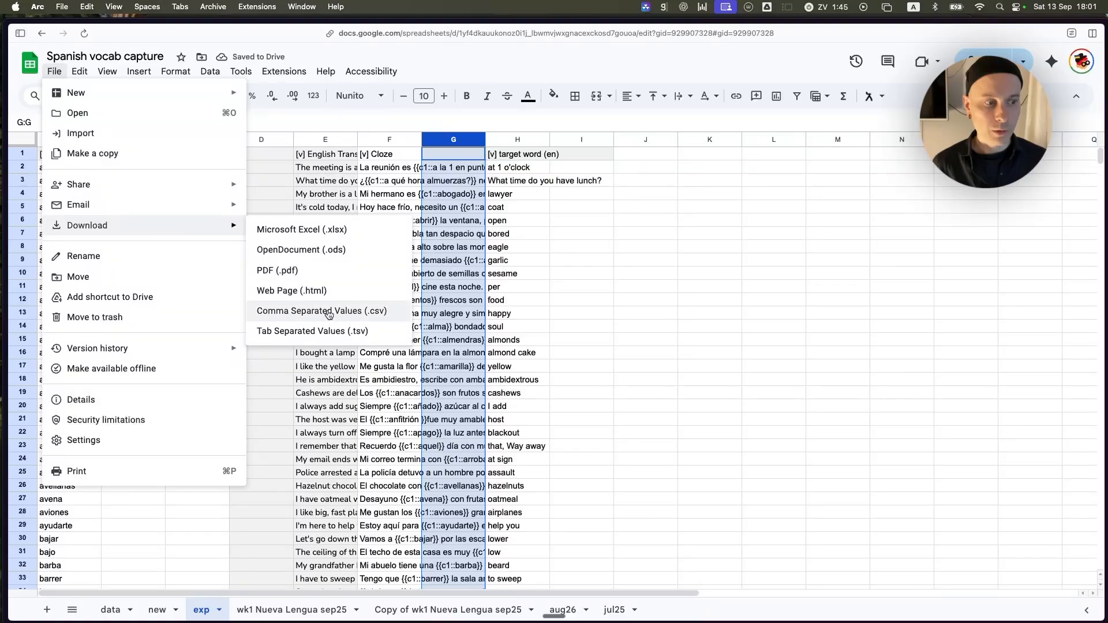
{"action": "left_click", "coordinate": [646, 246]}
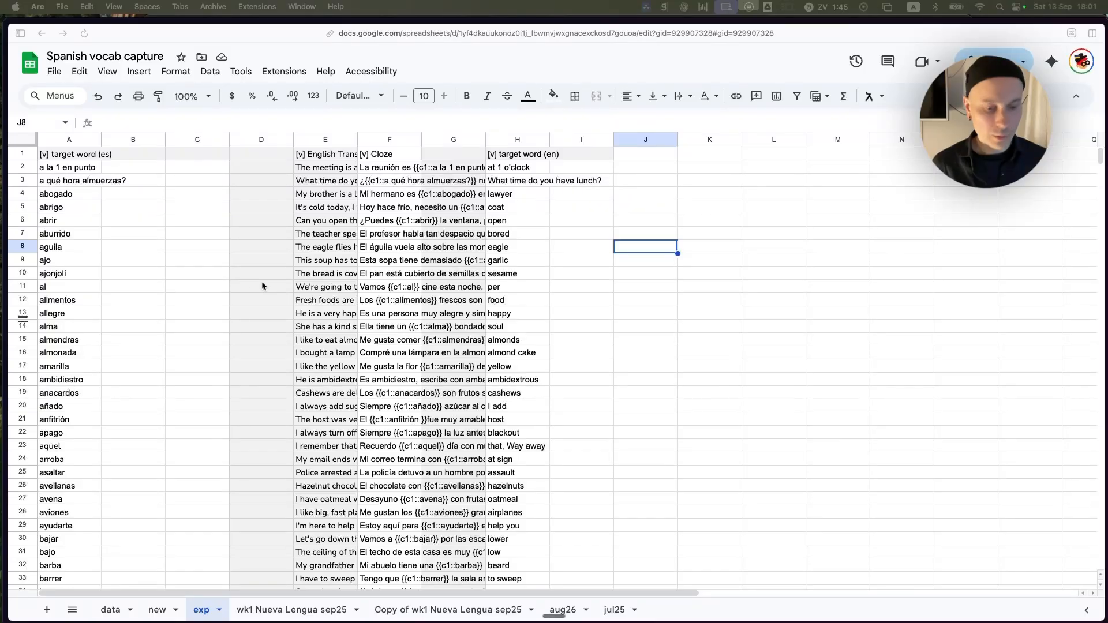
Open the AnkiWeb Shared Decks page in a new browser tab.
{"action": "key", "text": "super+t"}
{"action": "type", "text": "anki"}
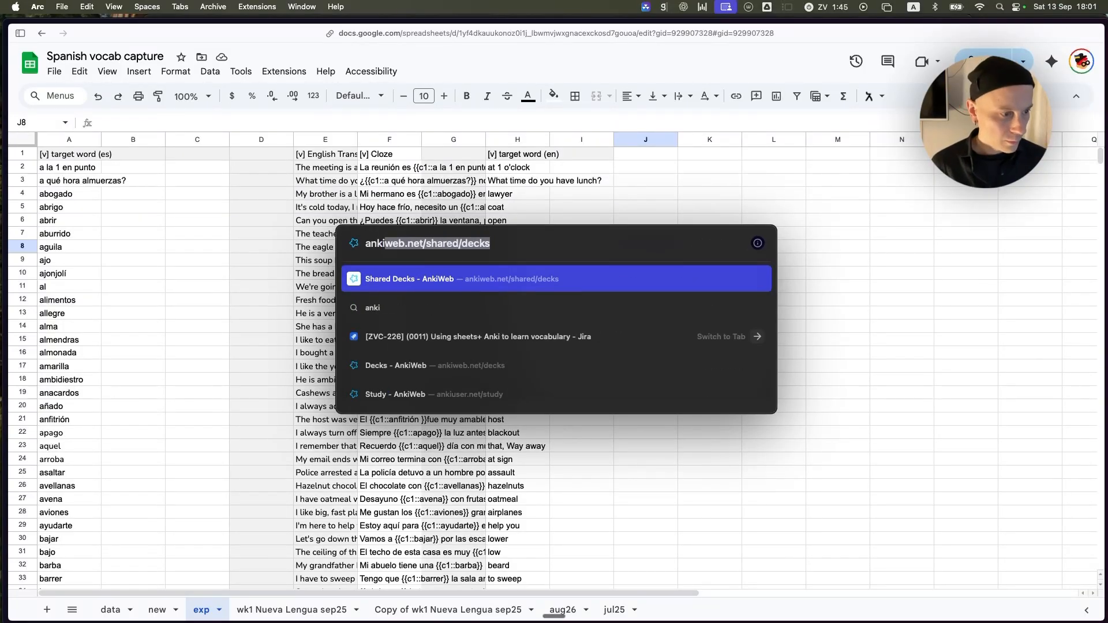
{"action": "left_click", "coordinate": [418, 281]}
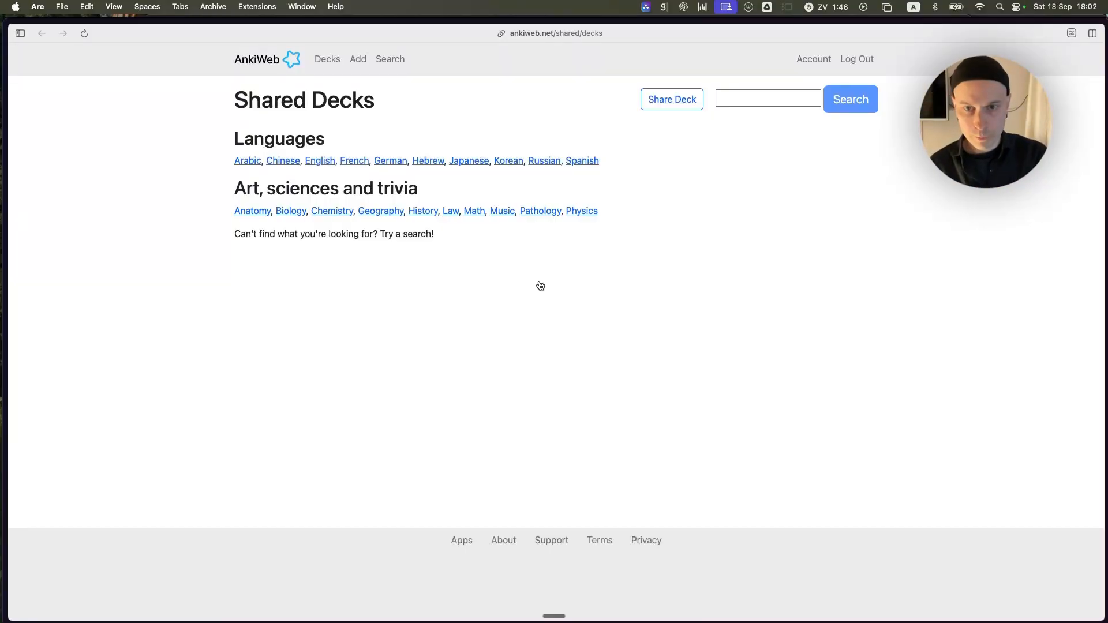
Look at AnkiWeb's form for adding cards, and view the list of decks in the account.
{"action": "key", "text": "super+Tab"}
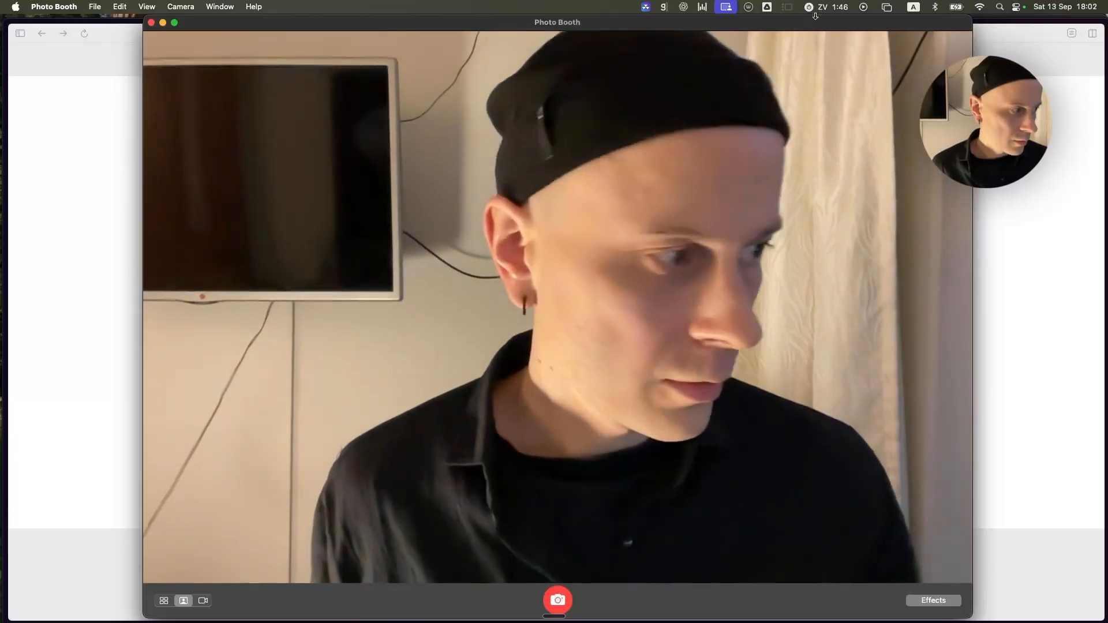
{"action": "left_click", "coordinate": [1004, 42]}
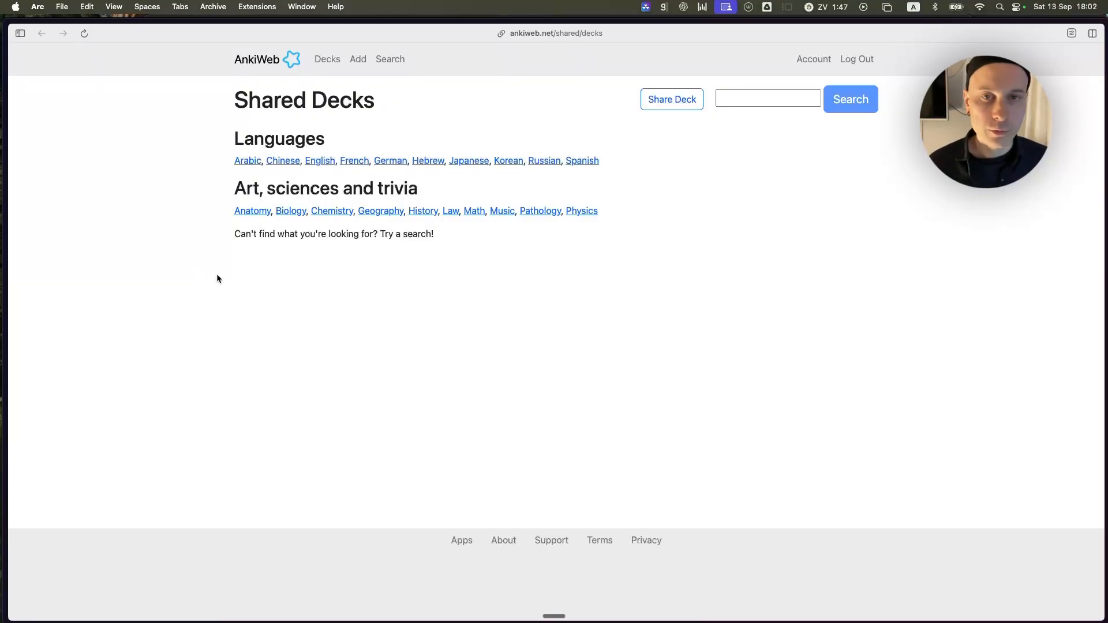
{"action": "left_click", "coordinate": [353, 61]}
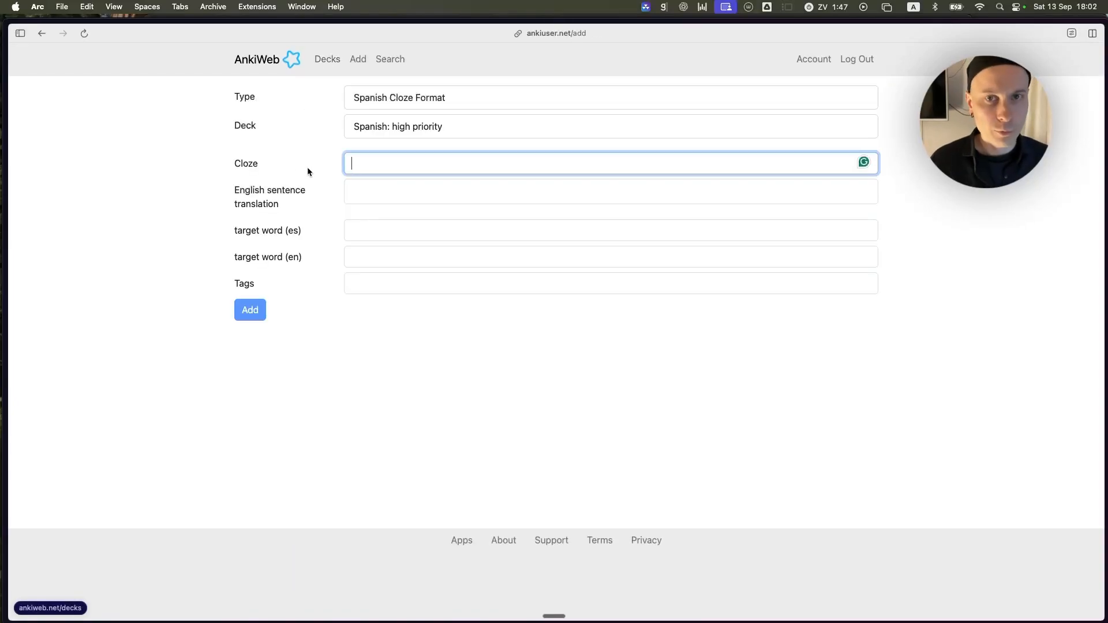
{"action": "left_click", "coordinate": [330, 61]}
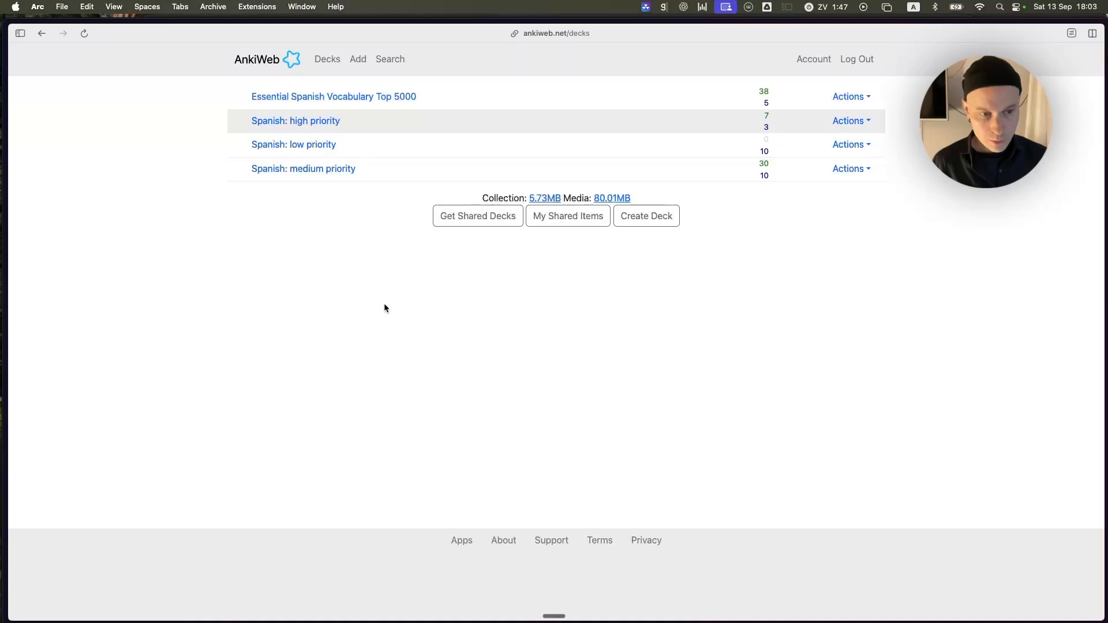
Launch the Anki desktop app by searching for anki, and move its window clear of the screen edge.
{"action": "key", "text": "ctrl+space"}
{"action": "key", "text": "super+space"}
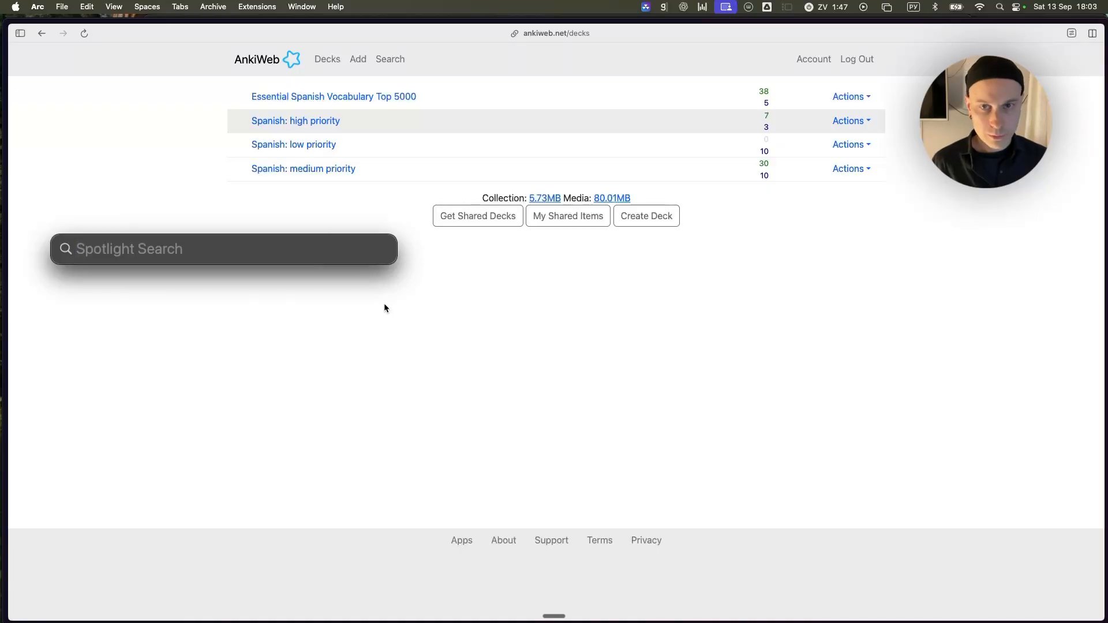
{"action": "type", "text": "фтлш"}
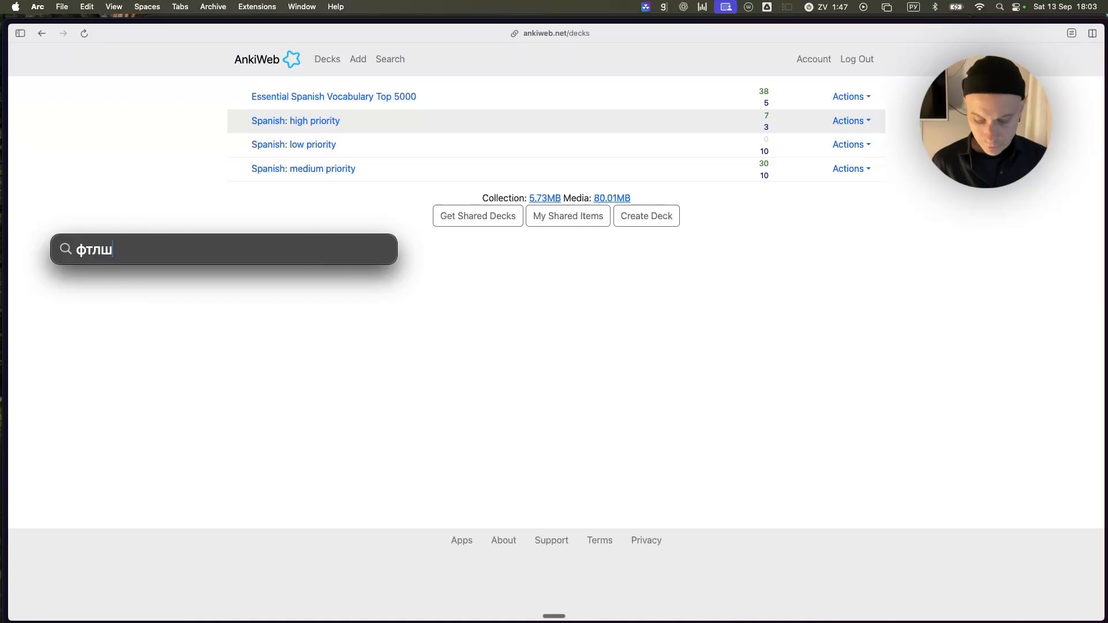
{"action": "key", "text": "ctrl+space"}
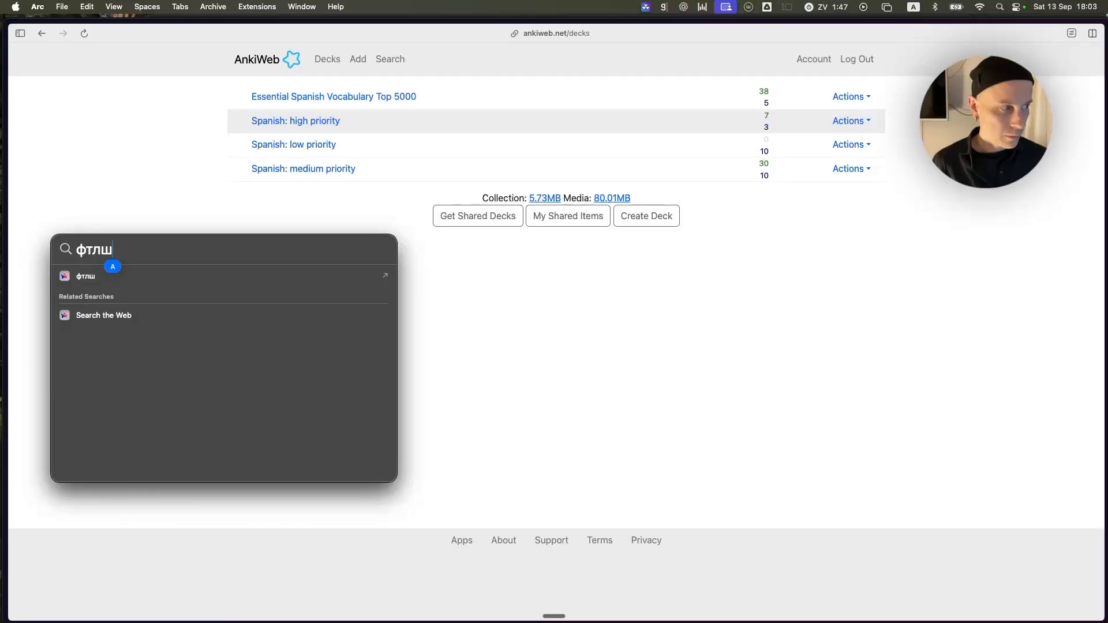
{"action": "key", "text": "super+a"}
{"action": "type", "text": "anki"}
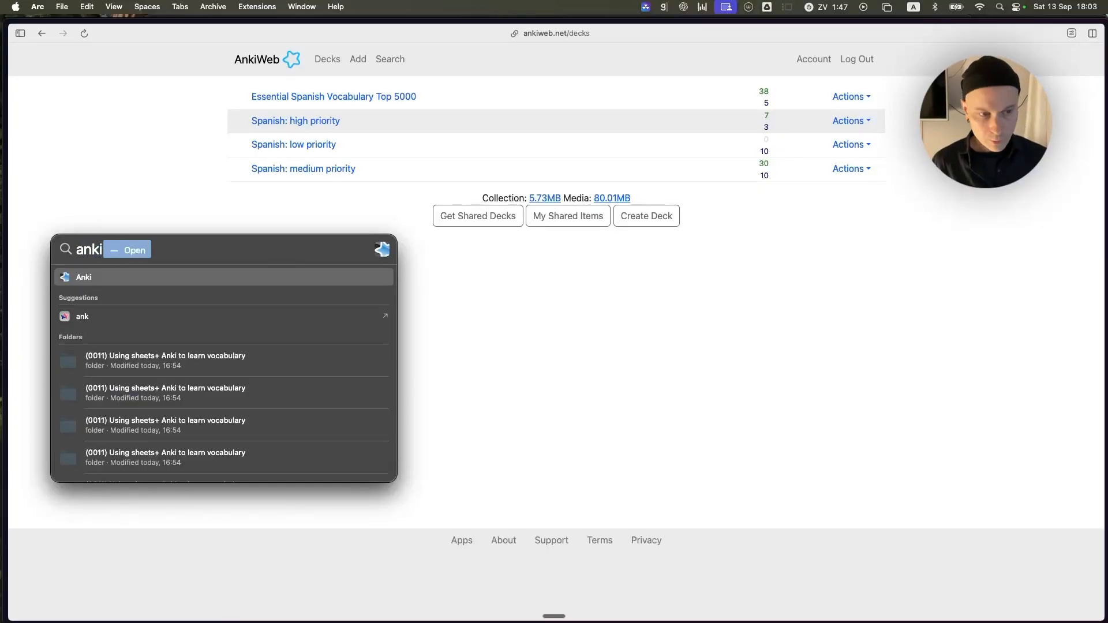
{"action": "key", "text": "Return"}
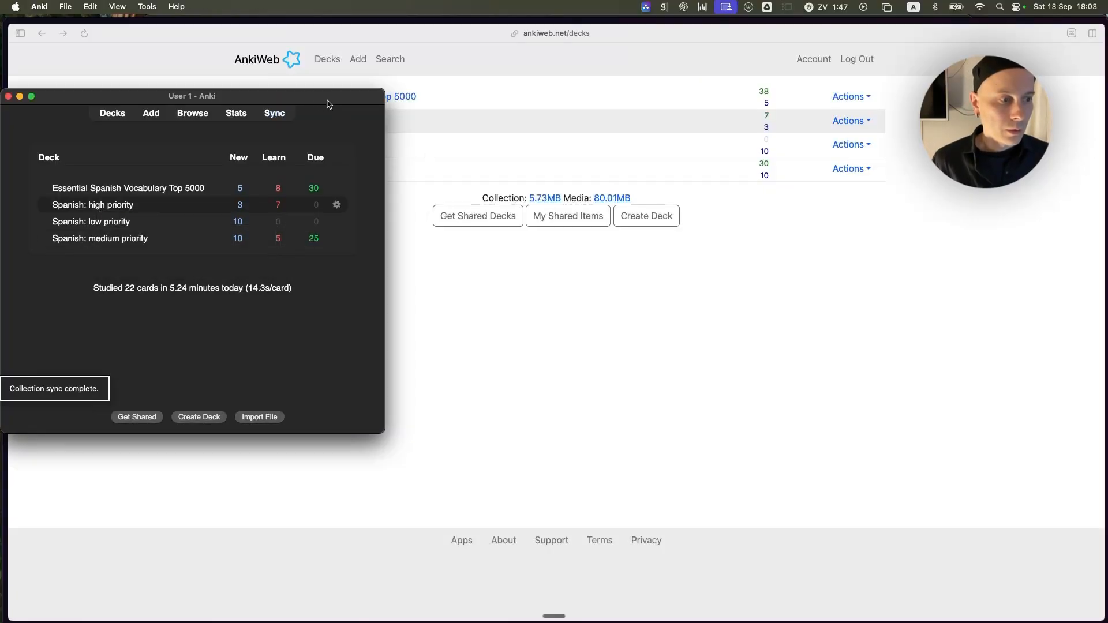
{"action": "left_click_drag", "start_coordinate": [328, 101], "coordinate": [649, 83]}
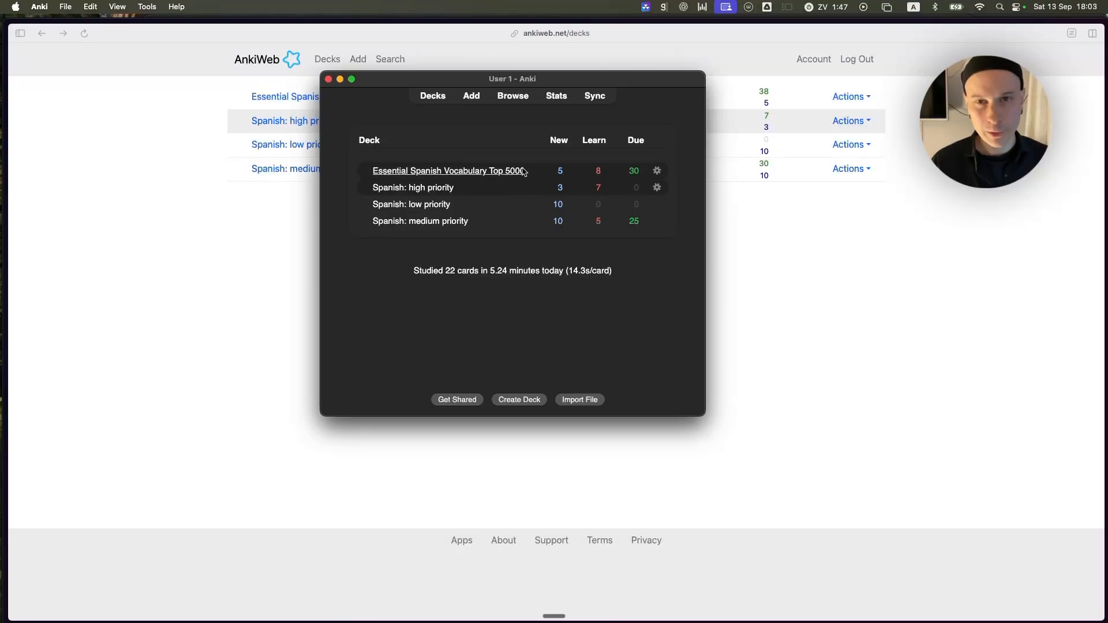
Start an import of Spanish vocab capture - high priority.csv from the Downloads folder.
{"action": "left_click", "coordinate": [67, 8]}
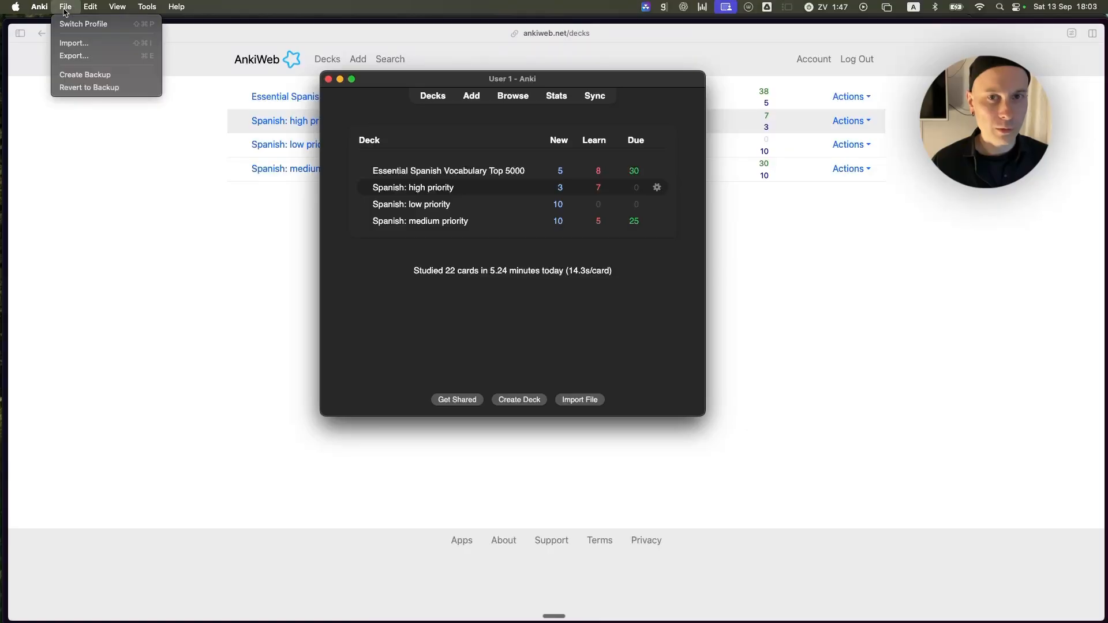
{"action": "left_click", "coordinate": [87, 46]}
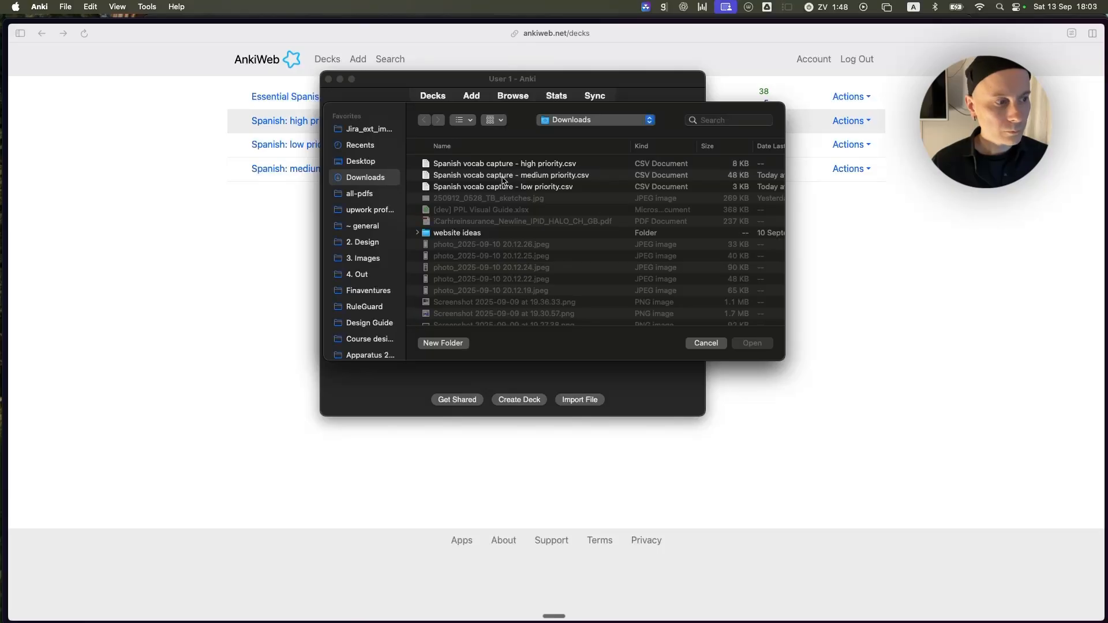
{"action": "left_click", "coordinate": [536, 167]}
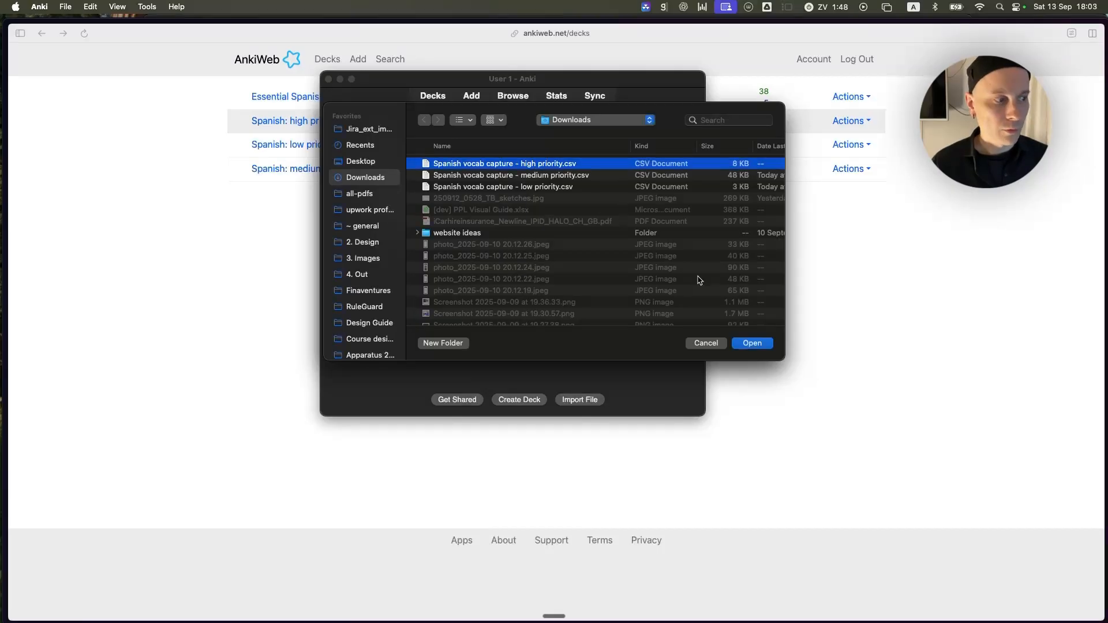
{"action": "left_click", "coordinate": [766, 343]}
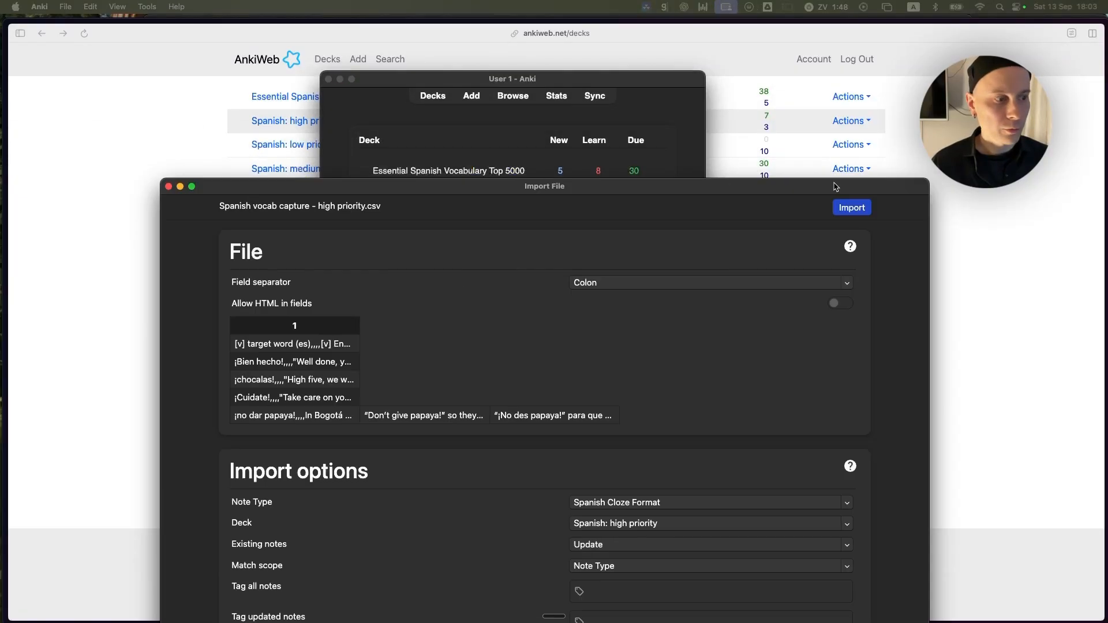
Set the import's field separator to Comma and check how the file splits into columns.
{"action": "left_click_drag", "start_coordinate": [836, 186], "coordinate": [761, 78]}
{"action": "left_click", "coordinate": [528, 180]}
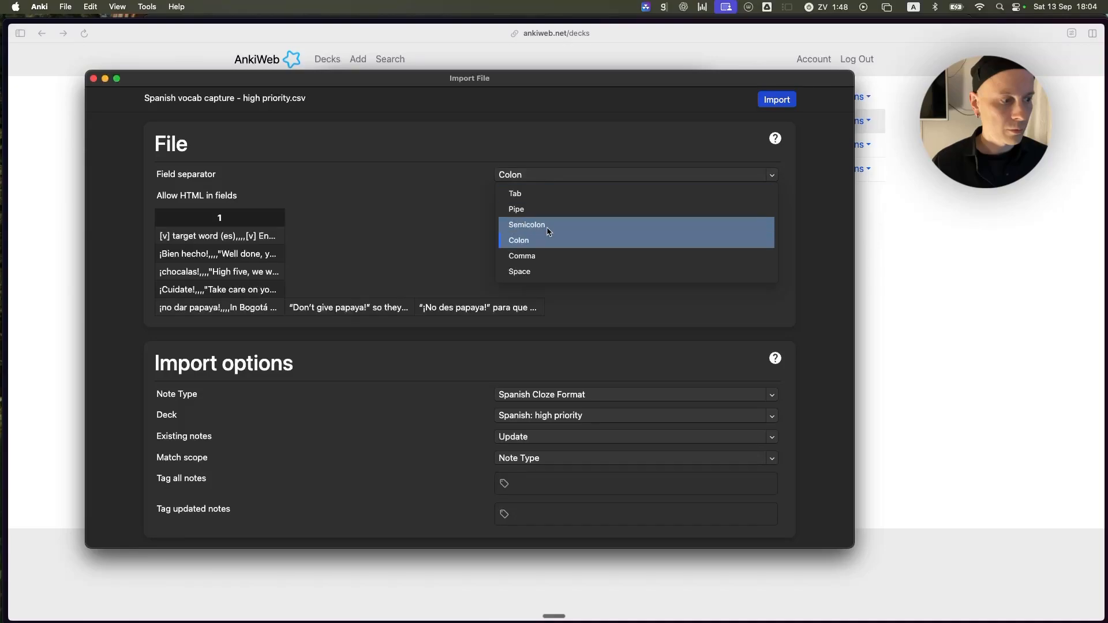
{"action": "left_click", "coordinate": [526, 226]}
{"action": "left_click", "coordinate": [525, 180]}
{"action": "left_click", "coordinate": [547, 256]}
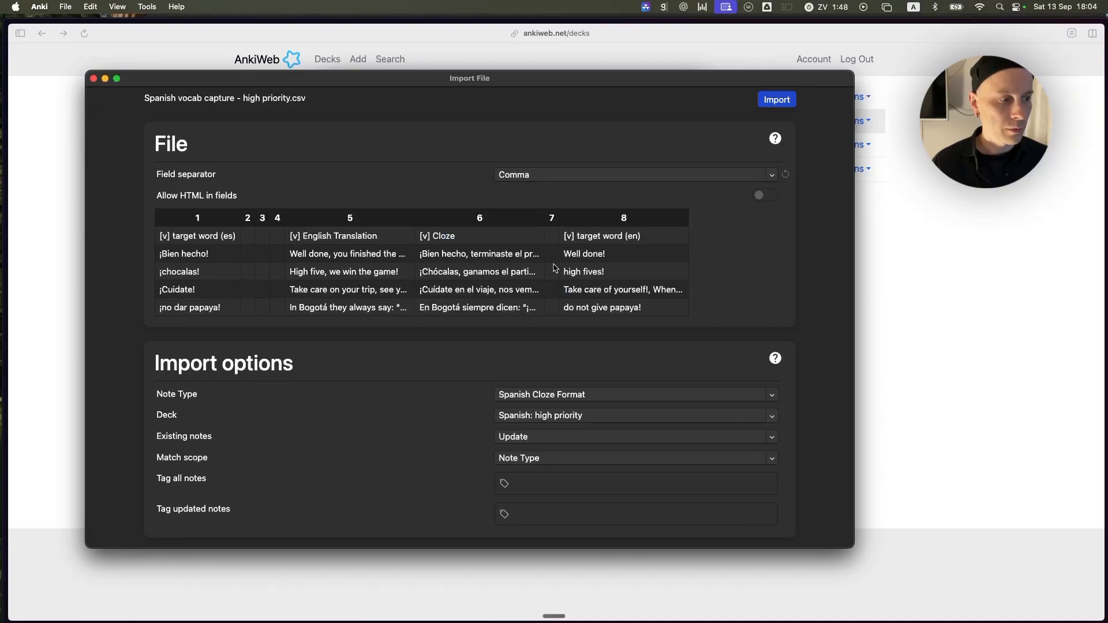
{"action": "scroll", "coordinate": [331, 206], "scroll_direction": "down", "scroll_amount": 3}
{"action": "scroll", "coordinate": [332, 206], "scroll_direction": "up", "scroll_amount": 2}
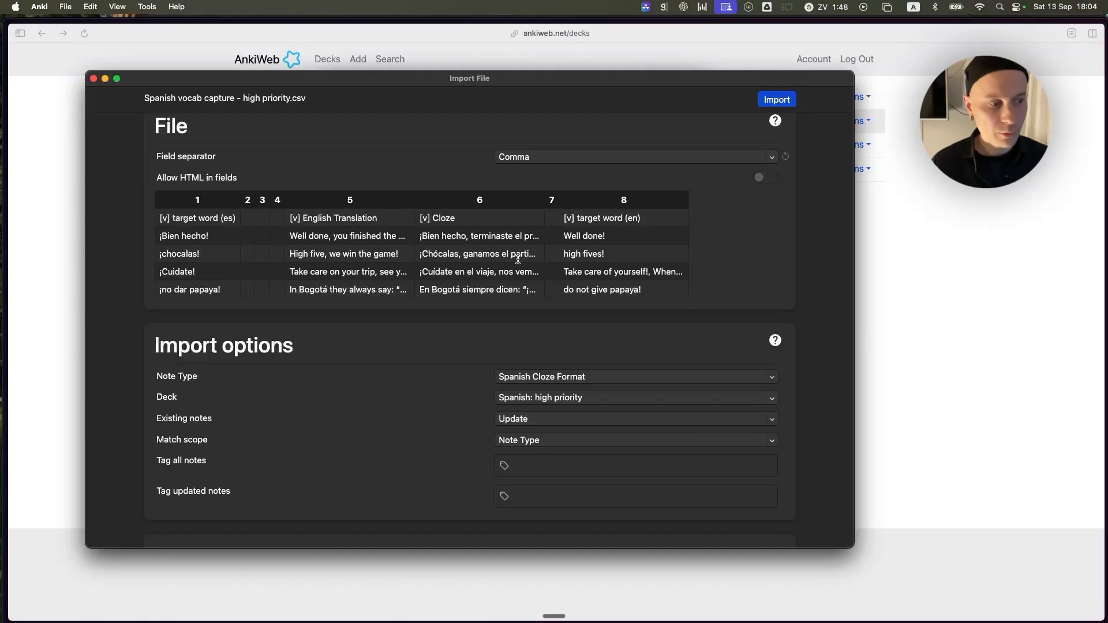
Map the Cloze field to column 6, [v] Cloze, and English sentence translation to column 5, [v] English Translation.
{"action": "scroll", "coordinate": [517, 260], "scroll_direction": "down", "scroll_amount": 5}
{"action": "left_click", "coordinate": [513, 433]}
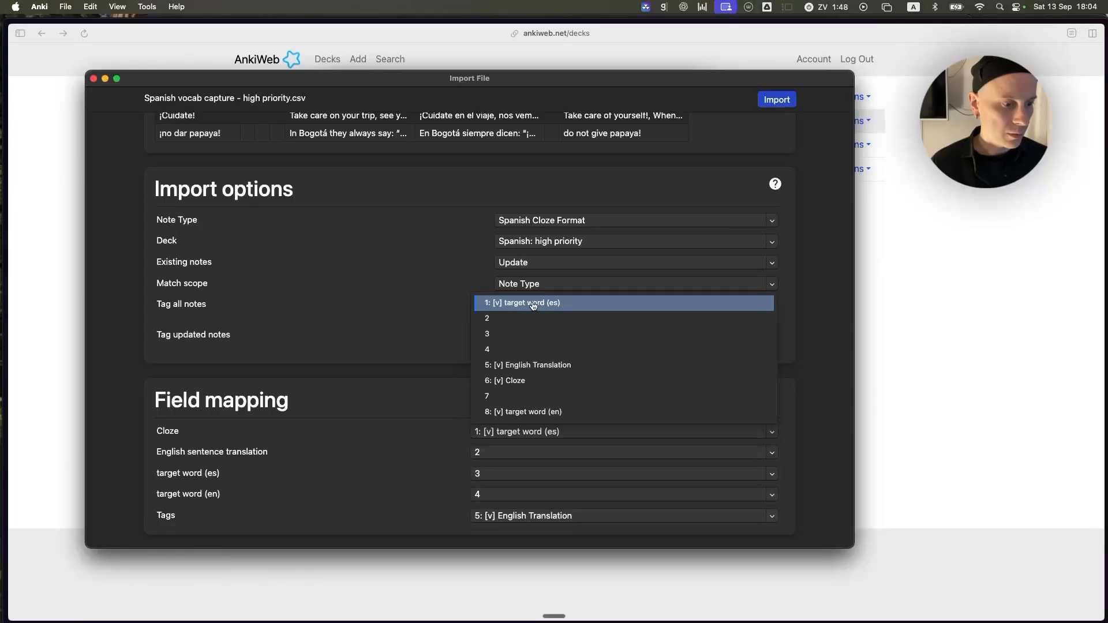
{"action": "left_click", "coordinate": [551, 381]}
{"action": "left_click", "coordinate": [498, 453]}
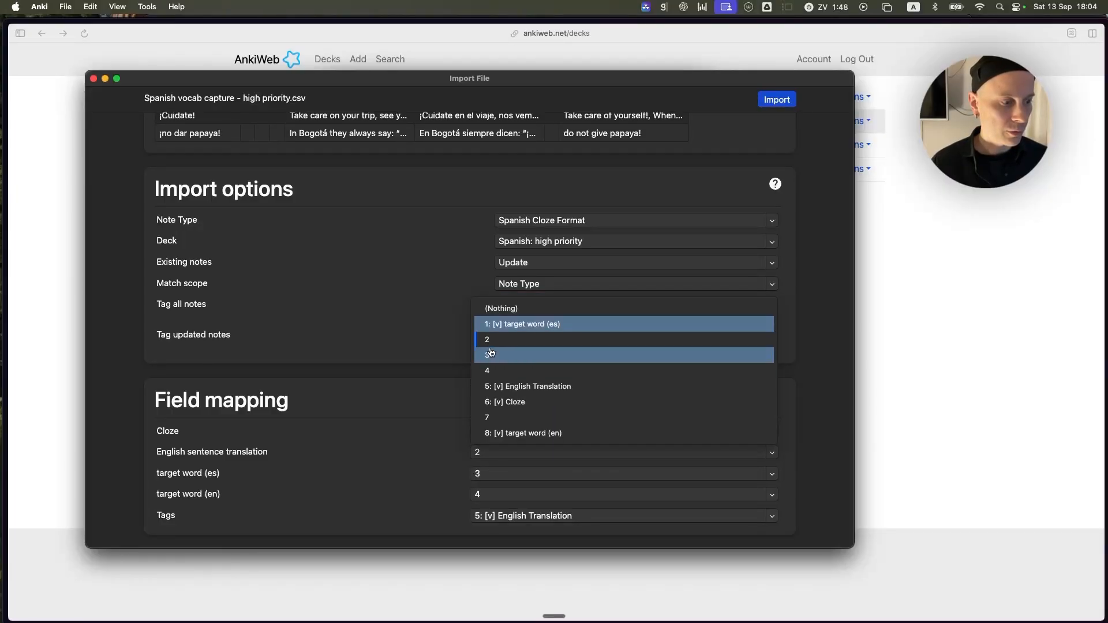
{"action": "left_click", "coordinate": [554, 388]}
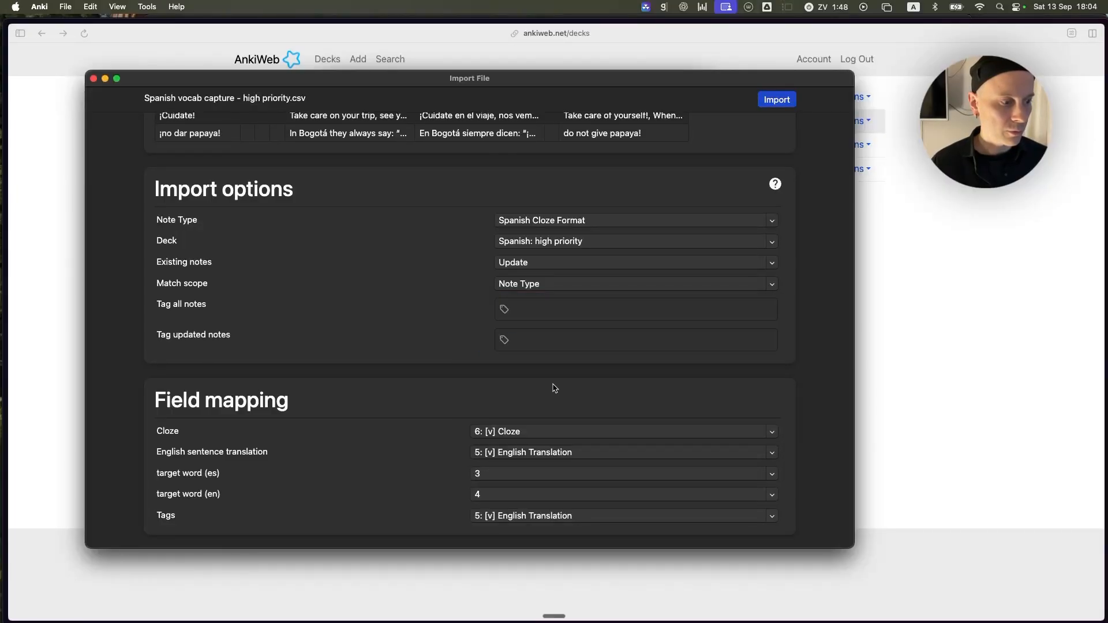
Map target word (es) to column 1 and target word (en) to column 8, and set Tags to (Nothing).
{"action": "left_click", "coordinate": [504, 474]}
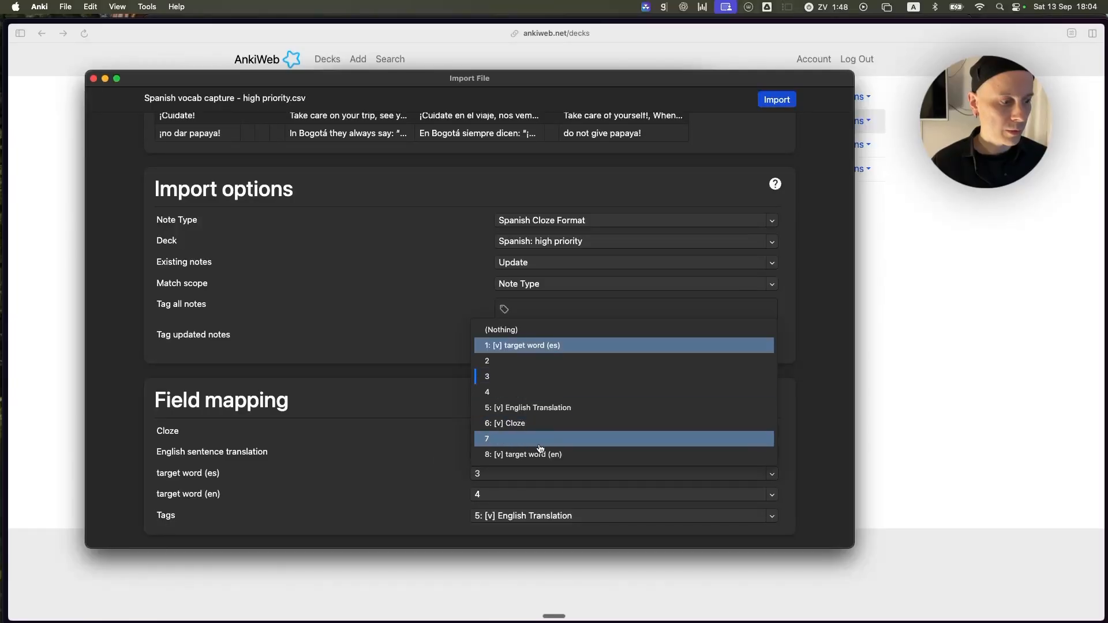
{"action": "left_click", "coordinate": [537, 345]}
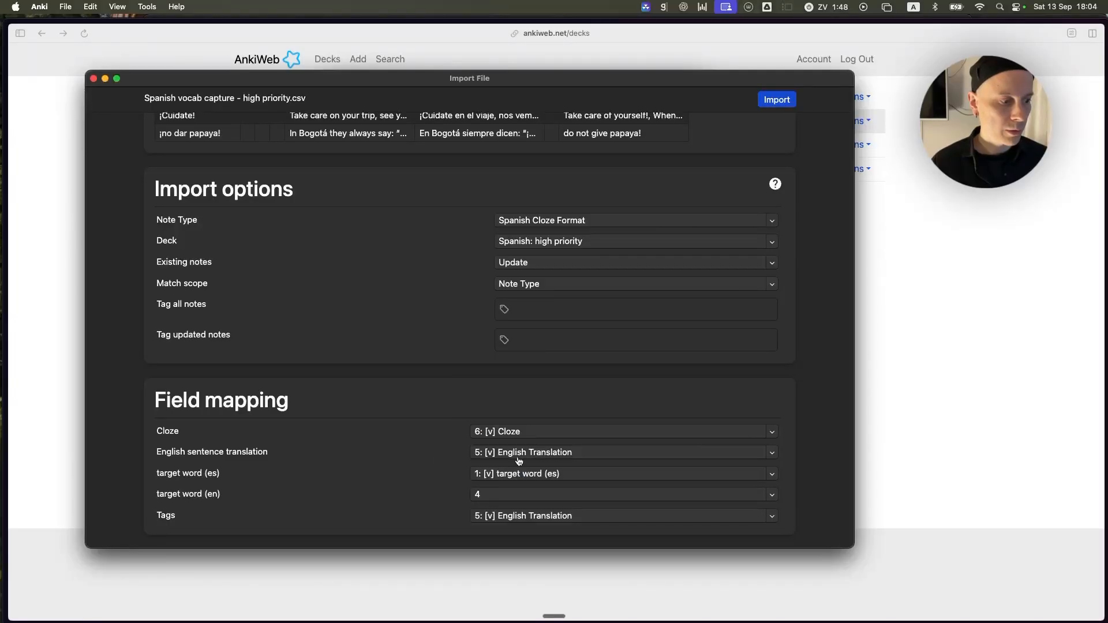
{"action": "left_click", "coordinate": [474, 496]}
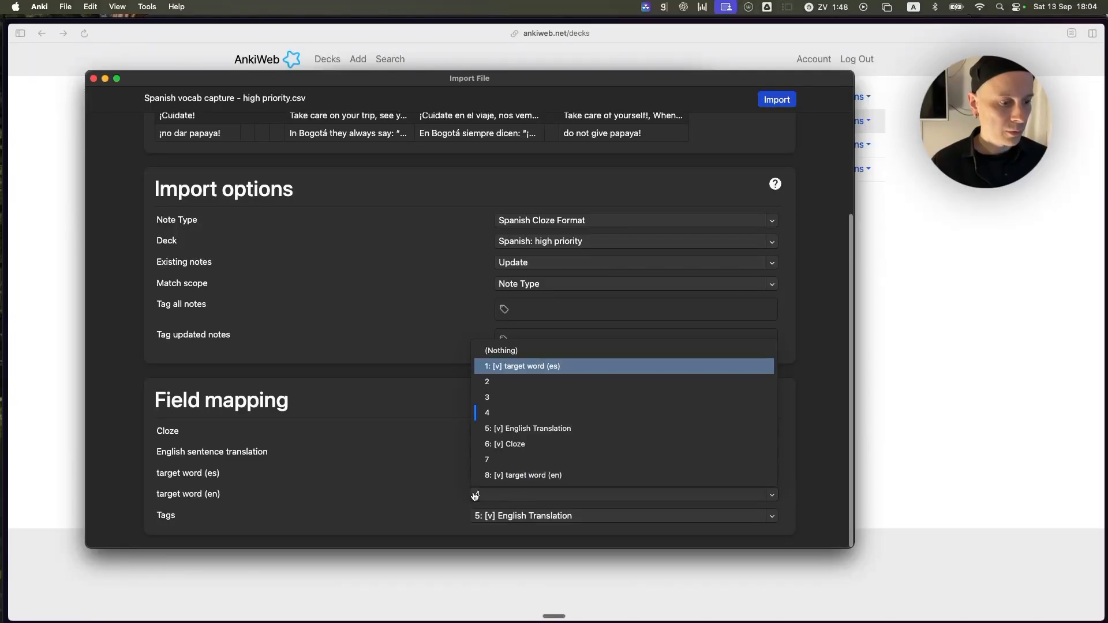
{"action": "left_click", "coordinate": [546, 477]}
{"action": "left_click", "coordinate": [522, 520]}
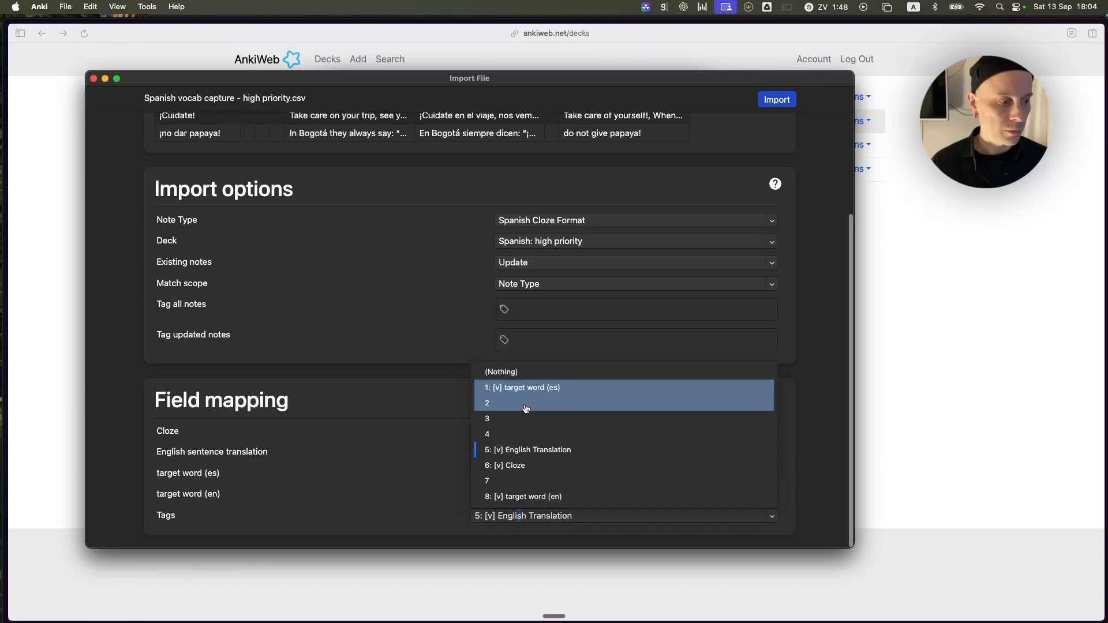
{"action": "left_click", "coordinate": [521, 374]}
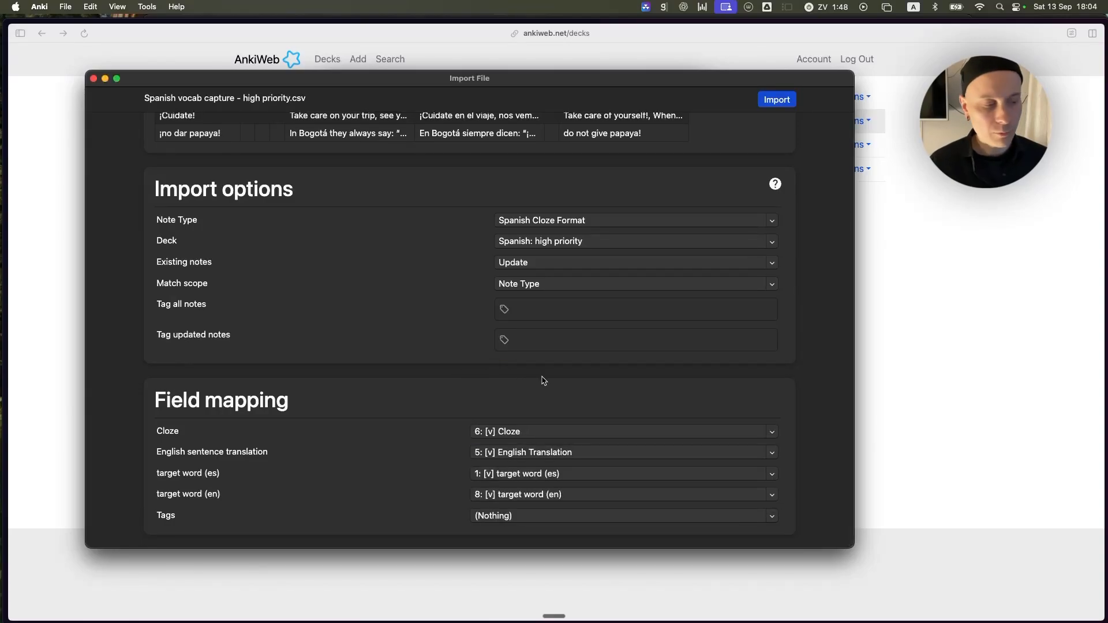
Review the column preview and field mapping, and close the import window without importing.
{"action": "scroll", "coordinate": [456, 241], "scroll_direction": "up", "scroll_amount": 3}
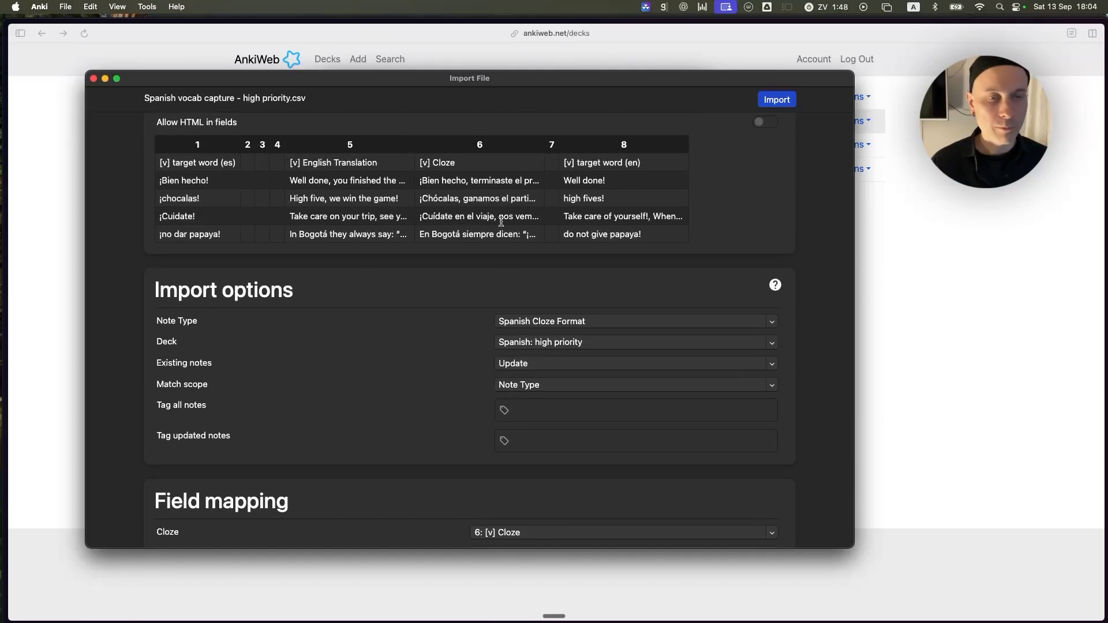
{"action": "scroll", "coordinate": [492, 358], "scroll_direction": "down", "scroll_amount": 3}
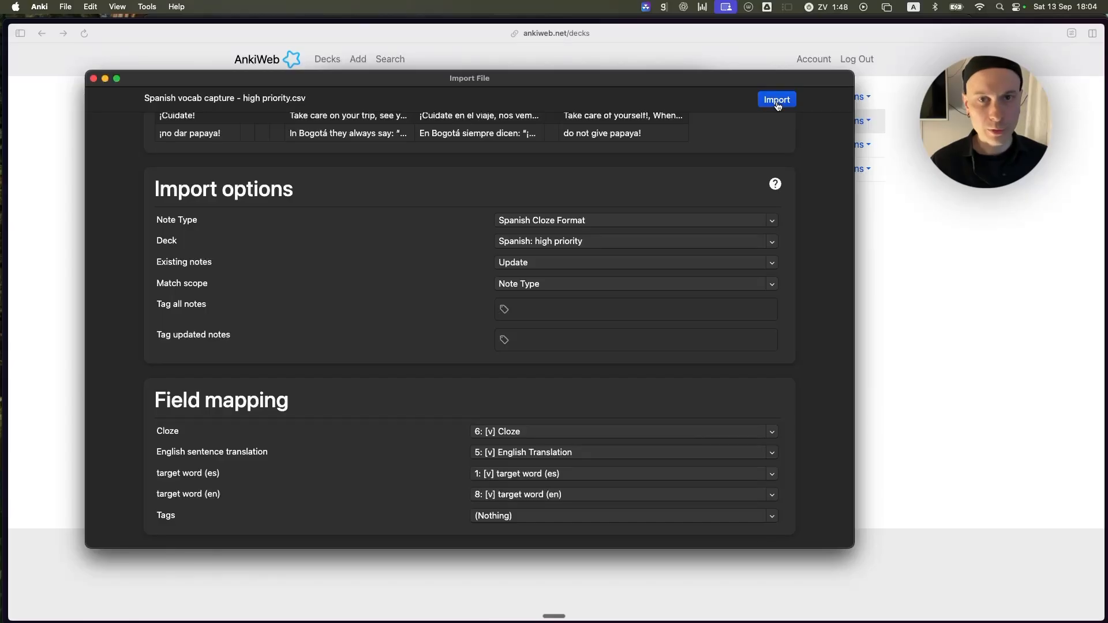
{"action": "left_click", "coordinate": [93, 79]}
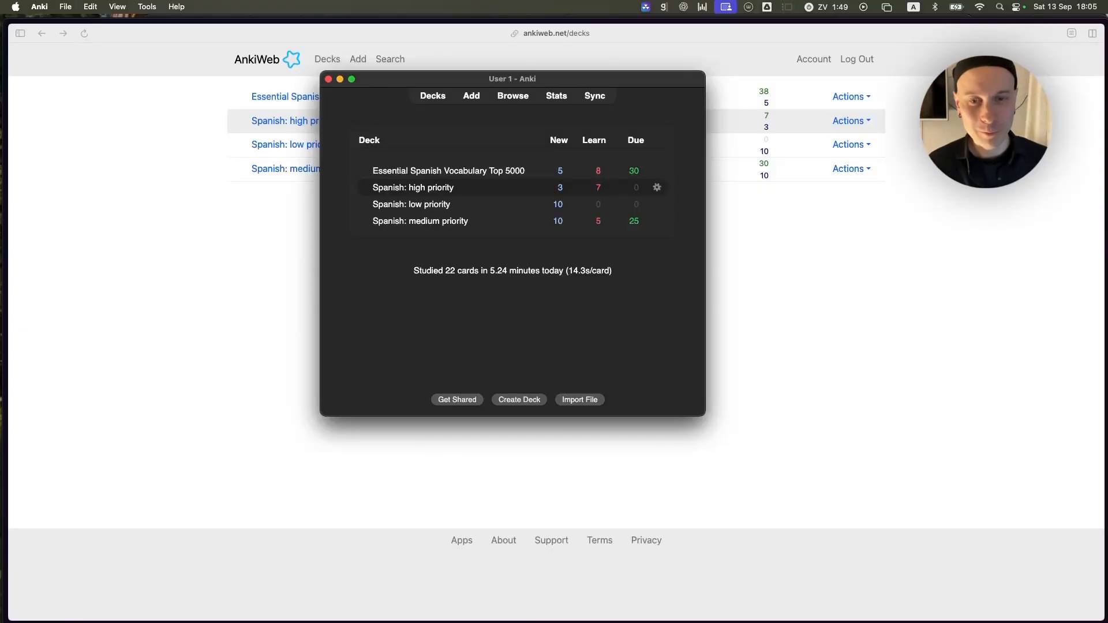
Browse the notes of the Spanish: high priority deck and preview the card for the sentence about living in Madrid.
{"action": "left_click_drag", "start_coordinate": [419, 93], "coordinate": [437, 60]}
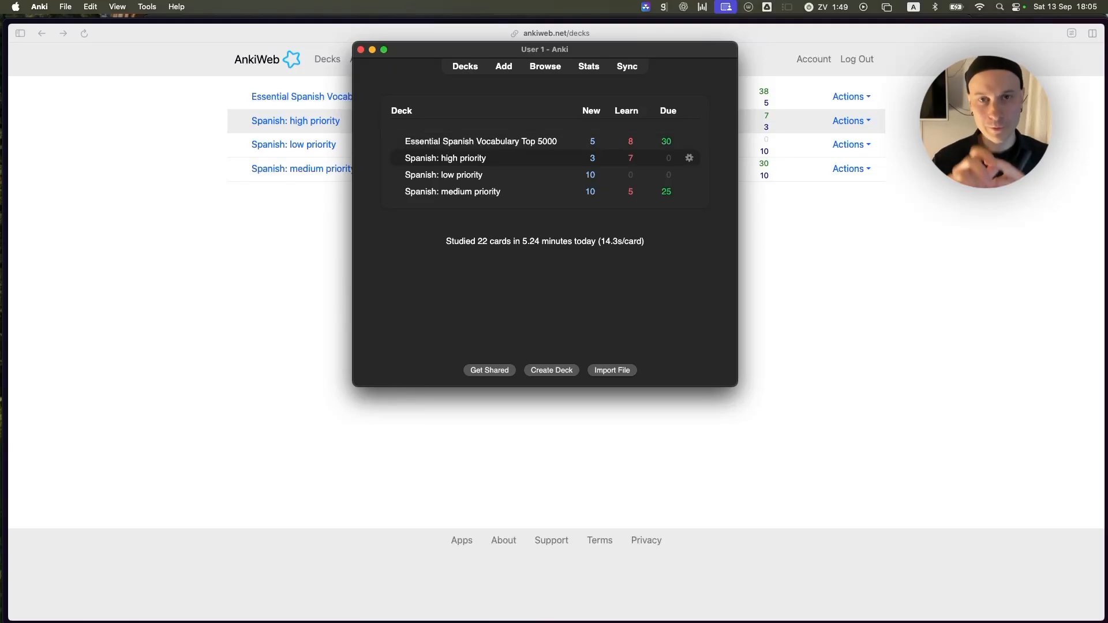
{"action": "left_click", "coordinate": [532, 71]}
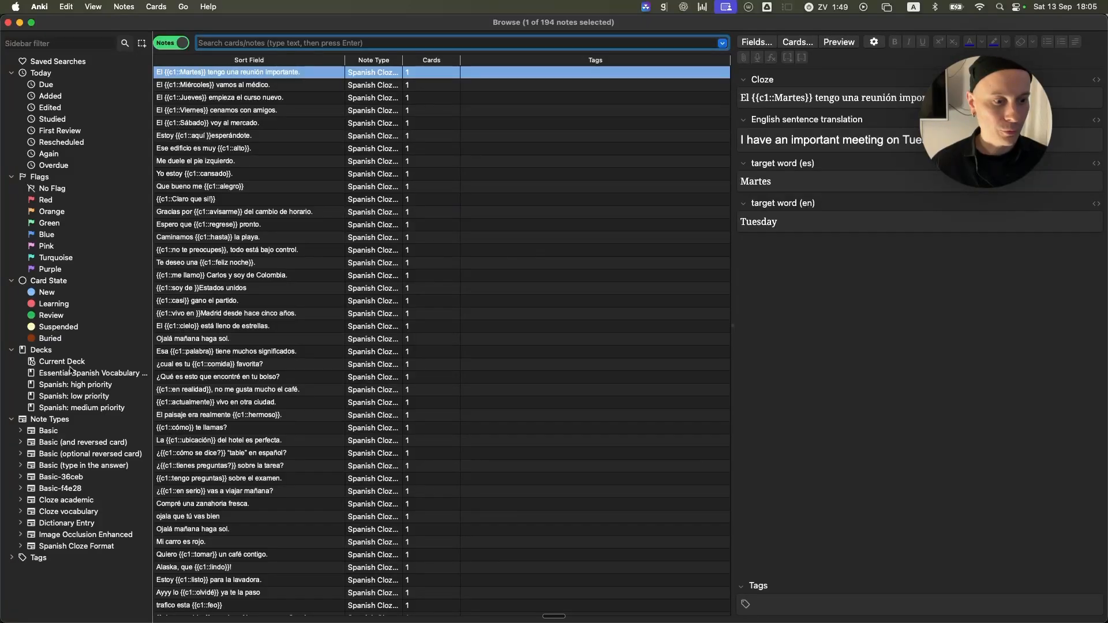
{"action": "left_click", "coordinate": [97, 385]}
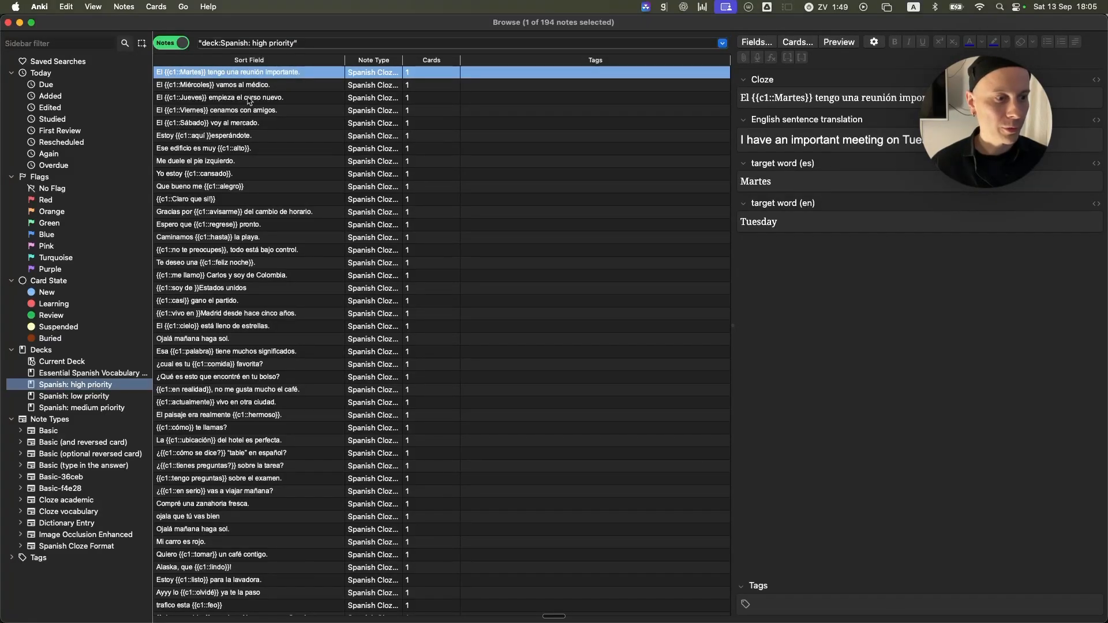
{"action": "scroll", "coordinate": [266, 205], "scroll_direction": "down", "scroll_amount": 3}
{"action": "left_click", "coordinate": [210, 282]}
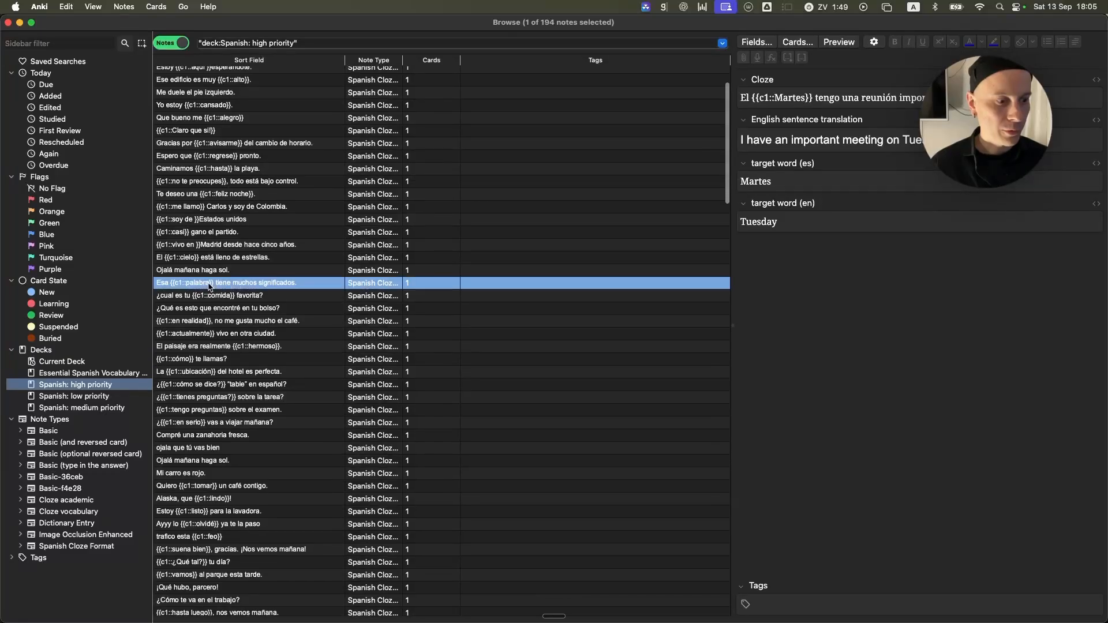
{"action": "left_click", "coordinate": [209, 243]}
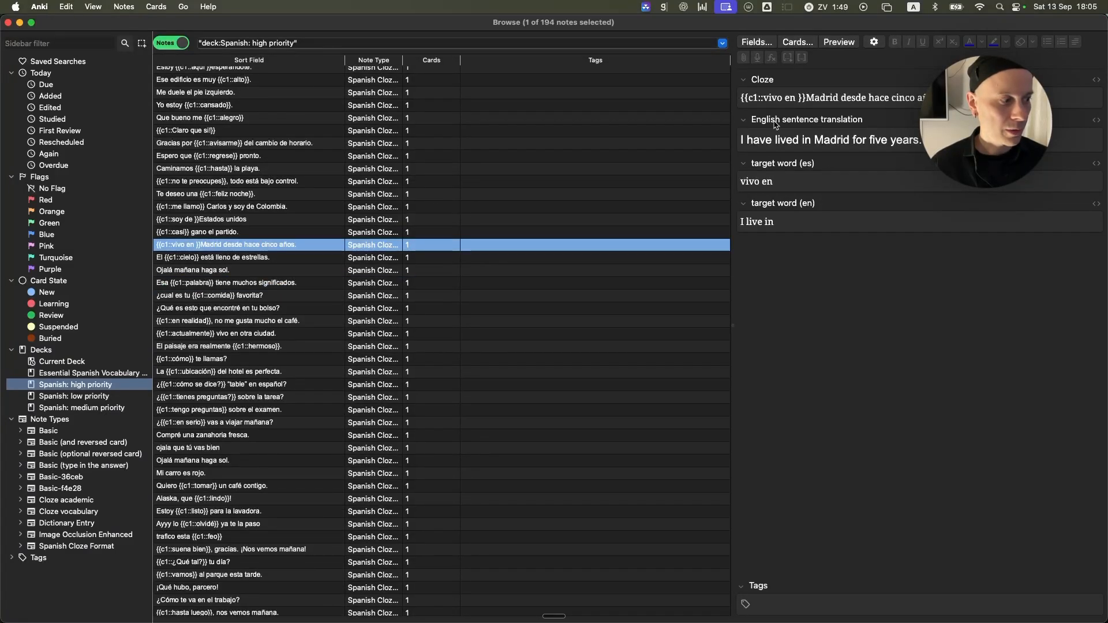
{"action": "left_click", "coordinate": [839, 43]}
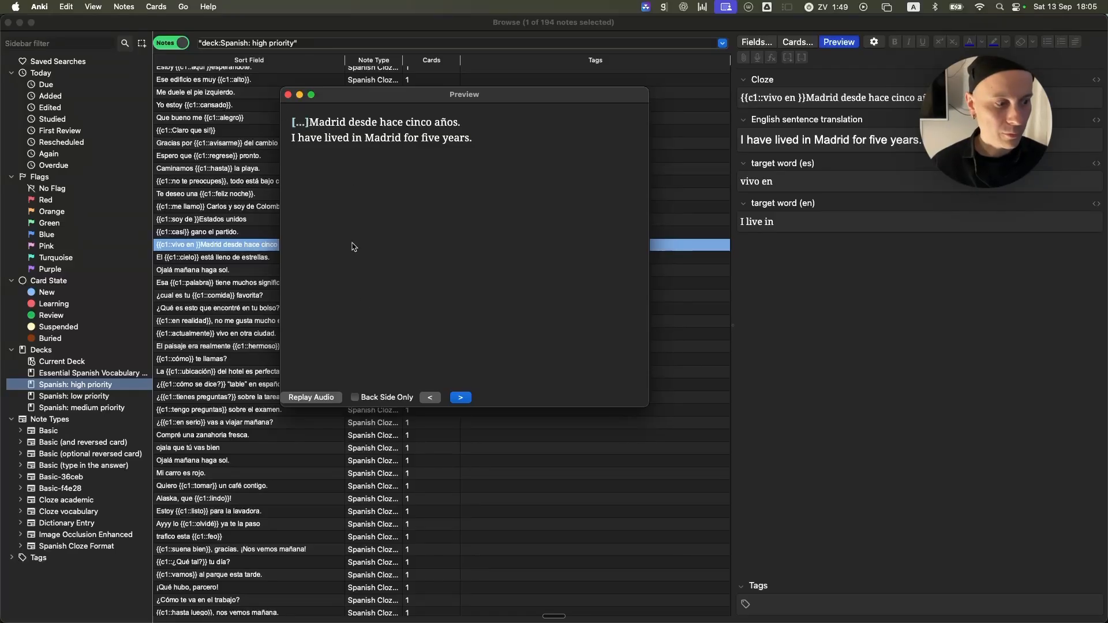
{"action": "left_click", "coordinate": [288, 95]}
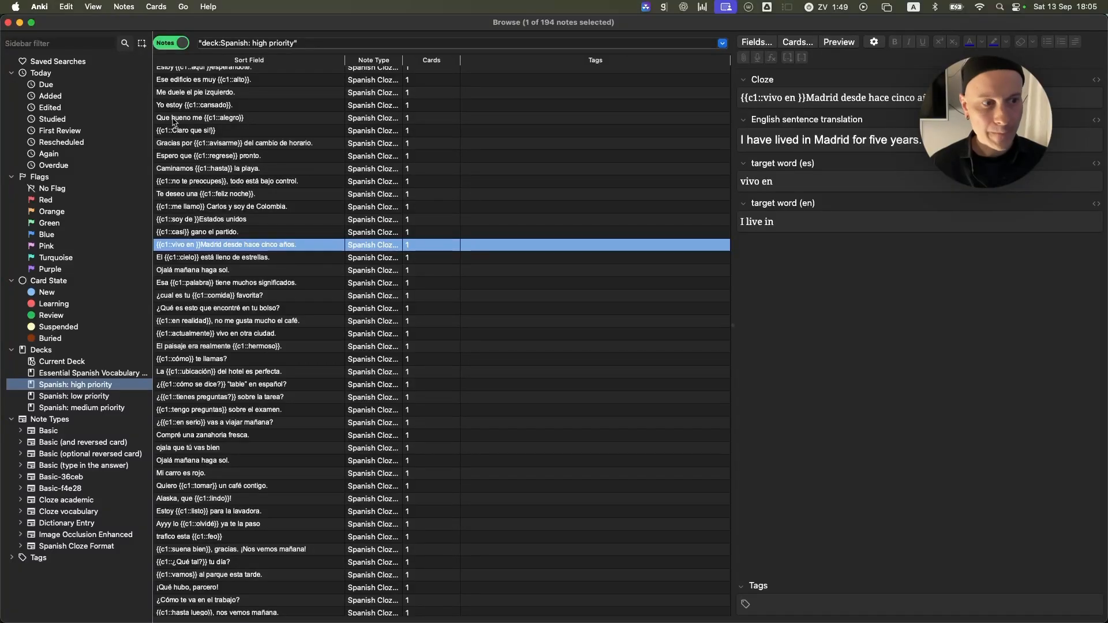
Switch back to the Spanish vocab capture spreadsheet in Arc and open its wk1 Nueva Lengua sep25 sheet.
{"action": "left_click_drag", "start_coordinate": [103, 26], "coordinate": [307, 278]}
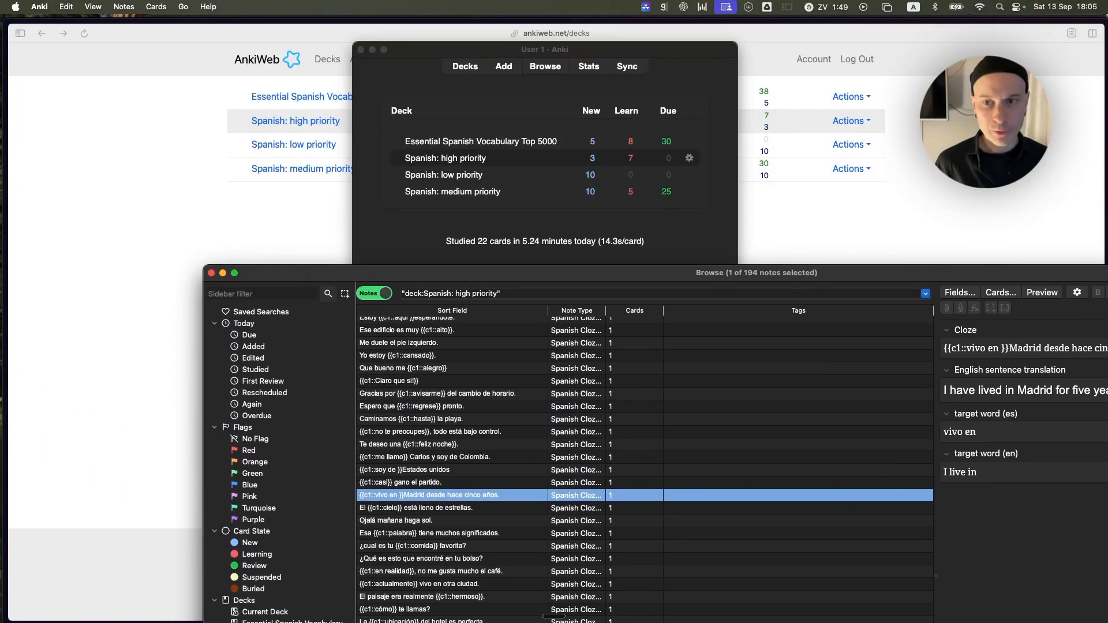
{"action": "key", "text": "super+Tab"}
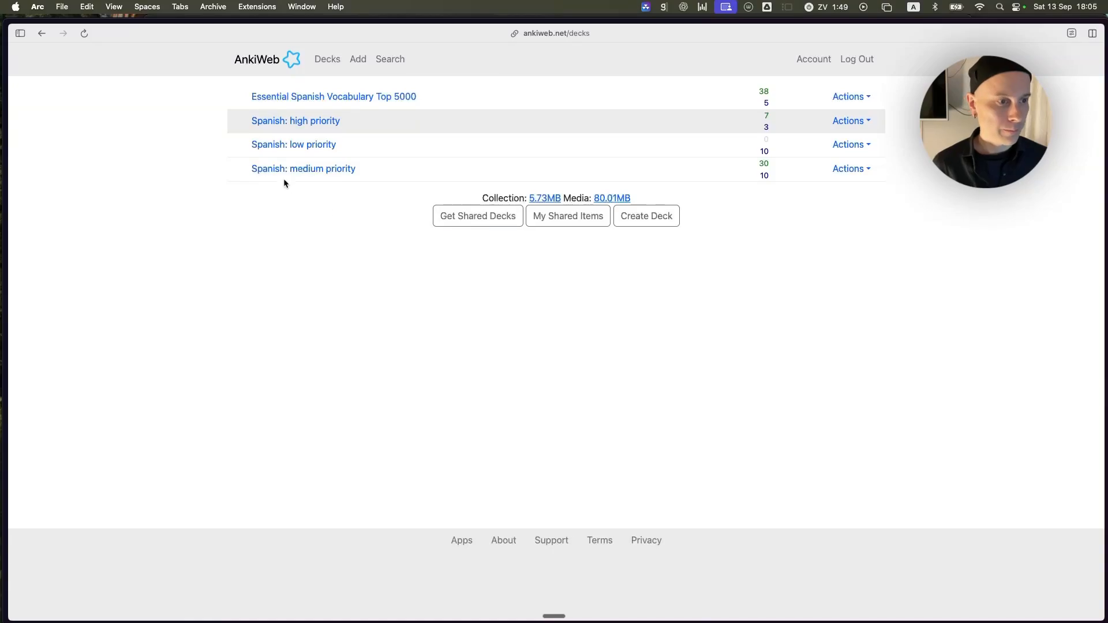
{"action": "key", "text": "ctrl+Tab"}
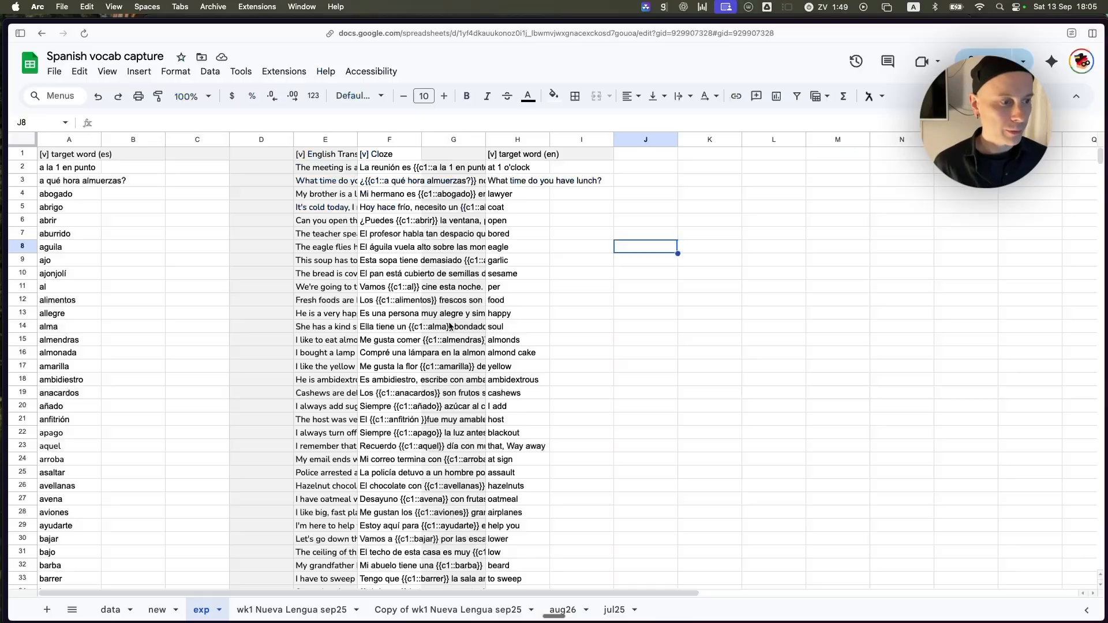
{"action": "left_click_drag", "start_coordinate": [182, 271], "coordinate": [182, 260]}
{"action": "left_click", "coordinate": [296, 609]}
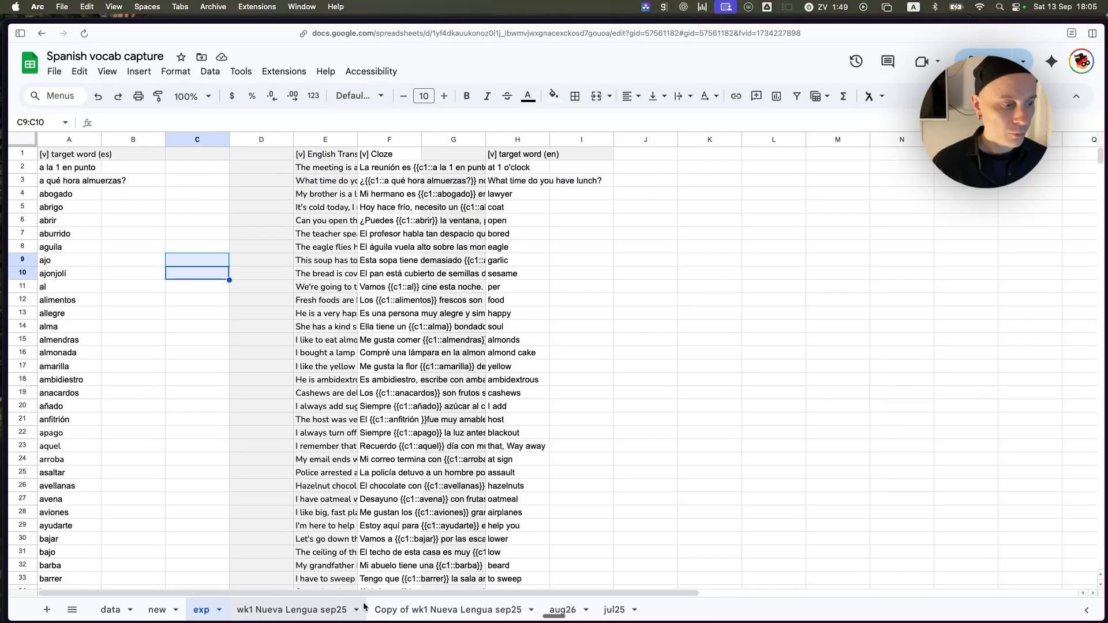
Copy the priority, target word and translation note cells from tamaño to vaca (A674:C711) in the Copy of wk1 Nueva Lengua sep25 sheet.
{"action": "left_click", "coordinate": [441, 610]}
{"action": "left_click", "coordinate": [156, 609]}
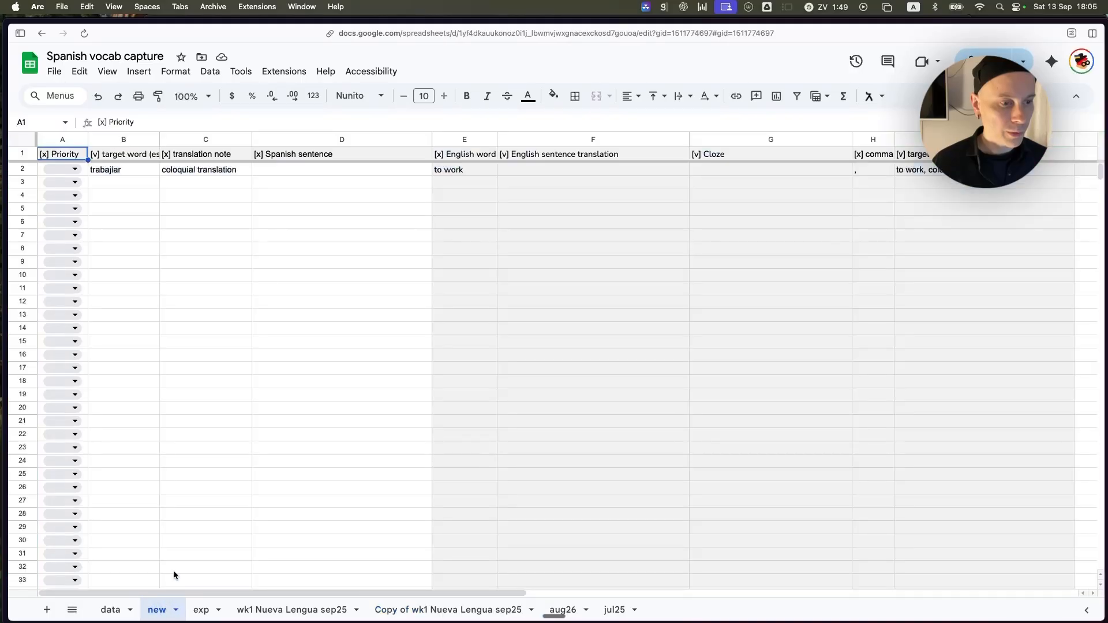
{"action": "left_click", "coordinate": [124, 183]}
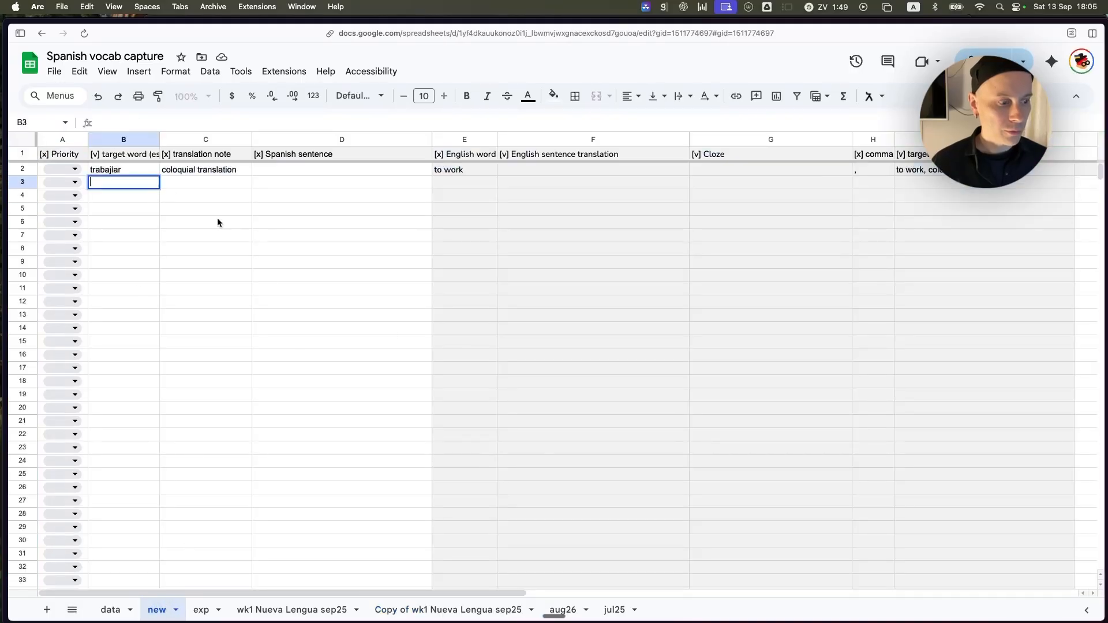
{"action": "left_click", "coordinate": [462, 610]}
{"action": "left_click", "coordinate": [276, 238]}
{"action": "left_click_drag", "start_coordinate": [133, 197], "coordinate": [198, 483]}
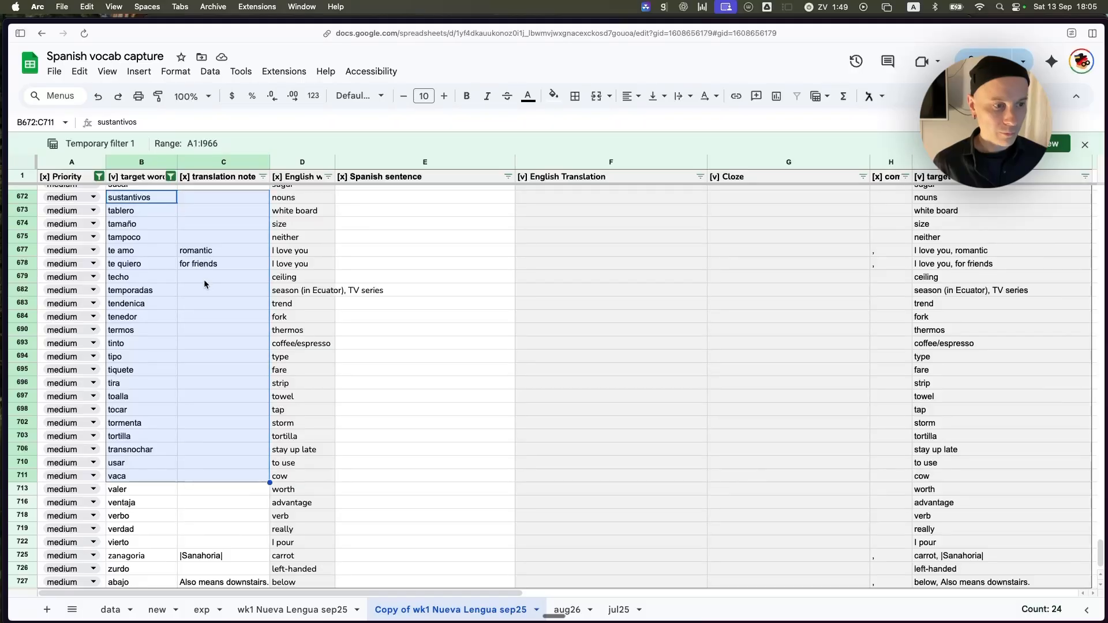
{"action": "left_click", "coordinate": [214, 277]}
{"action": "left_click_drag", "start_coordinate": [139, 210], "coordinate": [69, 224]}
{"action": "left_click", "coordinate": [207, 467]}
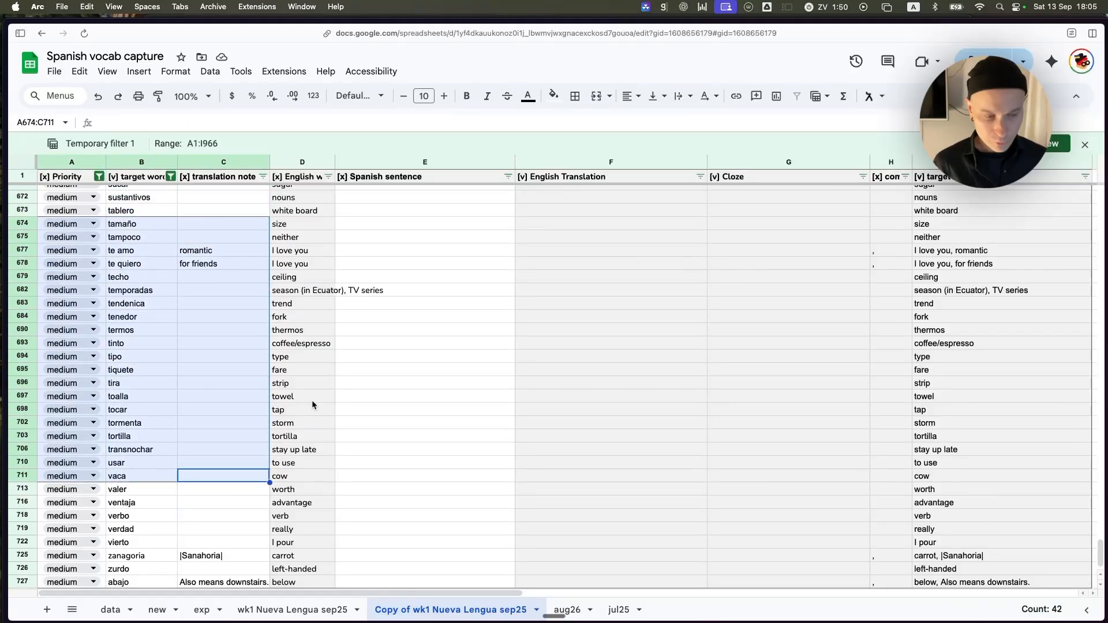
Paste the copied vocabulary rows into the new sheet starting at cell A3, and widen the Priority column.
{"action": "left_click", "coordinate": [157, 610]}
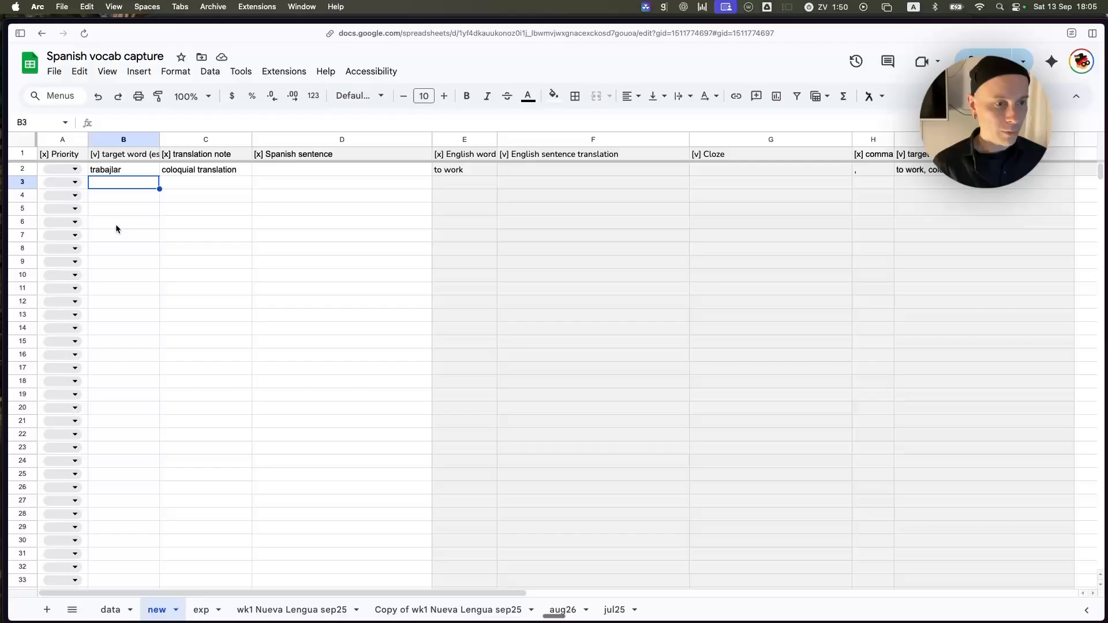
{"action": "left_click", "coordinate": [85, 184]}
{"action": "key", "text": "super+v"}
{"action": "left_click", "coordinate": [297, 313]}
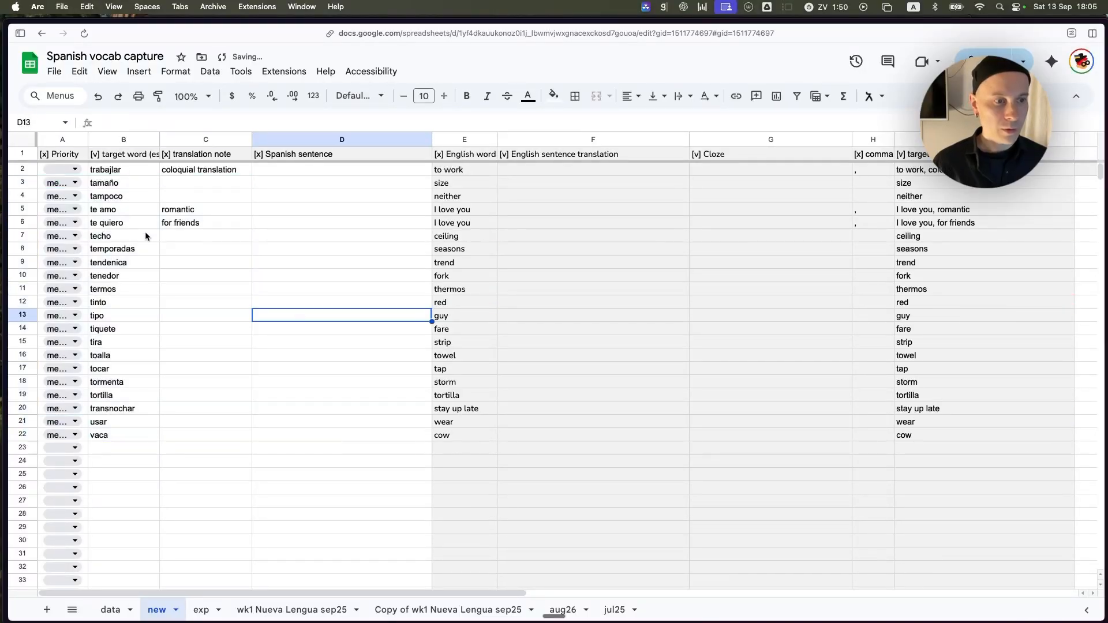
{"action": "left_click_drag", "start_coordinate": [87, 139], "coordinate": [112, 139]}
{"action": "left_click", "coordinate": [227, 304]}
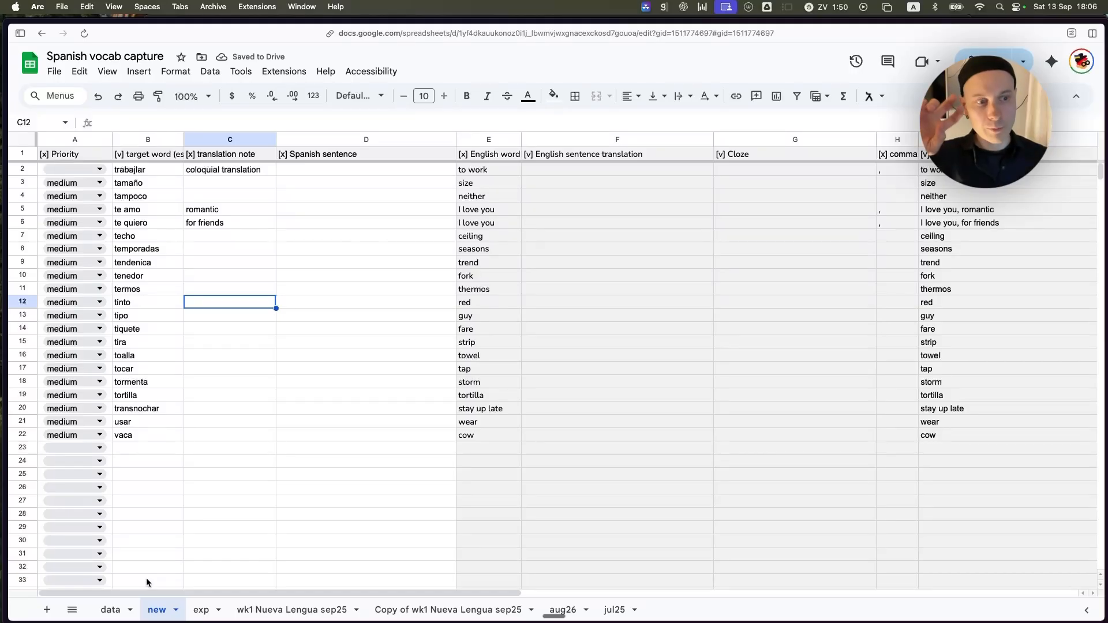
Duplicate the new sheet and rename the copy sep25.
{"action": "left_click", "coordinate": [158, 208]}
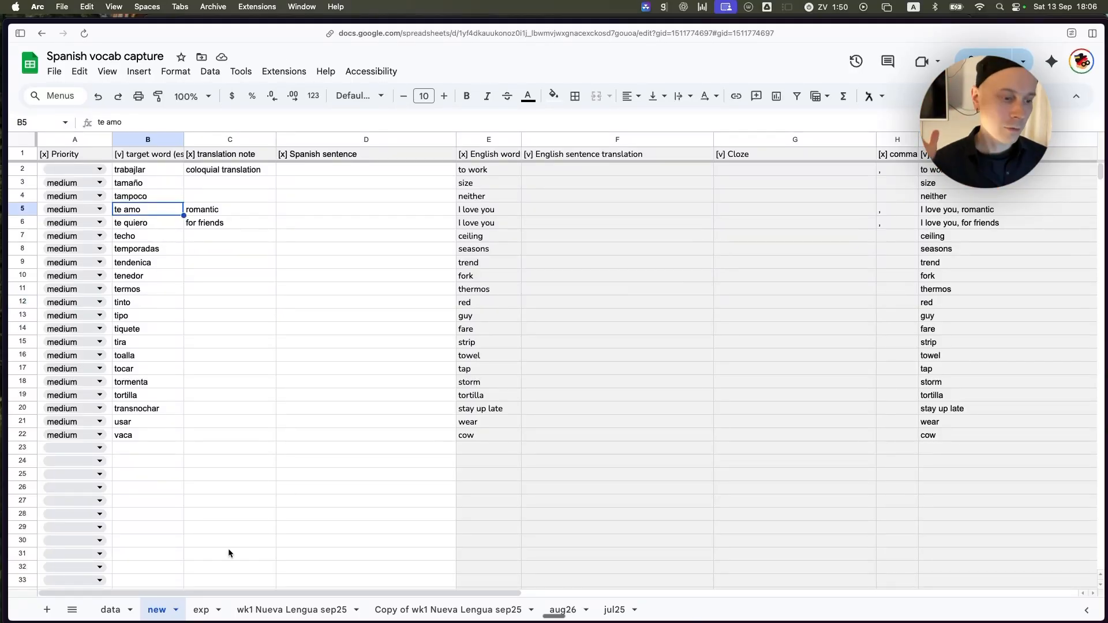
{"action": "left_click", "coordinate": [175, 610]}
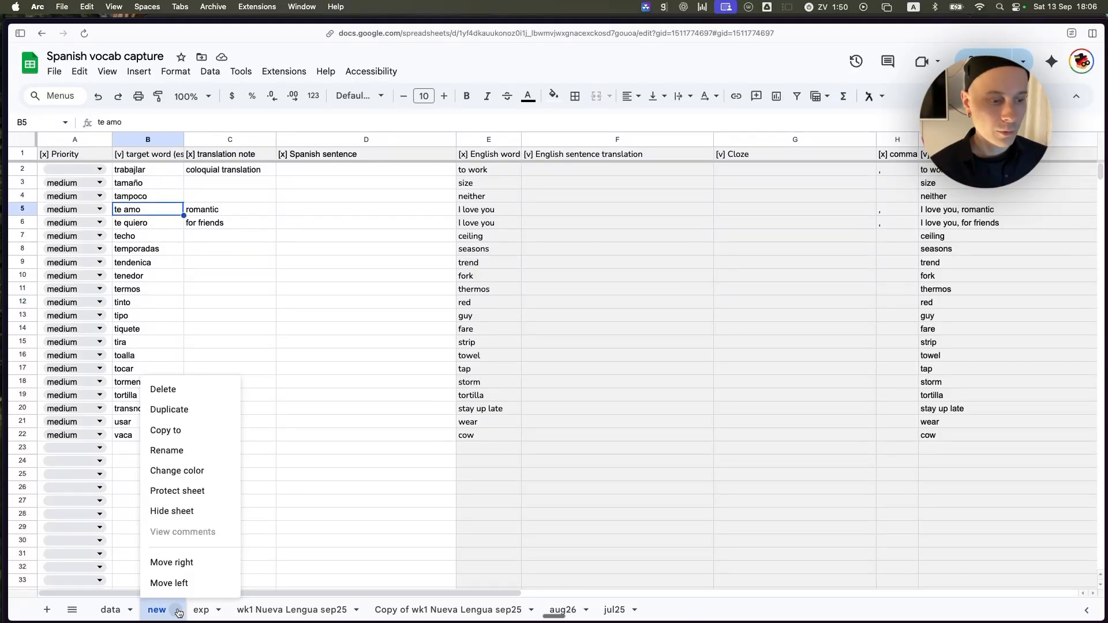
{"action": "left_click", "coordinate": [188, 409]}
{"action": "double_click", "coordinate": [229, 610]}
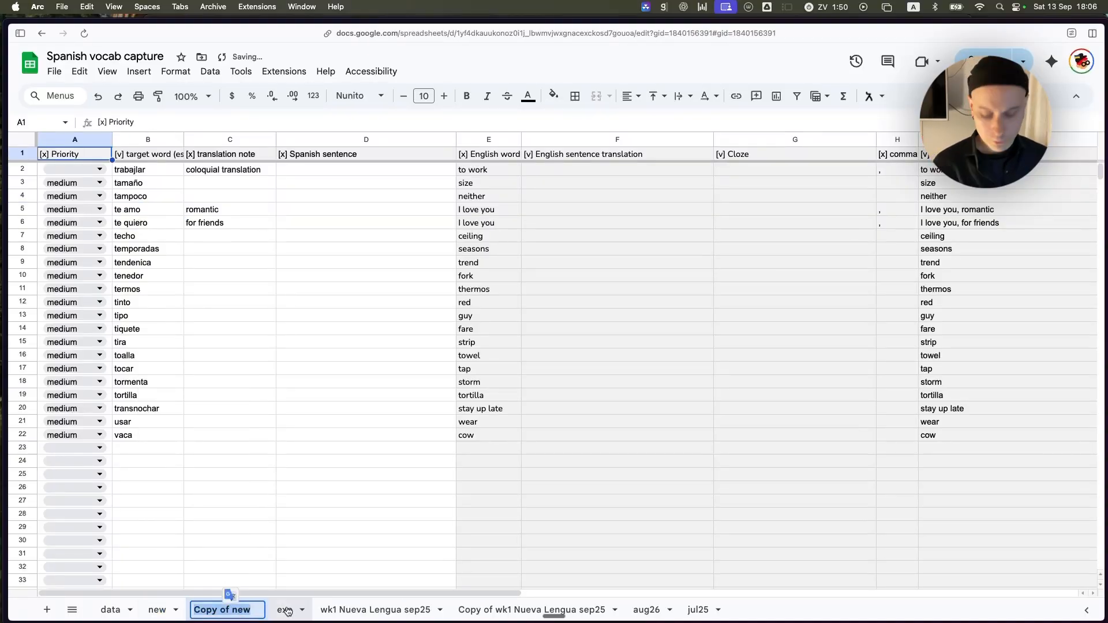
{"action": "type", "text": "sep"}
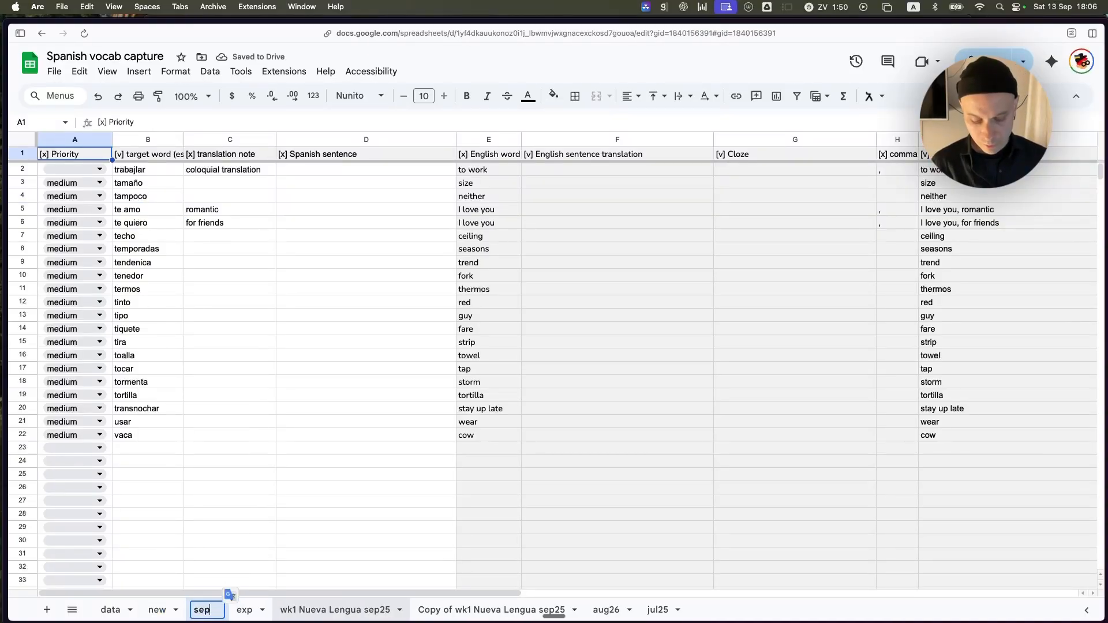
{"action": "type", "text": "25"}
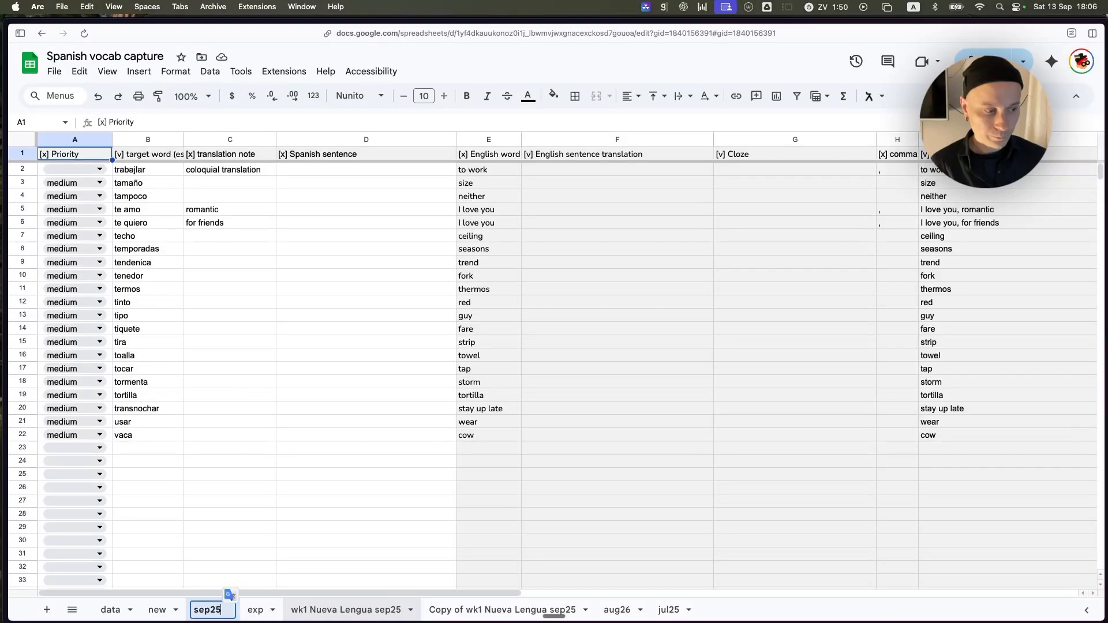
{"action": "key", "text": "Return"}
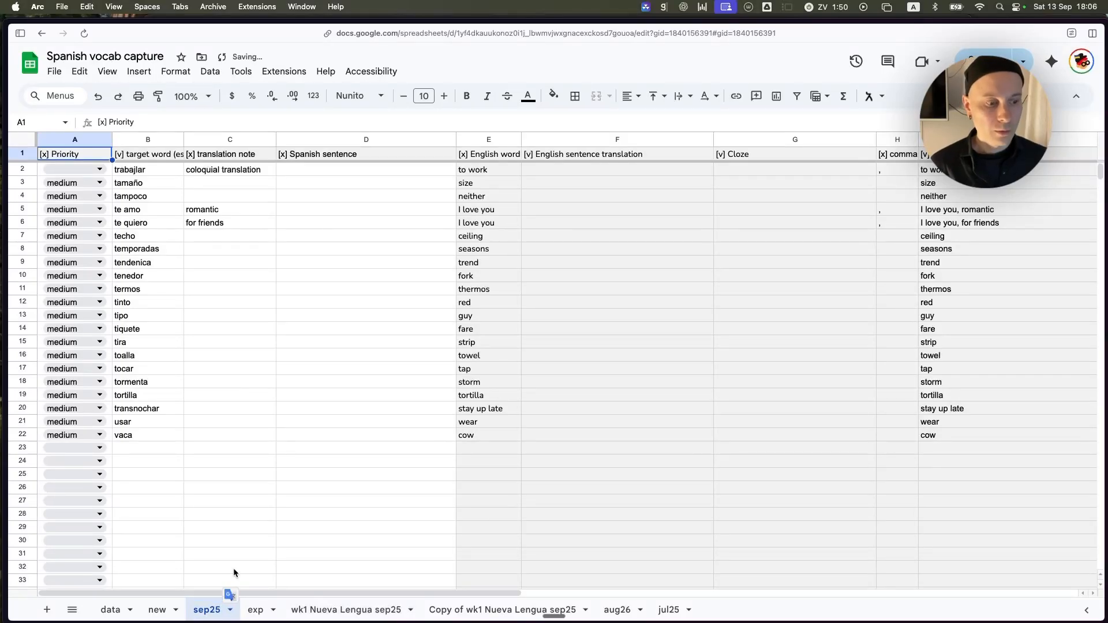
Return to the new sheet and examine the formulas in its English word, English sentence translation and Cloze columns.
{"action": "left_click", "coordinate": [160, 610]}
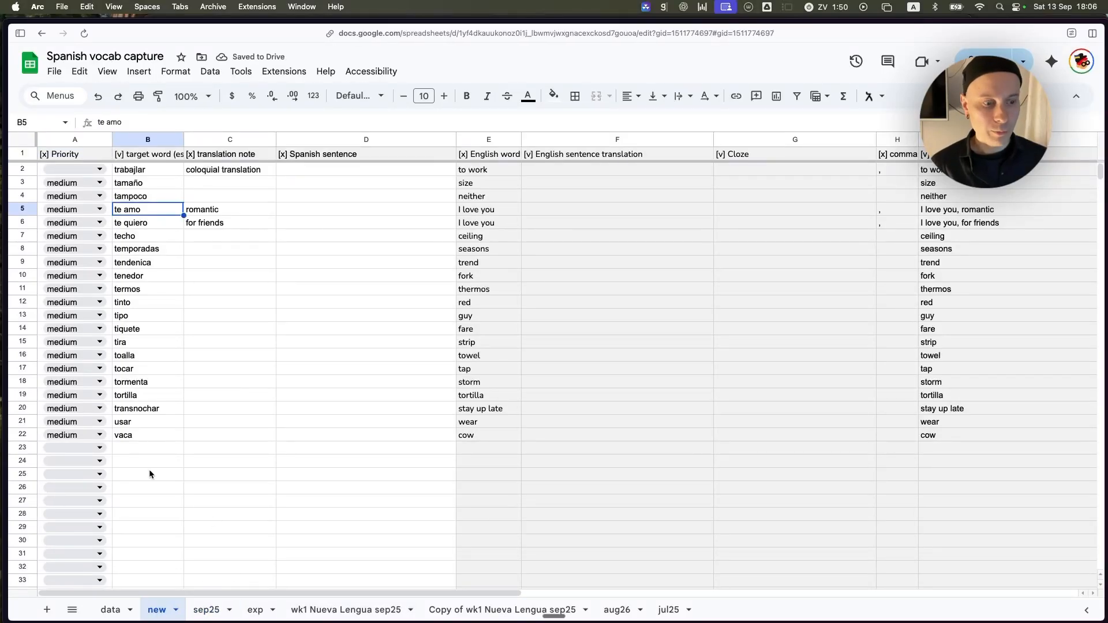
{"action": "left_click", "coordinate": [110, 171]}
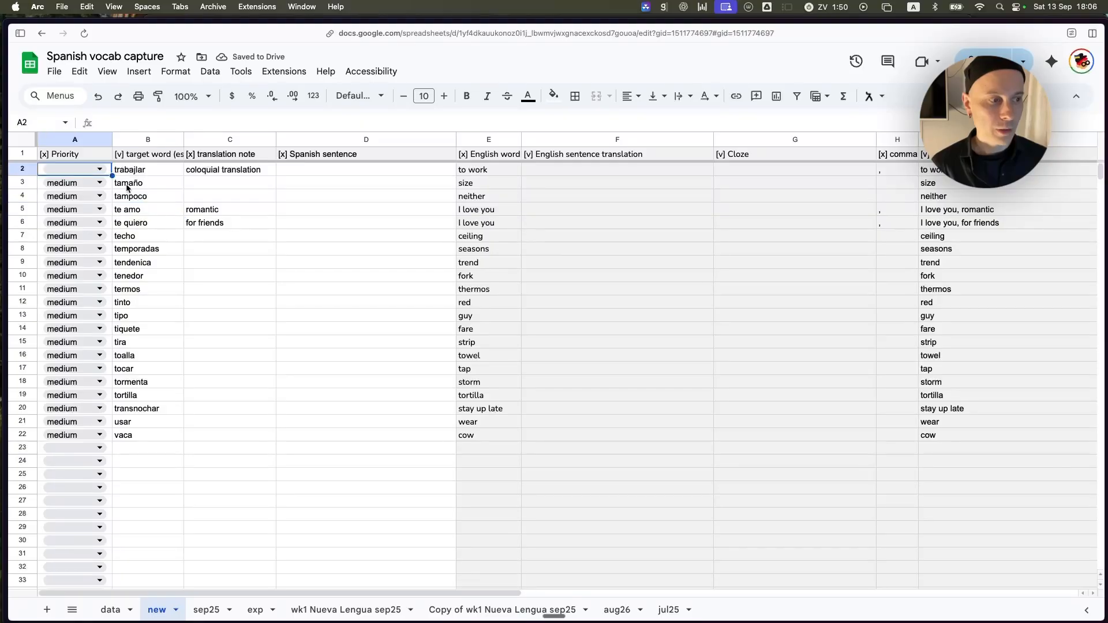
{"action": "left_click", "coordinate": [569, 210]}
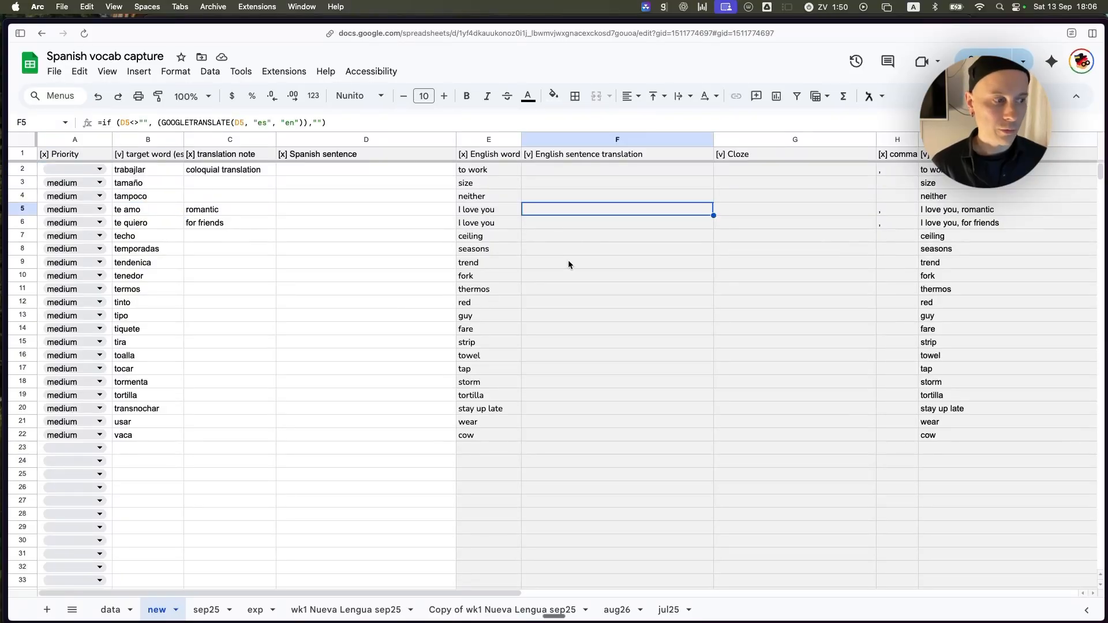
{"action": "left_click", "coordinate": [570, 264]}
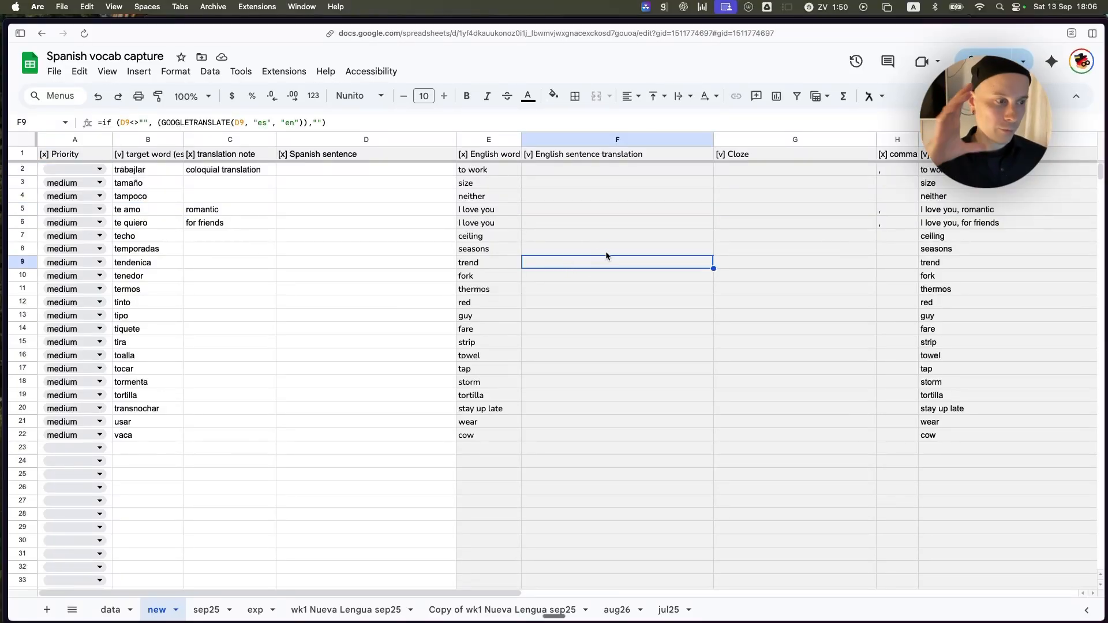
{"action": "left_click", "coordinate": [579, 224]}
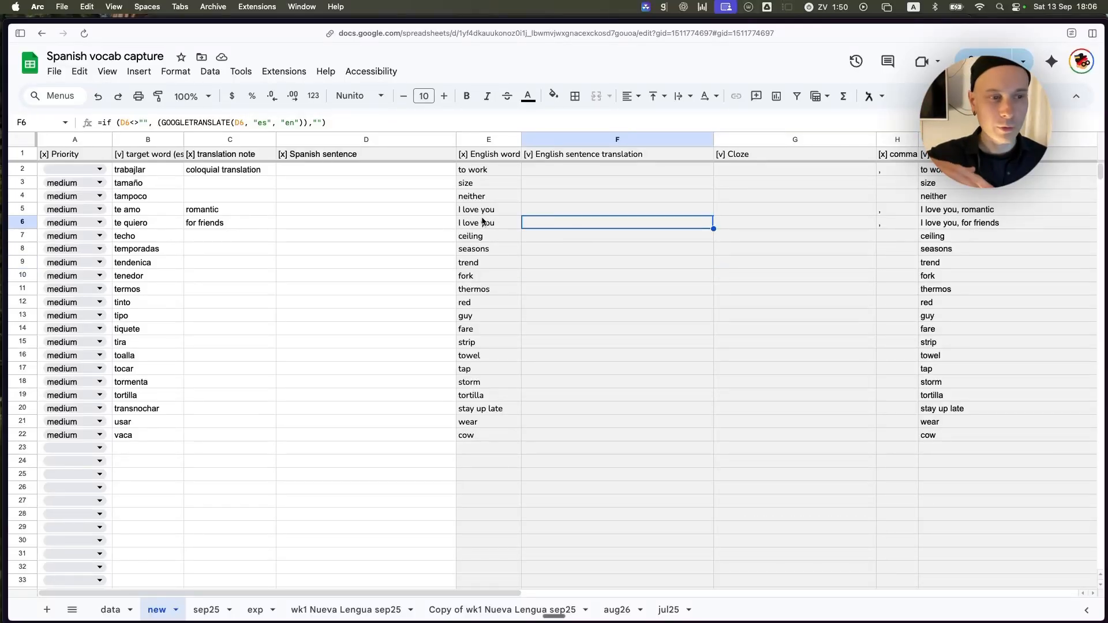
{"action": "left_click", "coordinate": [483, 224]}
{"action": "left_click", "coordinate": [498, 261]}
{"action": "left_click", "coordinate": [626, 236]}
{"action": "left_click", "coordinate": [733, 225]}
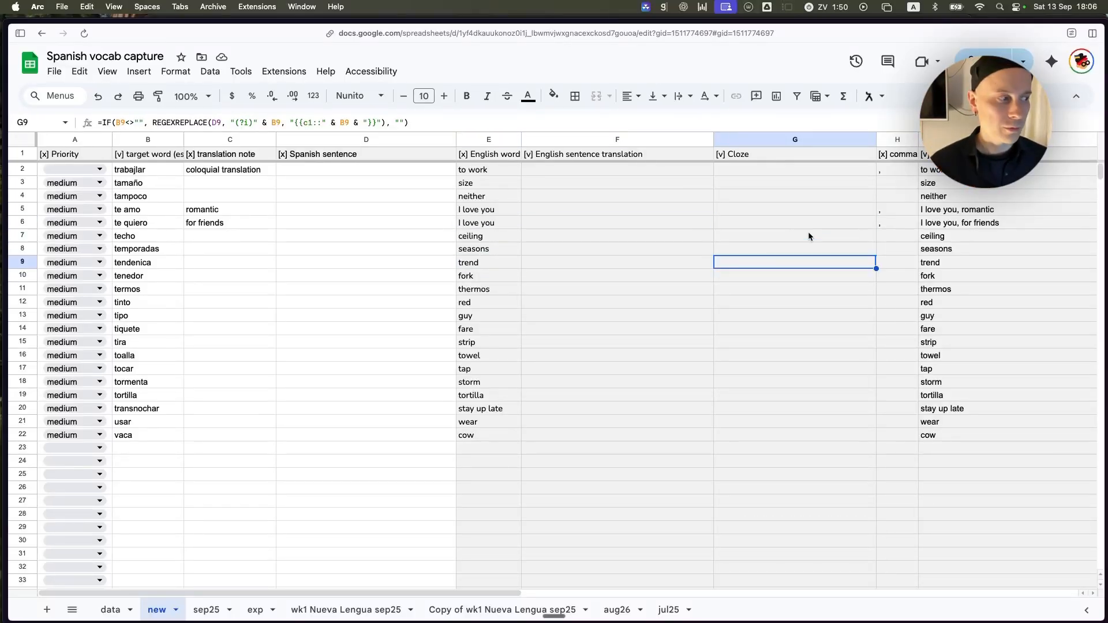
{"action": "scroll", "coordinate": [810, 234], "scroll_direction": "right", "scroll_amount": 5}
{"action": "scroll", "coordinate": [836, 242], "scroll_direction": "left", "scroll_amount": 5}
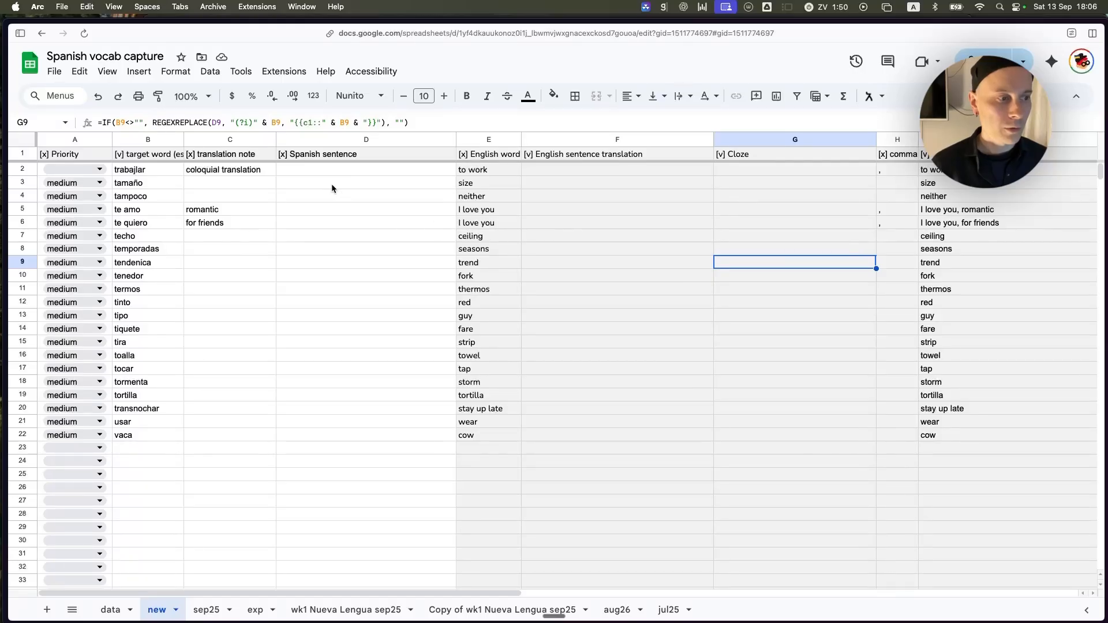
Clear the contents of the input cells A2:D24 in the new sheet, leaving the formula columns intact.
{"action": "left_click", "coordinate": [364, 170]}
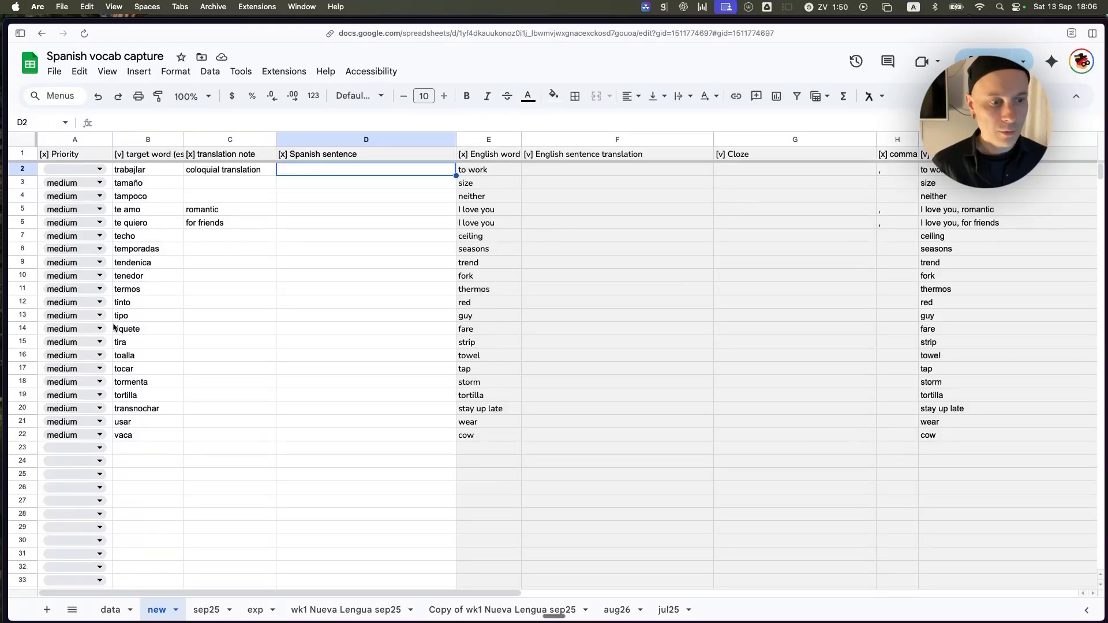
{"action": "left_click", "coordinate": [110, 461], "text": "shift"}
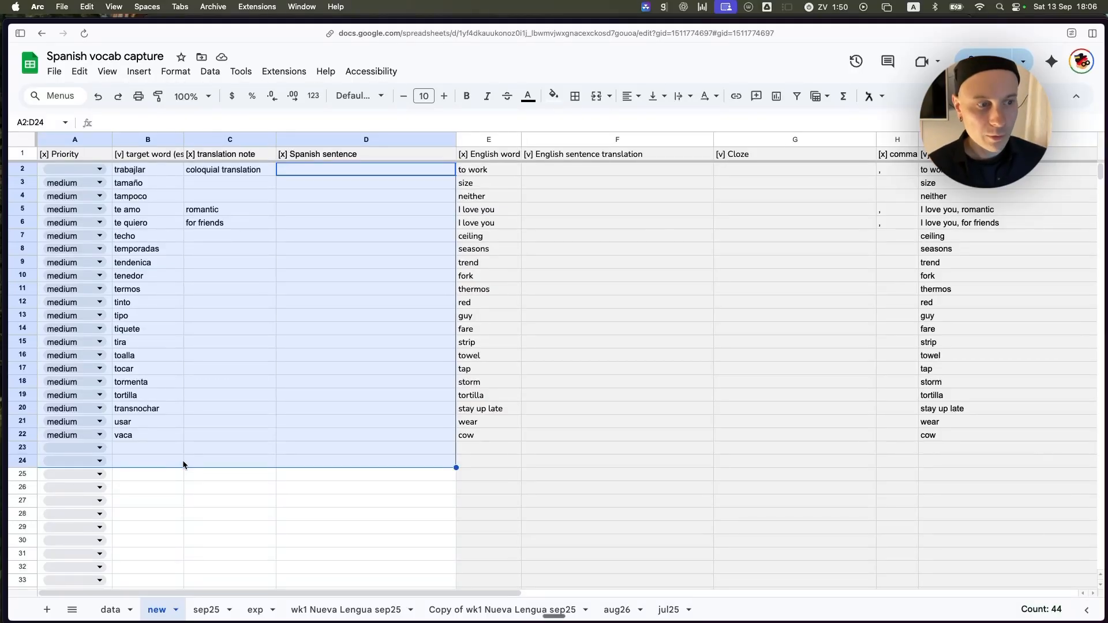
{"action": "key", "text": "BackSpace"}
{"action": "left_click", "coordinate": [321, 261]}
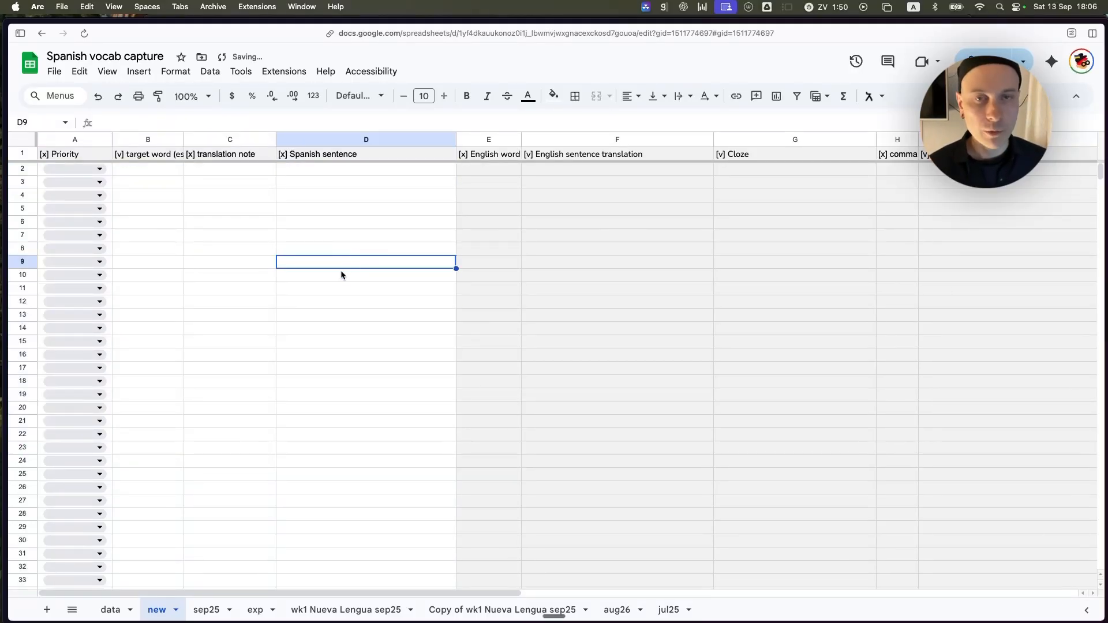
Switch from the spreadsheet to the Photo Booth window.
{"action": "left_click", "coordinate": [306, 299]}
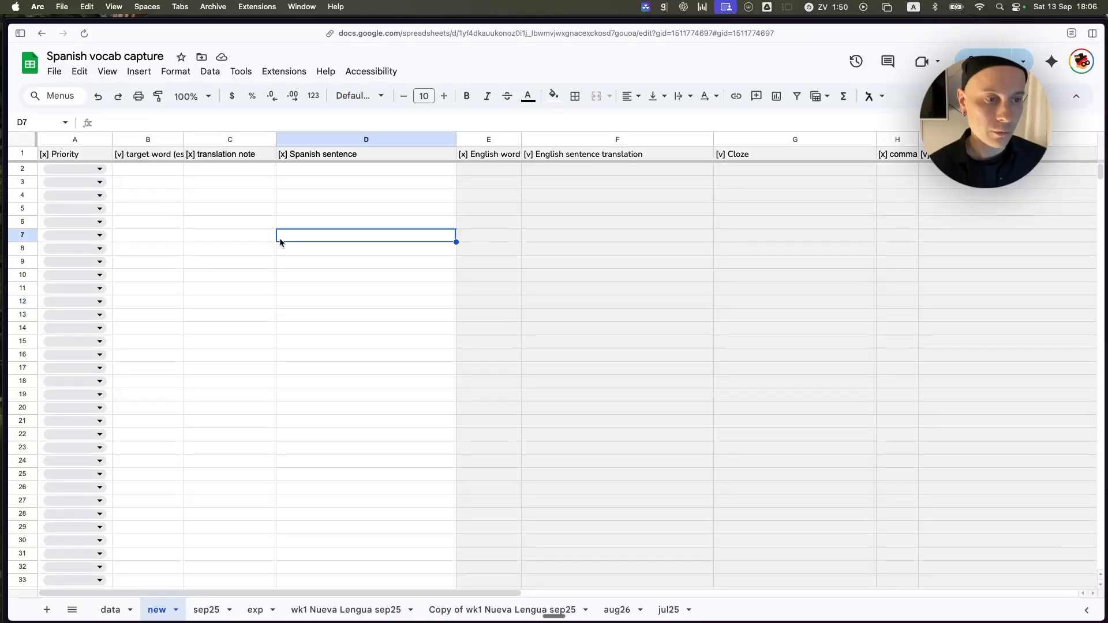
{"action": "left_click", "coordinate": [233, 283]}
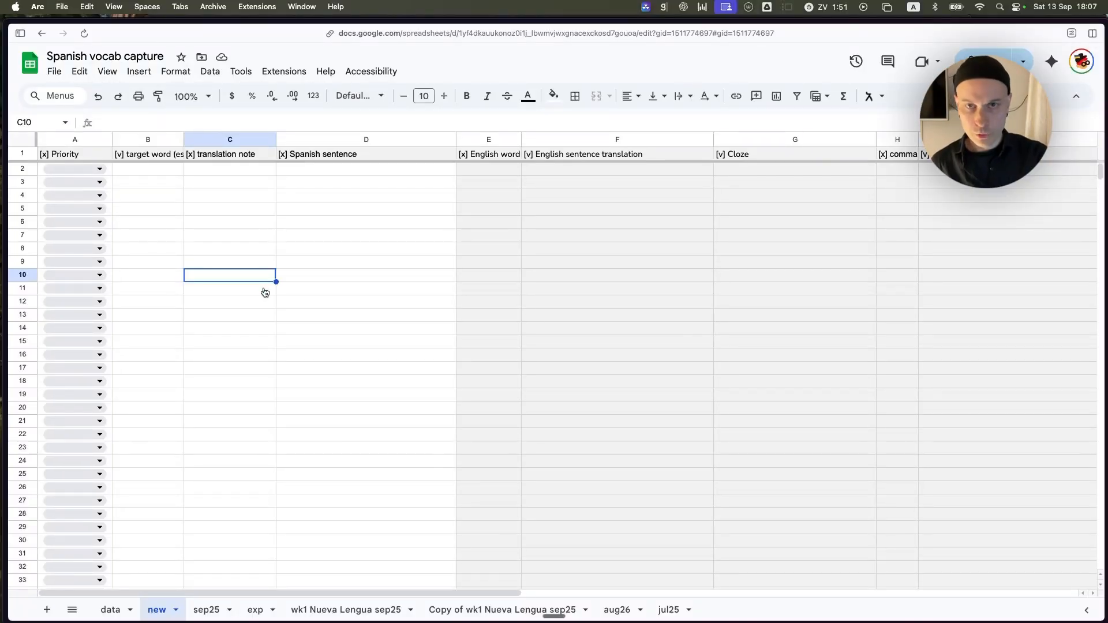
{"action": "key", "text": "super+Tab"}
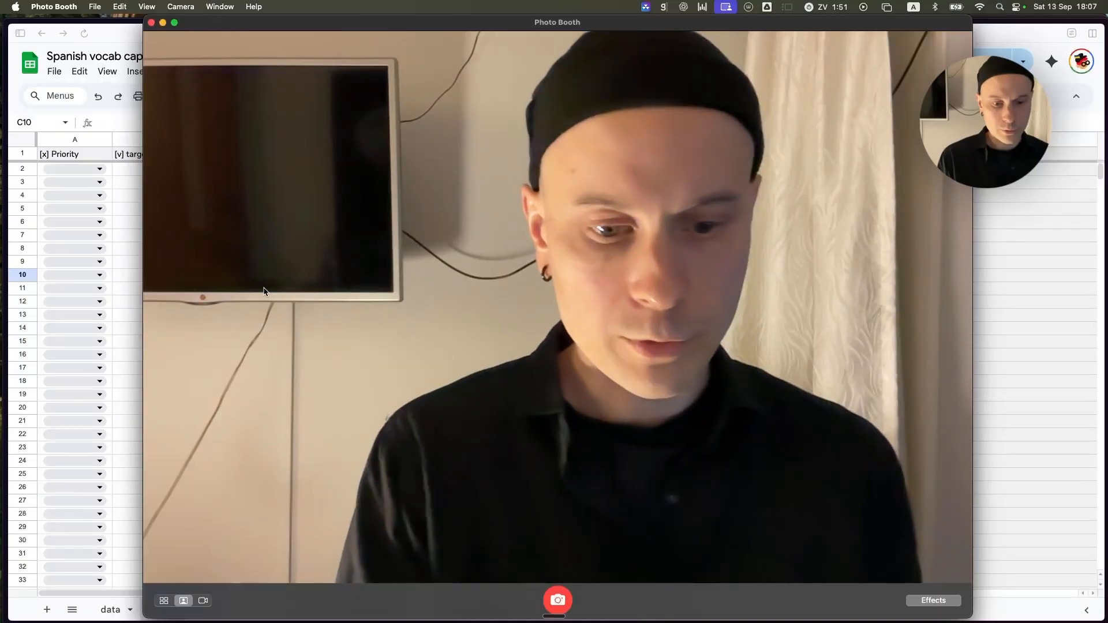